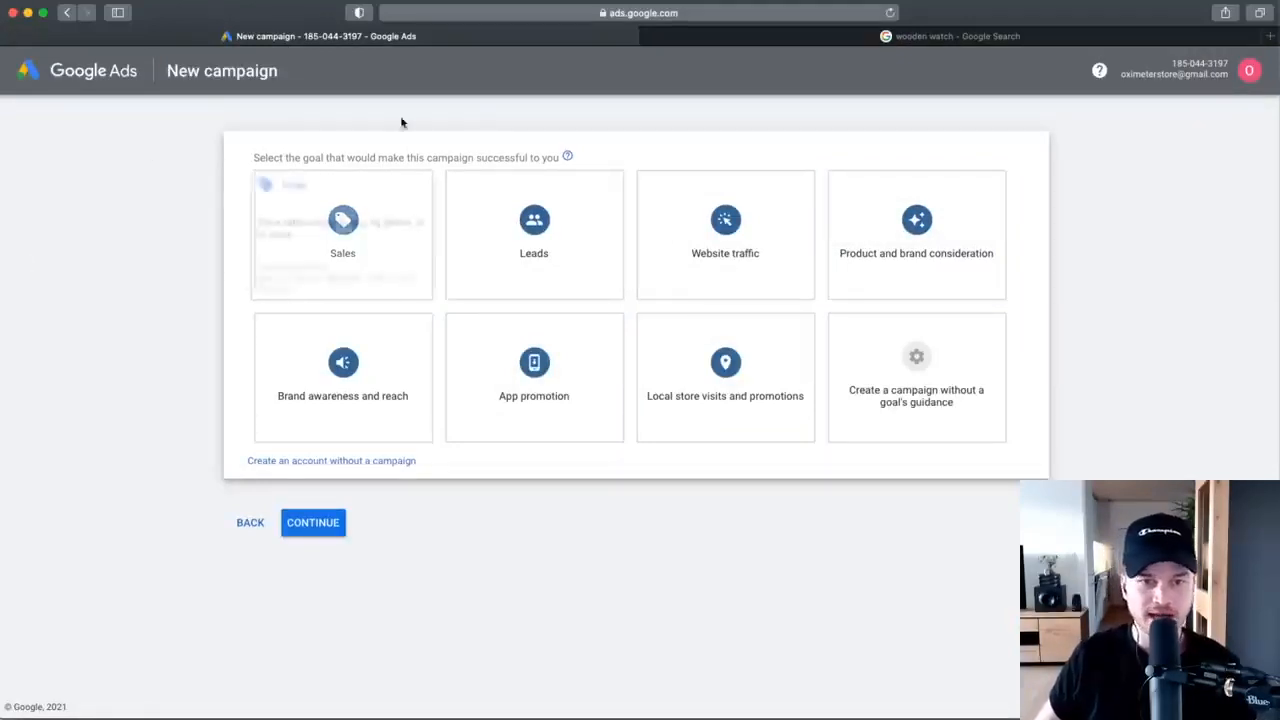
Choose to create the campaign without a goal's guidance.
mouse_move(748, 222)
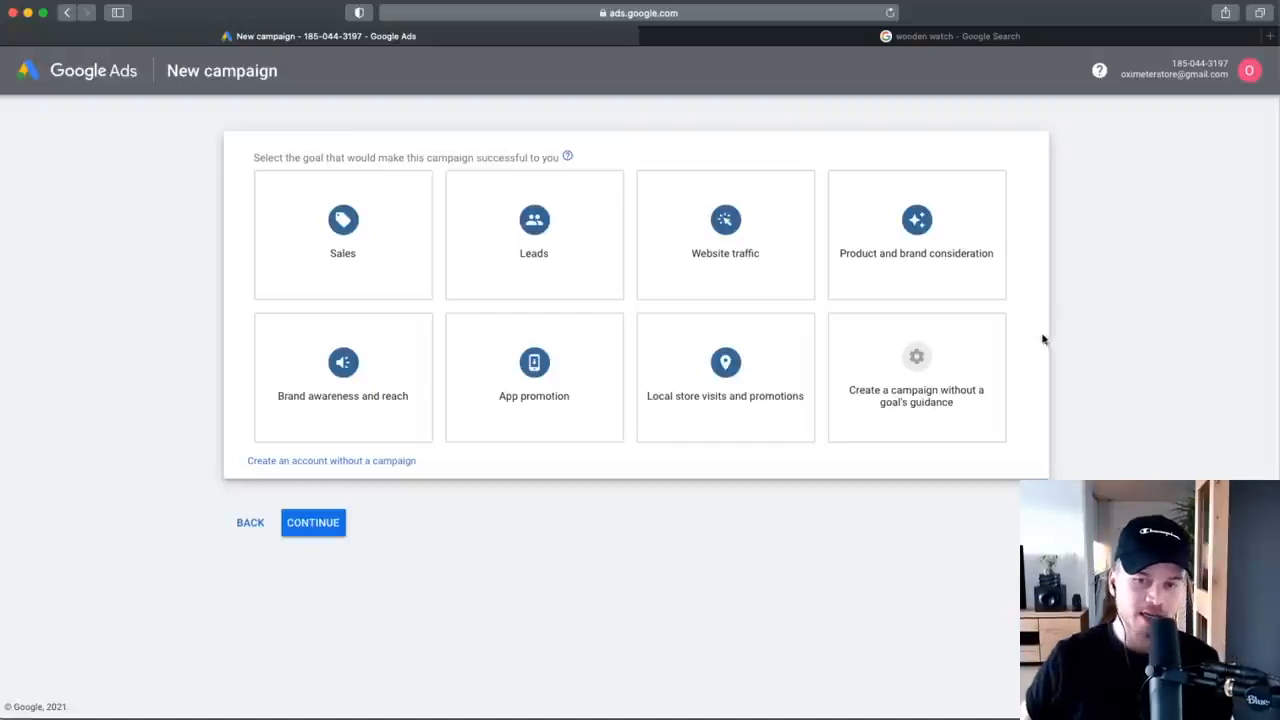
mouse_move(877, 415)
scroll(973, 395, up, 5)
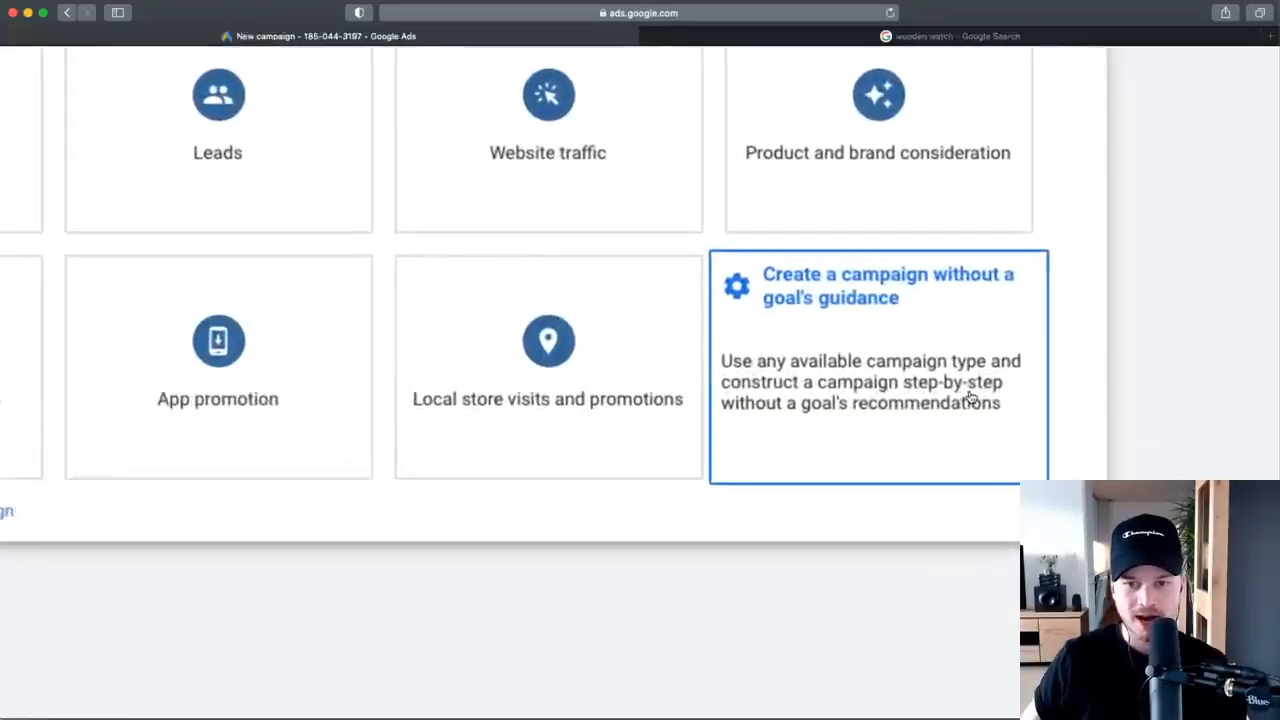
scroll(908, 373, right, 1)
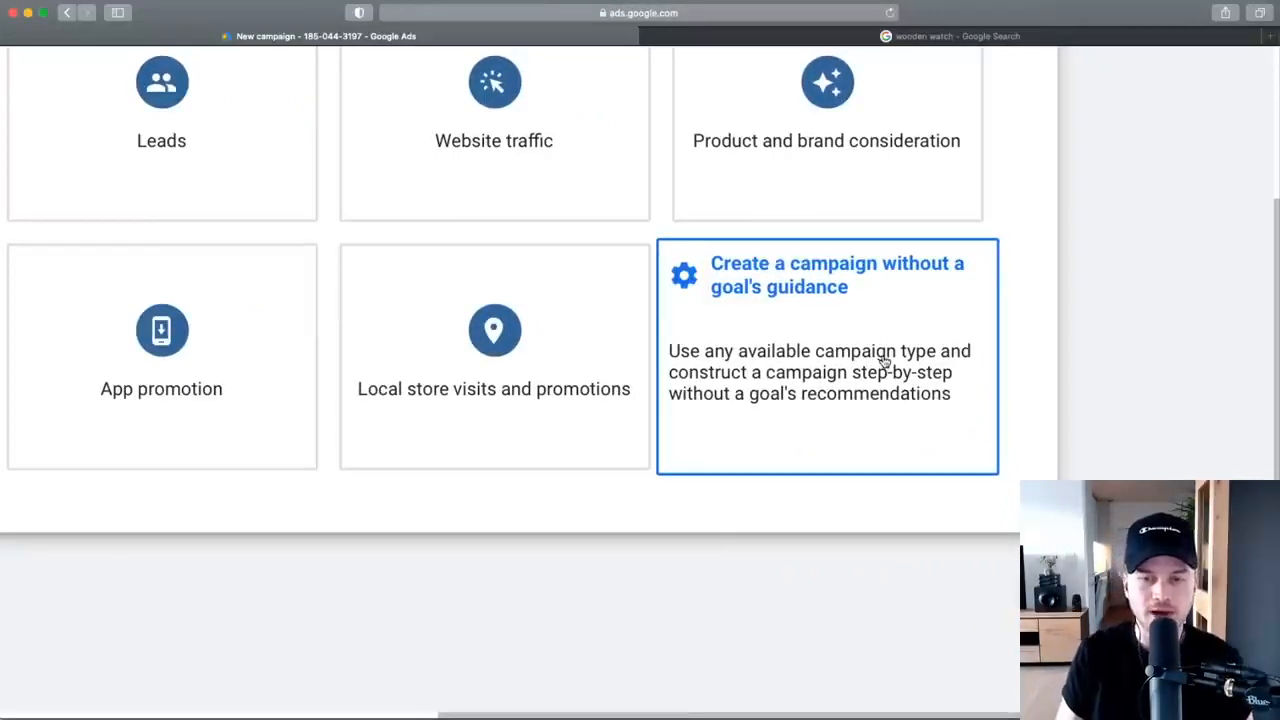
scroll(885, 362, down, 5)
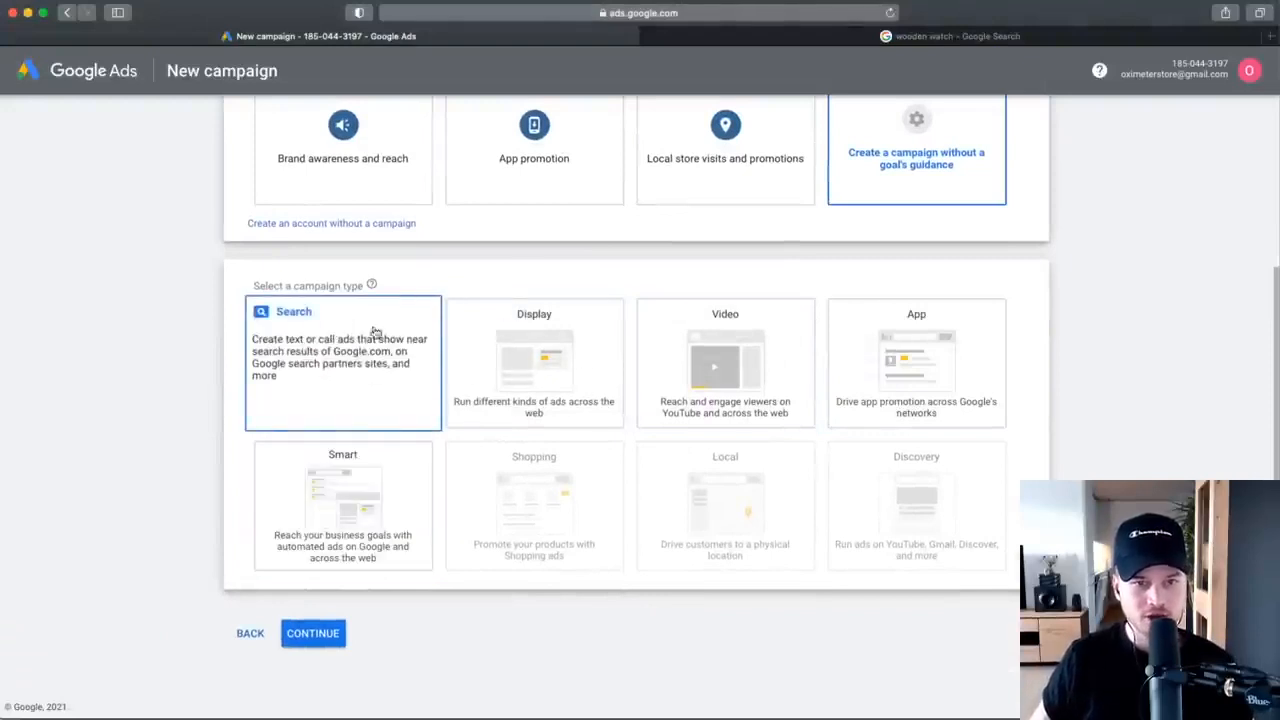
Switch to the Google results for "wooden watch" and examine the shopping and text ads above the organic listings.
click(874, 40)
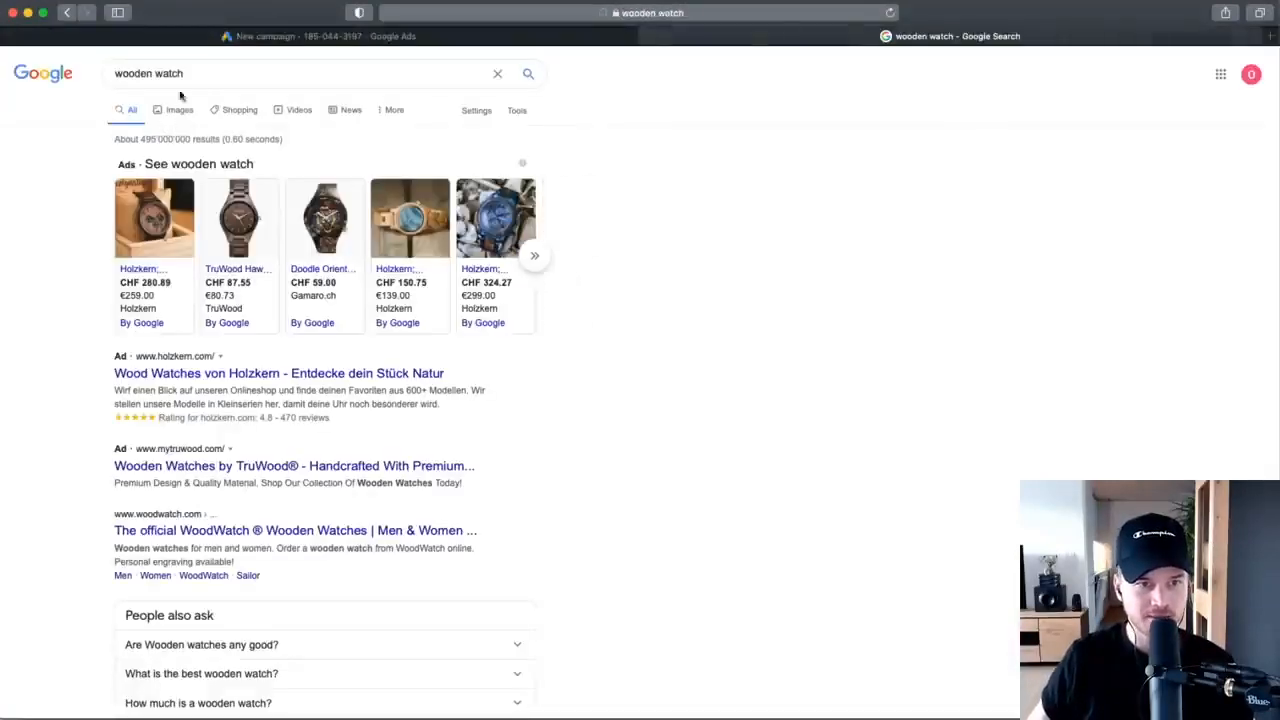
scroll(149, 258, up, 5)
scroll(149, 263, up, 2)
scroll(270, 550, down, 3)
scroll(111, 394, down, 1)
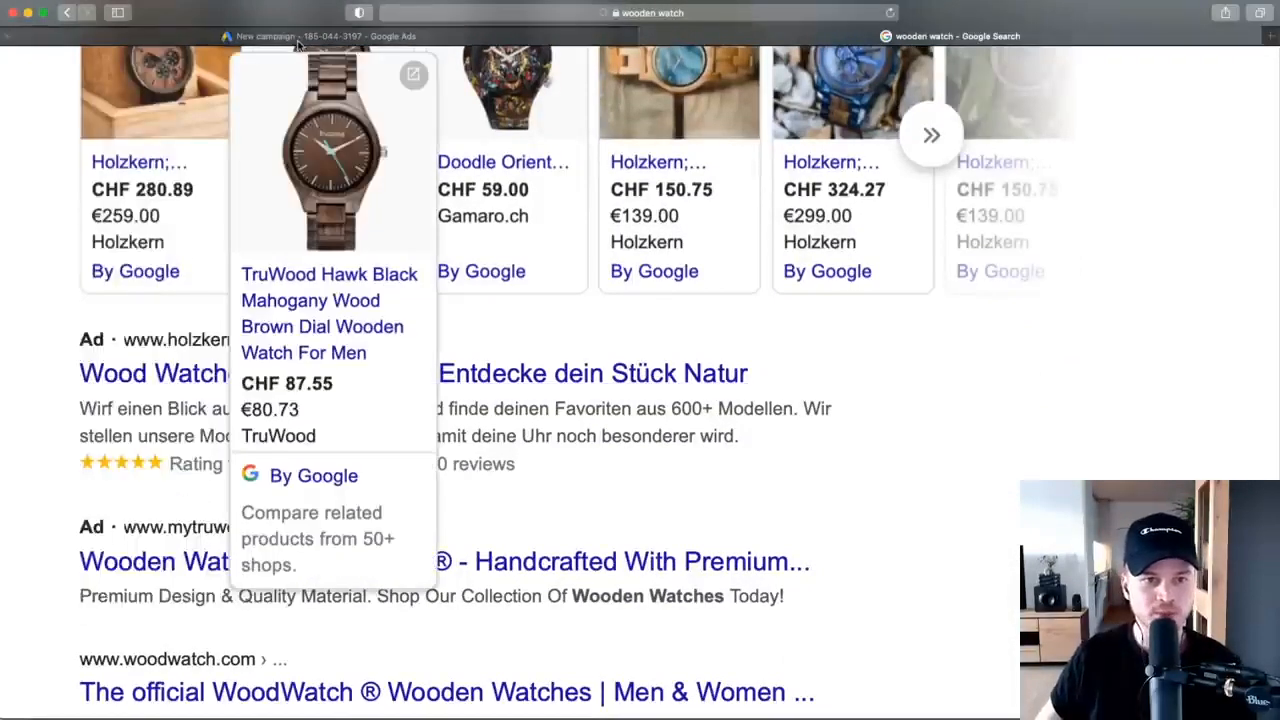
scroll(100, 300, up, 3)
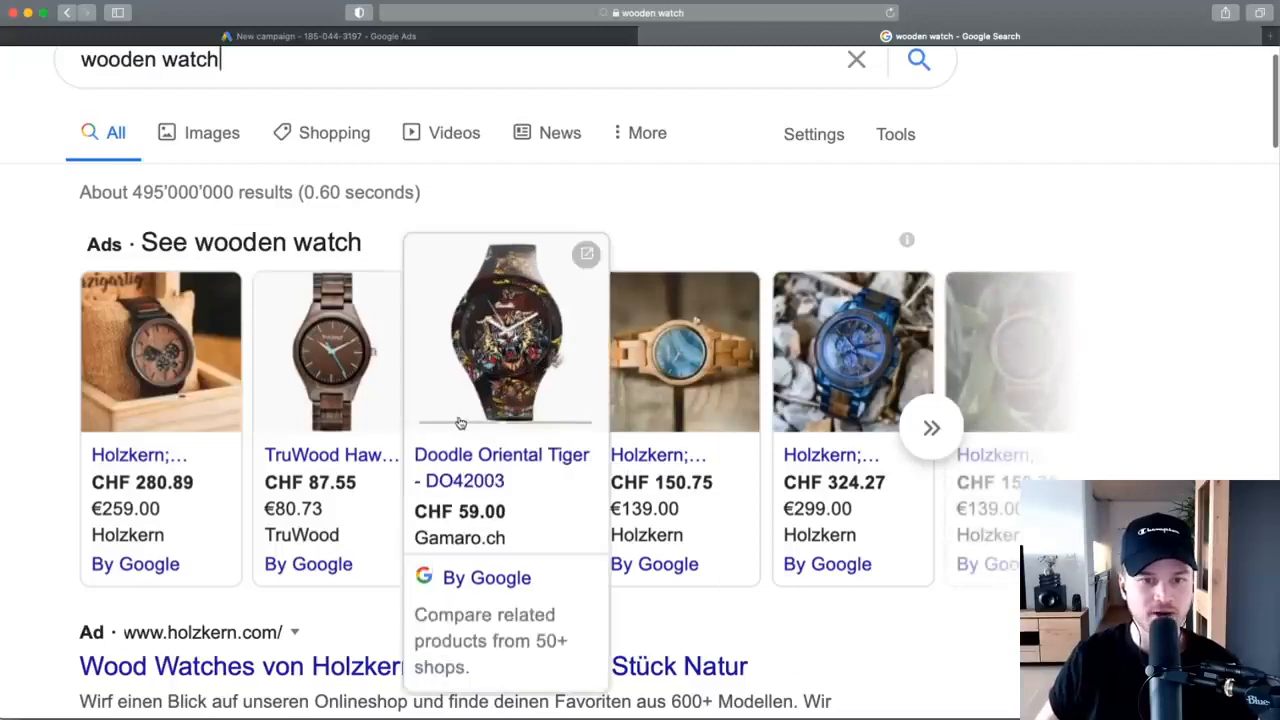
key(super+minus)
key(super+minus)
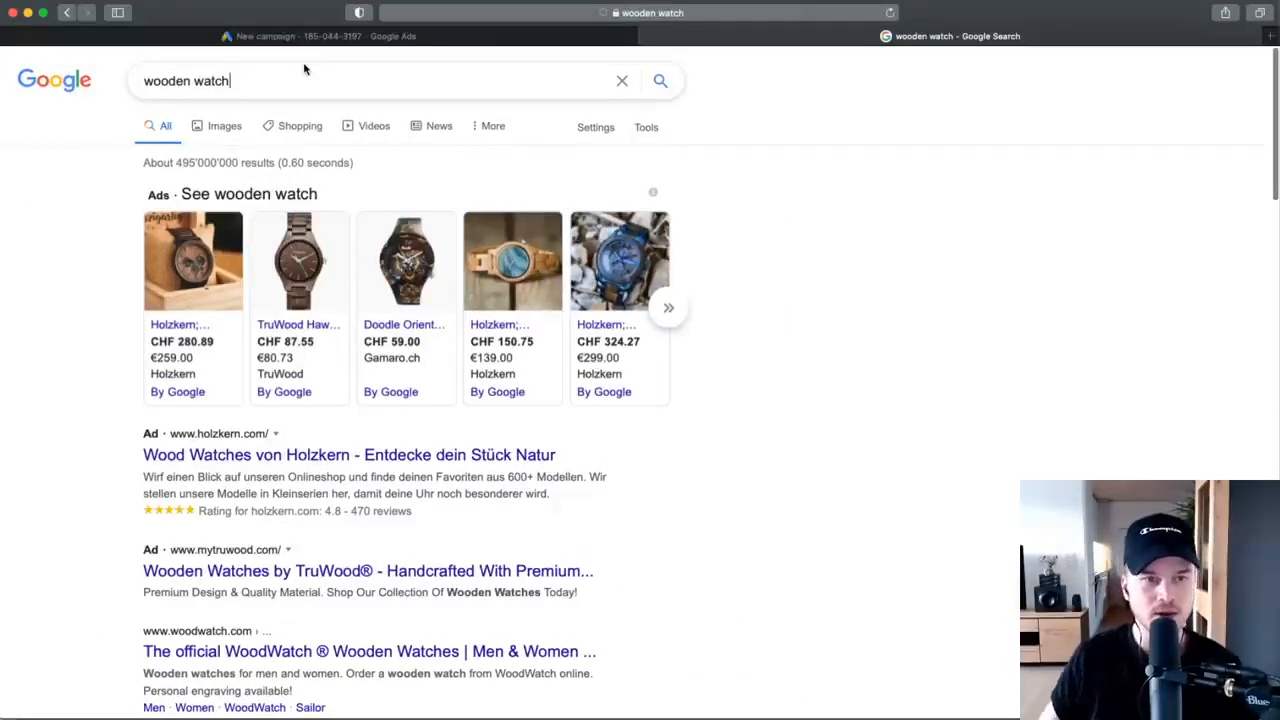
Return to the new Google Ads campaign and set its campaign type to Search.
click(300, 36)
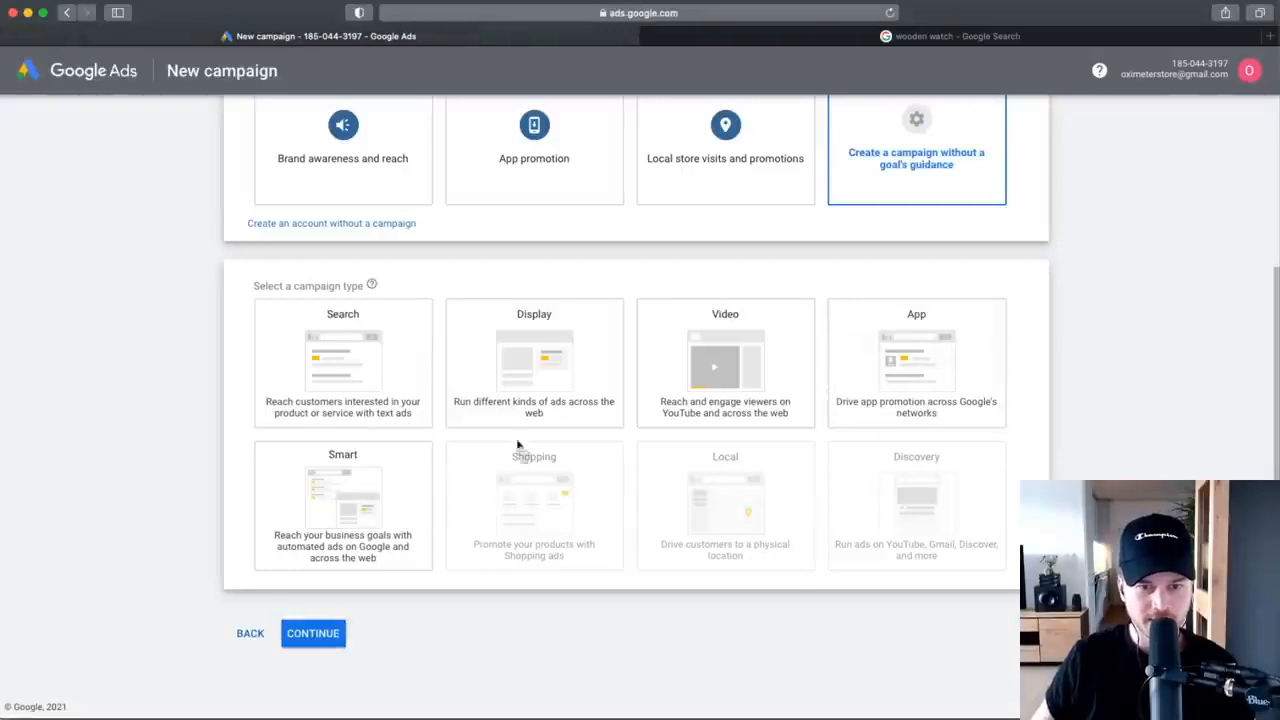
mouse_move(526, 495)
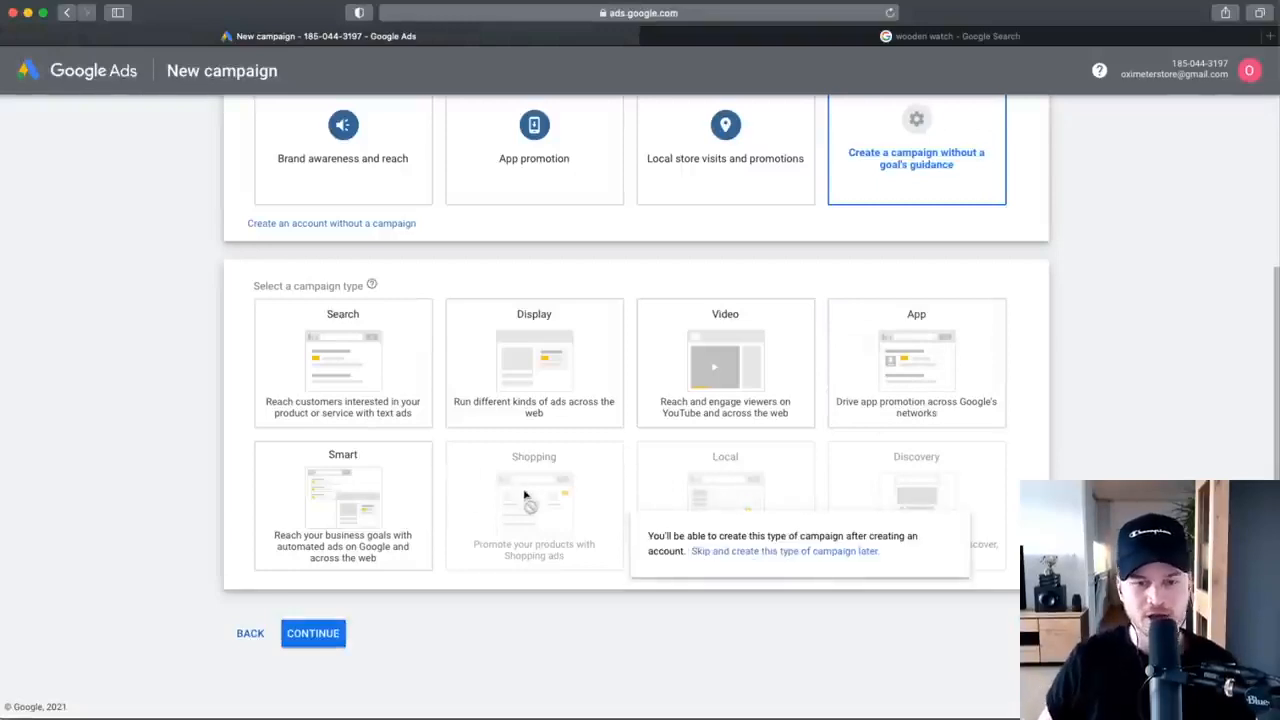
mouse_move(512, 368)
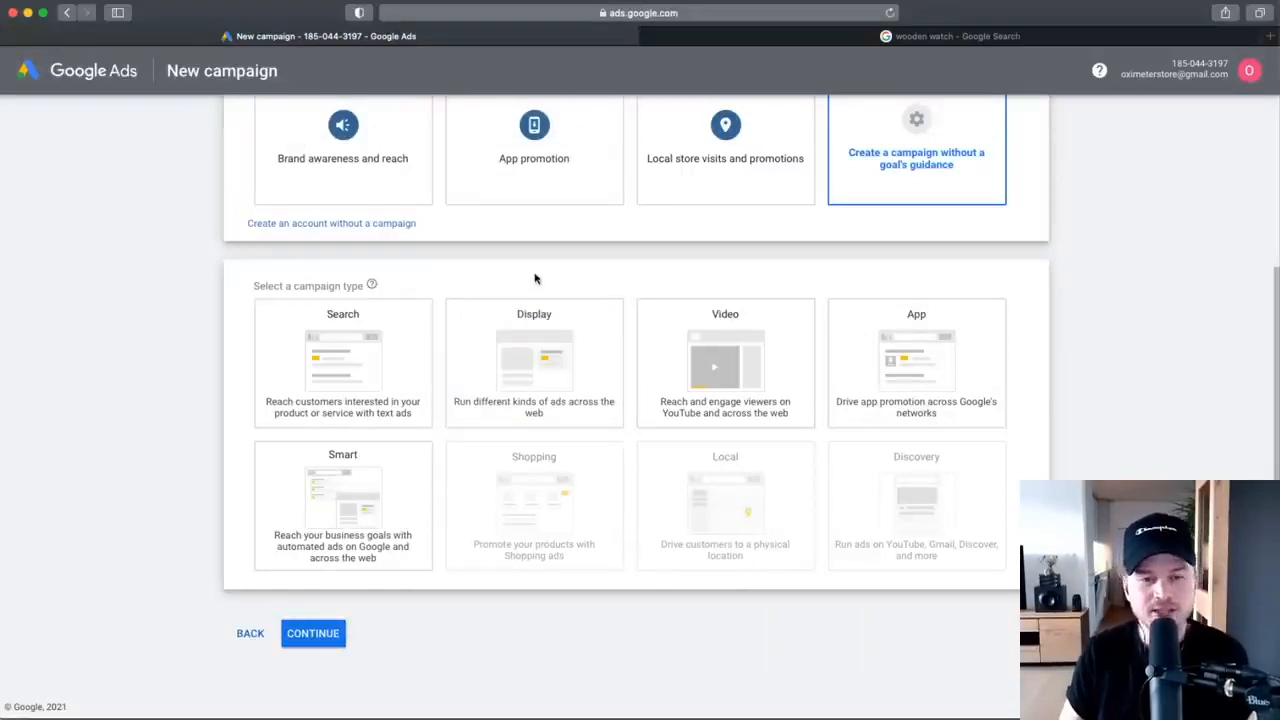
mouse_move(538, 392)
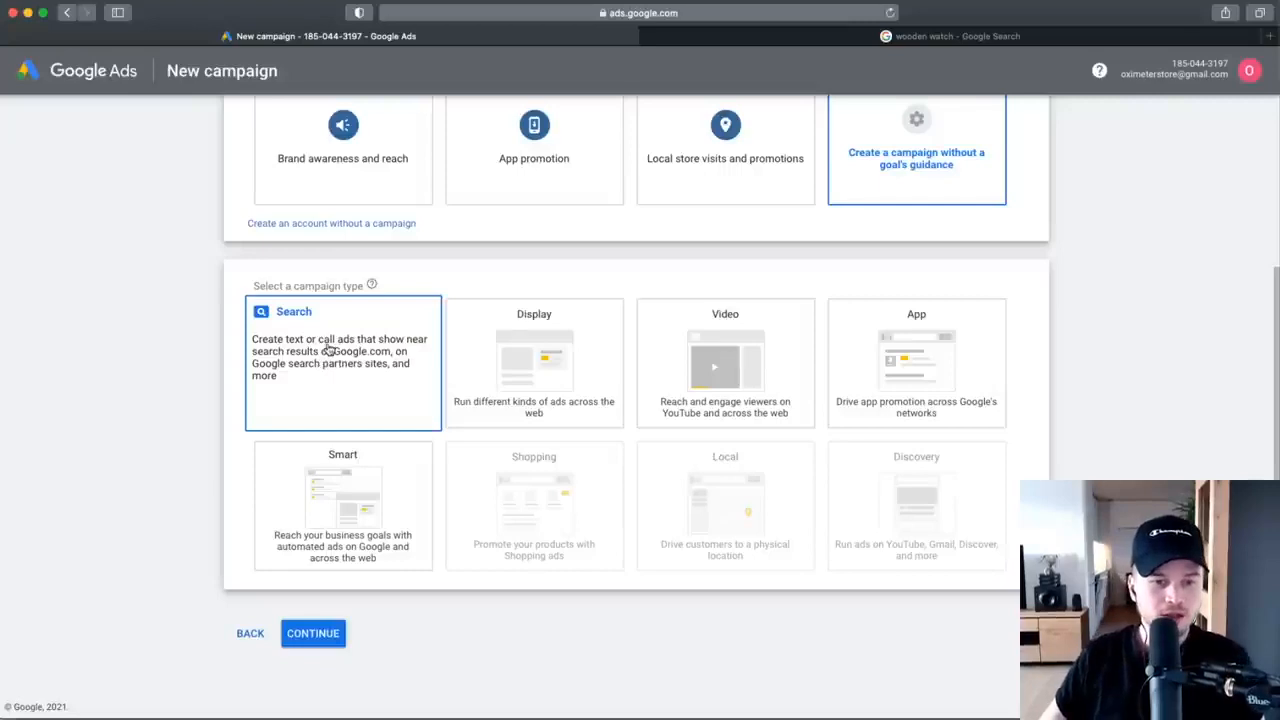
click(328, 352)
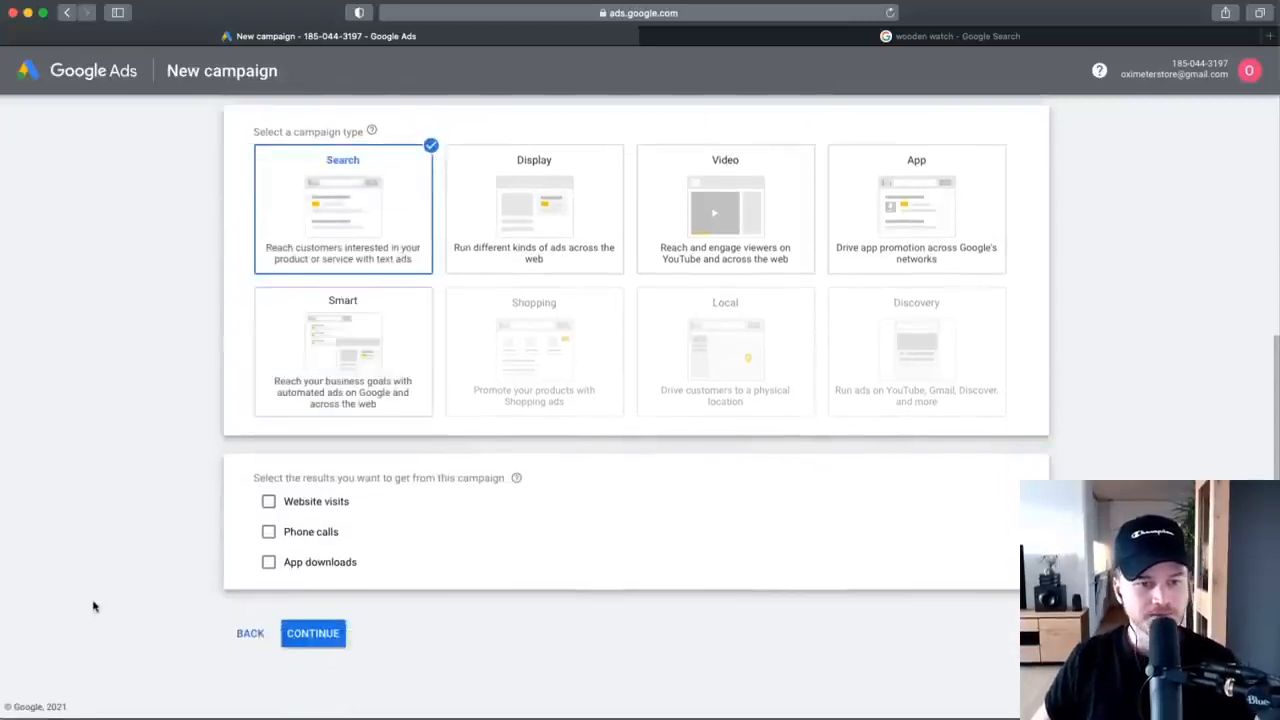
scroll(250, 582, up, 4)
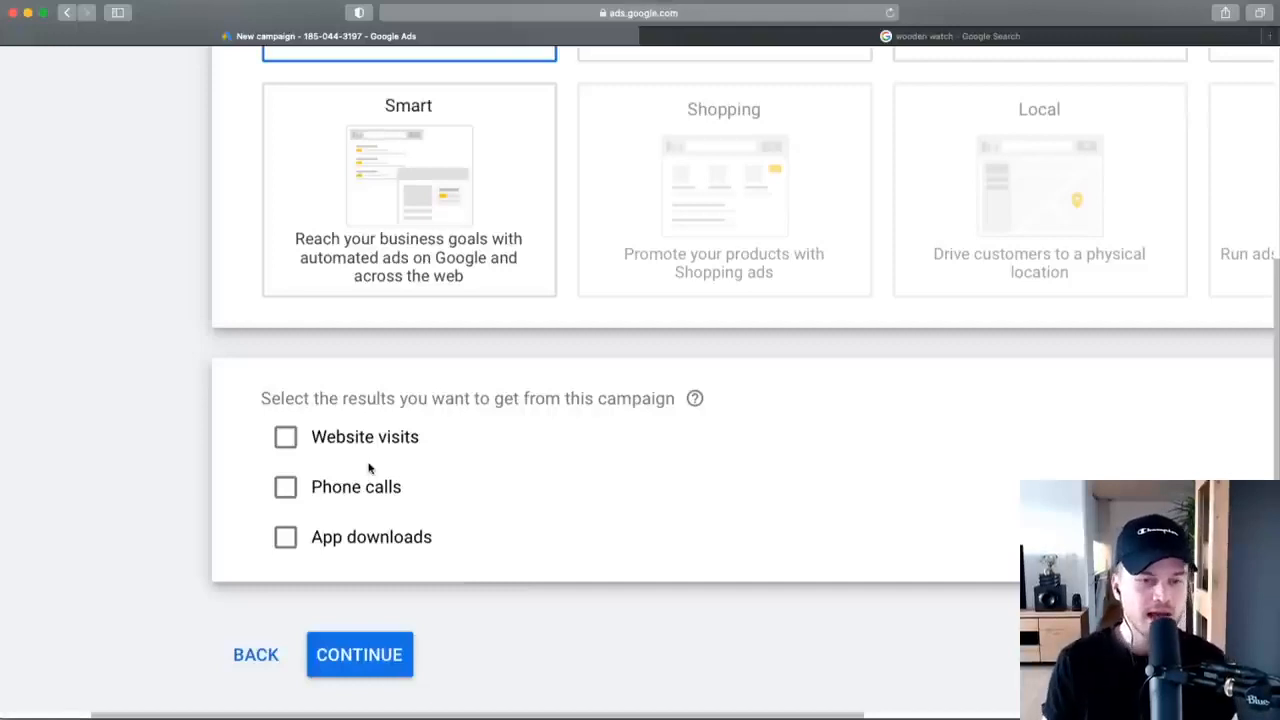
click(285, 437)
click(425, 500)
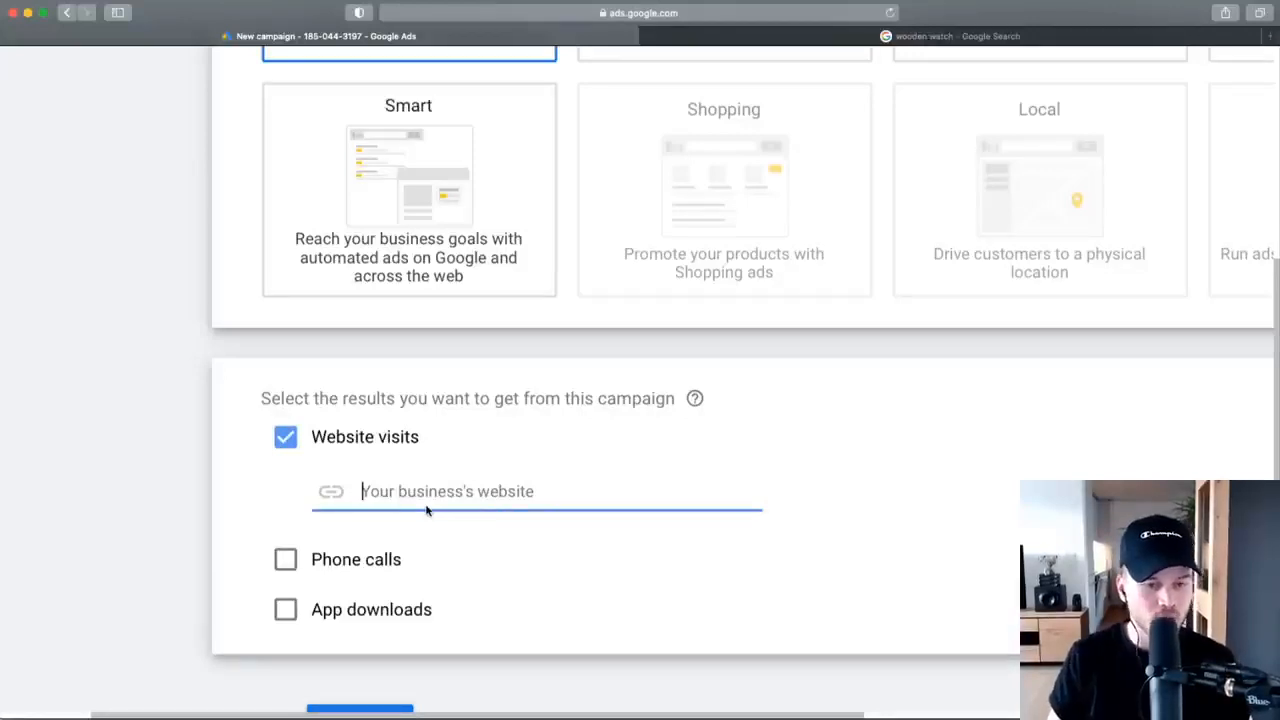
text(h)
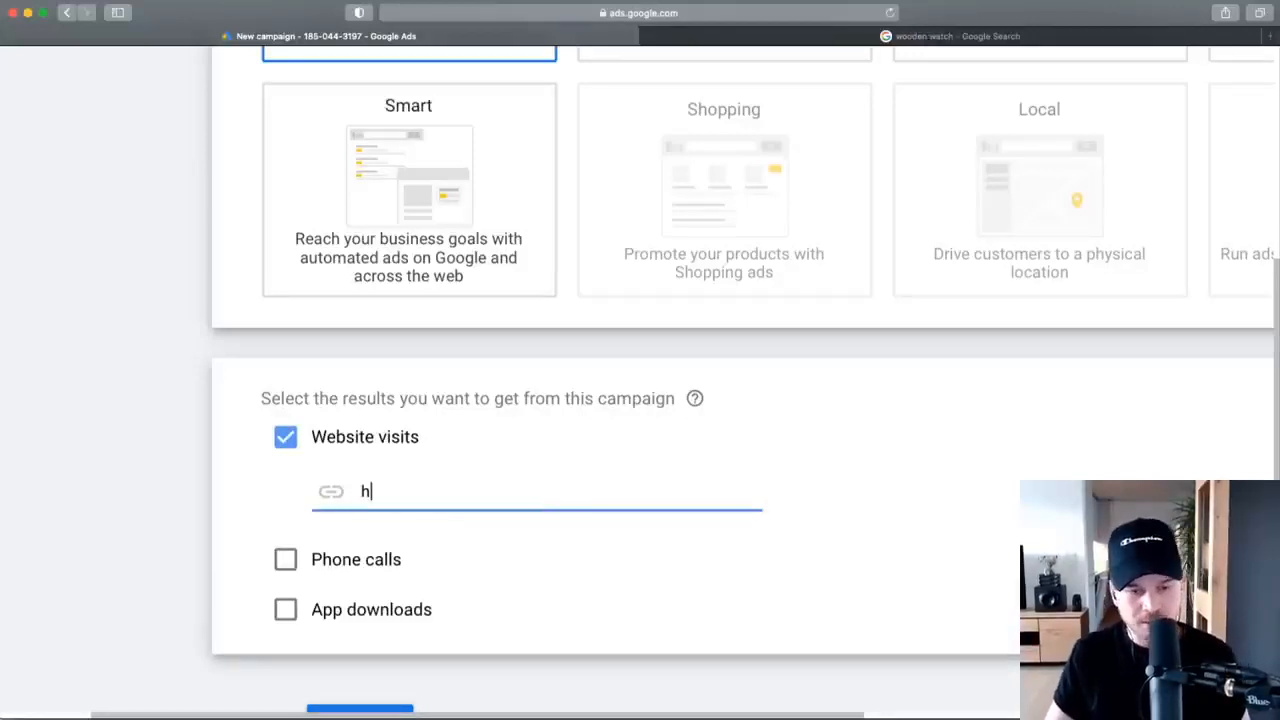
text(ttps:/)
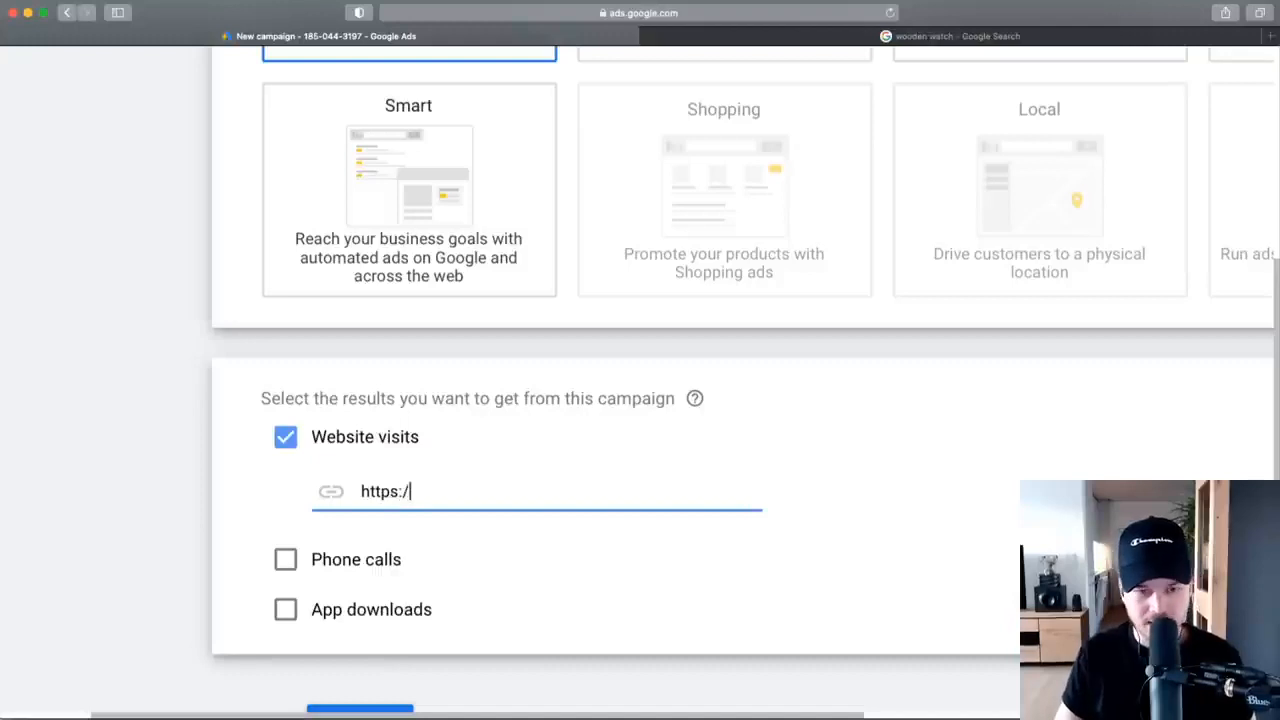
text(/oximeterstore.com)
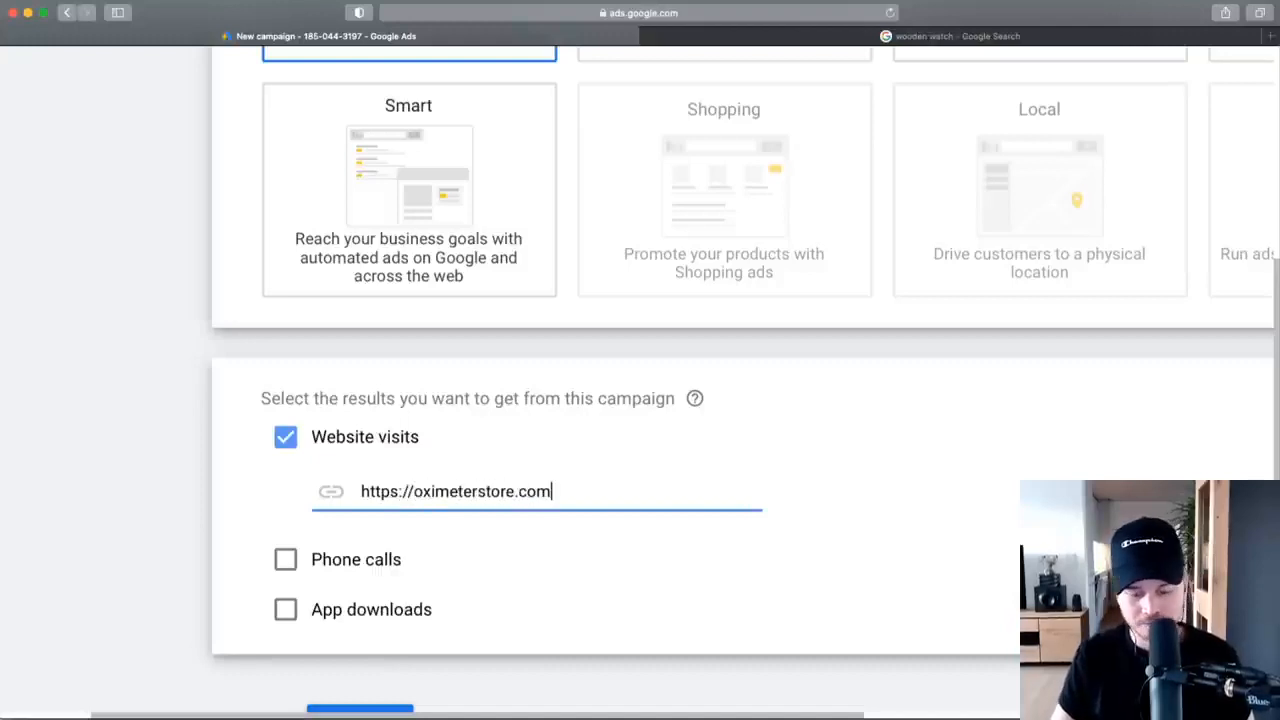
text(/fingertip-oxim)
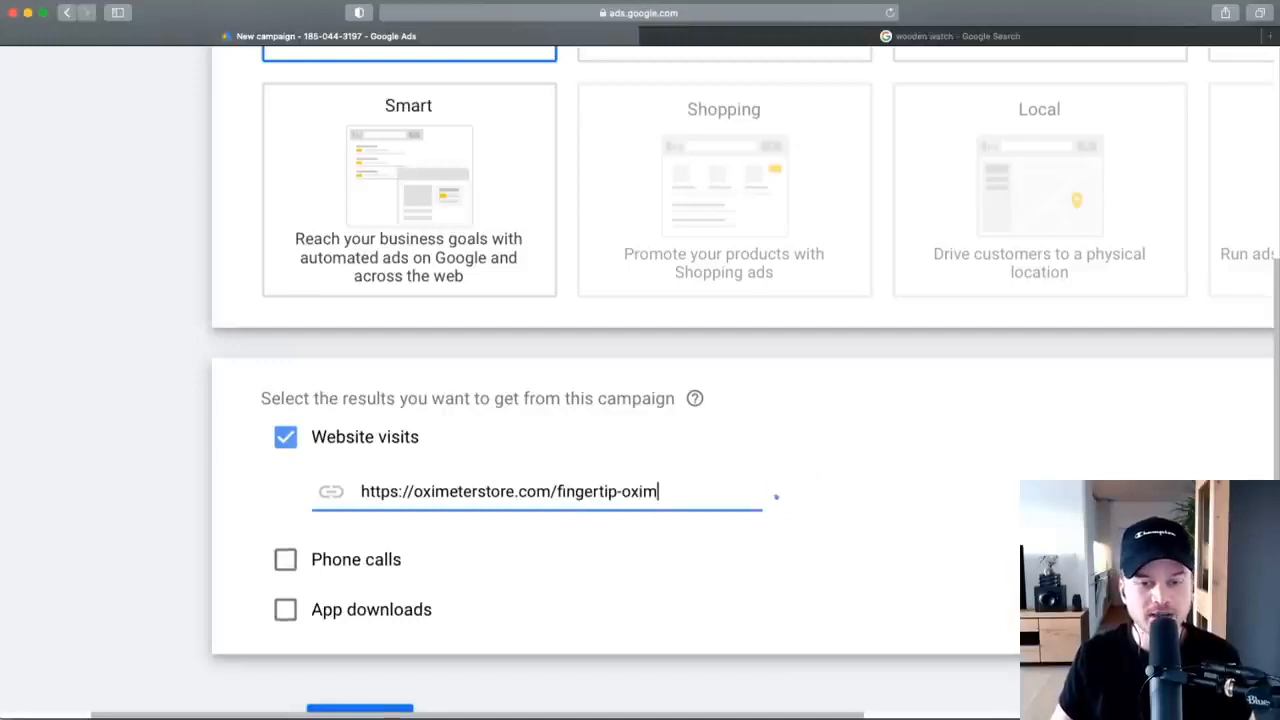
text(eter)
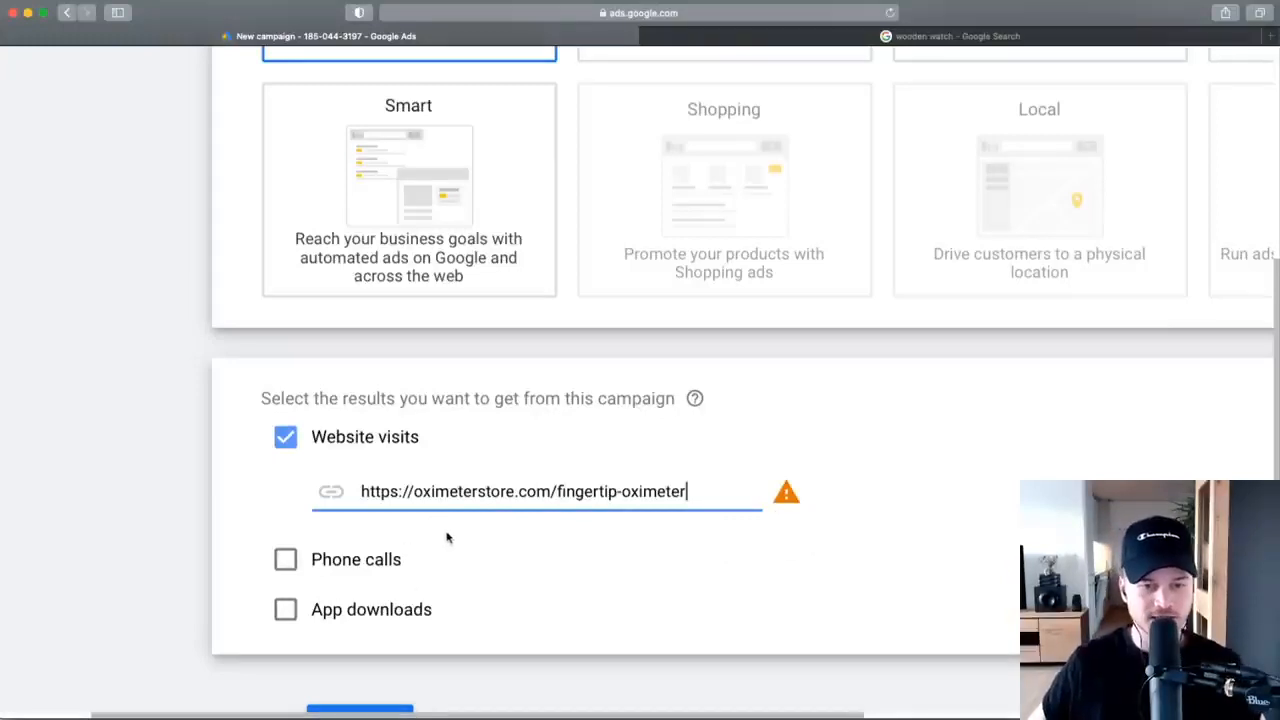
scroll(517, 563, down, 2)
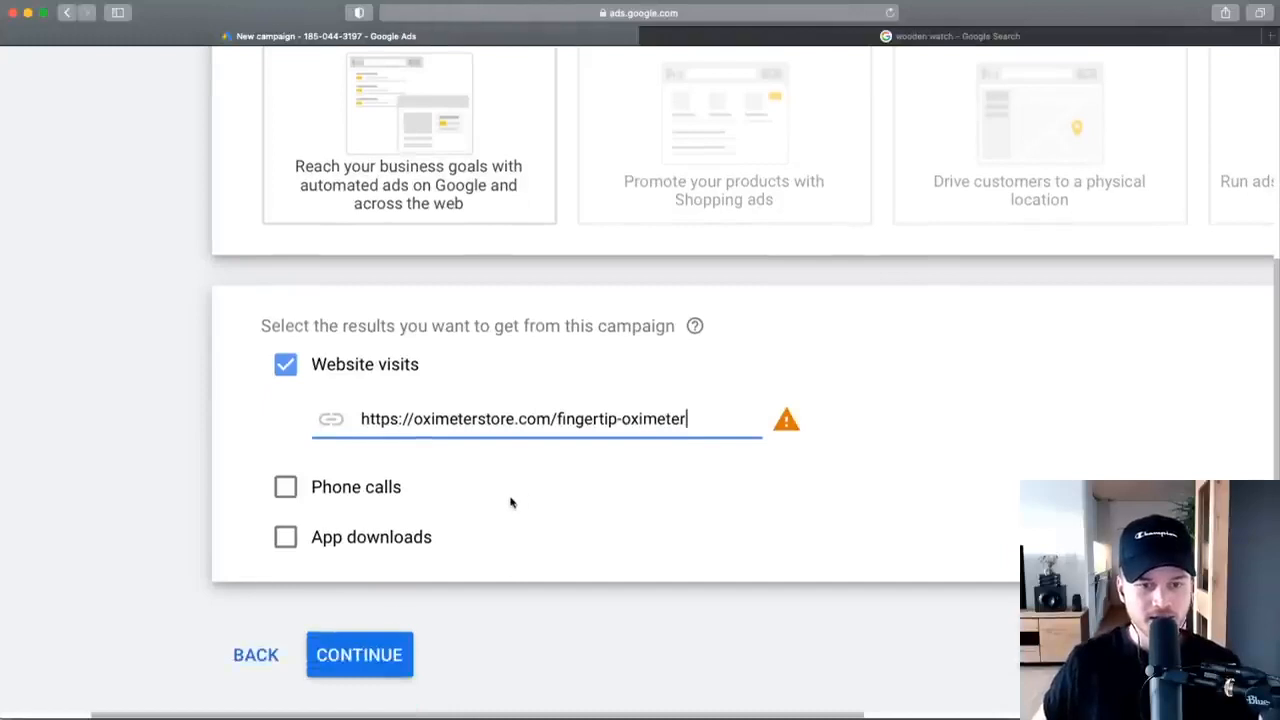
scroll(511, 503, down, 1)
click(371, 575)
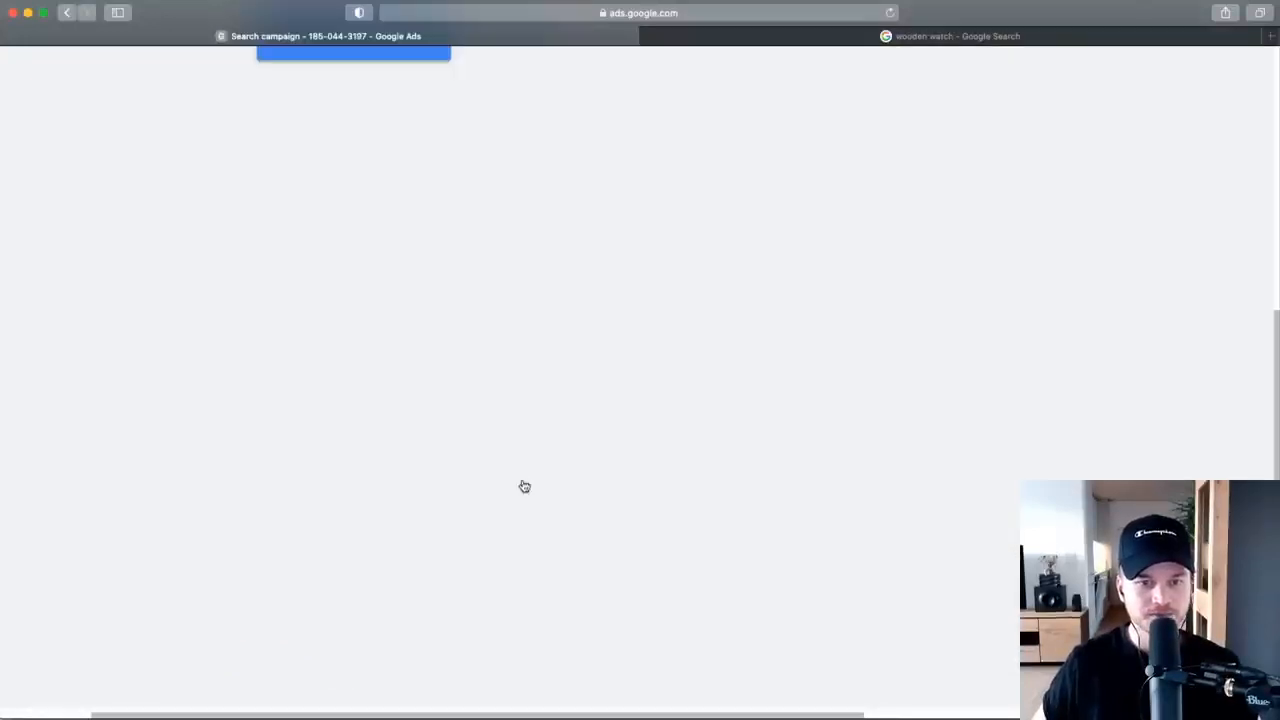
Rename the campaign as "Search Campaign (SKAG v1)".
scroll(603, 234, up, 3)
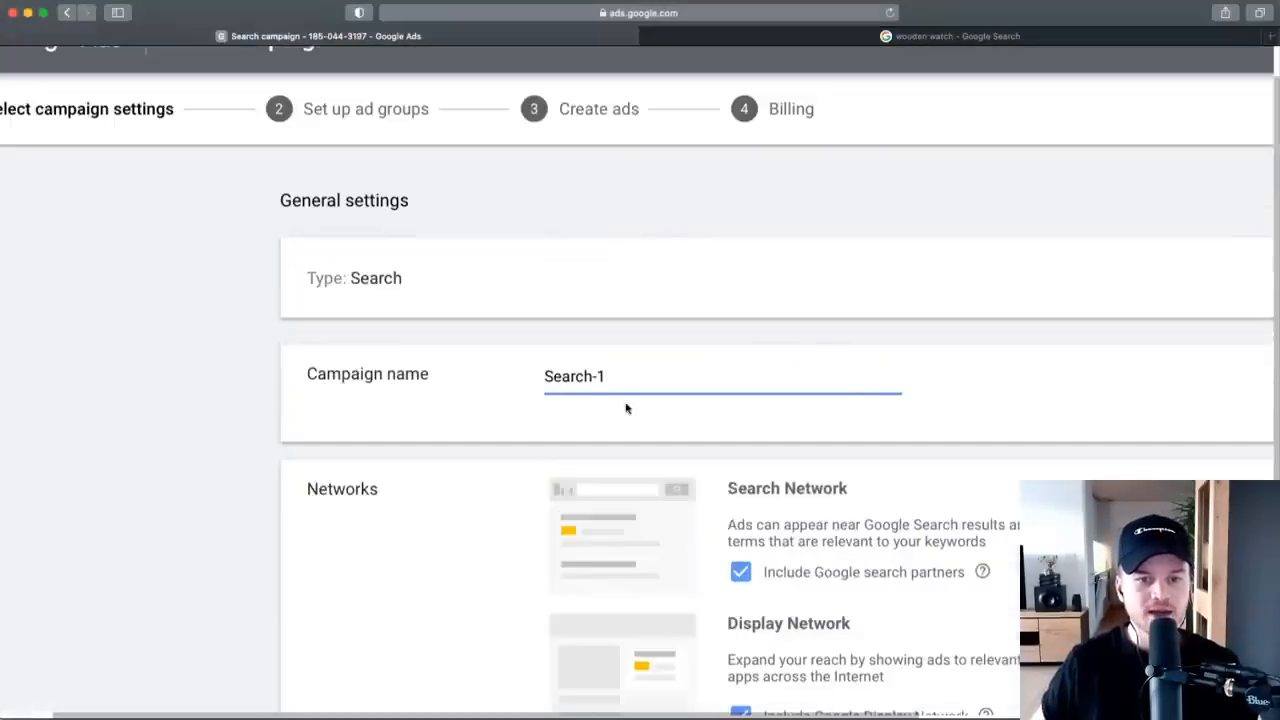
scroll(560, 360, down, 2)
scroll(507, 317, up, 1)
scroll(500, 310, down, 5)
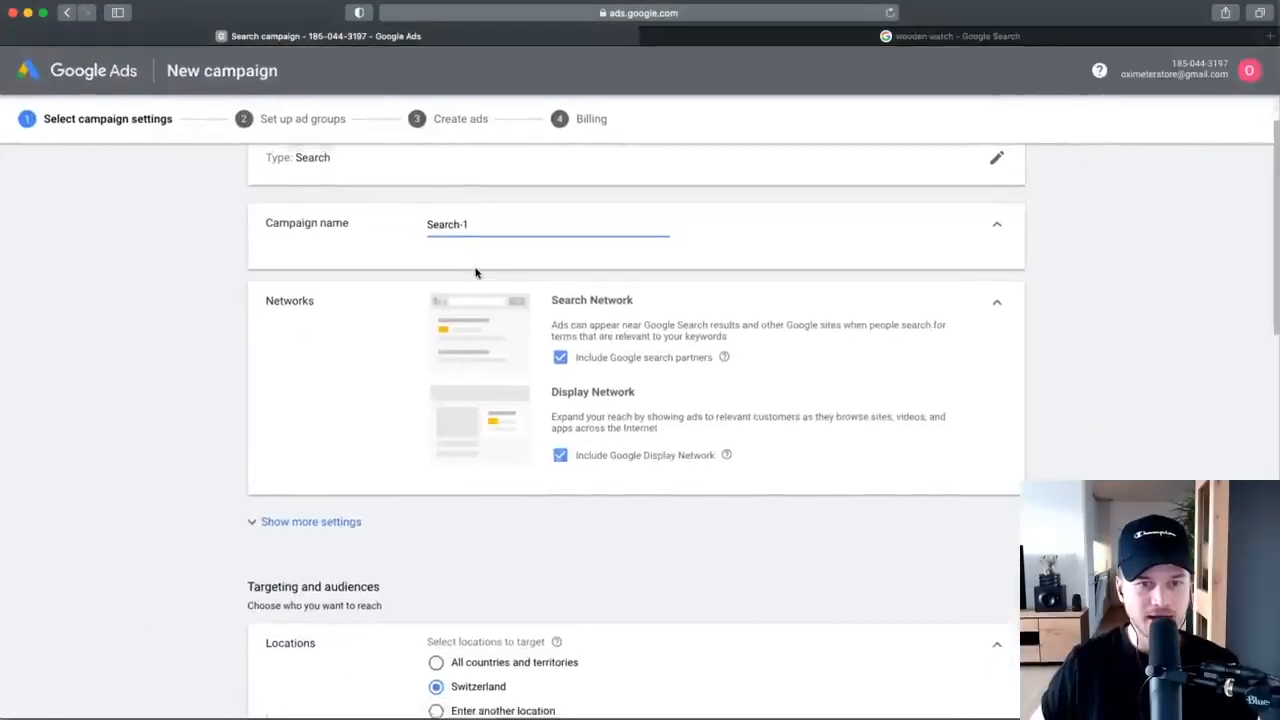
drag(488, 300, 420, 300)
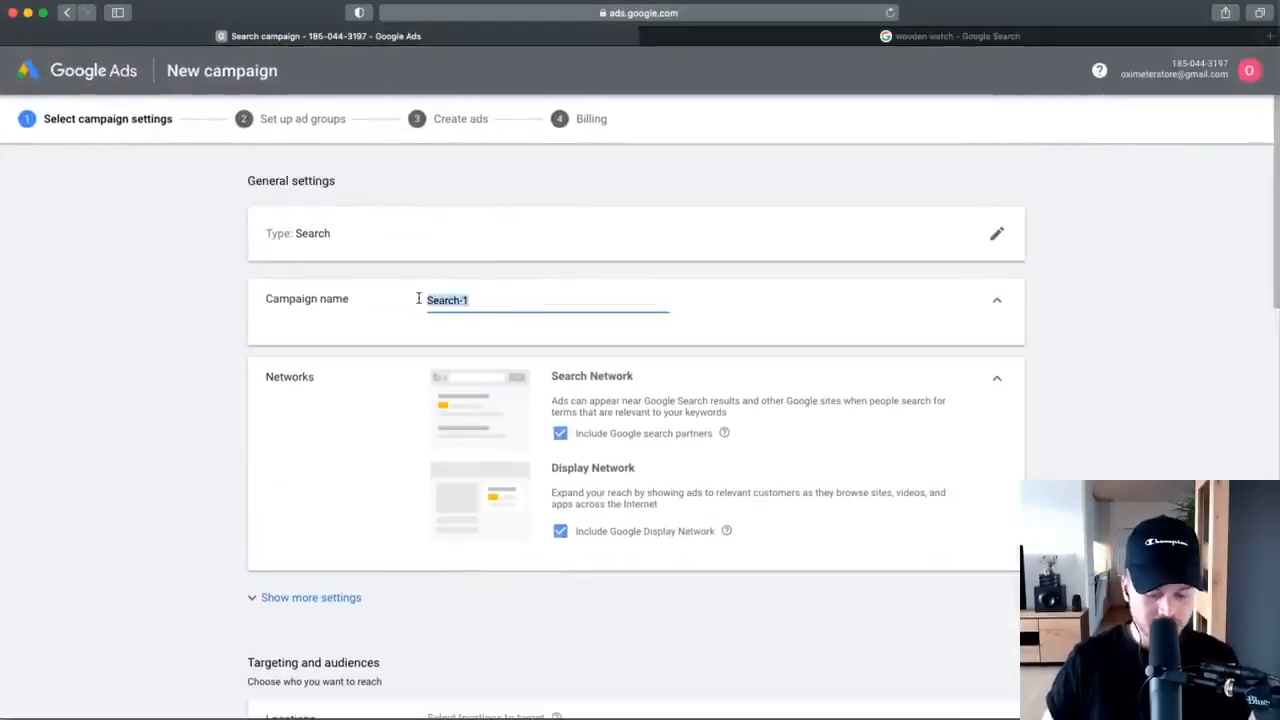
text(Search)
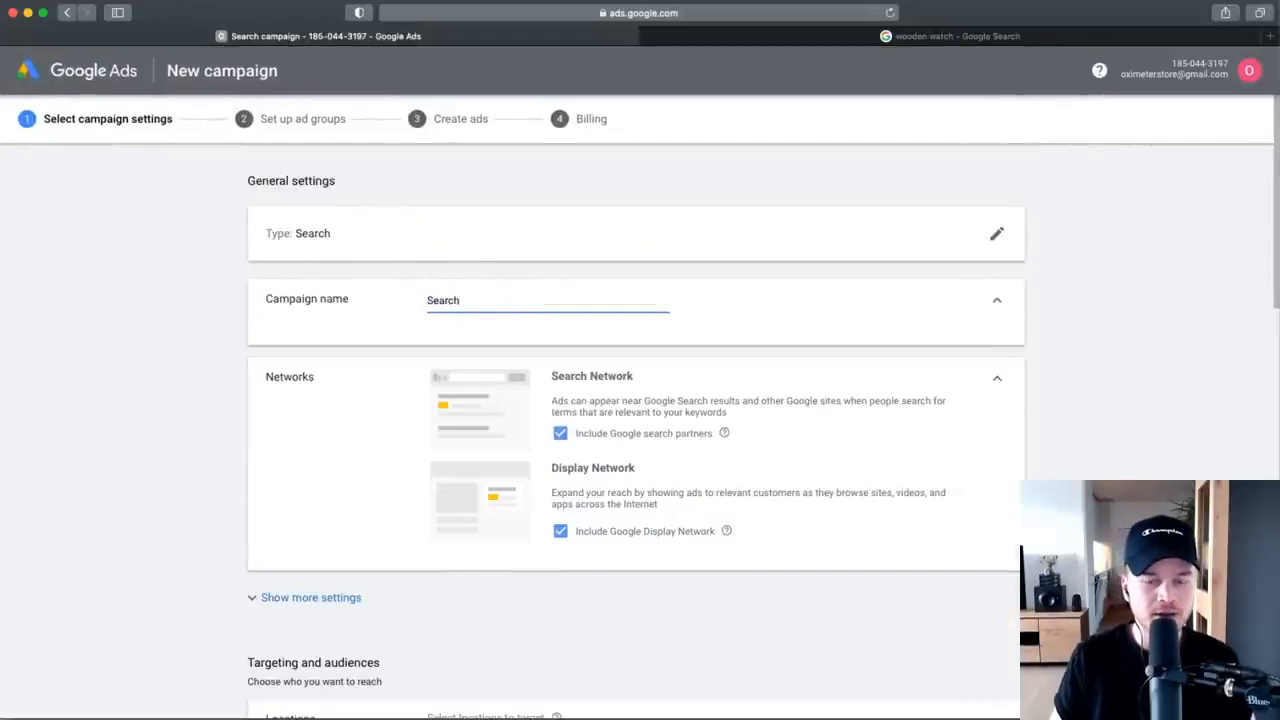
text( Campaign (SKAG)
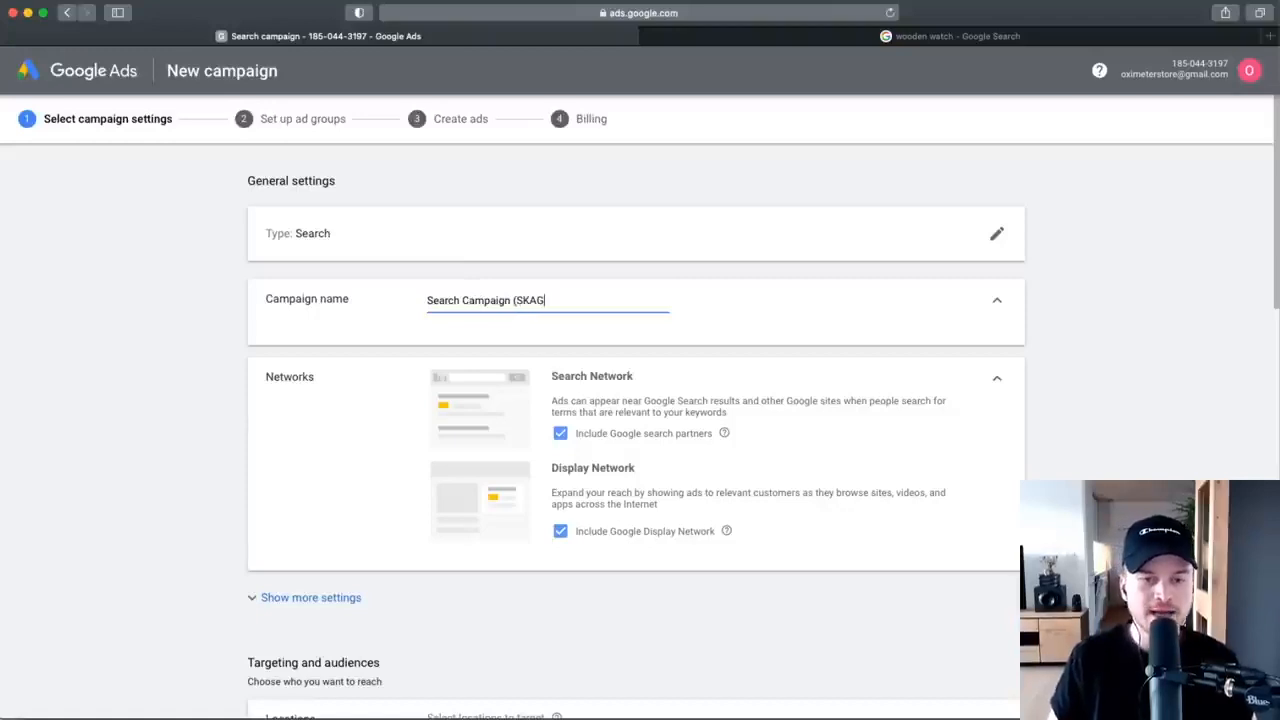
scroll(531, 317, up, 3)
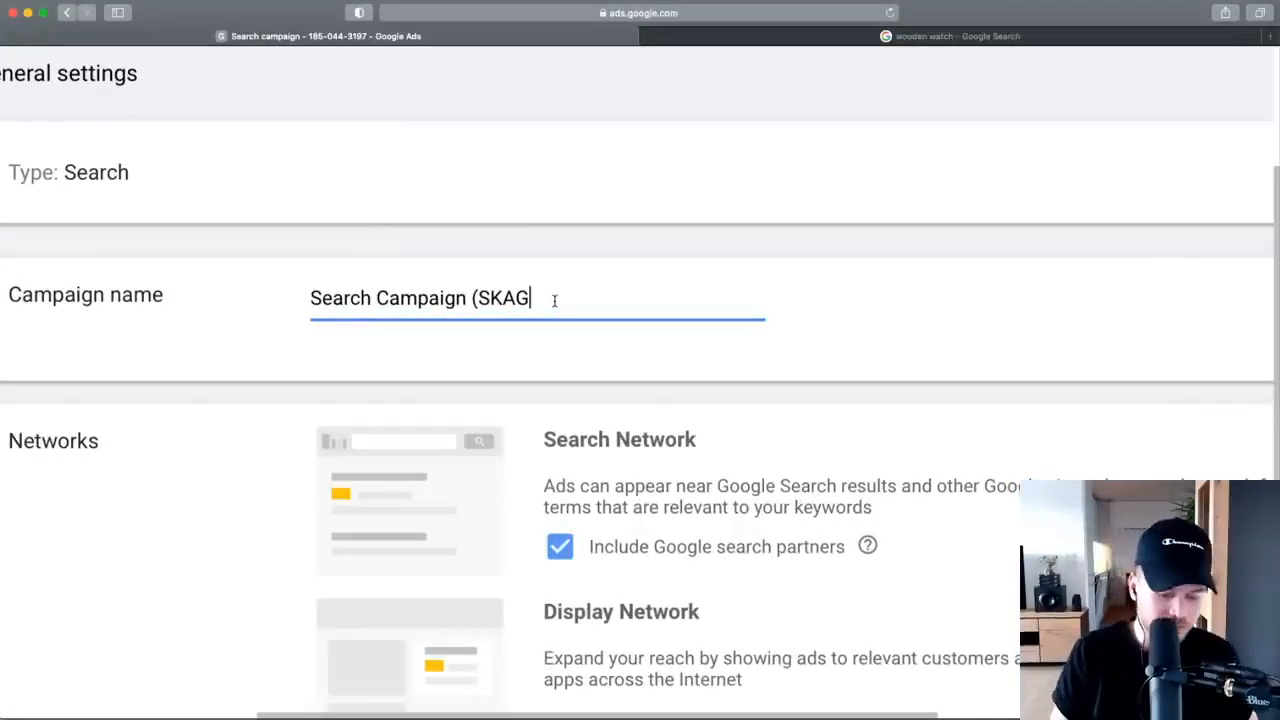
text(v1)
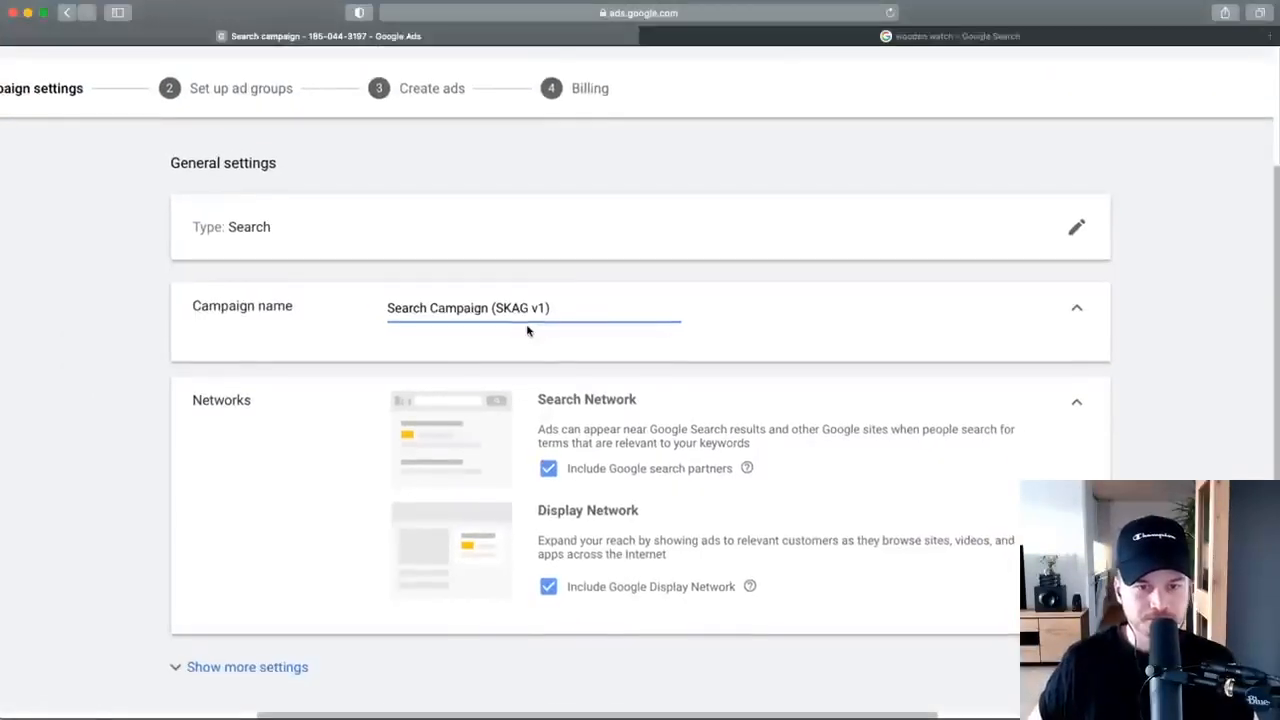
Exclude Google search partners and the Google Display Network from the campaign's networks.
scroll(580, 320, down, 4)
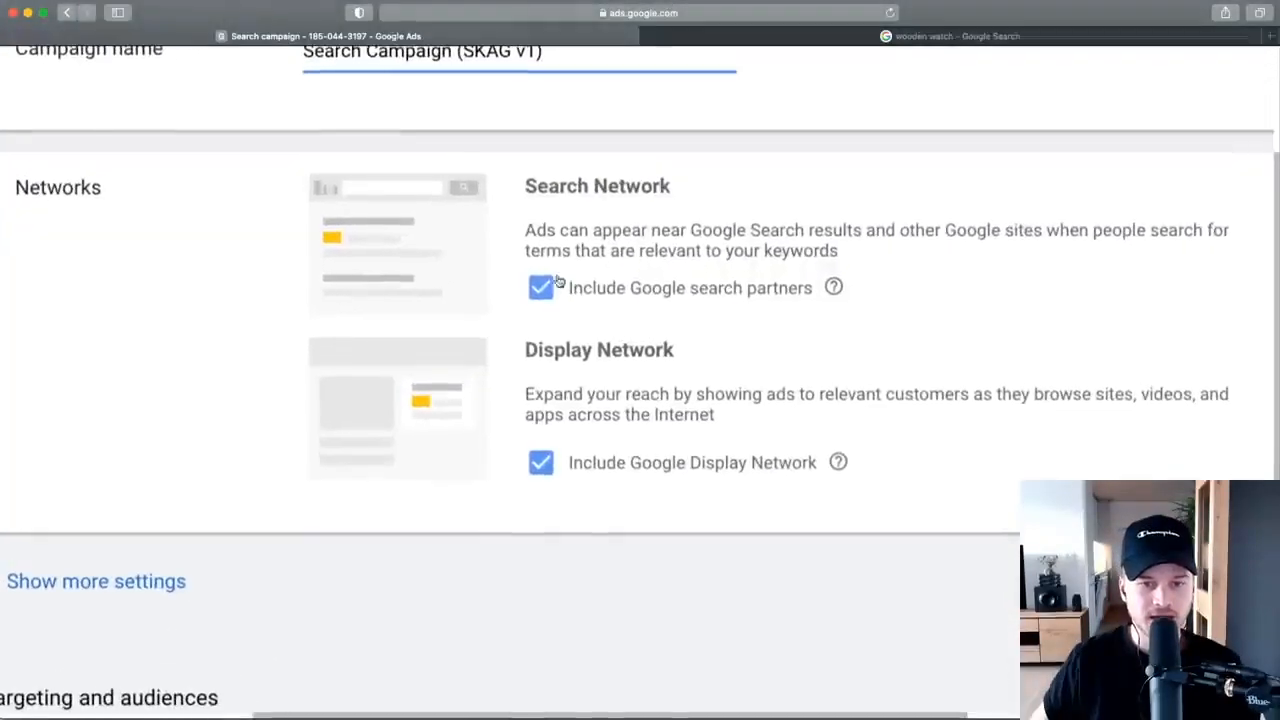
click(550, 291)
click(538, 484)
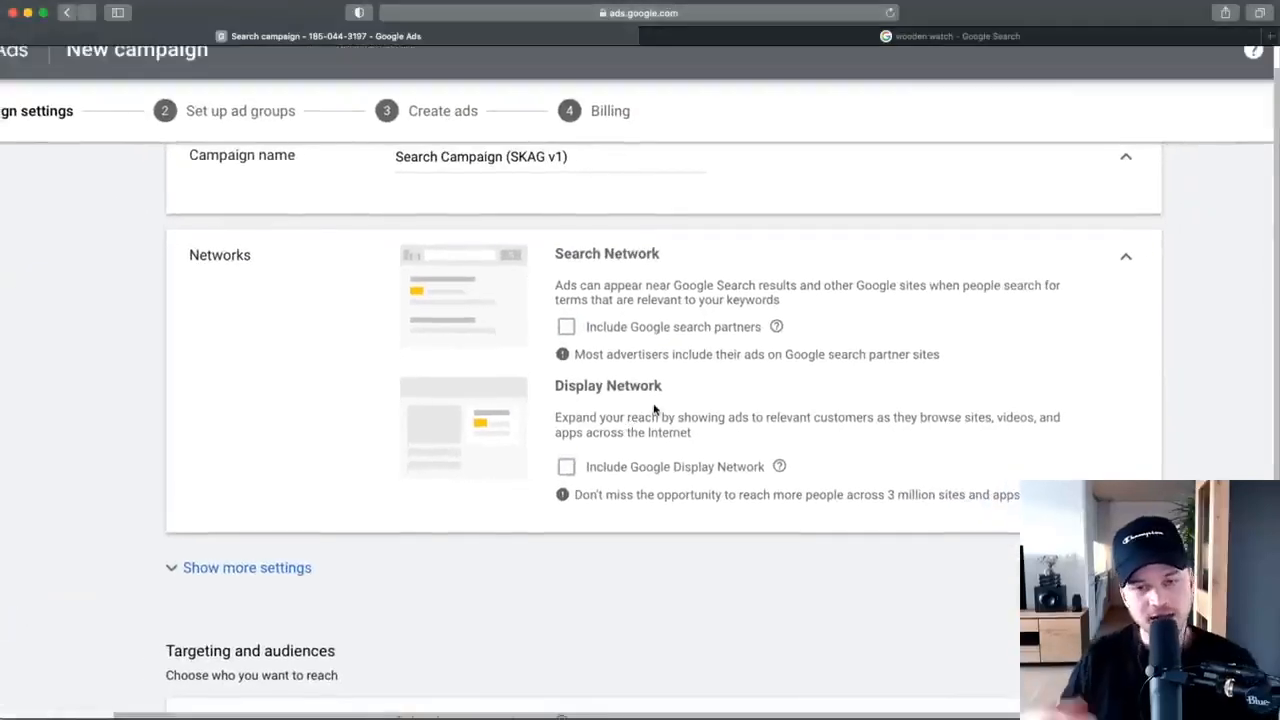
click(582, 338)
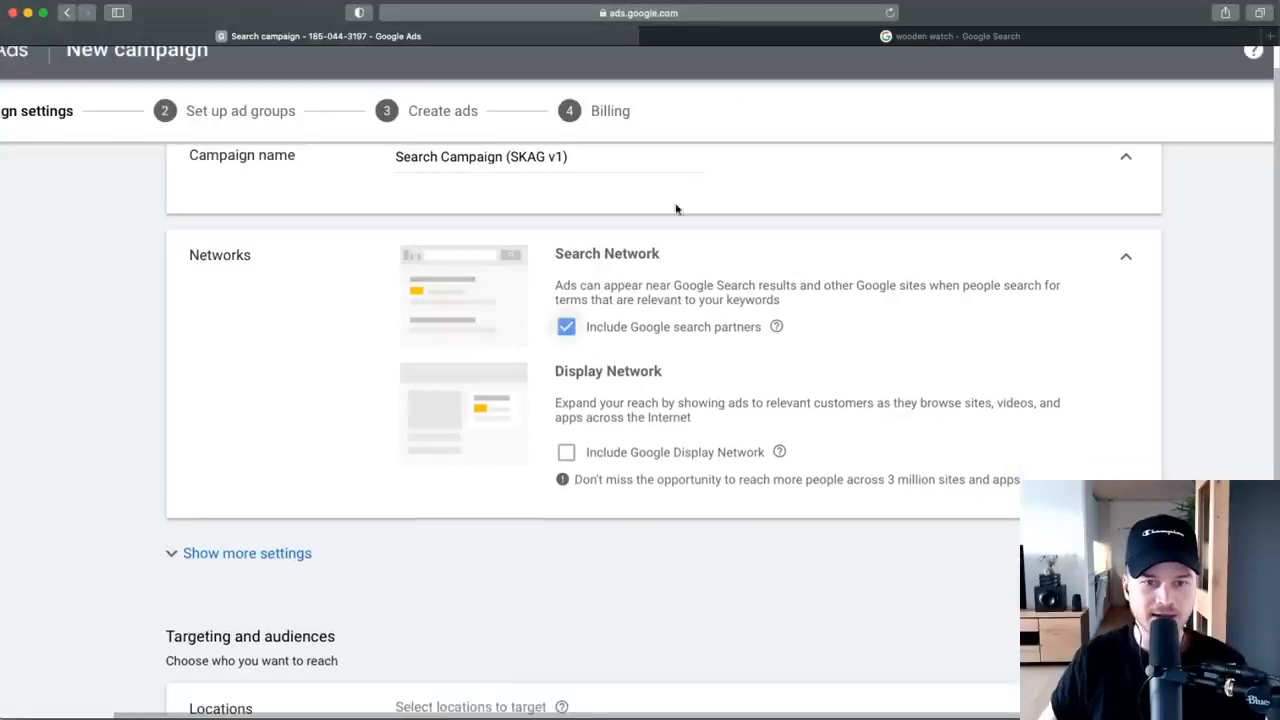
click(567, 326)
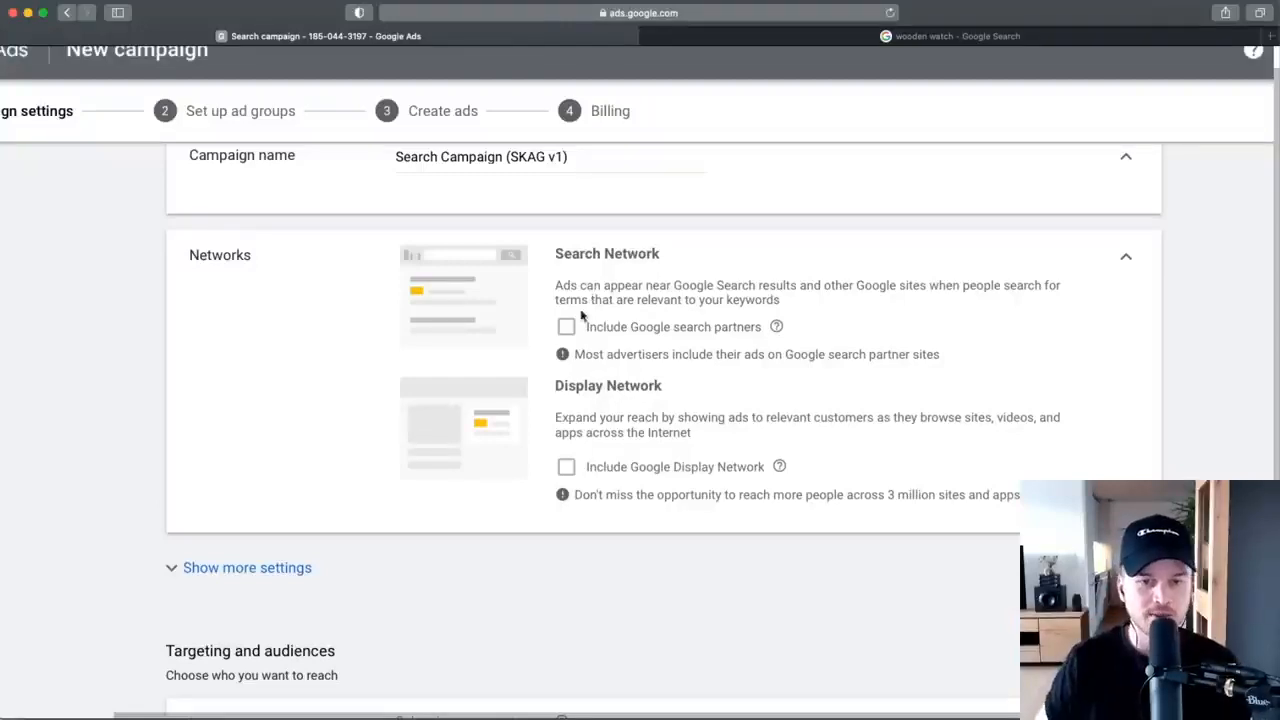
scroll(600, 414, down, 2)
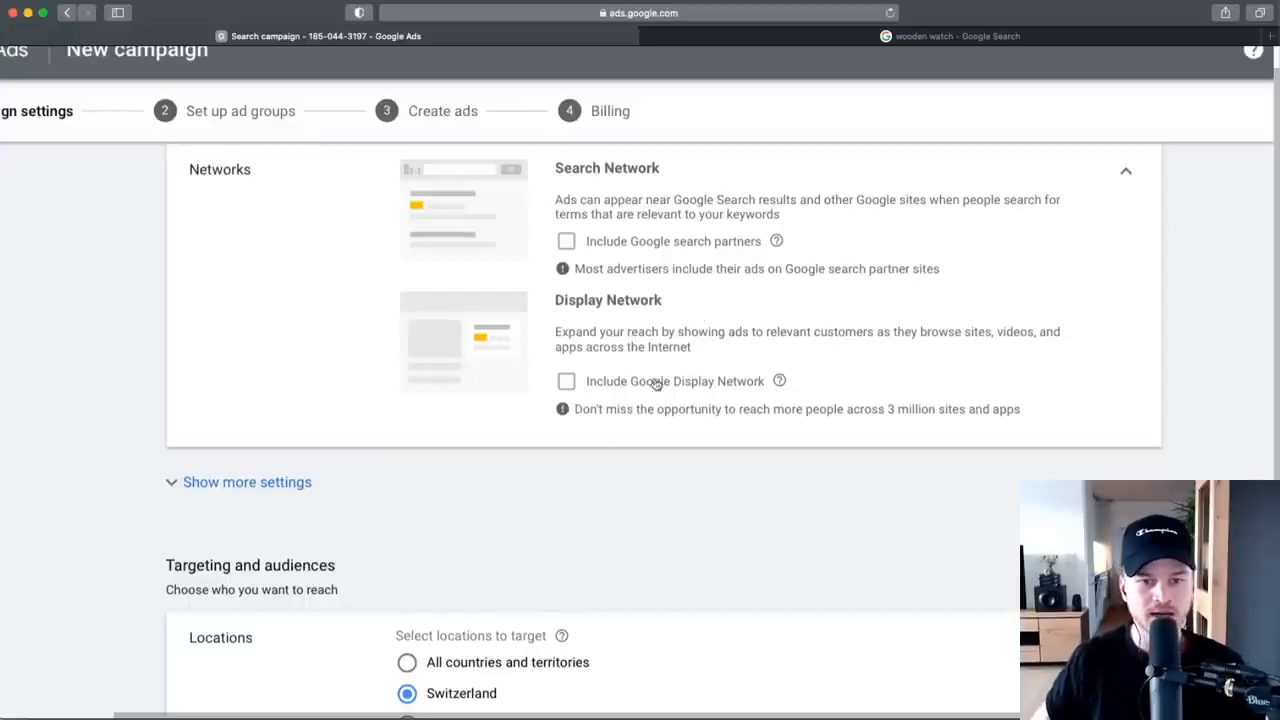
scroll(627, 360, up, 2)
scroll(575, 390, down, 2)
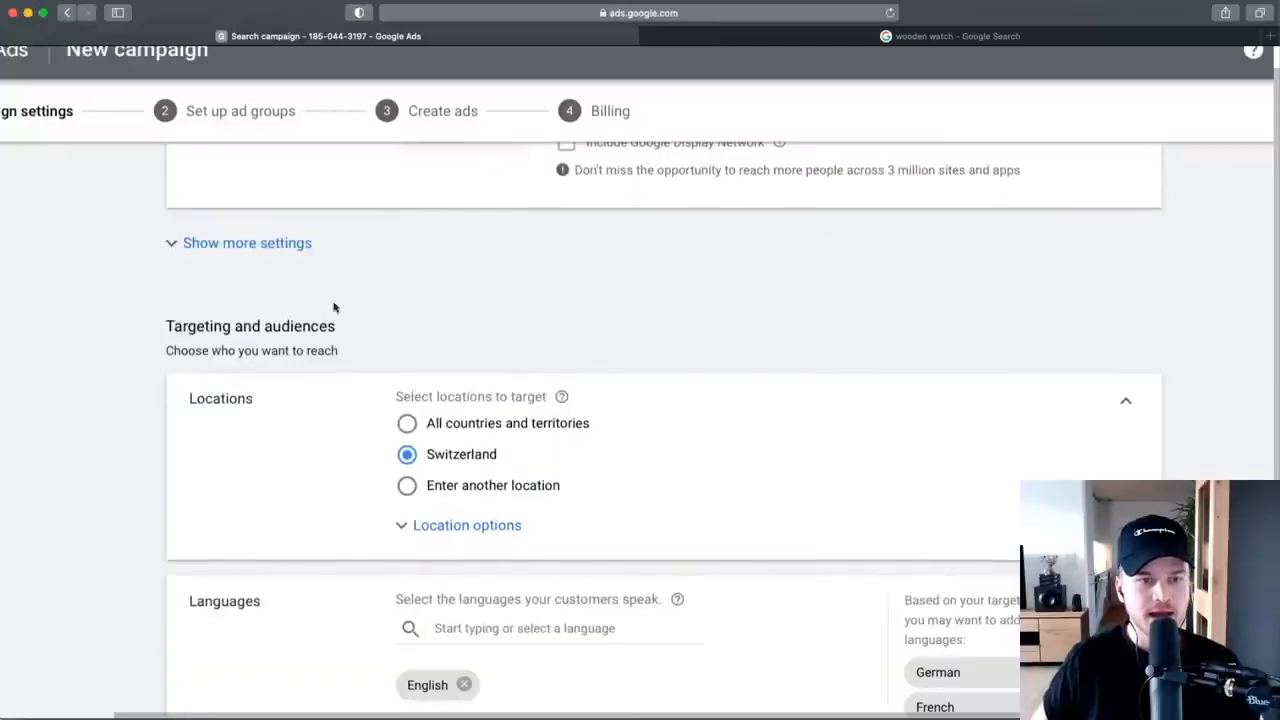
Expand the additional campaign settings and review the start and end dates and the ad schedule.
click(300, 250)
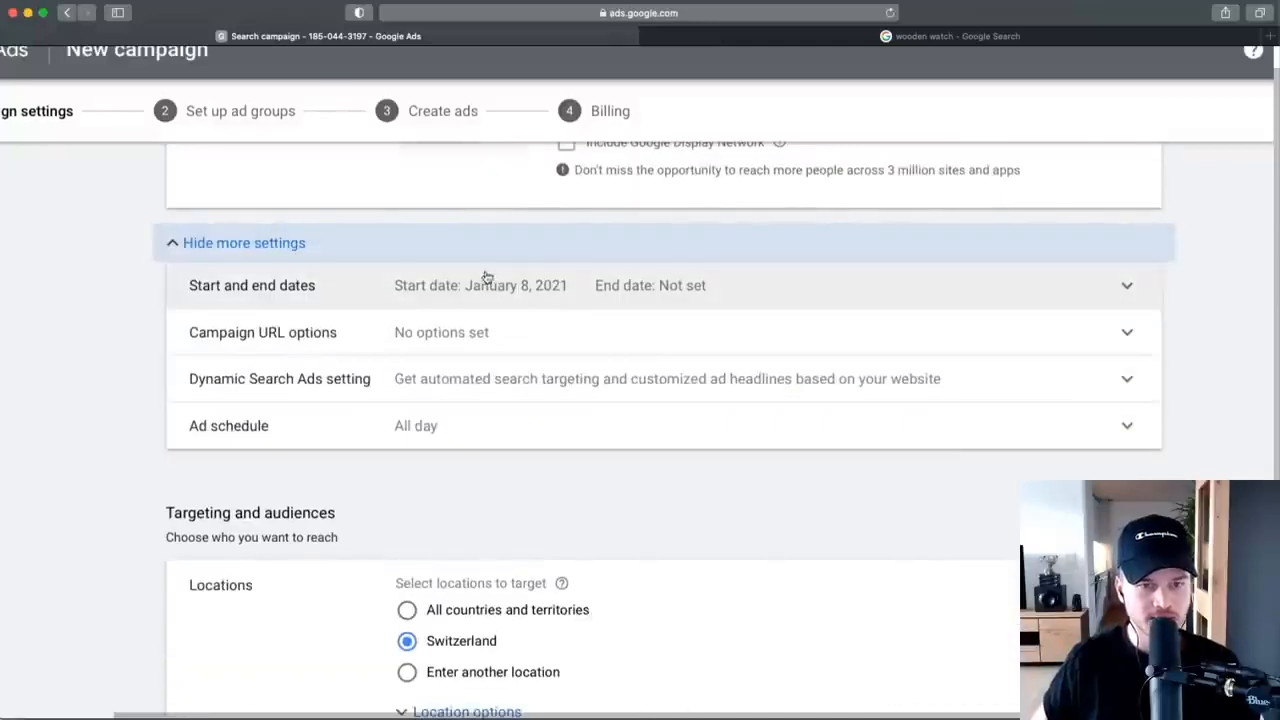
click(553, 291)
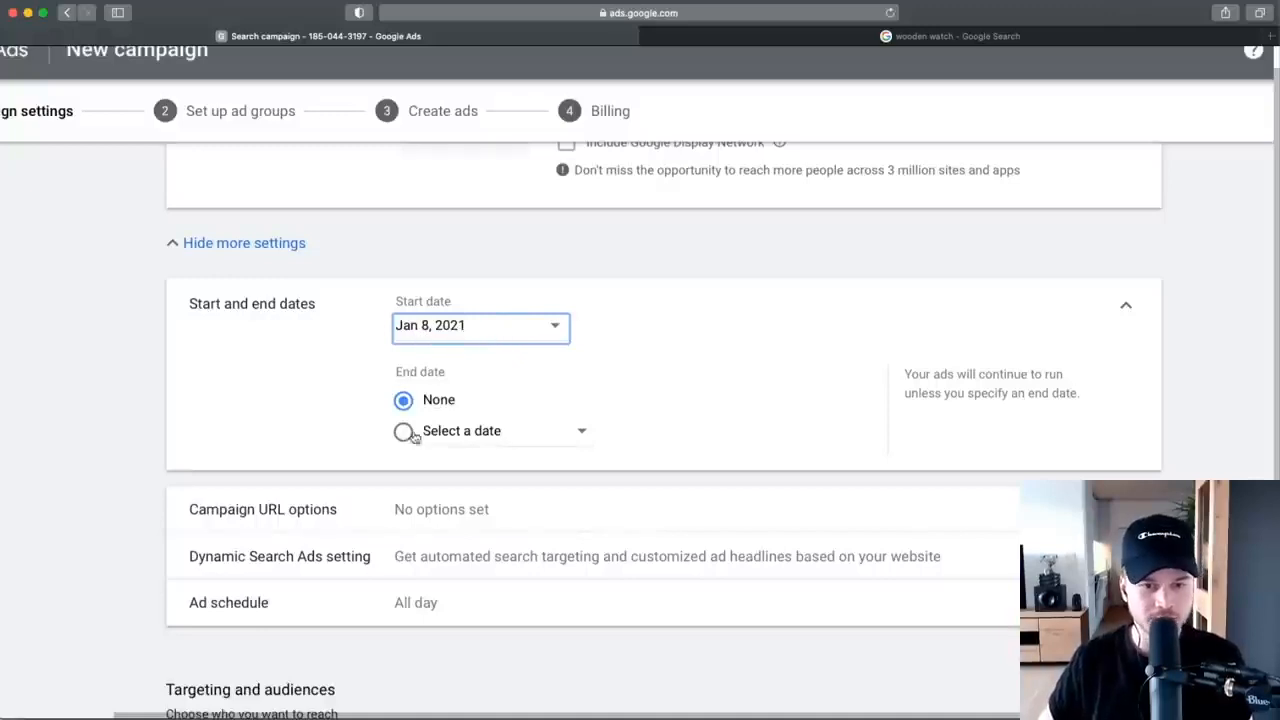
click(1125, 306)
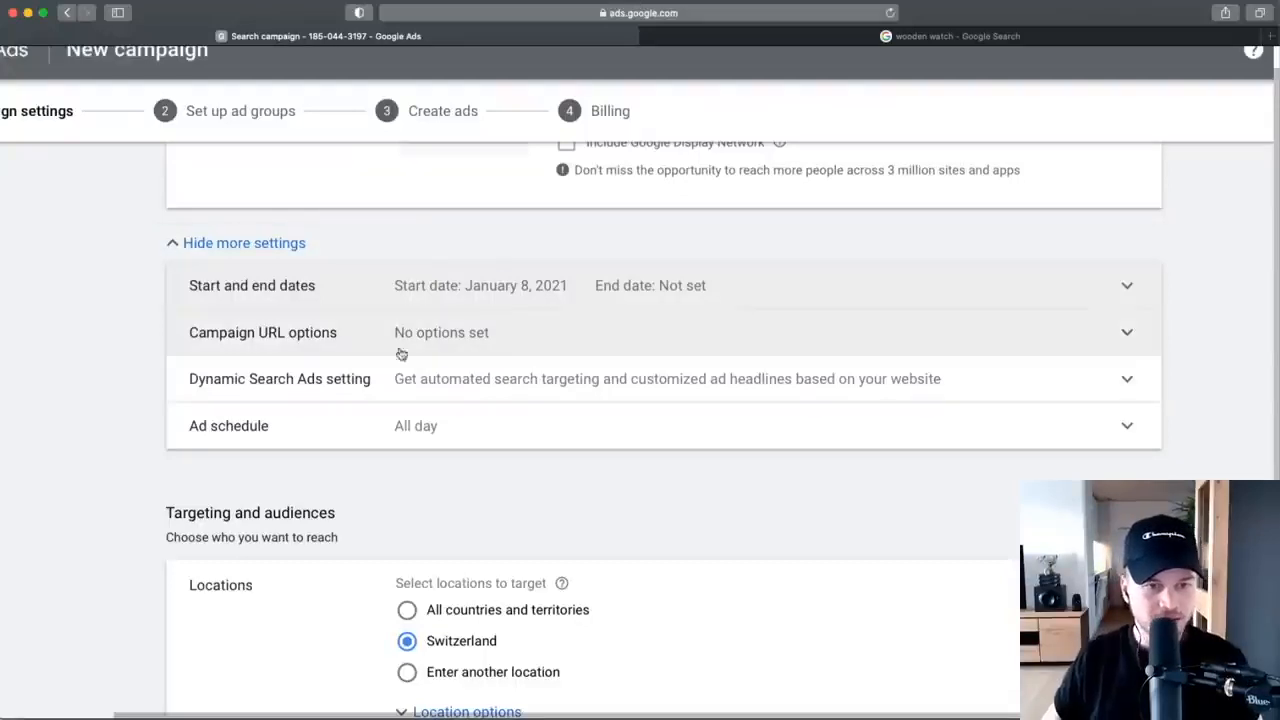
scroll(281, 390, down, 1)
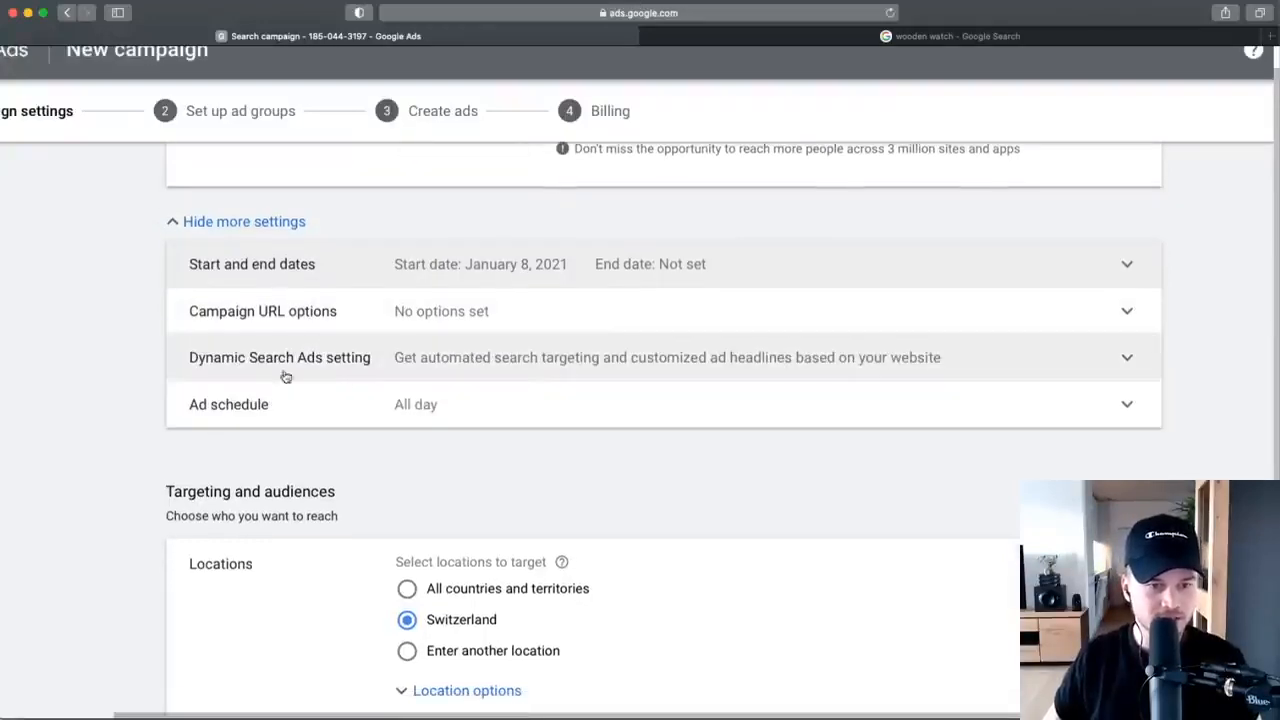
scroll(253, 413, down, 1)
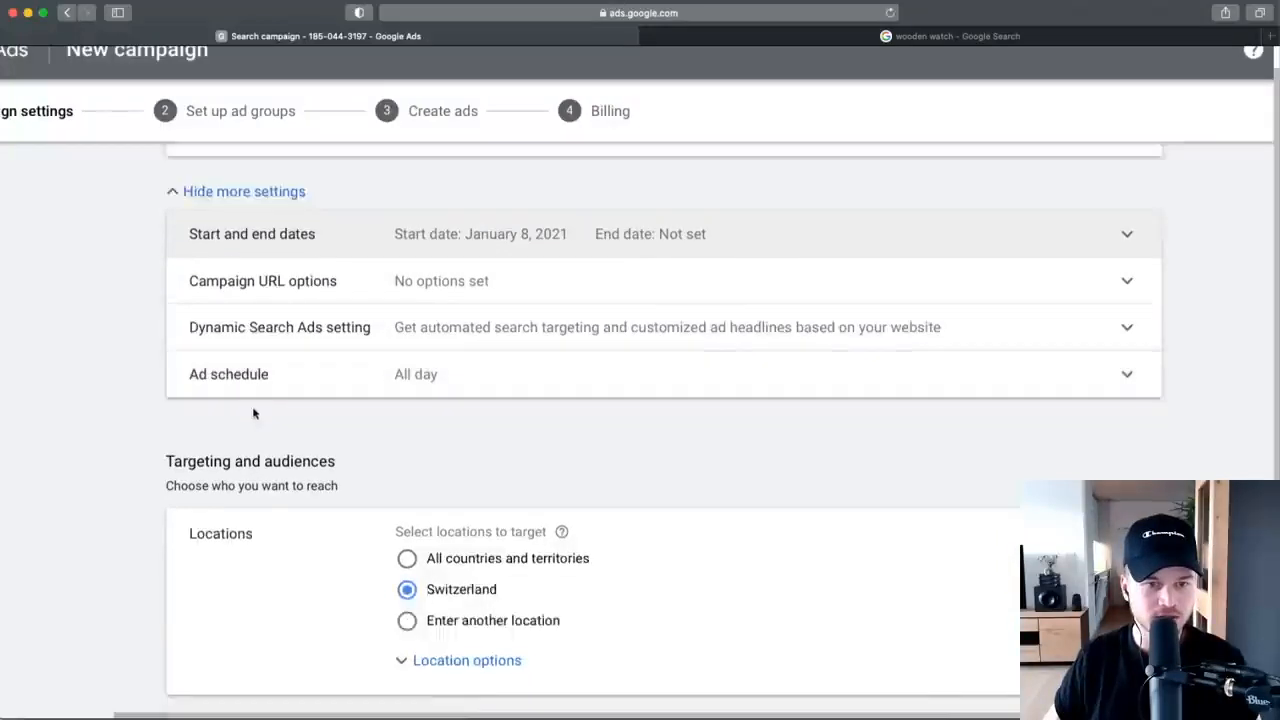
scroll(253, 413, down, 2)
click(300, 310)
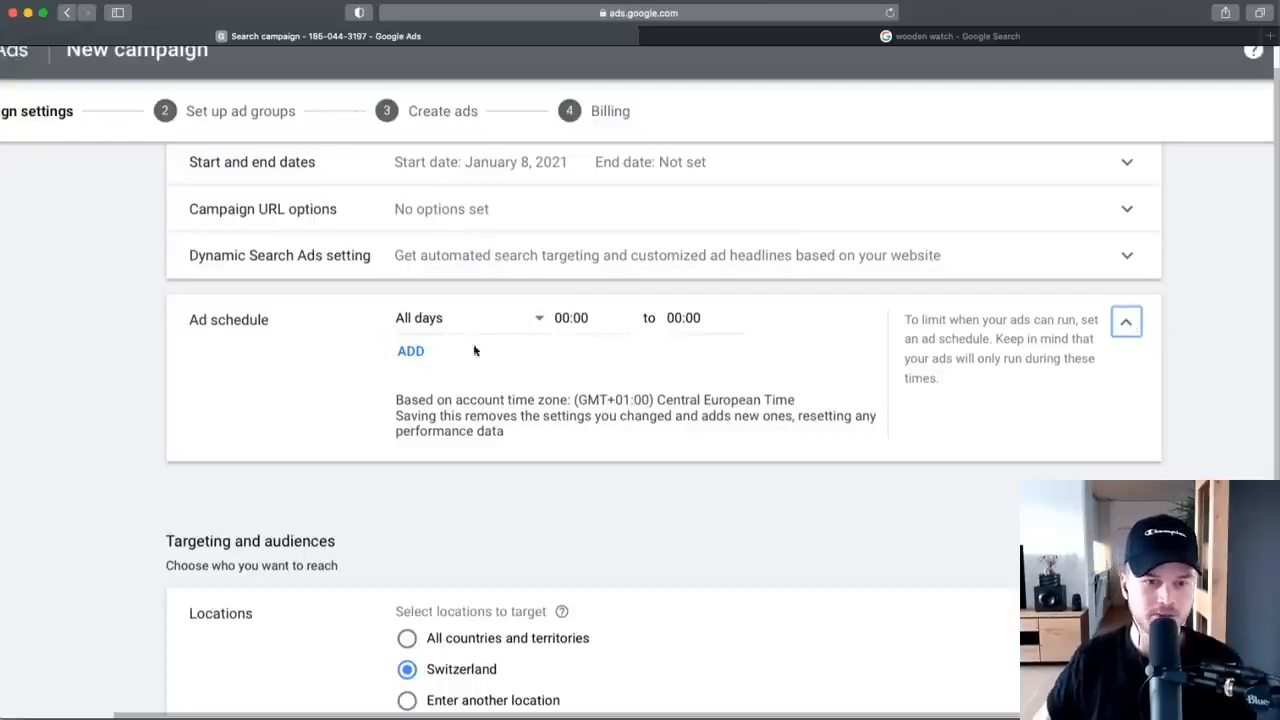
click(1127, 323)
Change the campaign's targeted location to the United States by entering another location.
scroll(30, 428, down, 4)
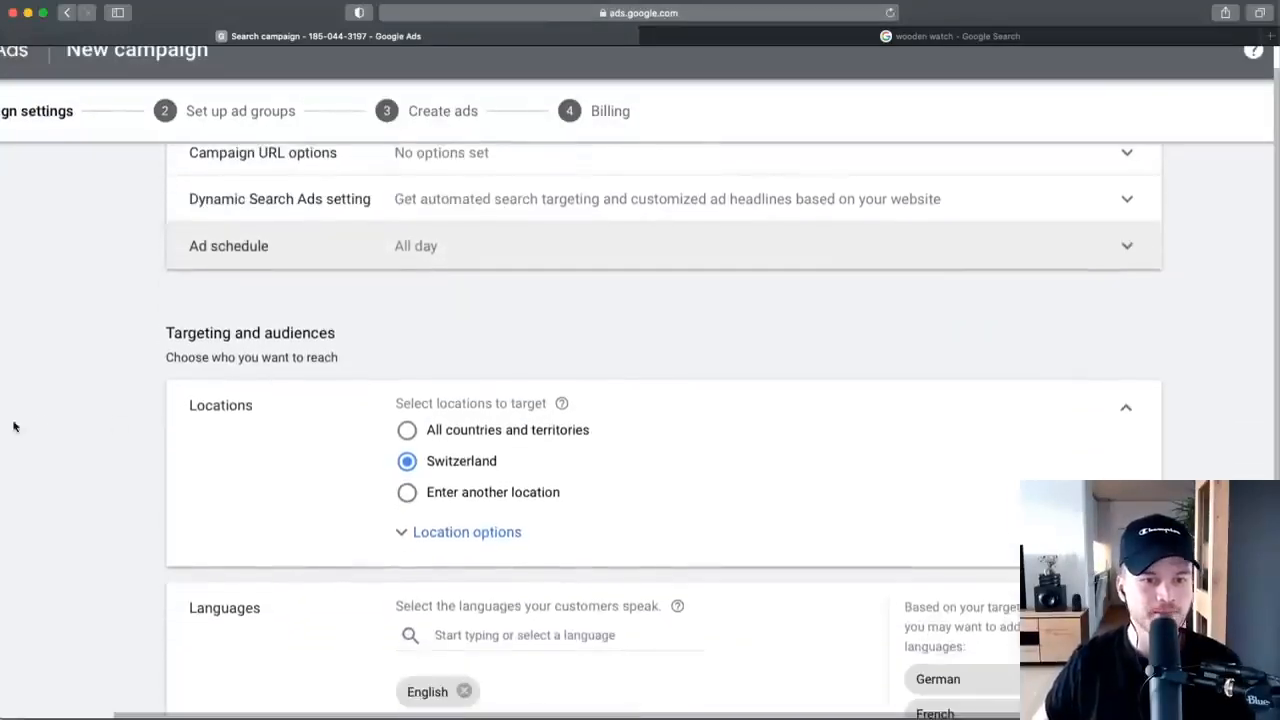
scroll(210, 300, down, 1)
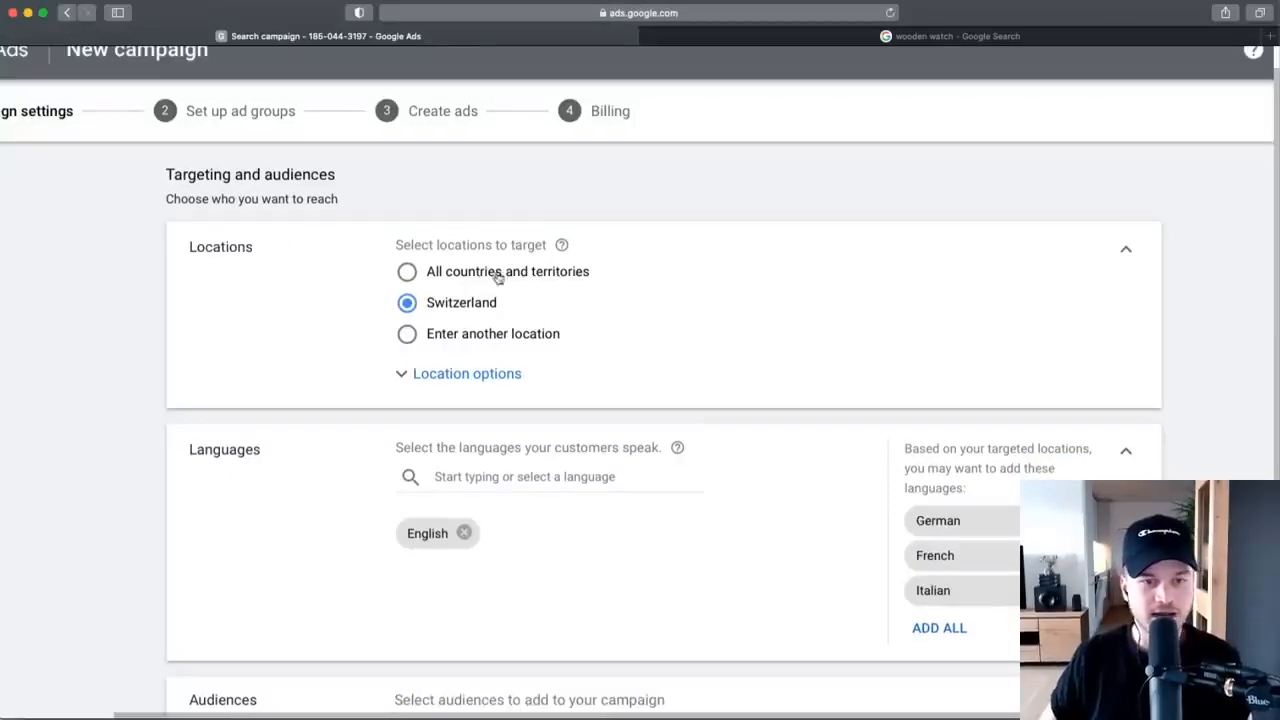
click(408, 335)
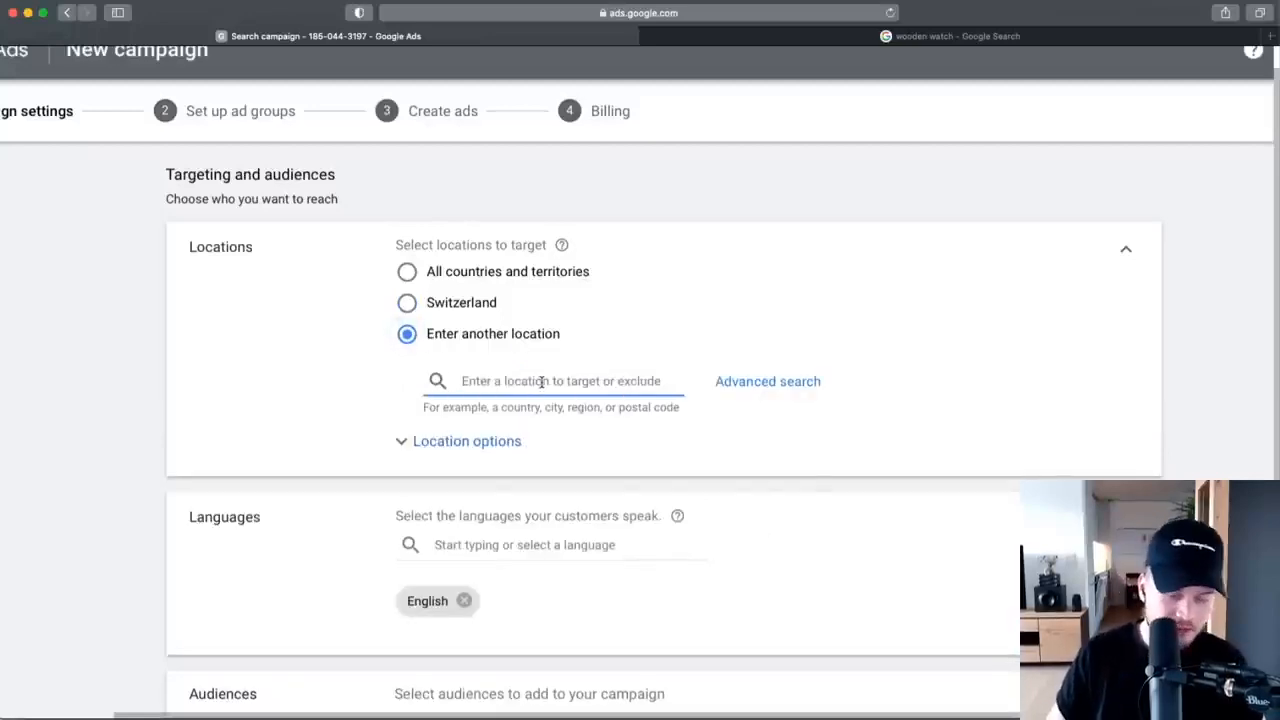
text(uni)
click(604, 432)
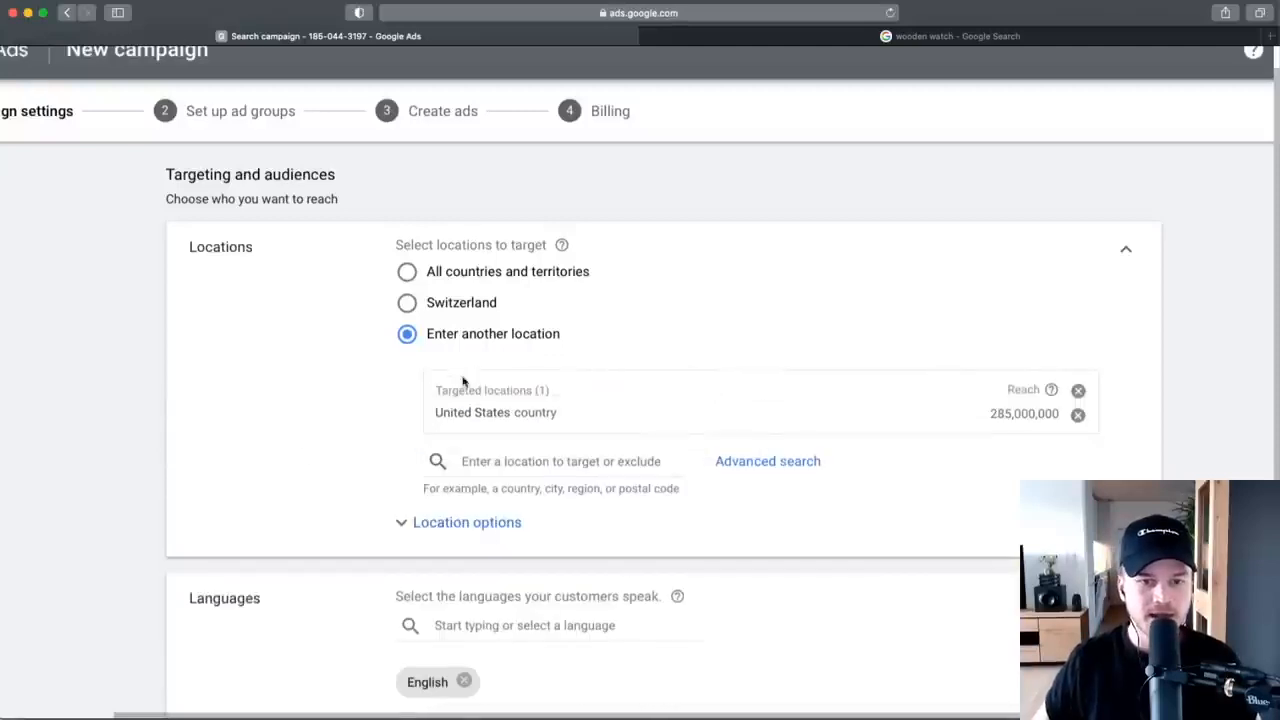
Add Canada as a second targeted country, and remove it again from the targeted locations.
scroll(346, 451, down, 1)
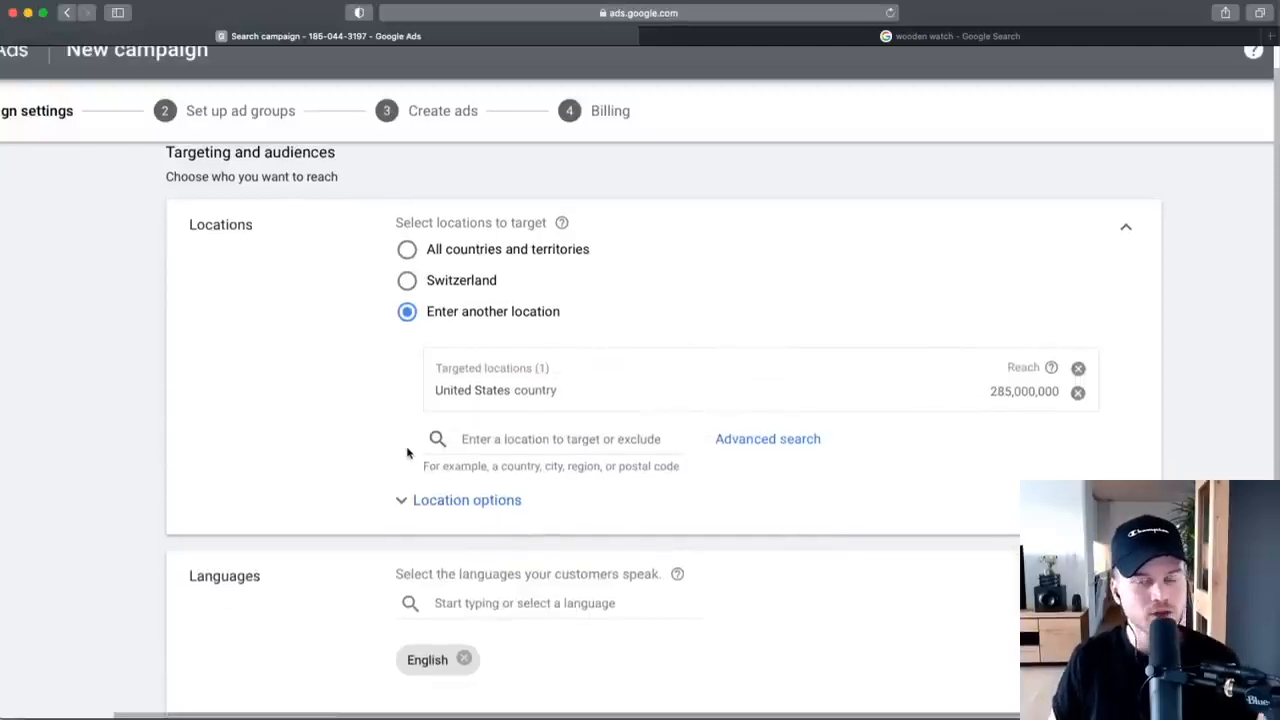
click(471, 436)
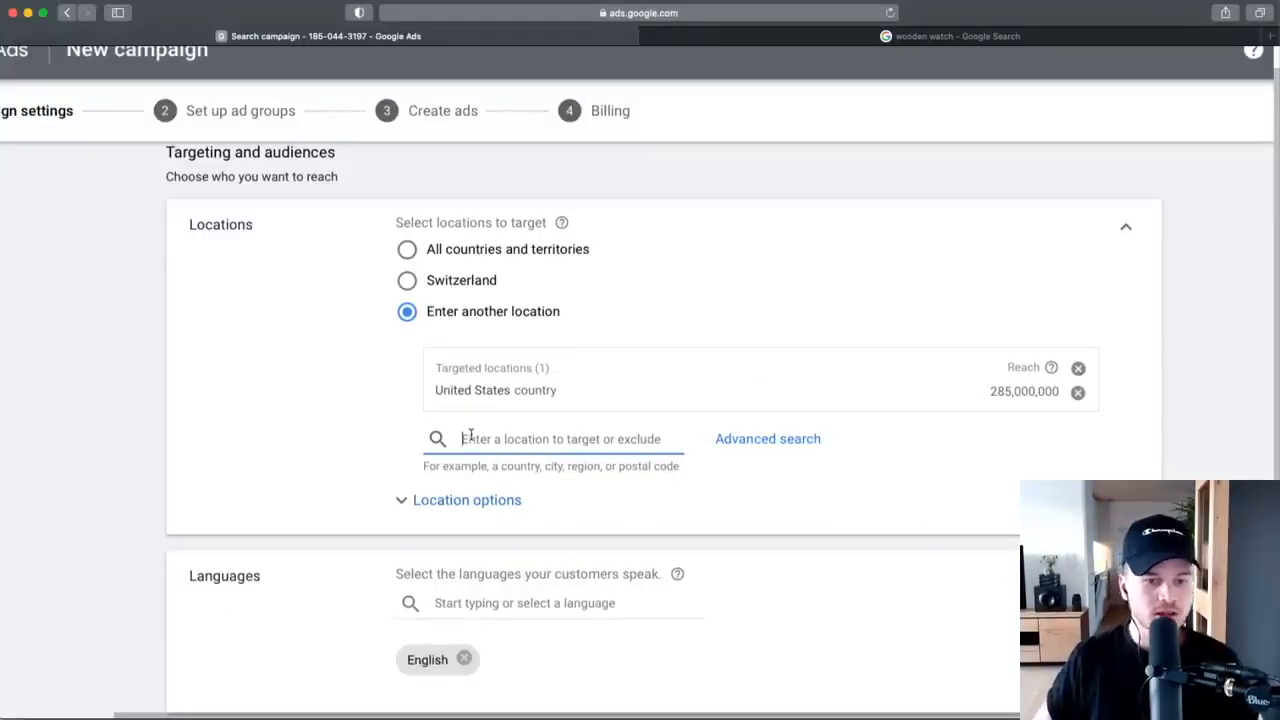
text(can)
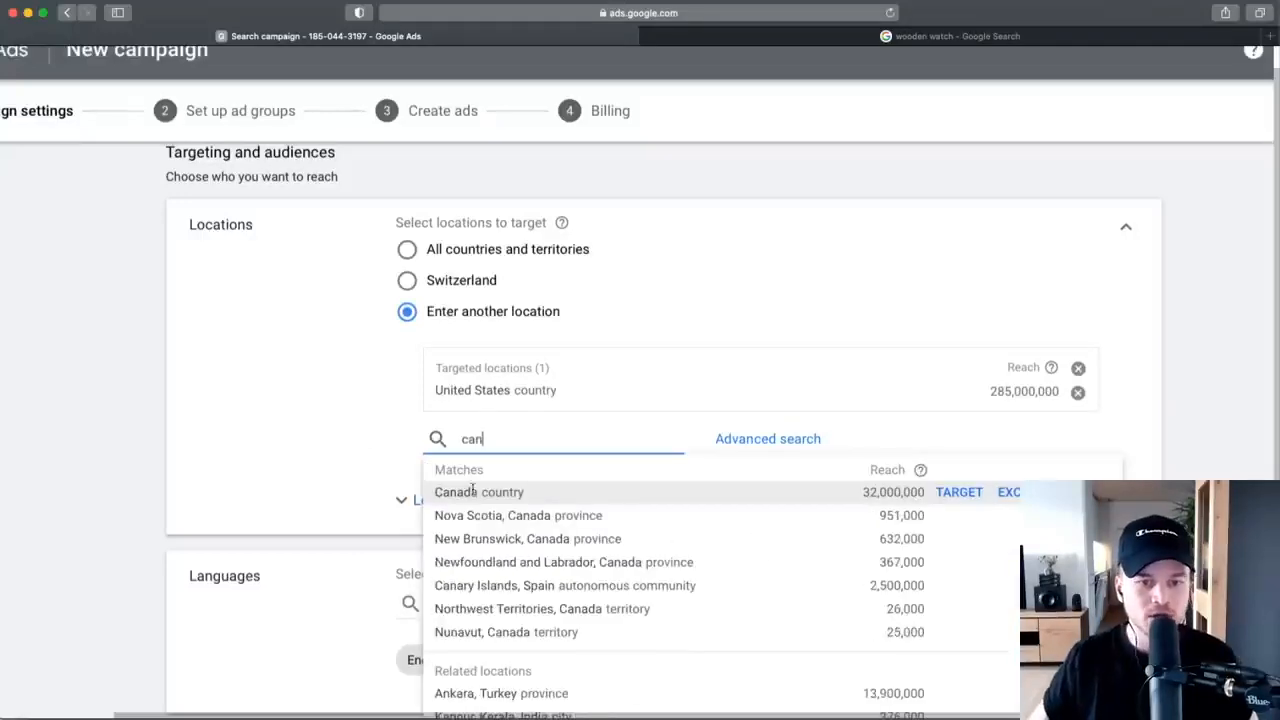
click(473, 490)
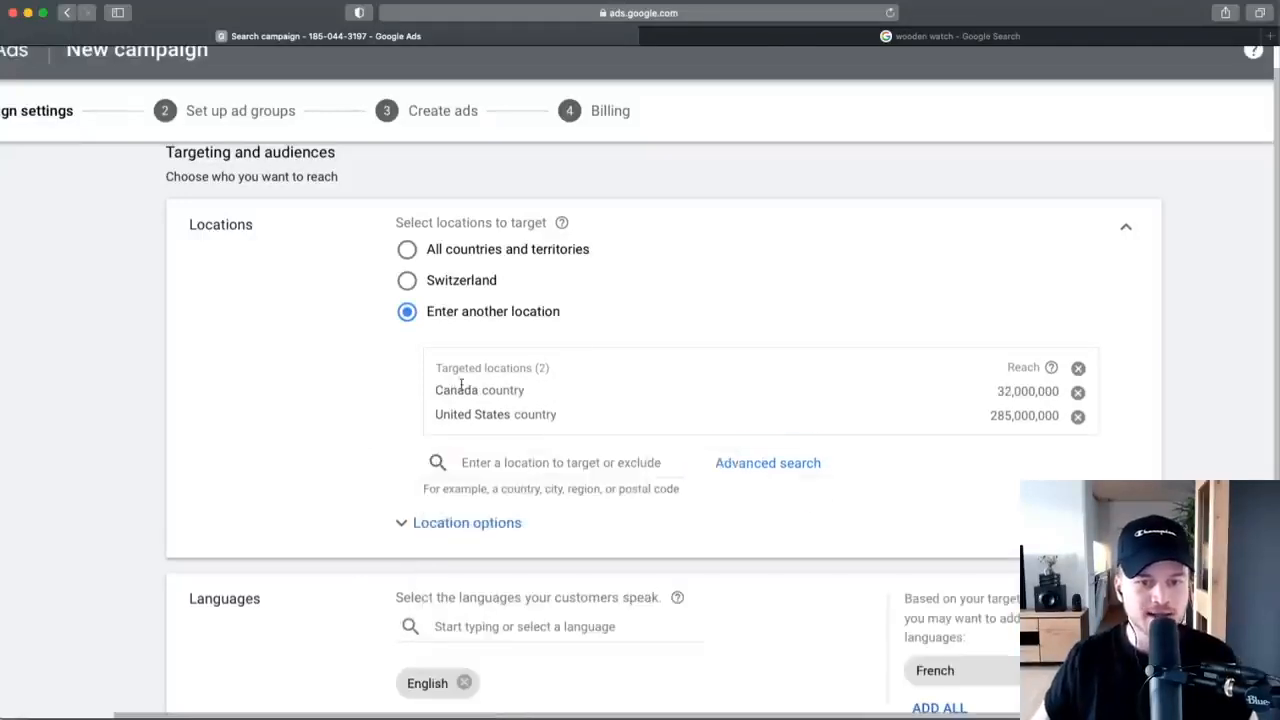
scroll(310, 407, down, 1)
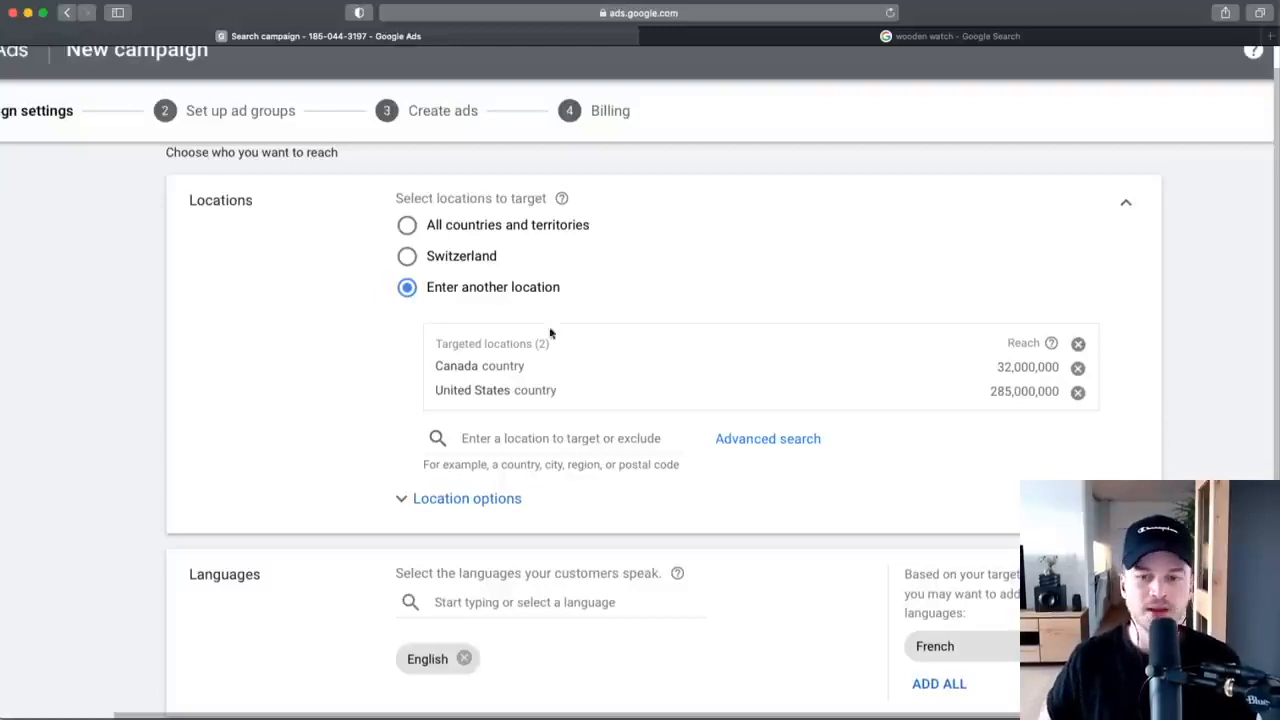
click(1077, 368)
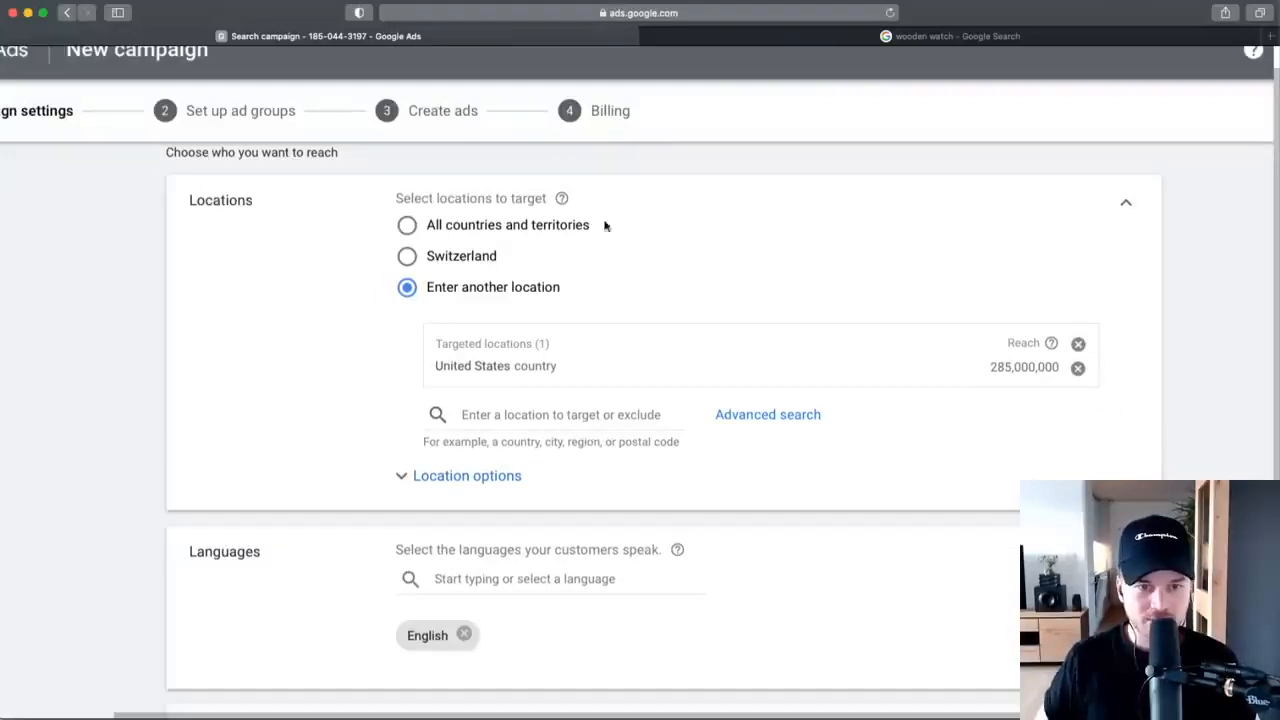
drag(437, 365, 557, 366)
Set the location target option to "Presence: People in or regularly in your targeted locations".
scroll(371, 400, down, 1)
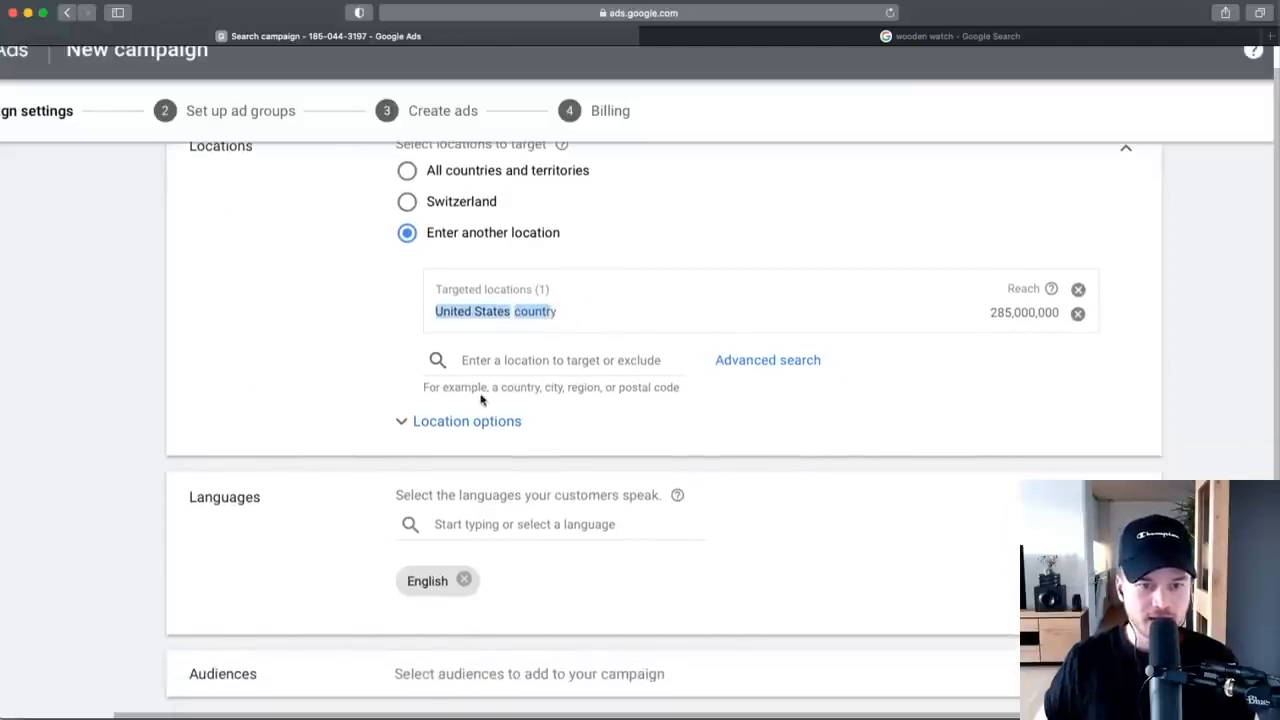
scroll(481, 399, down, 2)
click(438, 300)
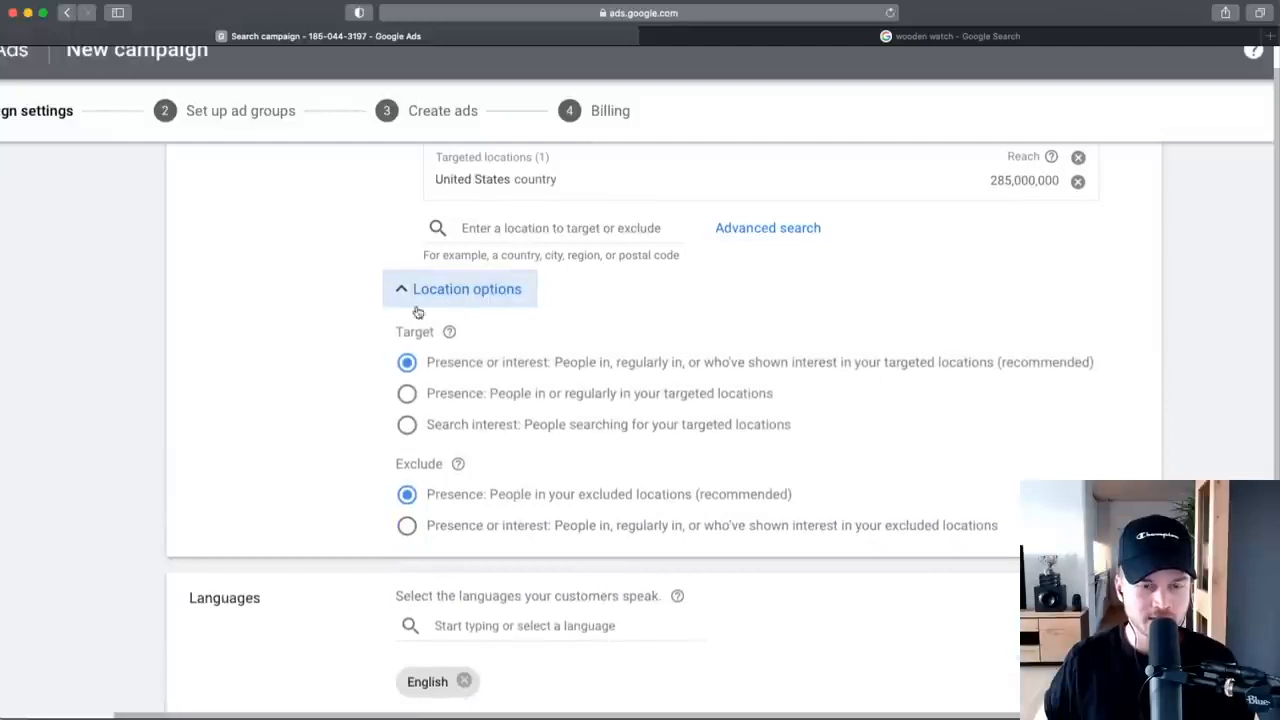
scroll(330, 368, down, 2)
scroll(440, 311, up, 3)
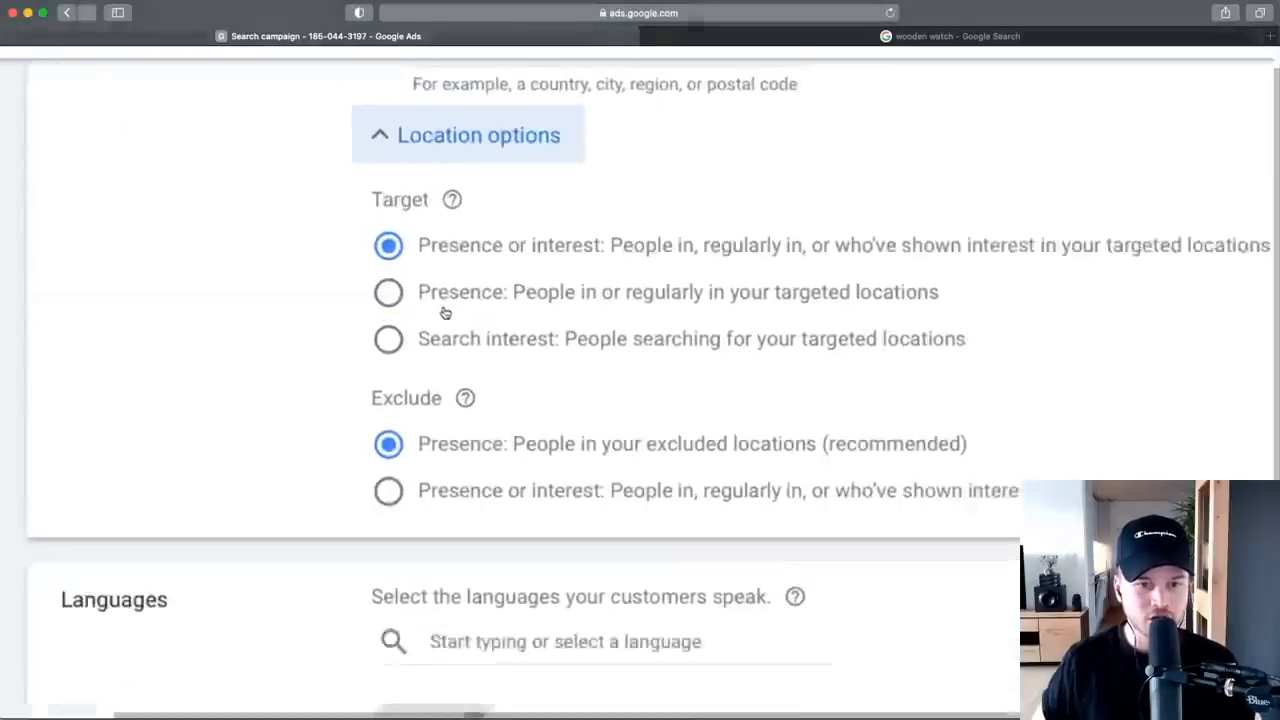
click(416, 295)
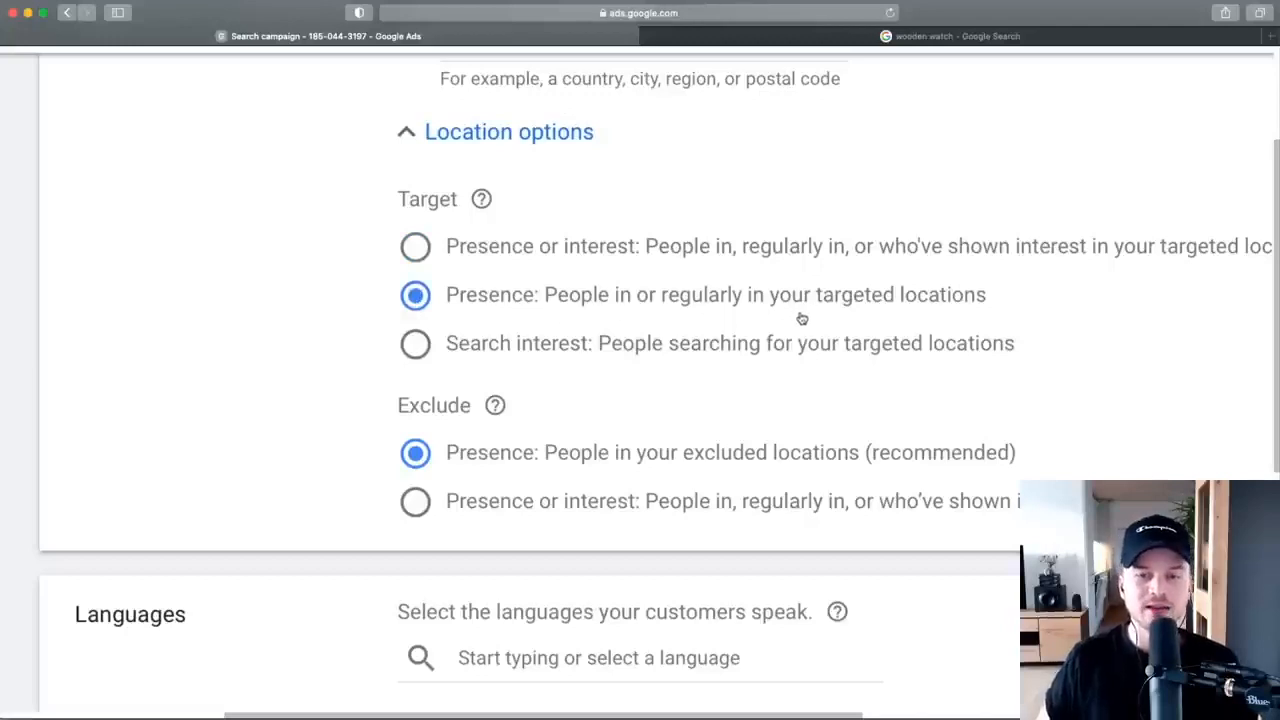
Switch the location target option to the recommended "Presence or interest", and set it back to "Presence".
scroll(403, 237, down, 2)
scroll(403, 237, right, 3)
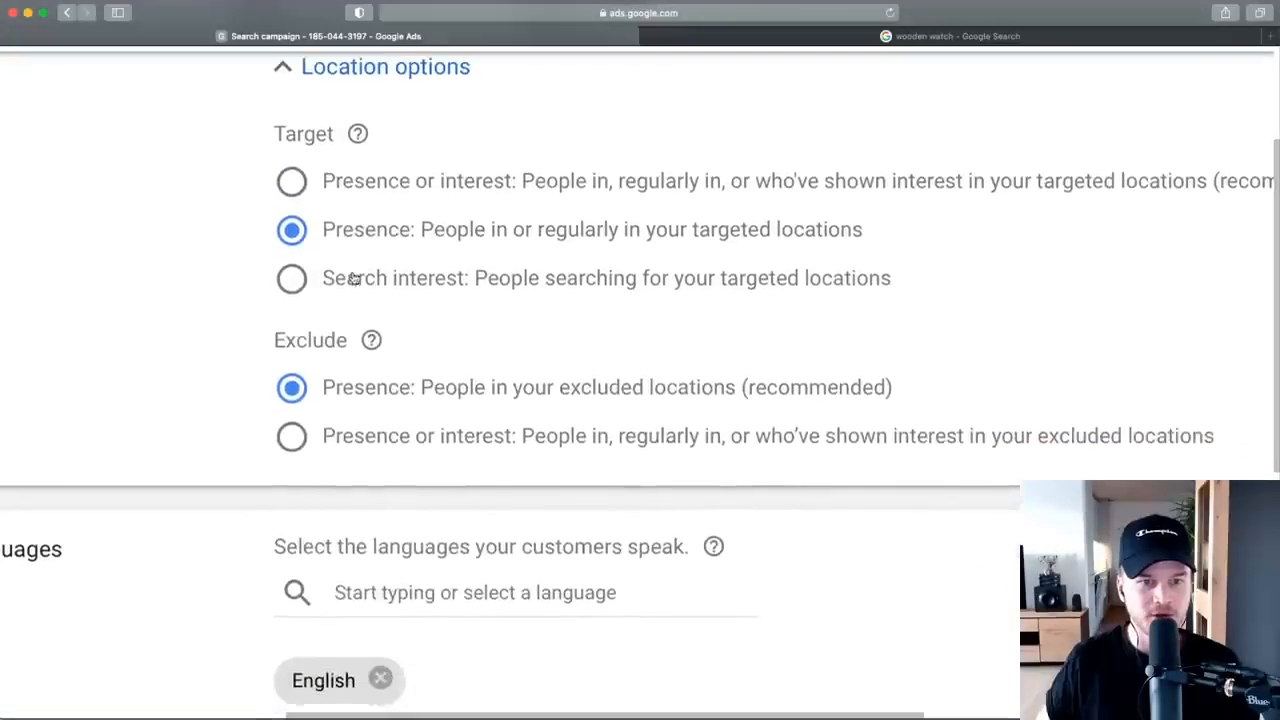
scroll(343, 231, up, 2)
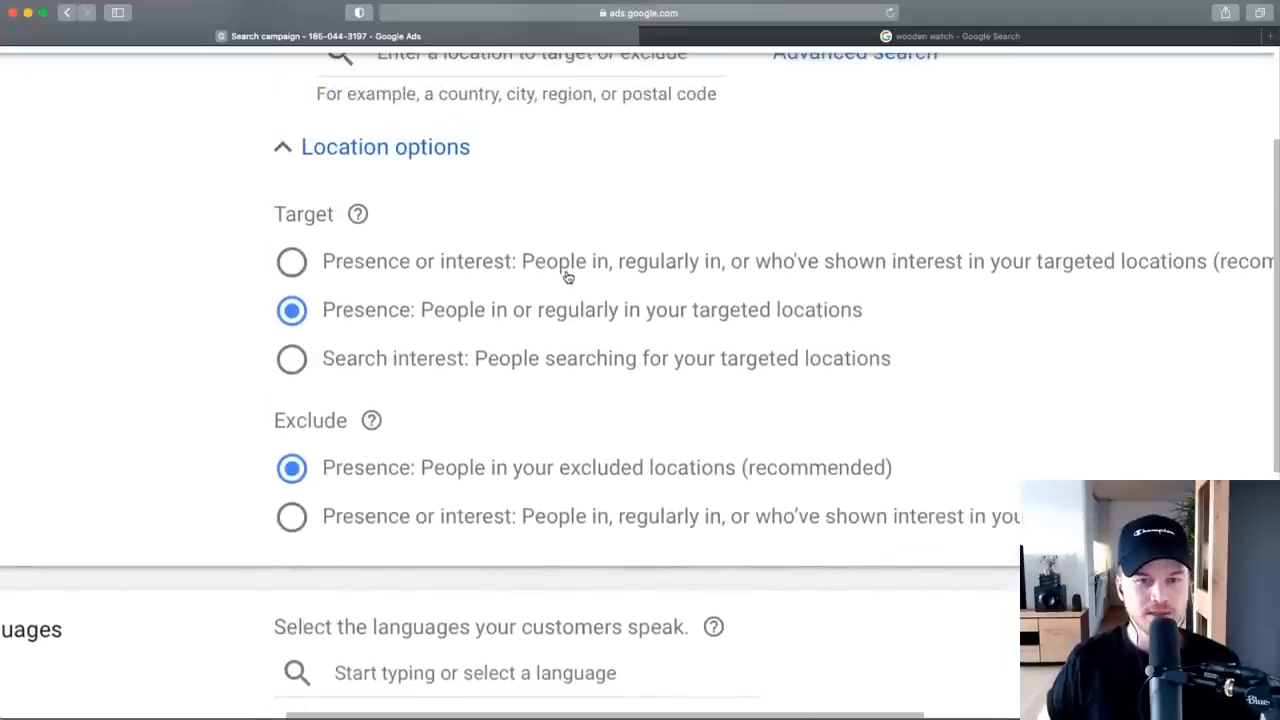
scroll(565, 277, down, 3)
click(316, 261)
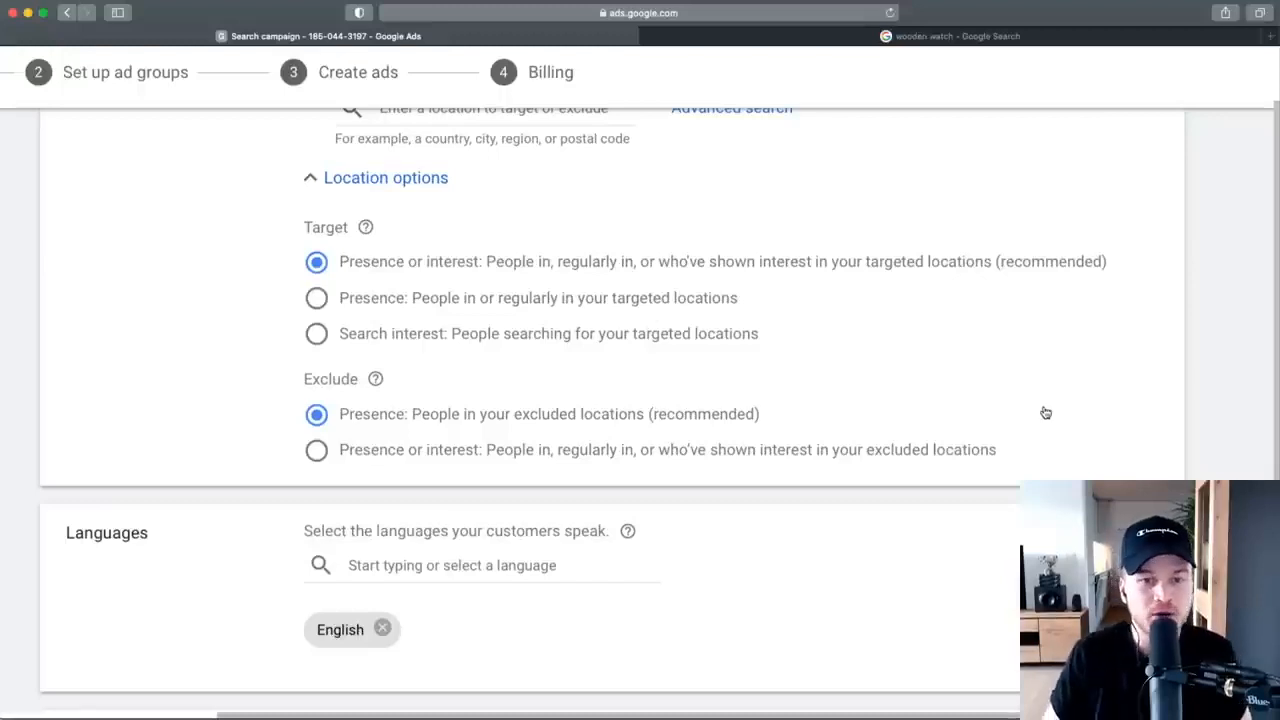
scroll(486, 249, up, 2)
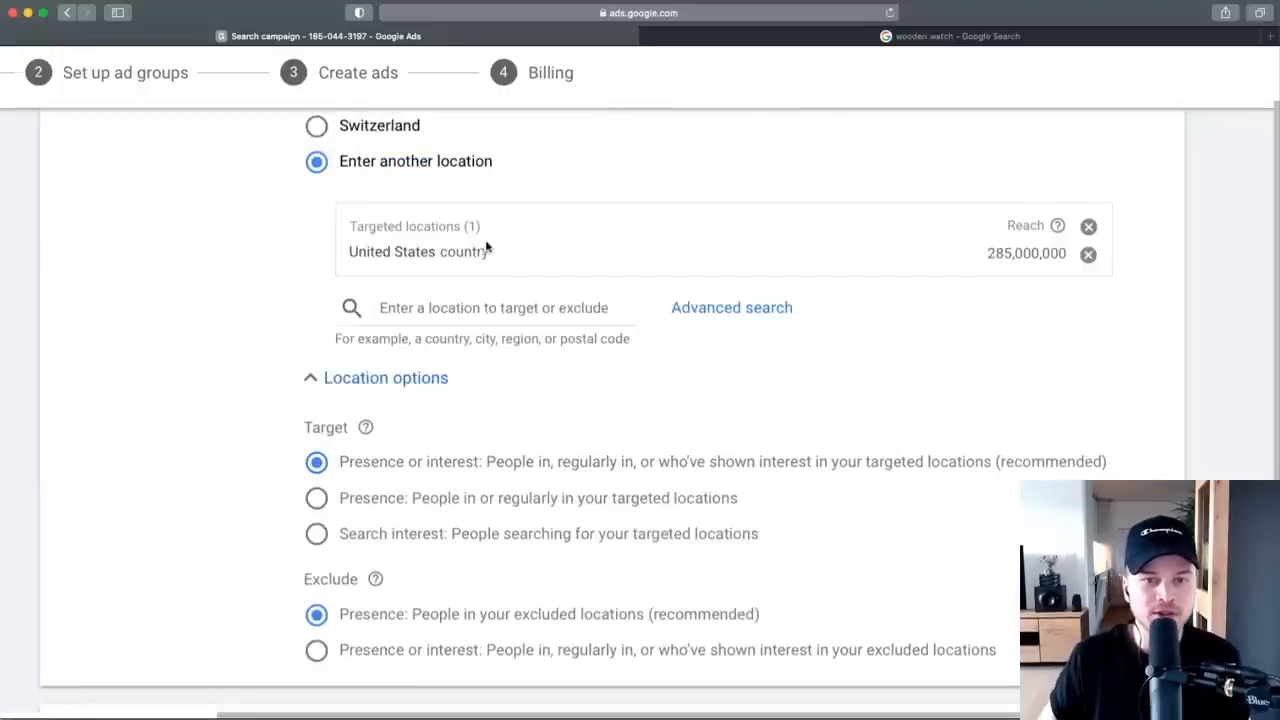
scroll(460, 399, down, 1)
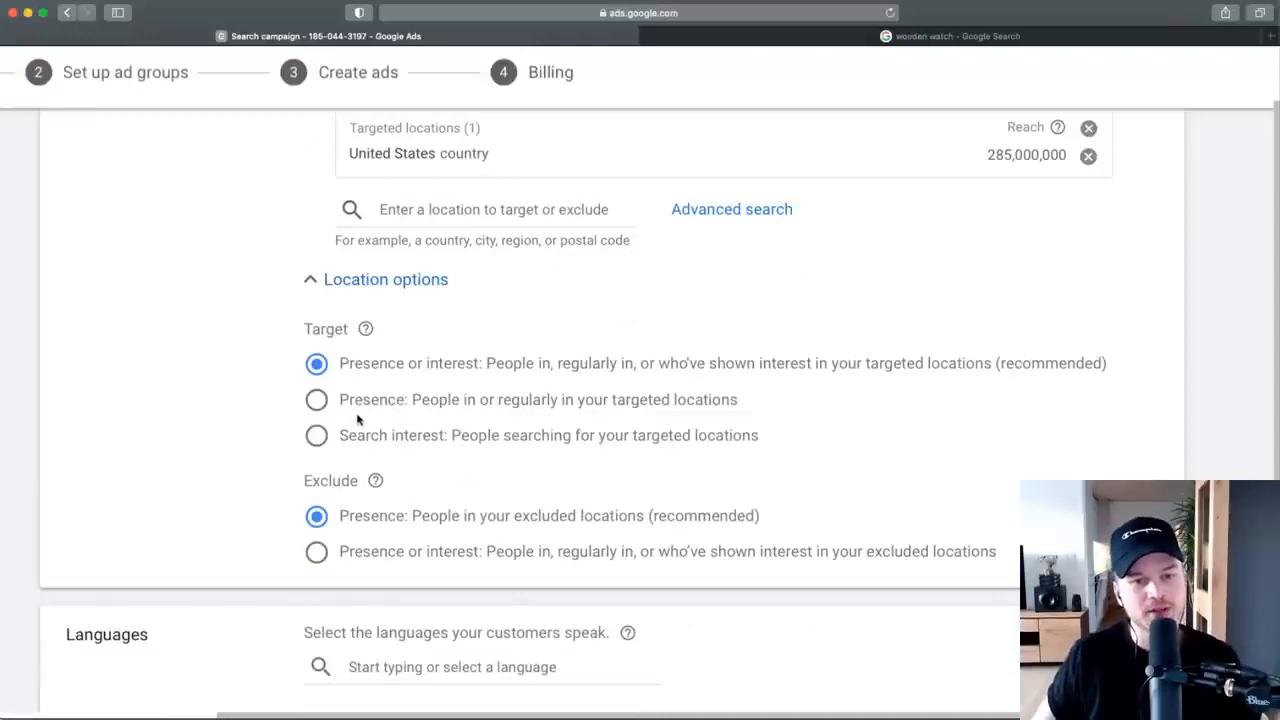
click(316, 401)
Review the location exclusion options and check them against the targeted location.
scroll(345, 400, up, 3)
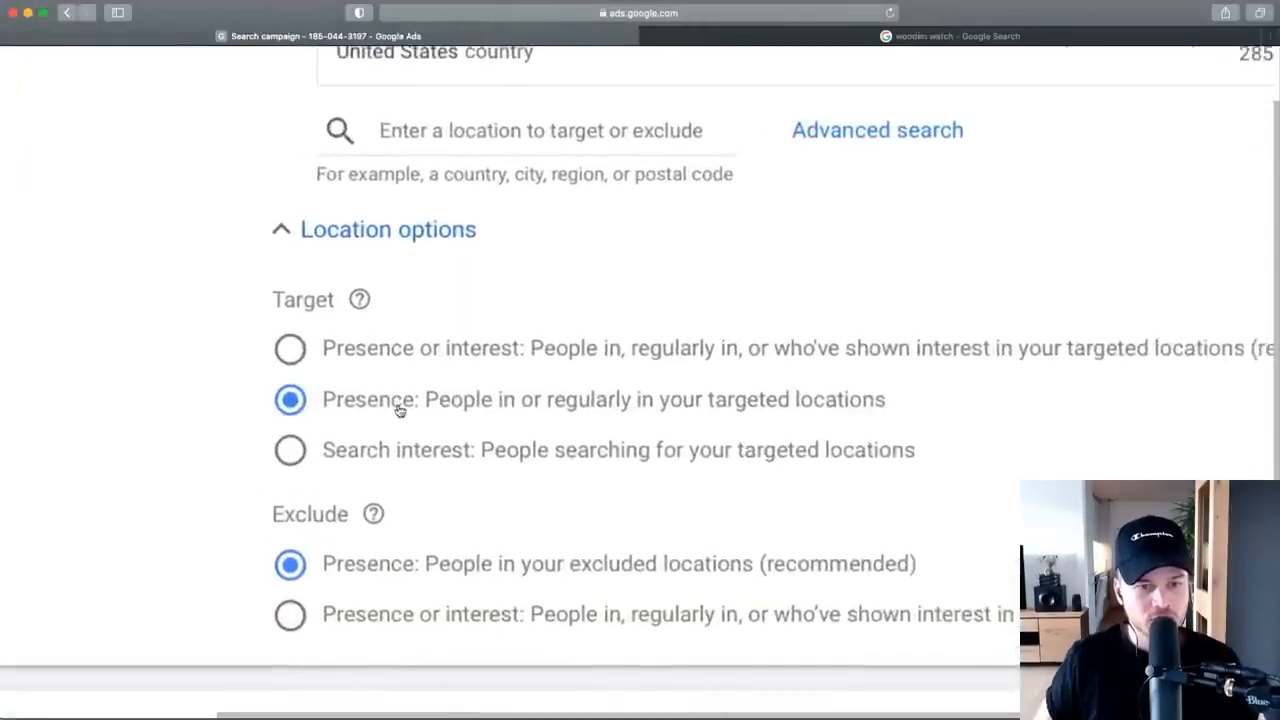
scroll(399, 410, down, 3)
scroll(330, 400, down, 3)
scroll(388, 307, up, 3)
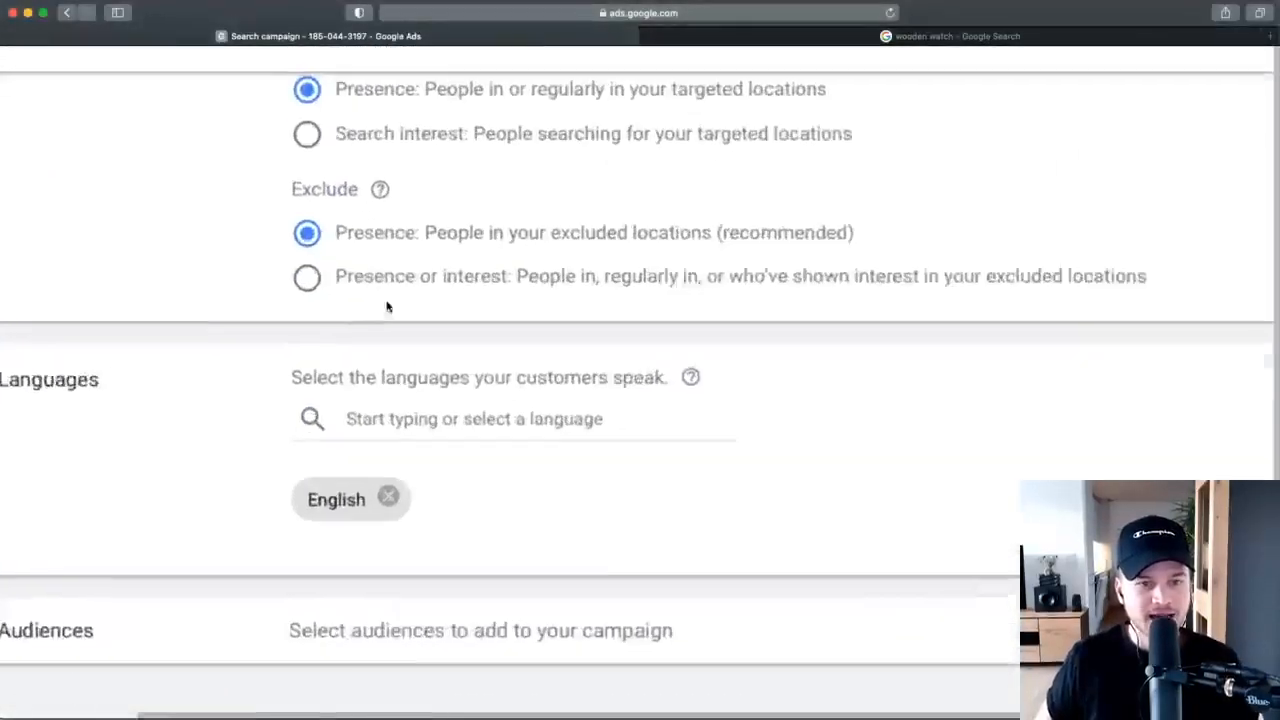
scroll(388, 307, up, 2)
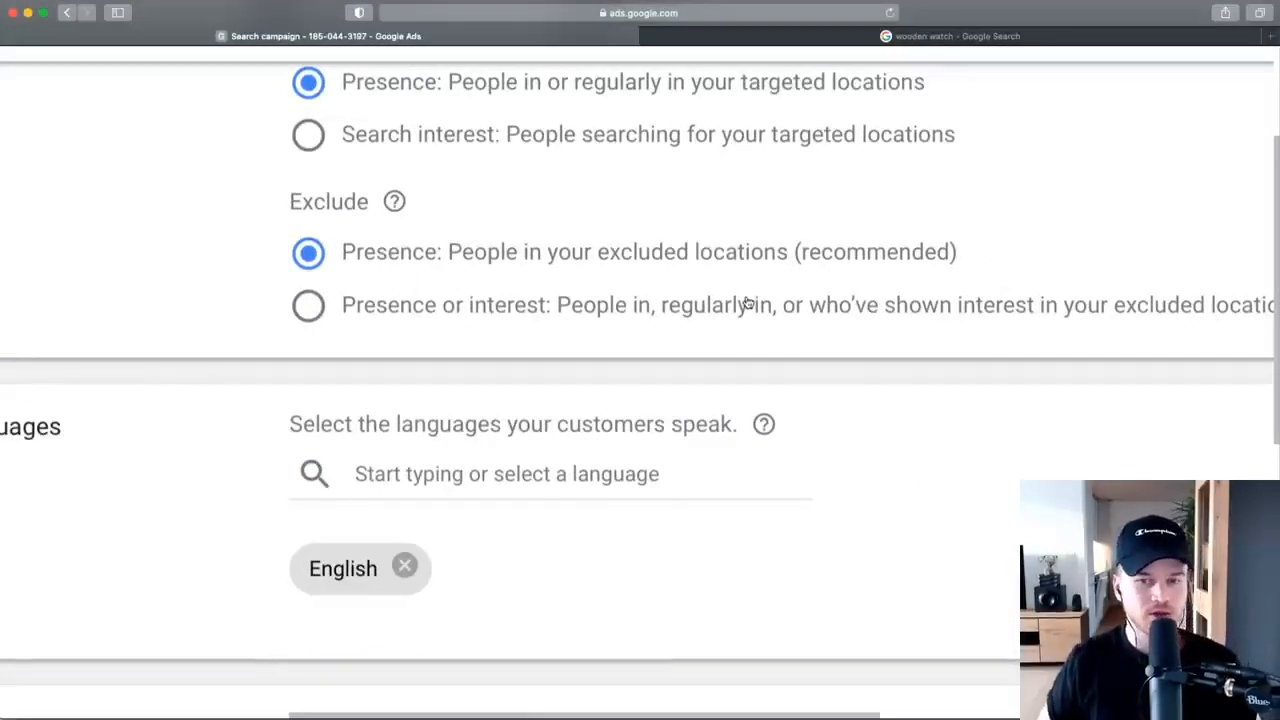
scroll(730, 302, down, 3)
scroll(713, 298, down, 2)
scroll(549, 329, up, 5)
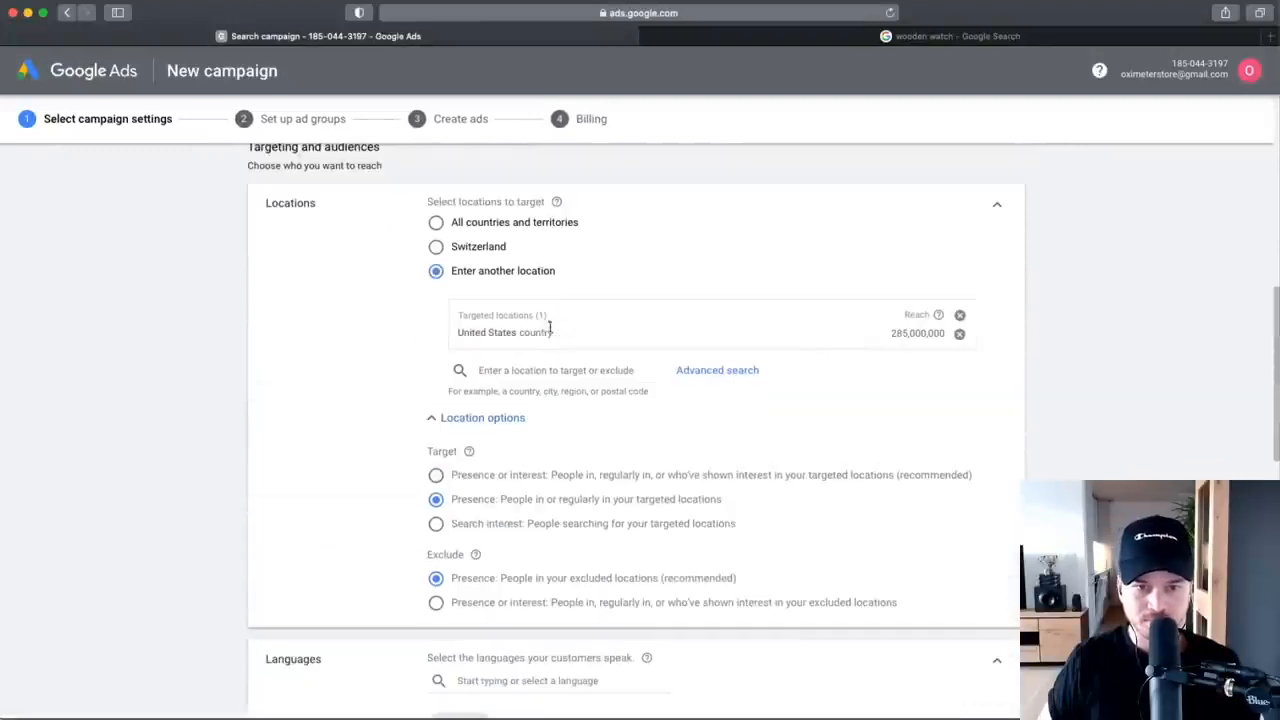
scroll(553, 423, down, 2)
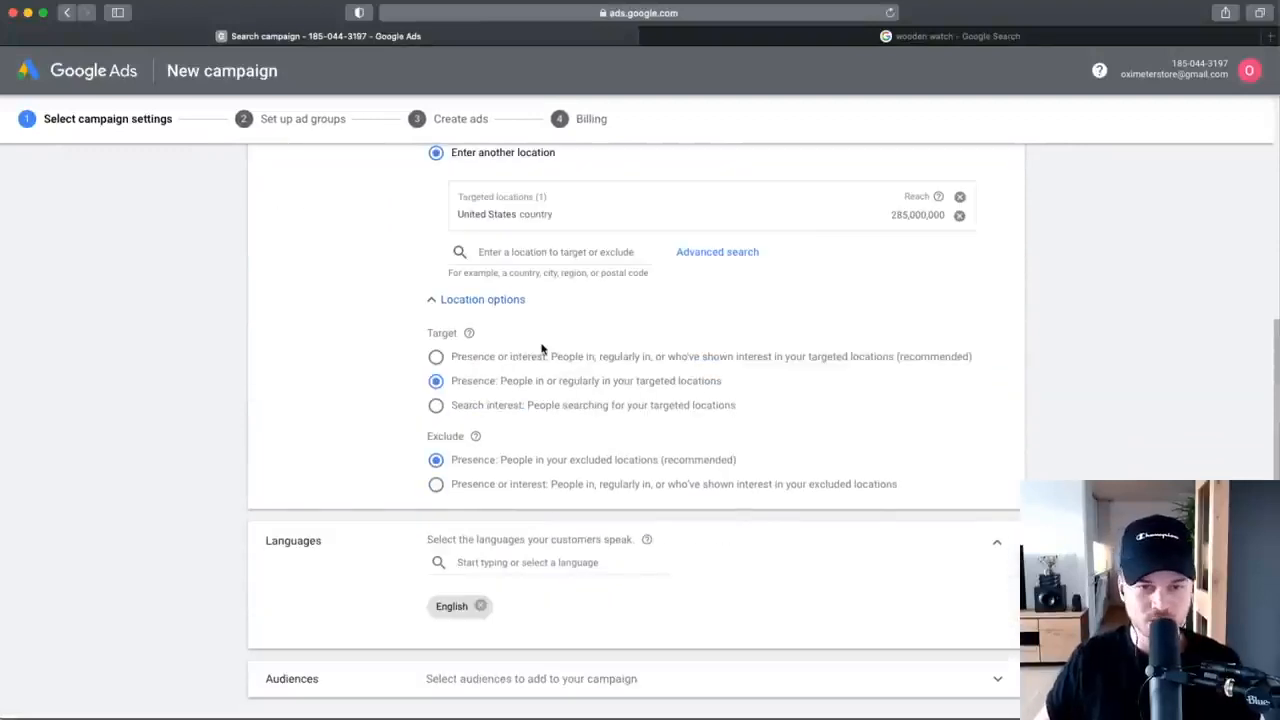
Review the campaign's language setting, and briefly view the audience selection.
scroll(474, 429, down, 3)
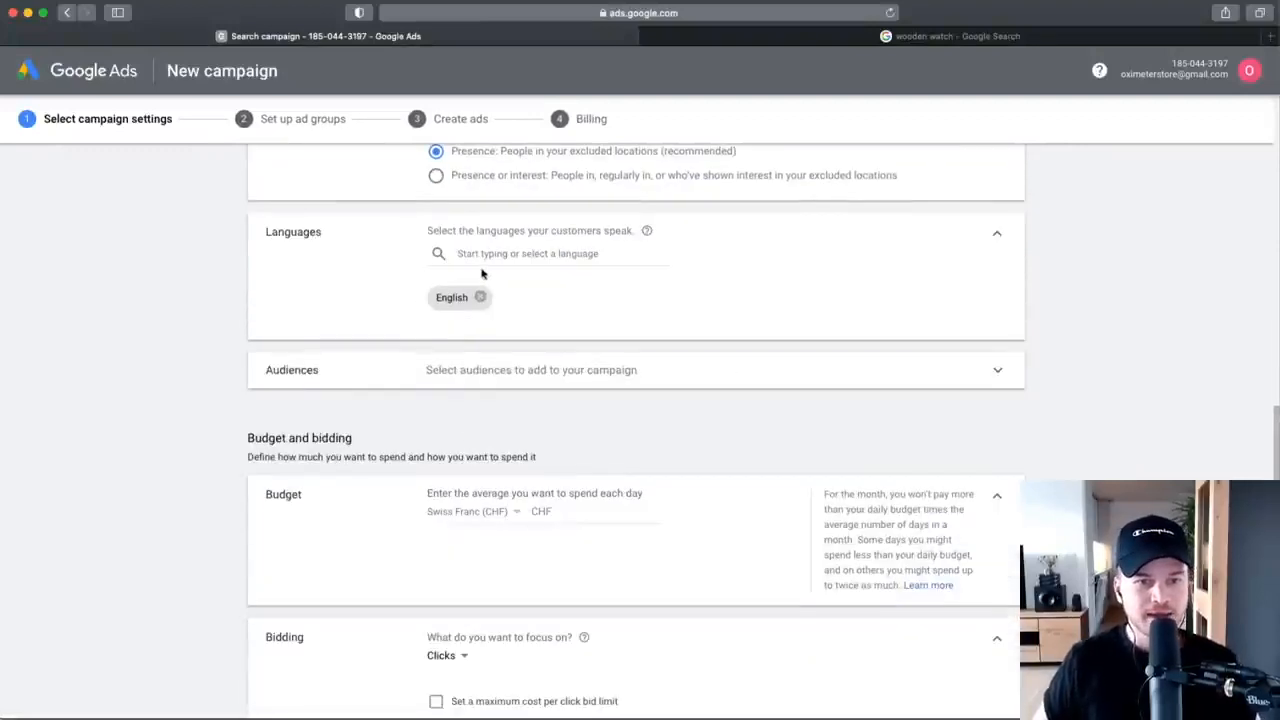
scroll(474, 318, up, 5)
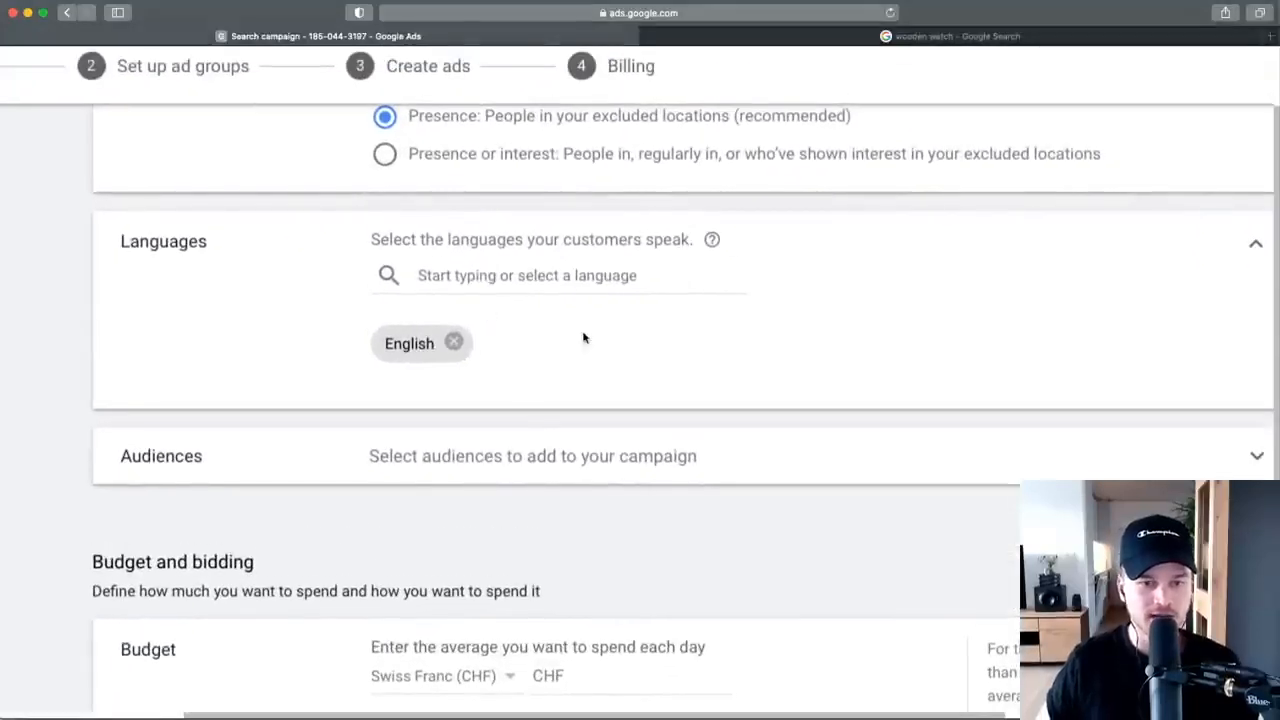
scroll(583, 338, down, 1)
scroll(580, 340, right, 2)
scroll(577, 341, down, 2)
scroll(577, 341, left, 1)
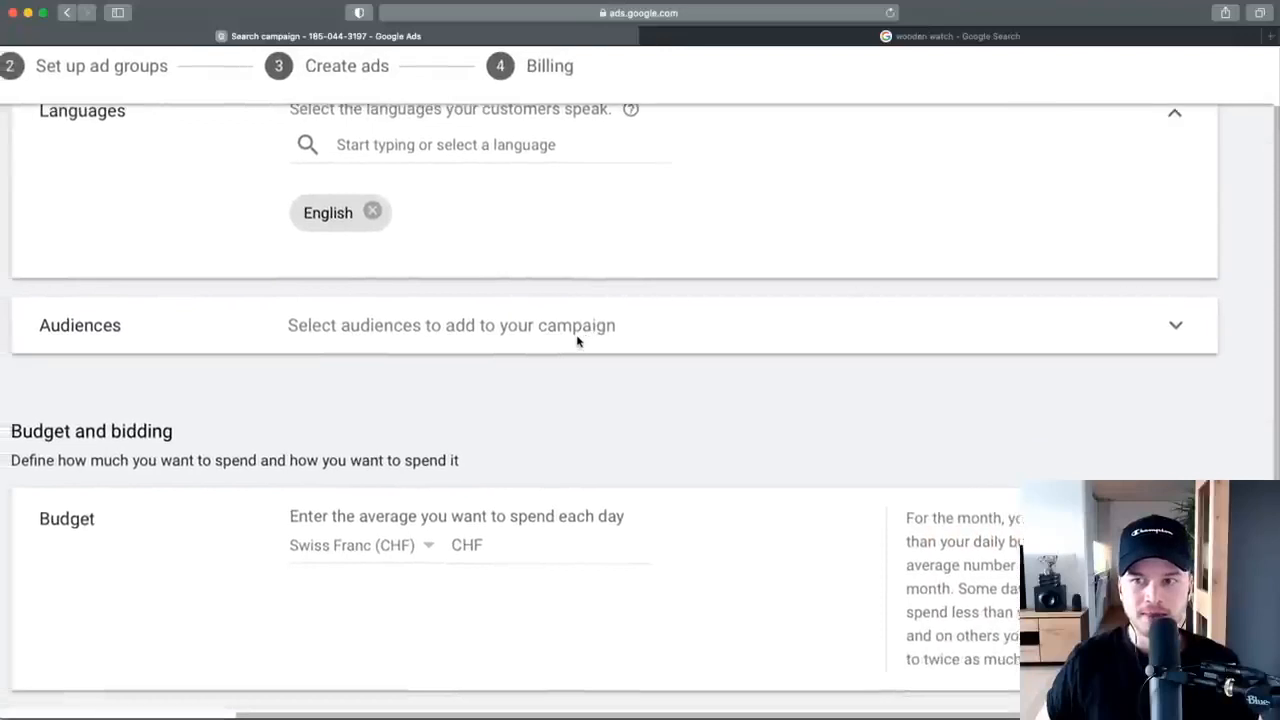
click(577, 341)
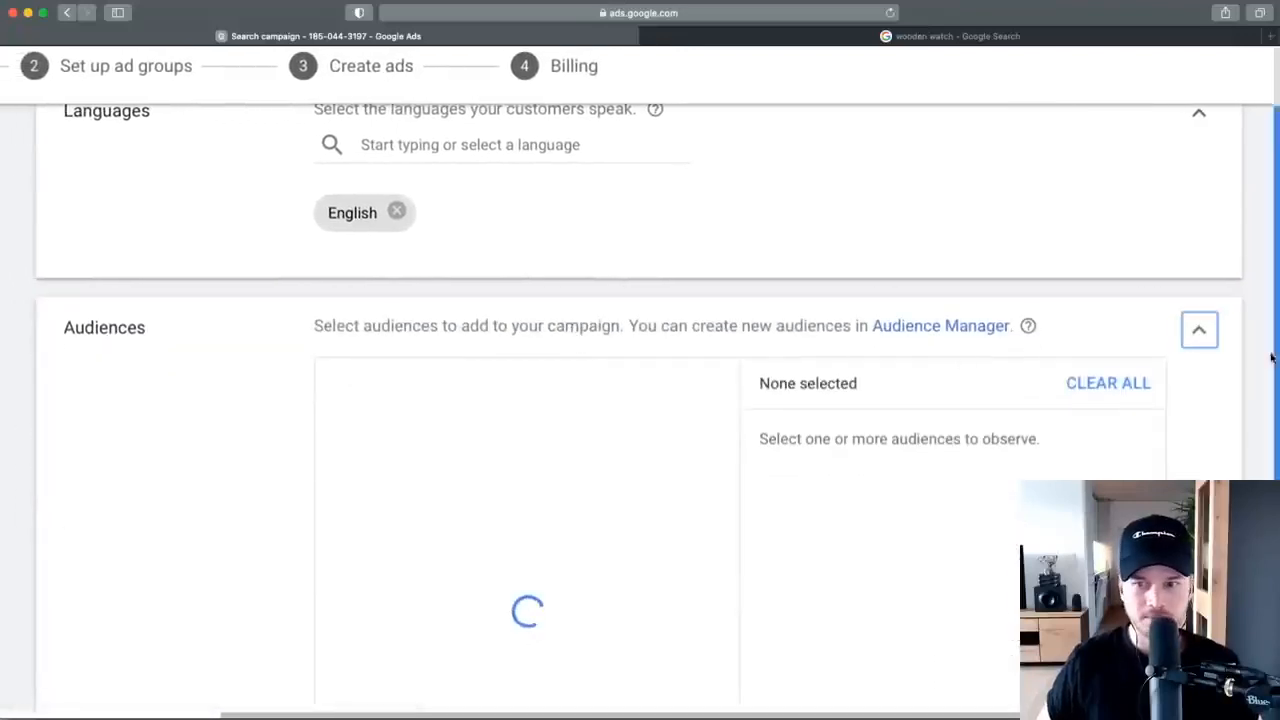
click(1196, 329)
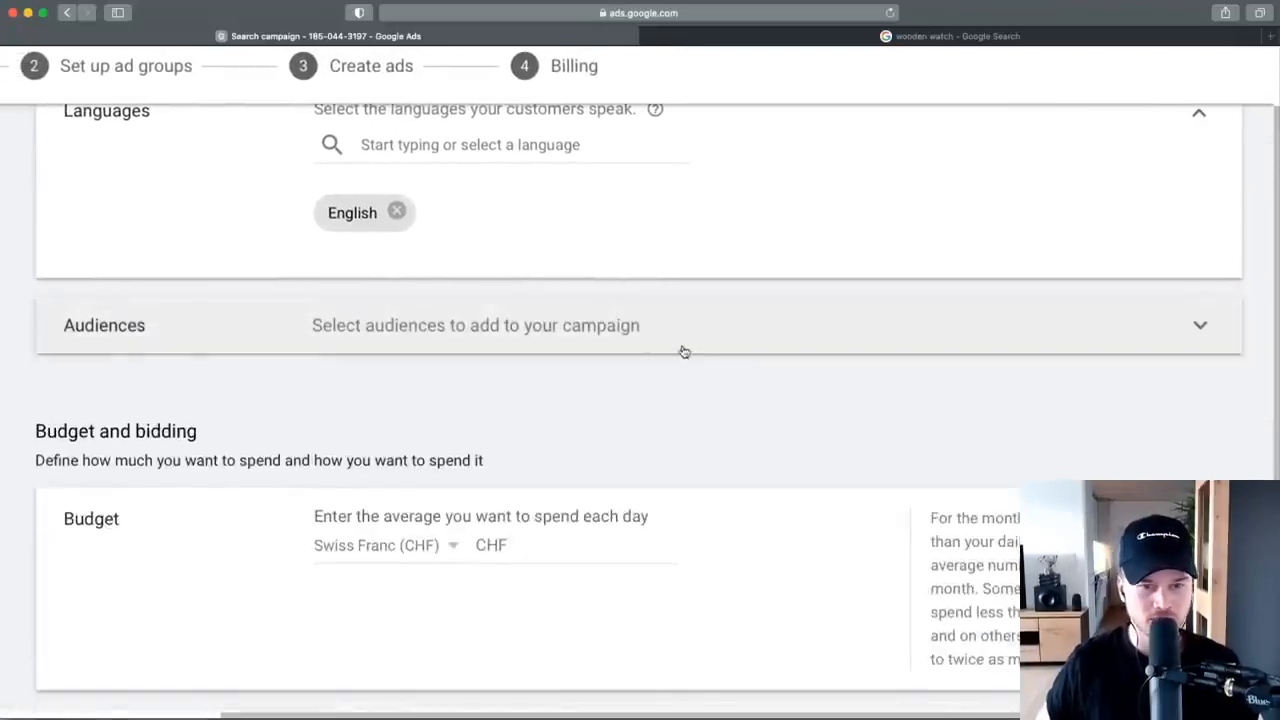
Set the currency of the campaign's average daily budget to US Dollar (USD $).
scroll(680, 349, down, 2)
scroll(629, 349, down, 2)
scroll(632, 359, down, 2)
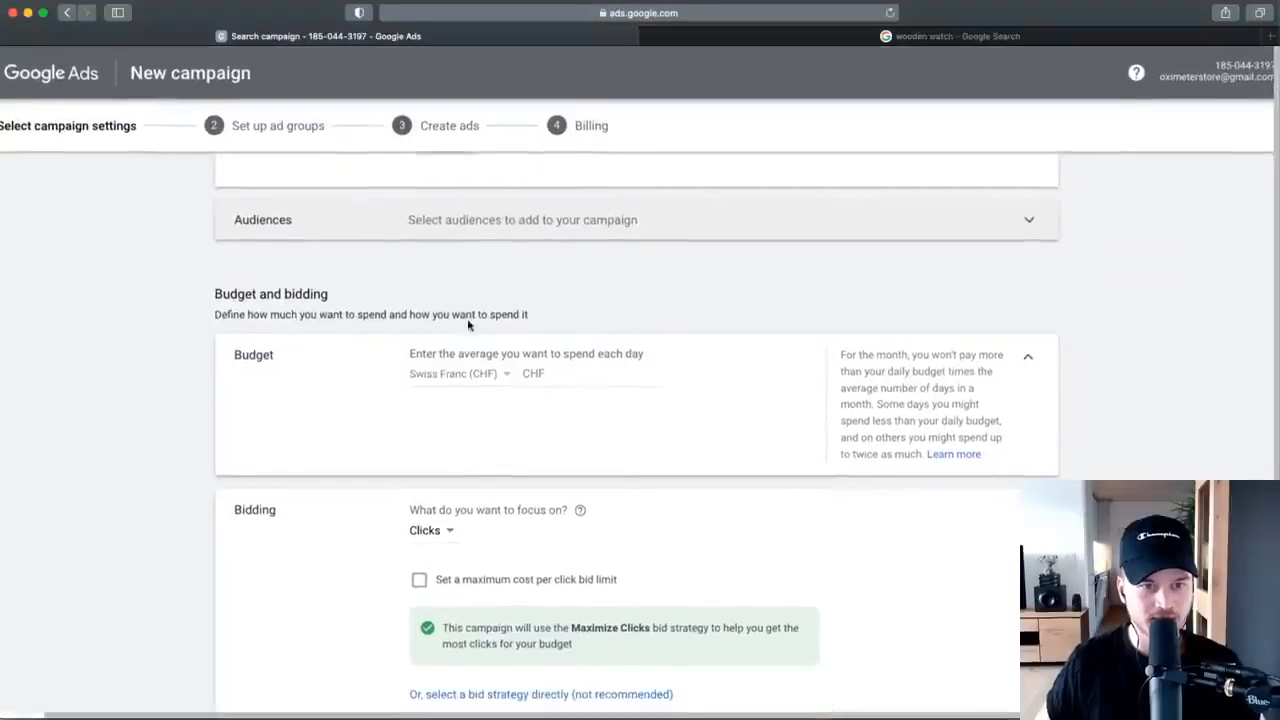
scroll(467, 318, down, 2)
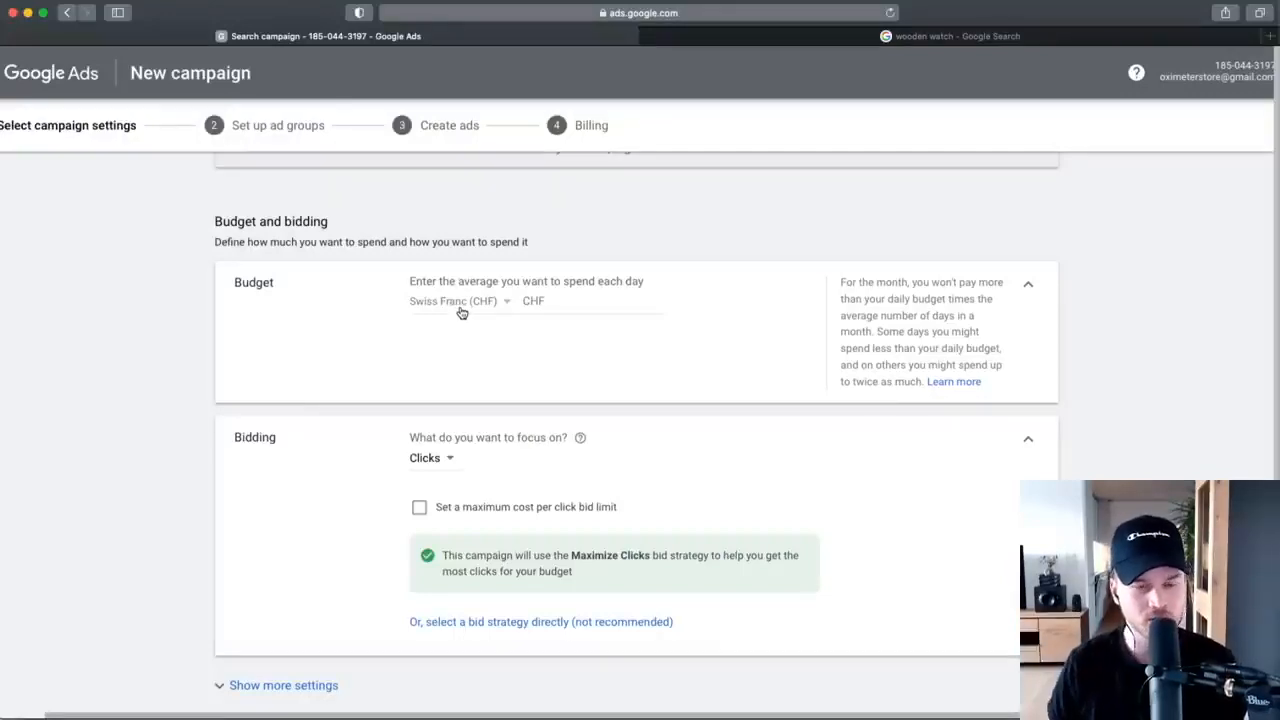
scroll(461, 313, up, 5)
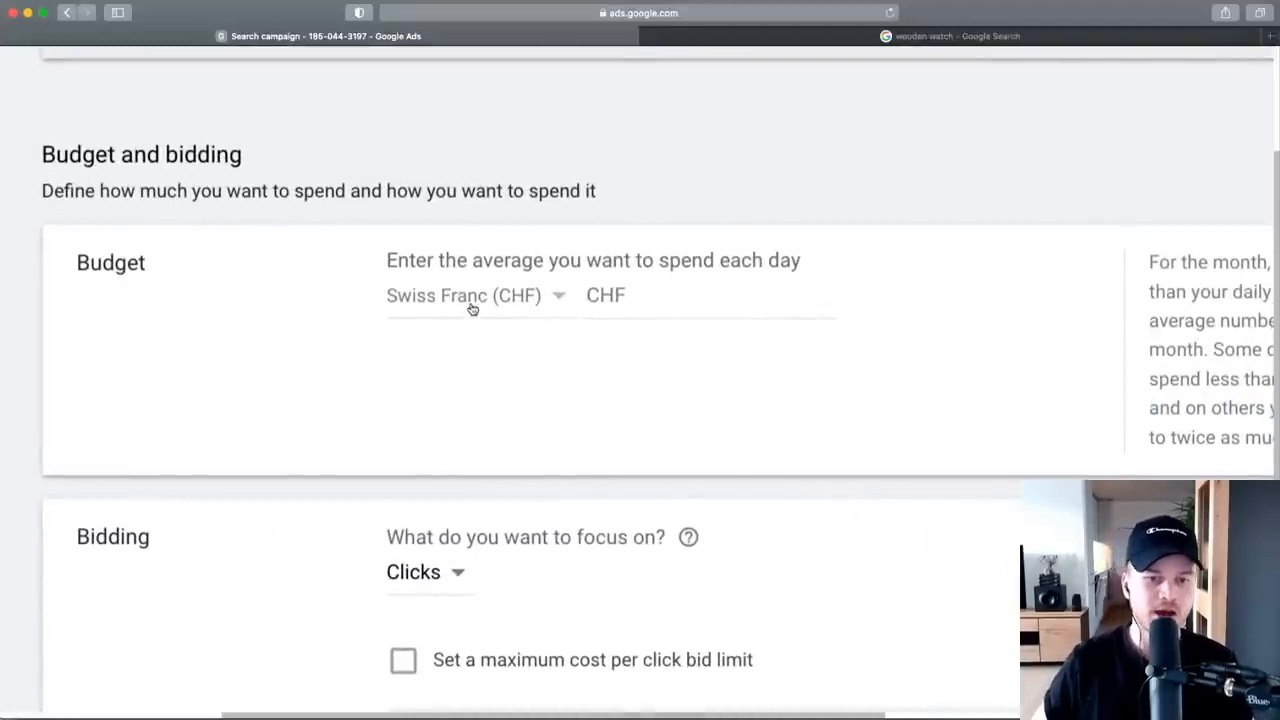
click(475, 310)
click(291, 266)
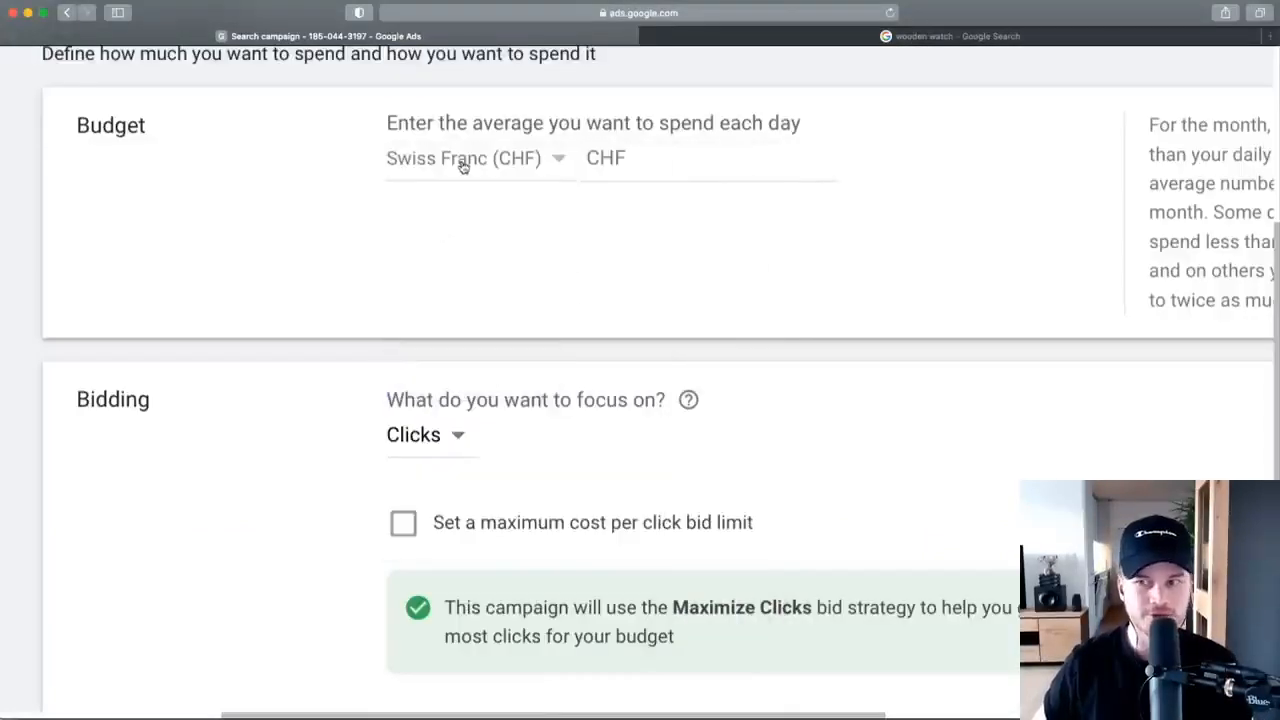
scroll(449, 240, up, 2)
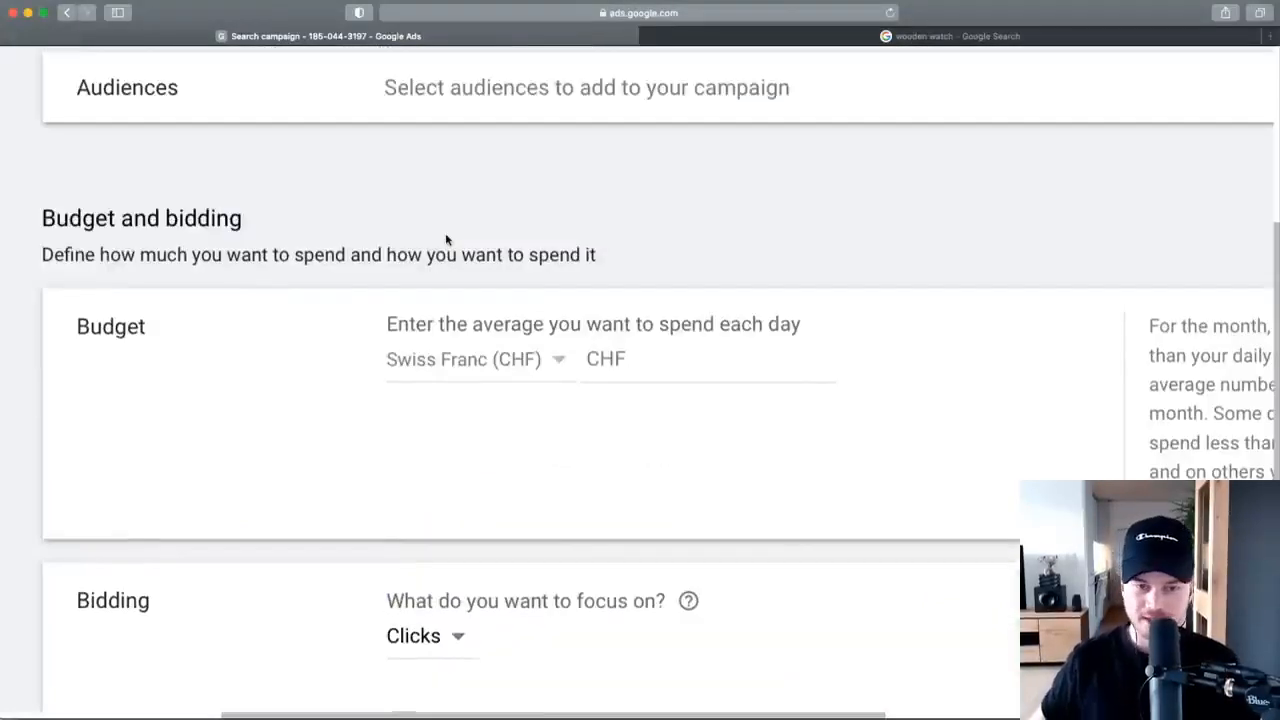
click(462, 373)
scroll(450, 420, down, 3)
scroll(545, 520, down, 3)
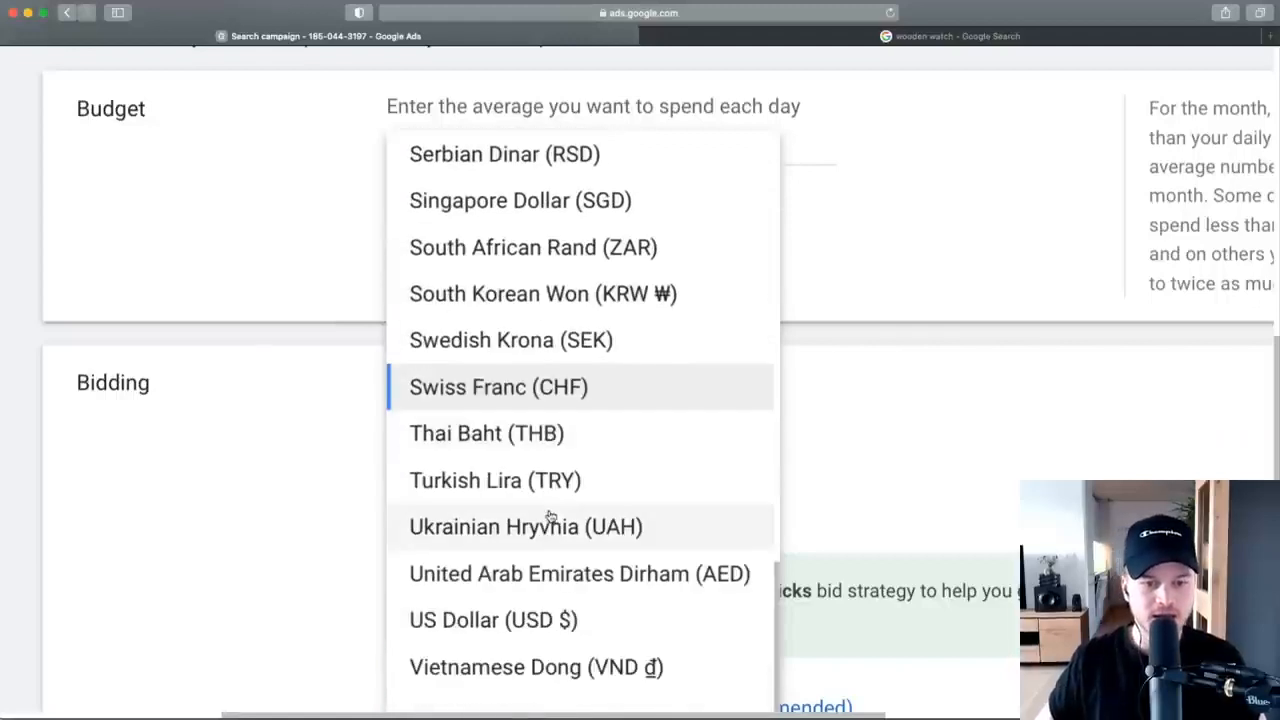
scroll(541, 523, down, 5)
scroll(541, 522, down, 3)
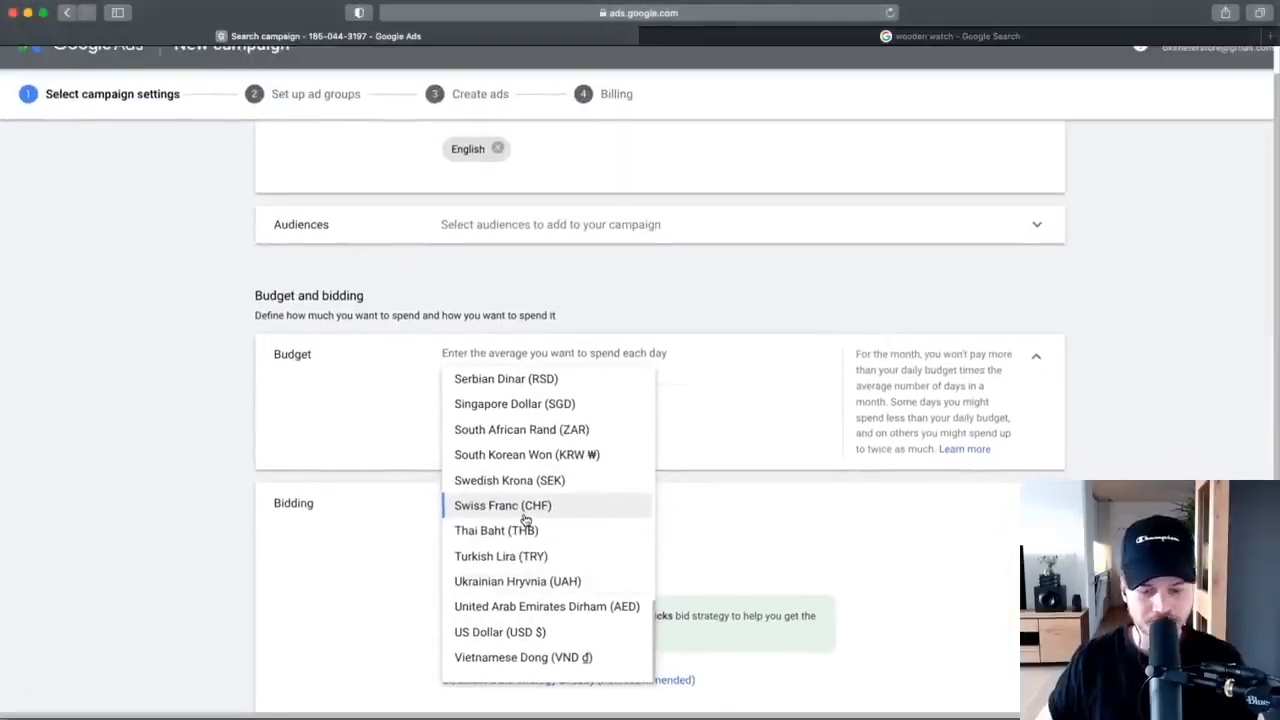
click(505, 632)
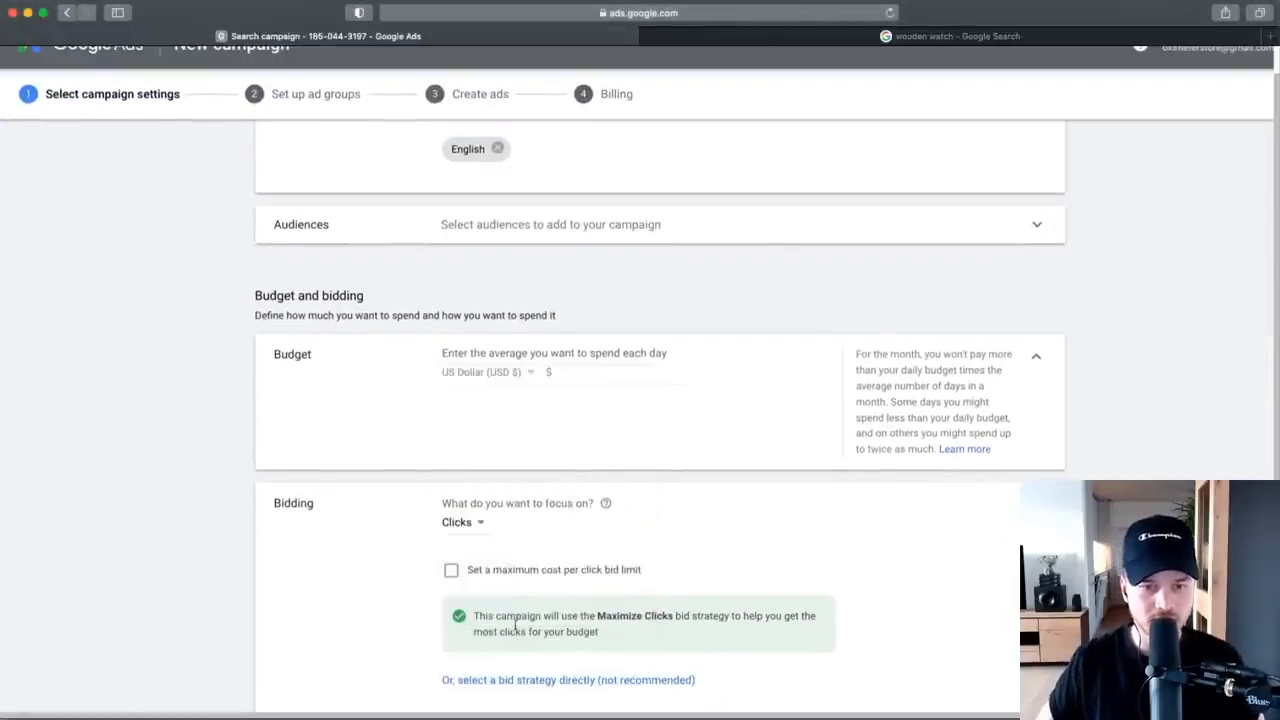
Set the average daily budget to $10.
scroll(595, 375, up, 5)
click(594, 376)
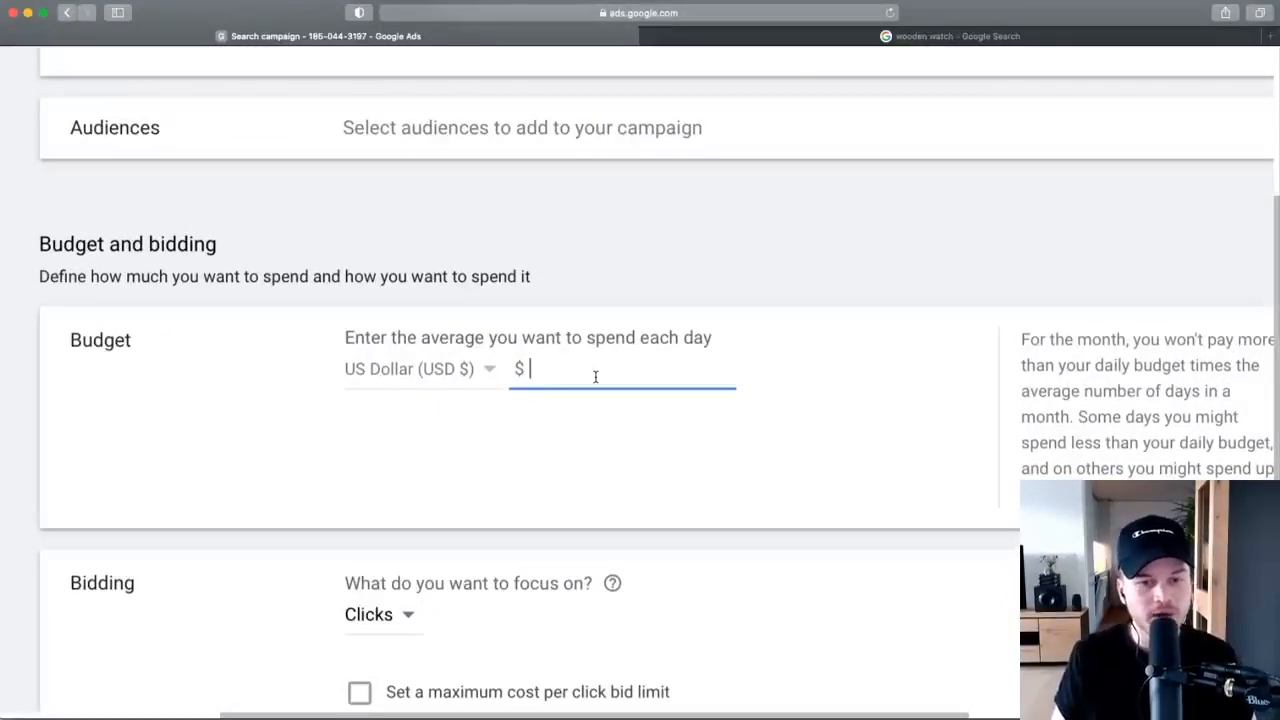
text(10)
click(883, 261)
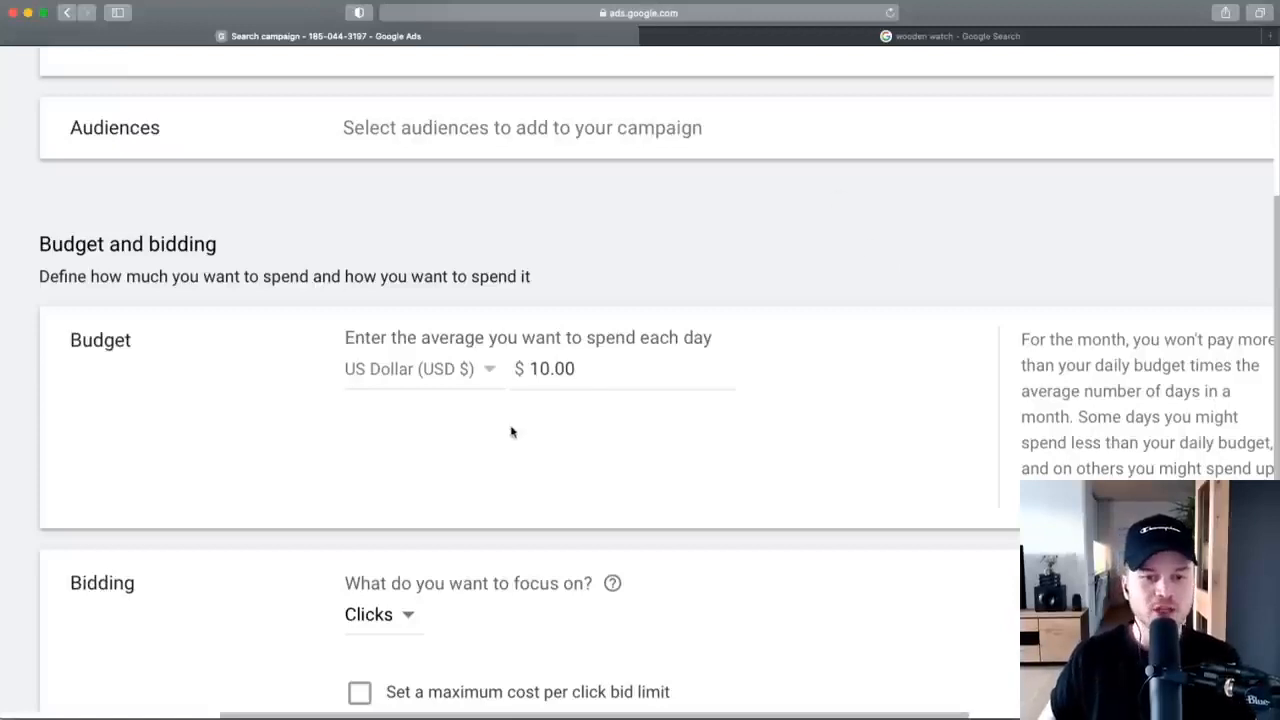
drag(586, 366, 497, 366)
click(584, 366)
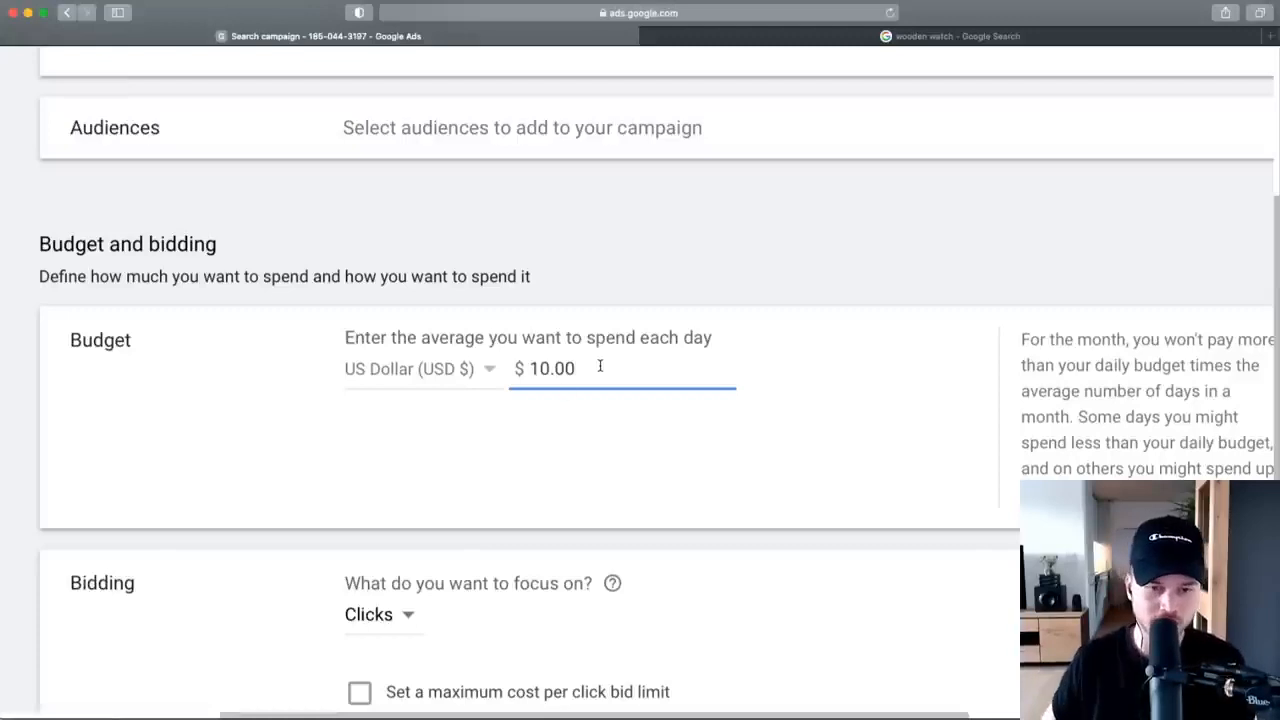
scroll(605, 360, down, 3)
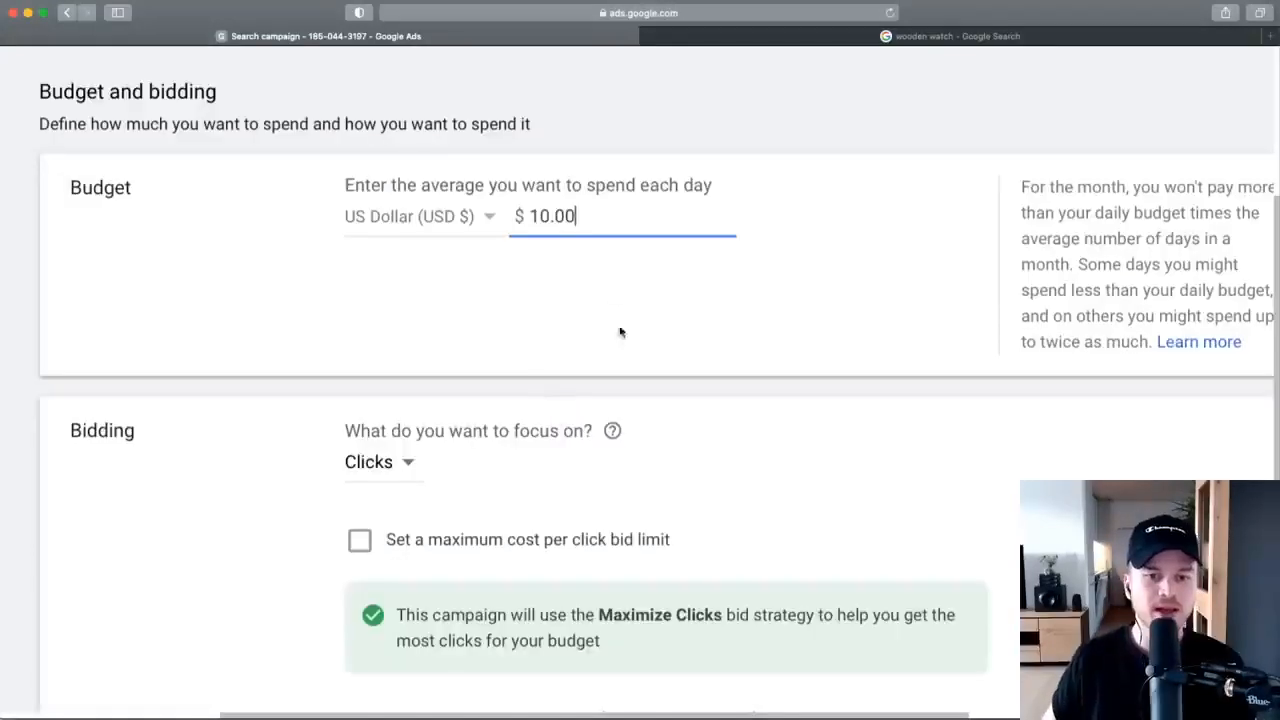
double_click(530, 217)
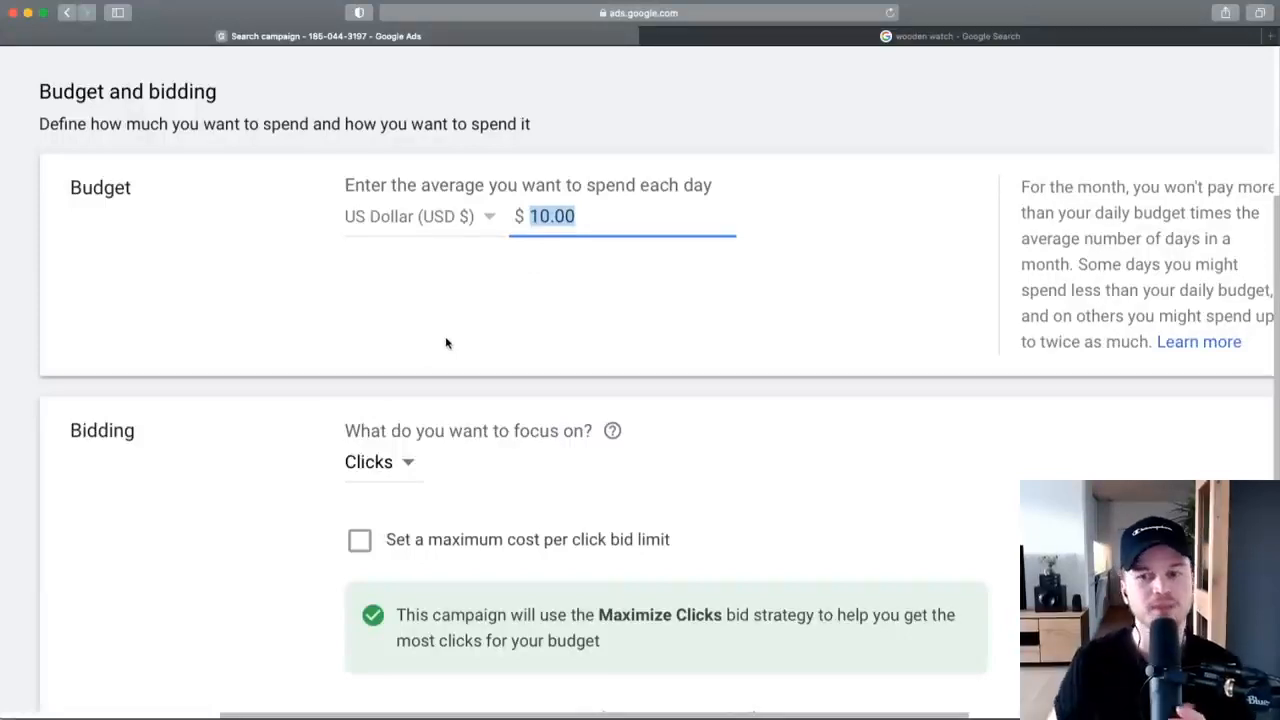
click(575, 217)
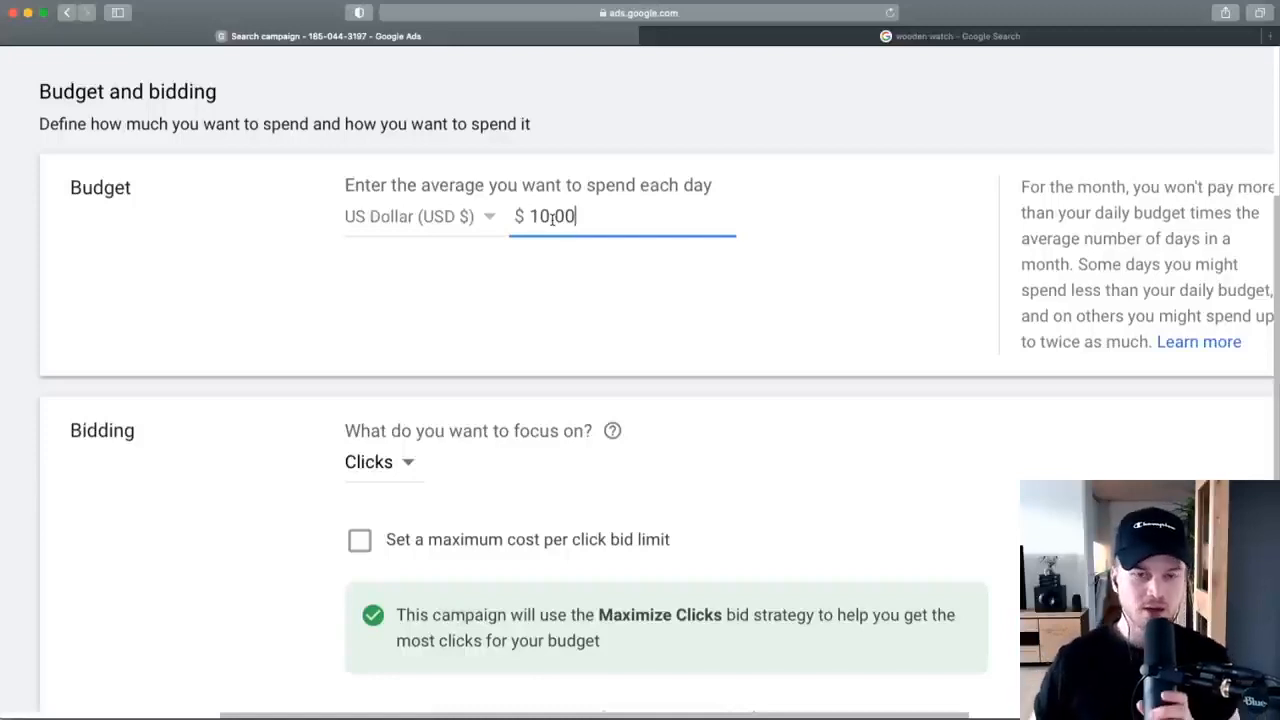
Replace the average daily budget with $20.
click(530, 218)
drag(533, 217, 586, 217)
text(20)
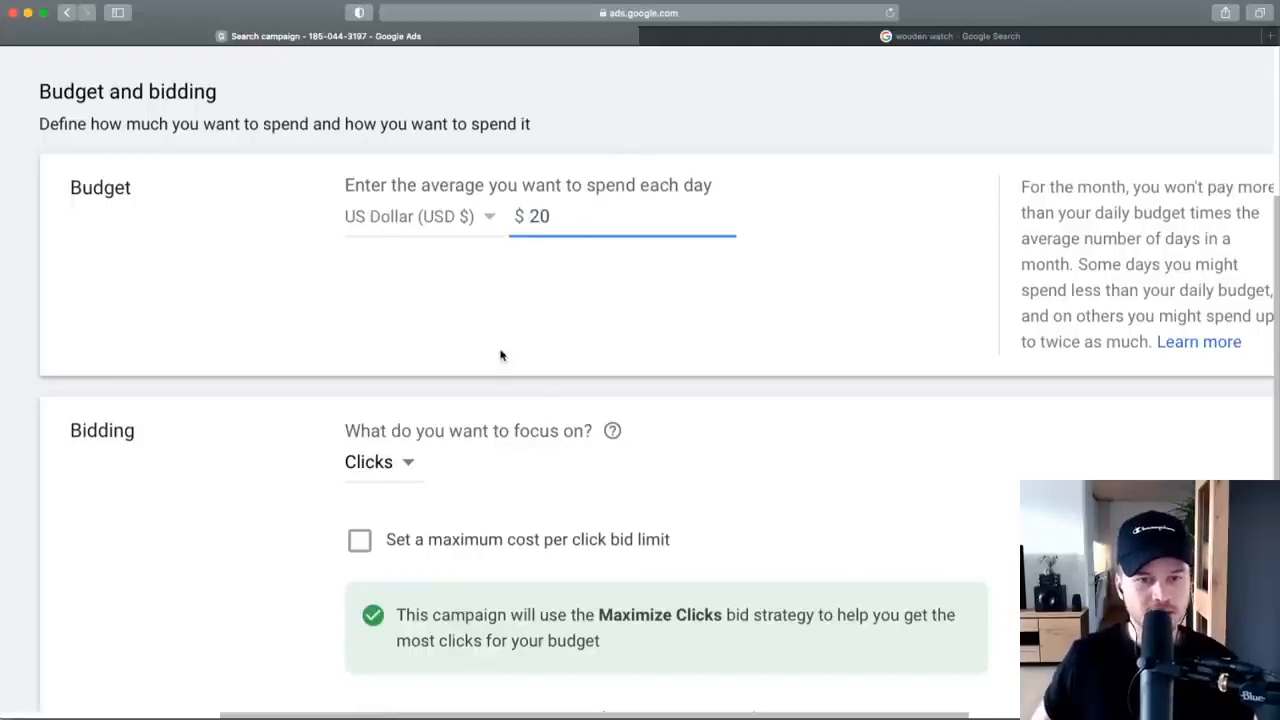
Review the bidding focus options, including the conversion choices, and keep Clicks as the focus.
scroll(440, 310, down, 3)
scroll(465, 297, down, 1)
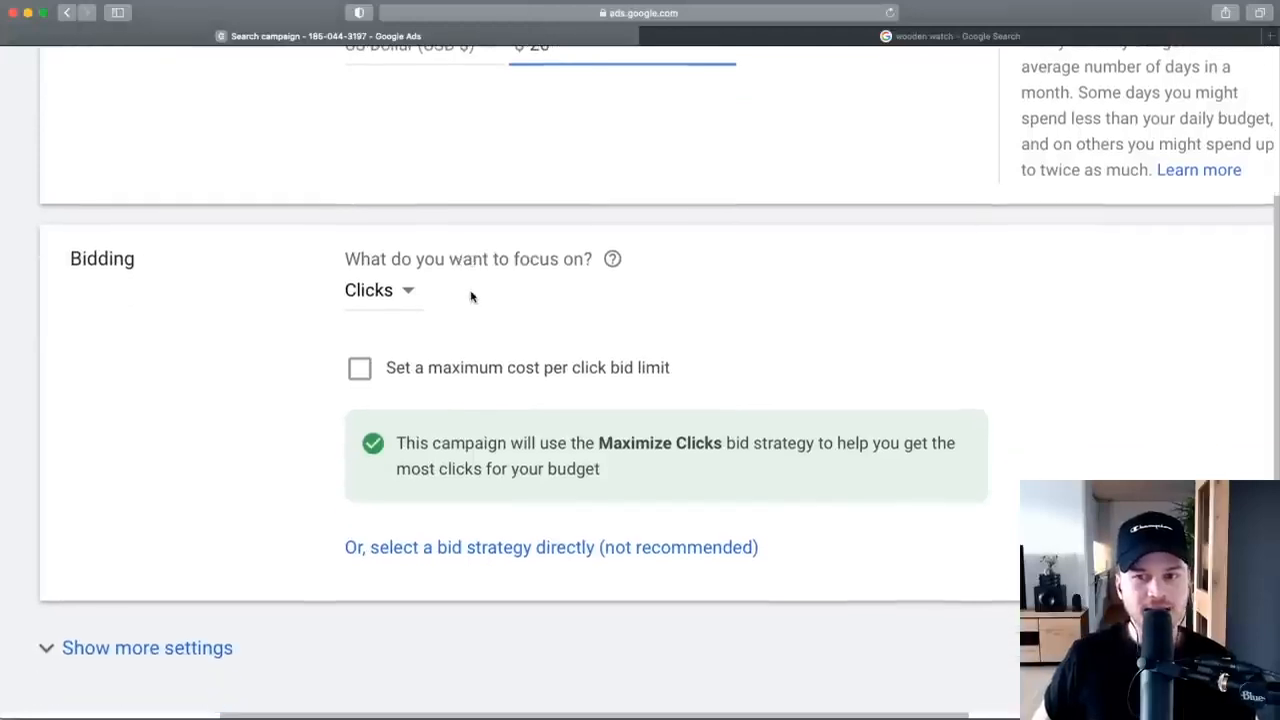
scroll(475, 300, down, 3)
scroll(548, 336, down, 1)
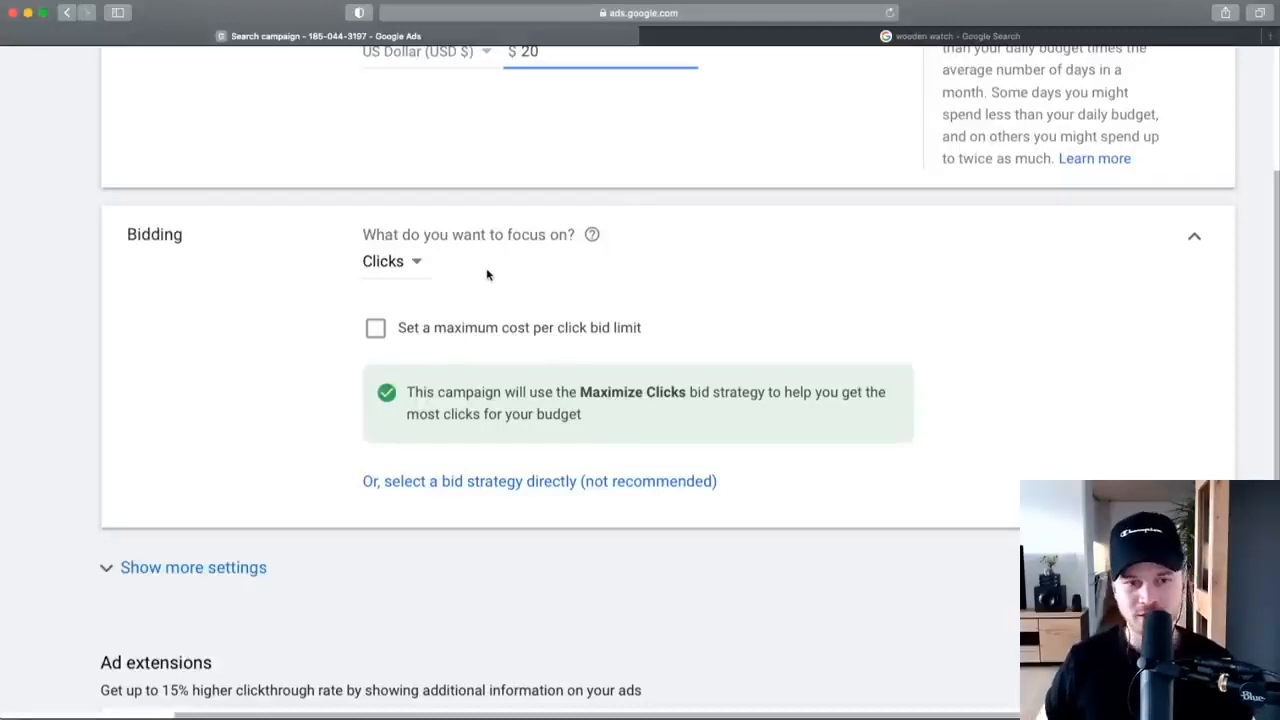
click(406, 266)
click(420, 424)
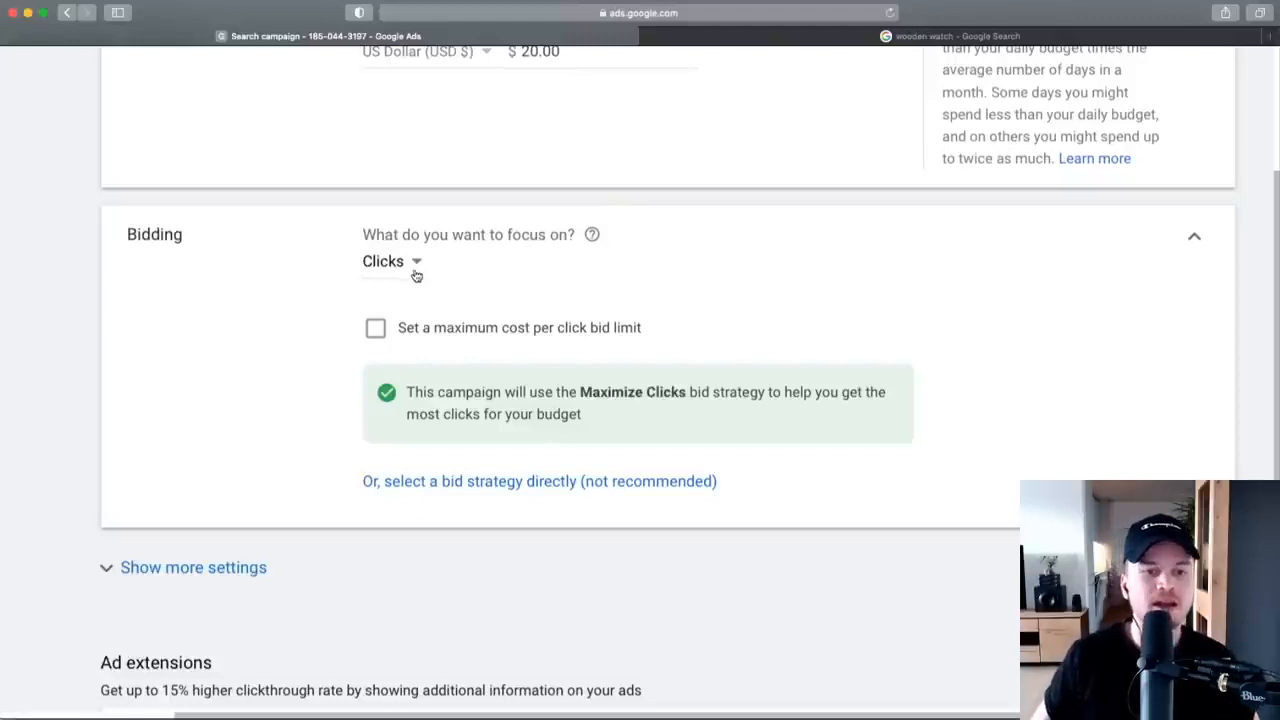
click(406, 263)
click(400, 424)
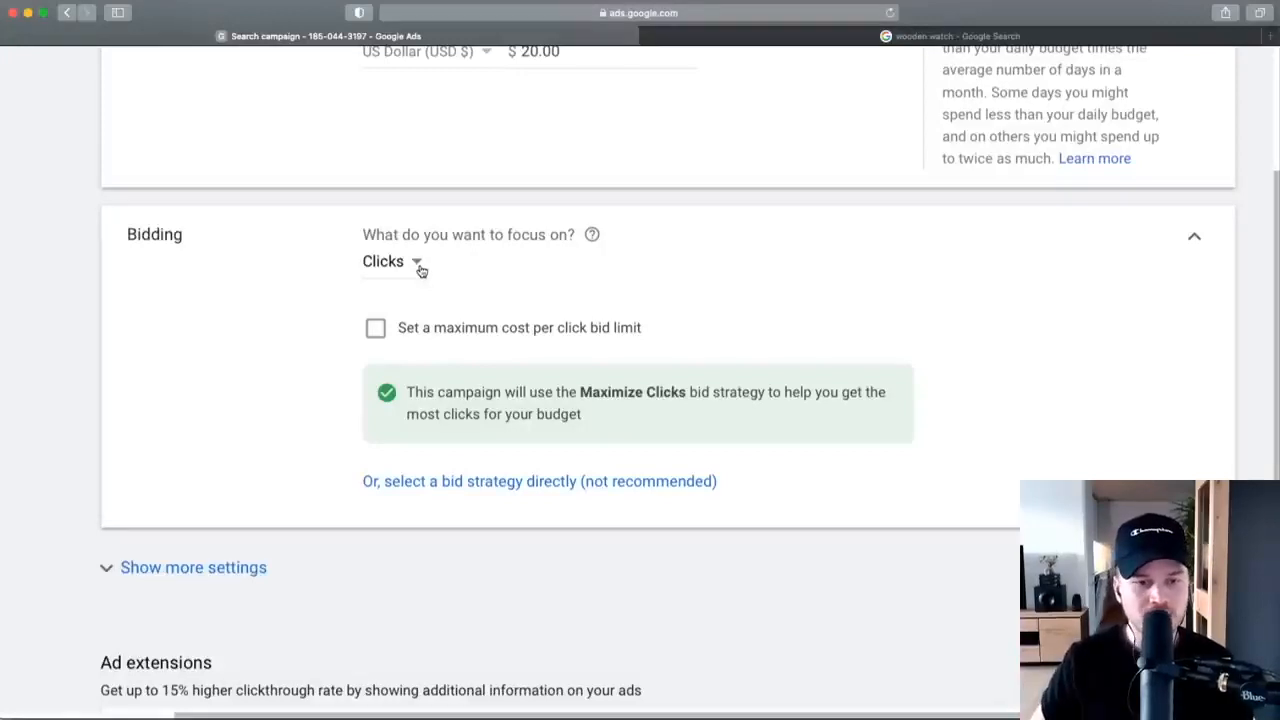
click(416, 263)
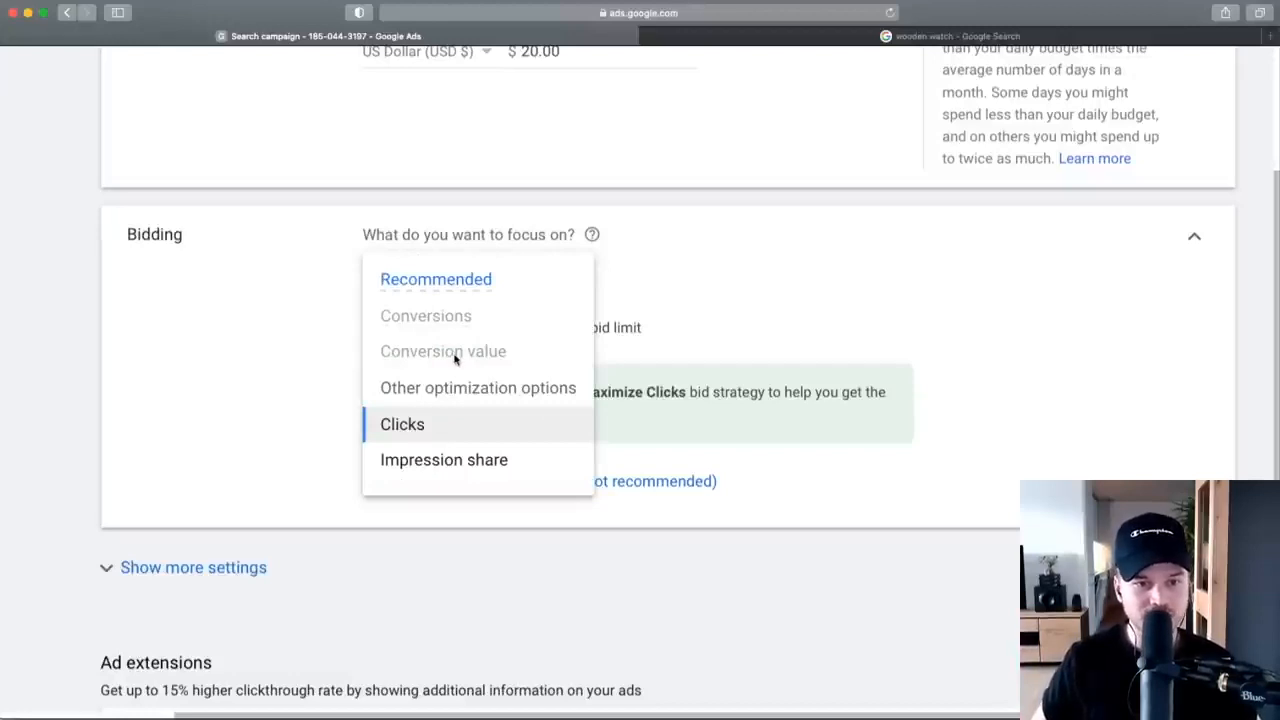
mouse_move(455, 358)
scroll(460, 345, up, 5)
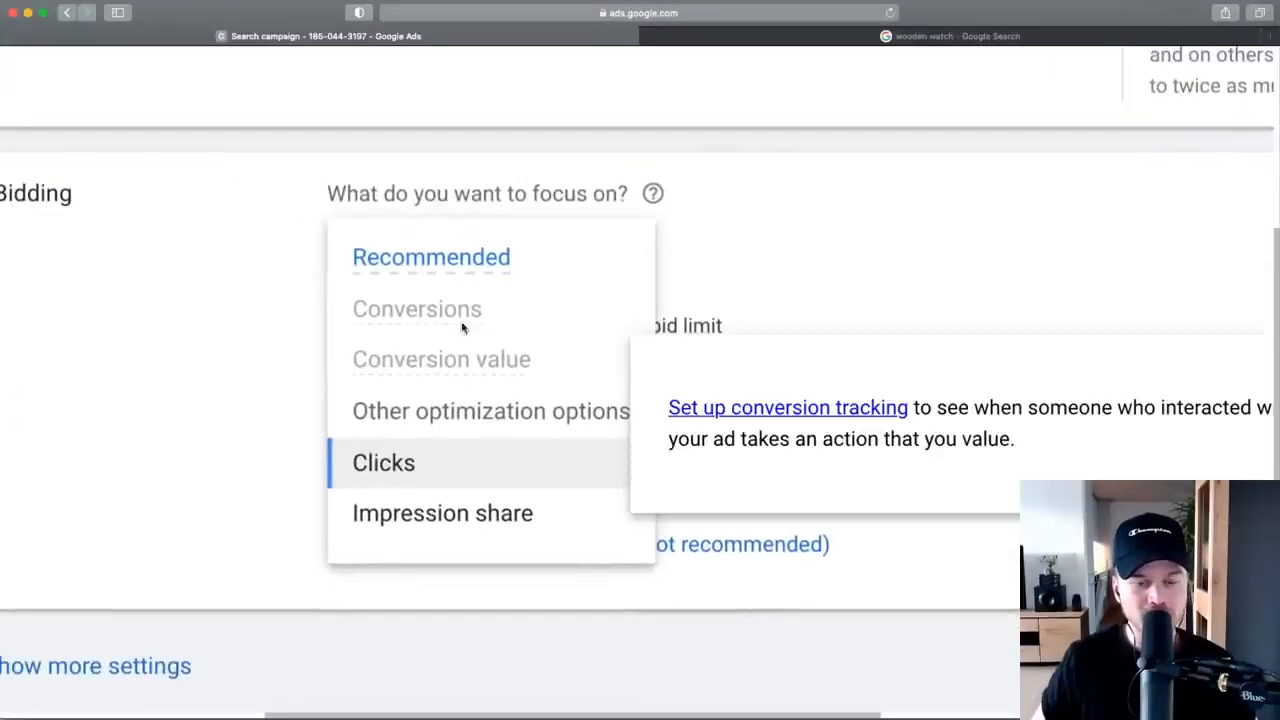
scroll(462, 328, down, 1)
mouse_move(446, 294)
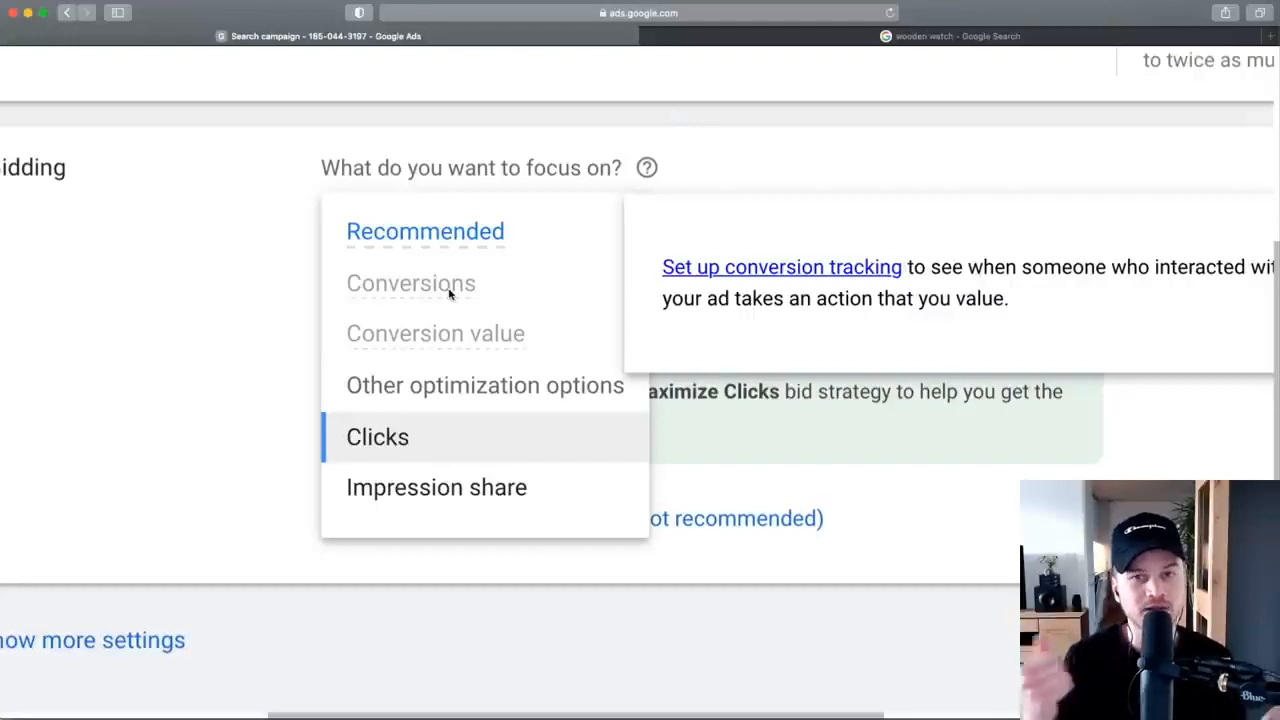
click(637, 194)
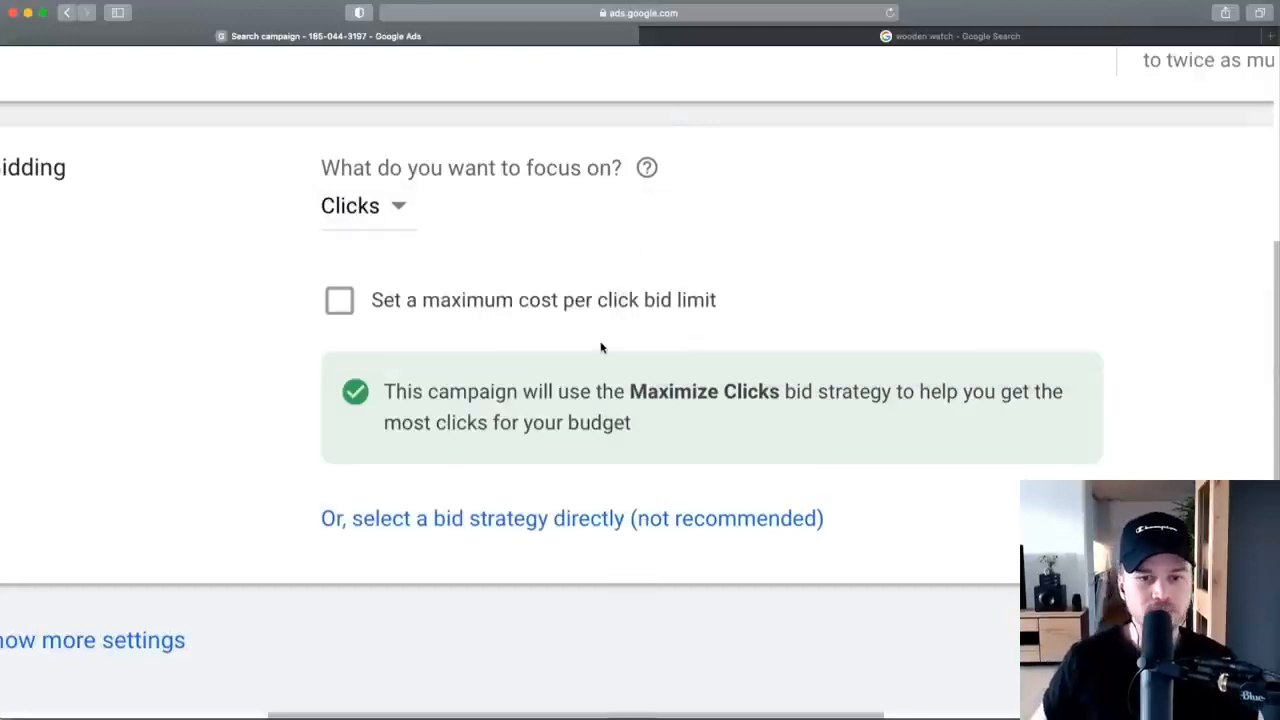
Enable the maximum cost per click bid limit and set it to $1.00.
scroll(608, 350, down, 3)
scroll(410, 320, right, 2)
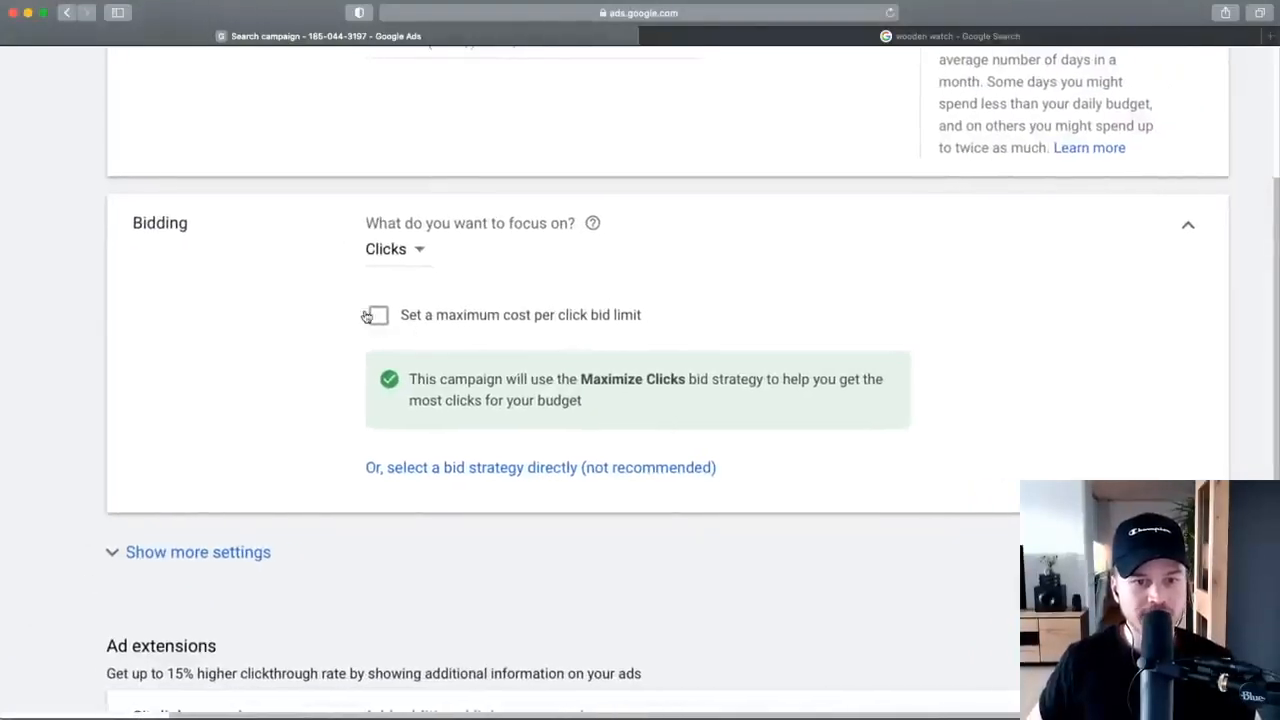
click(370, 314)
scroll(586, 340, down, 1)
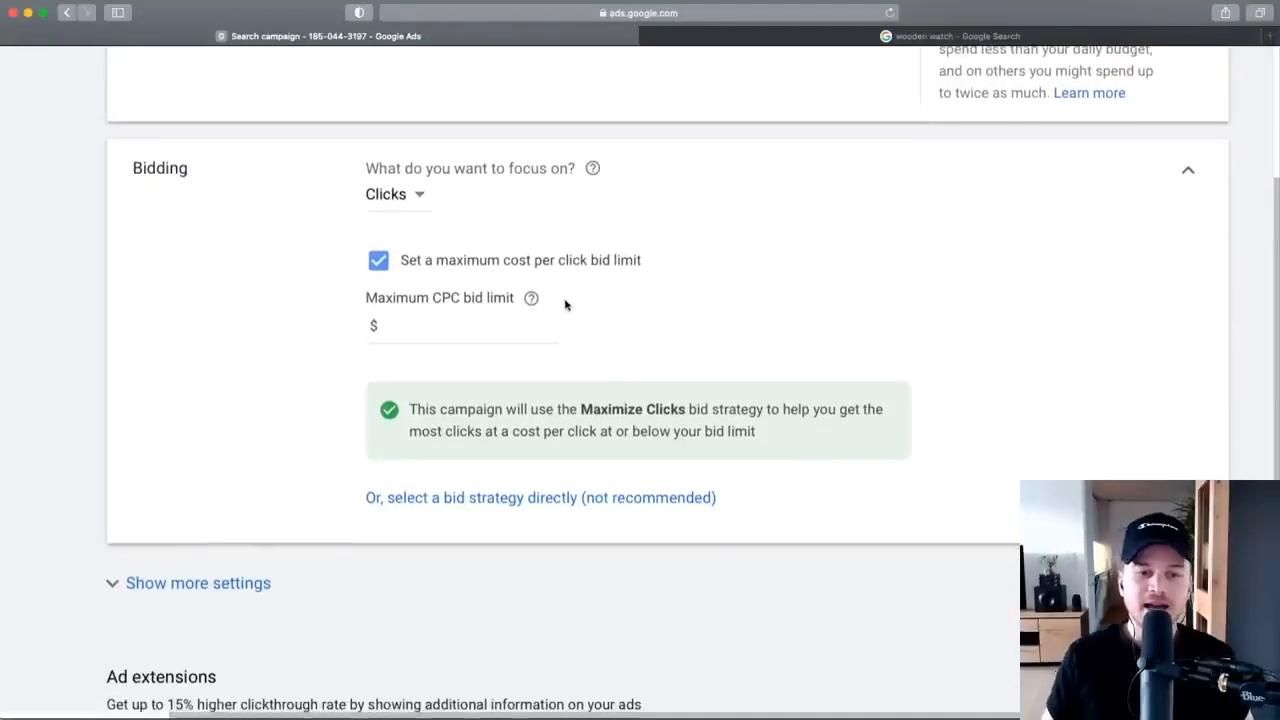
click(464, 341)
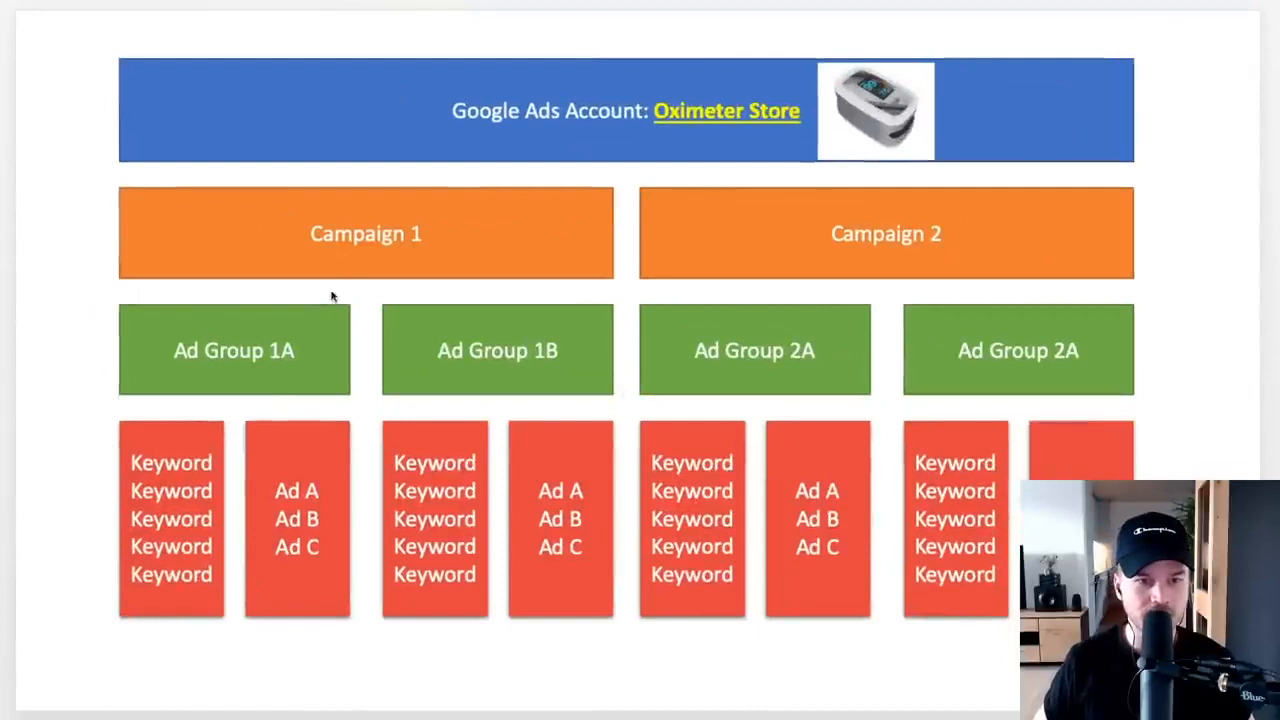
text(: Search Campaign (SKAG v1))
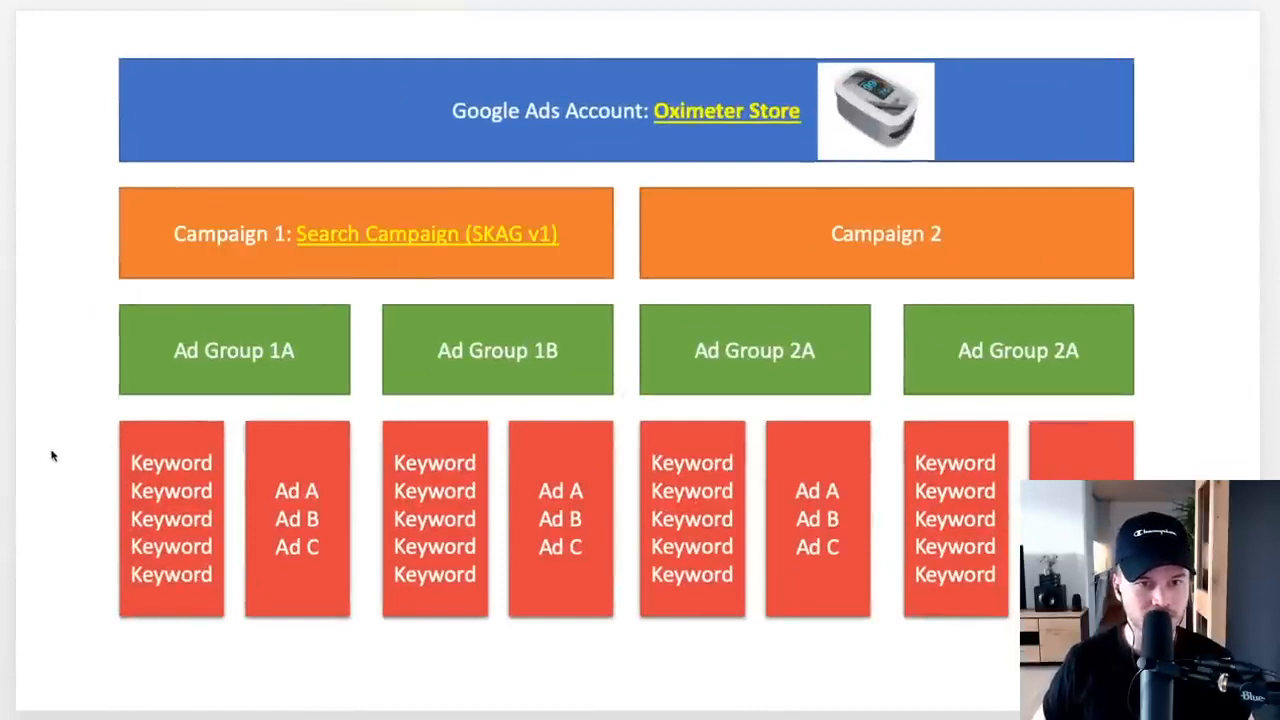
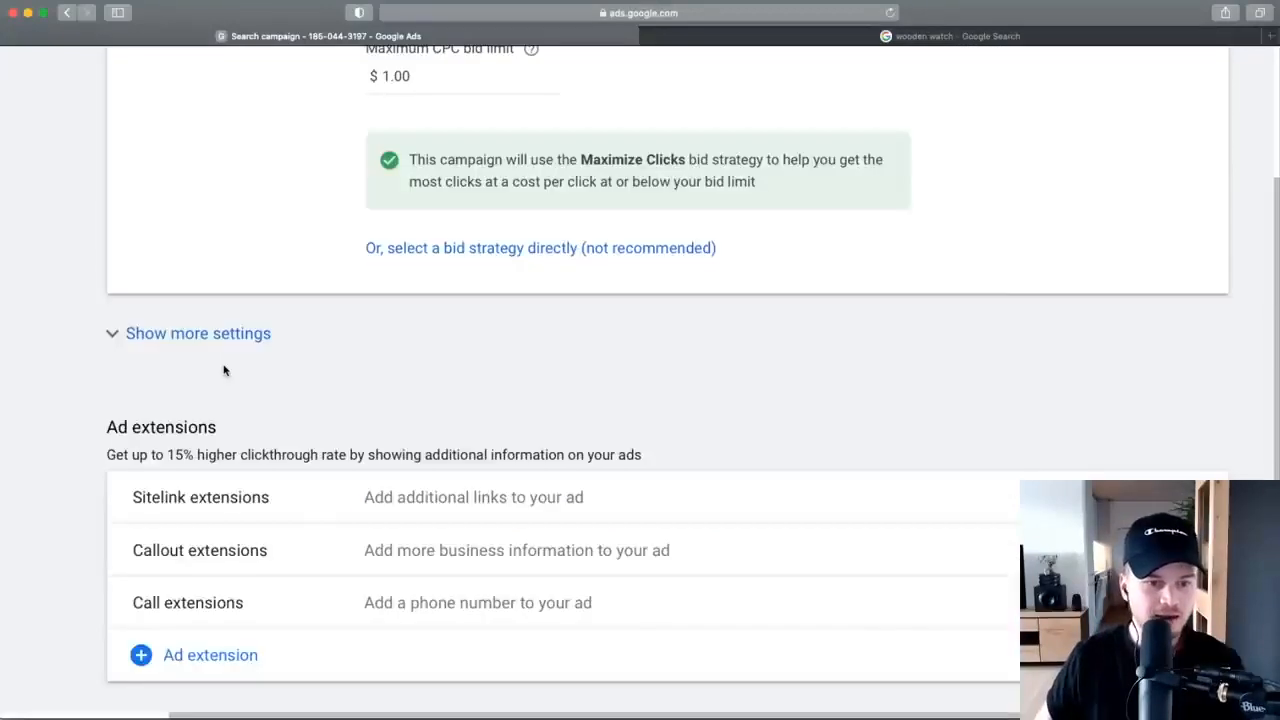
Show the additional campaign settings and review the conversions, ad rotation and ad extensions sections.
key(super+minus)
key(super+minus)
click(288, 378)
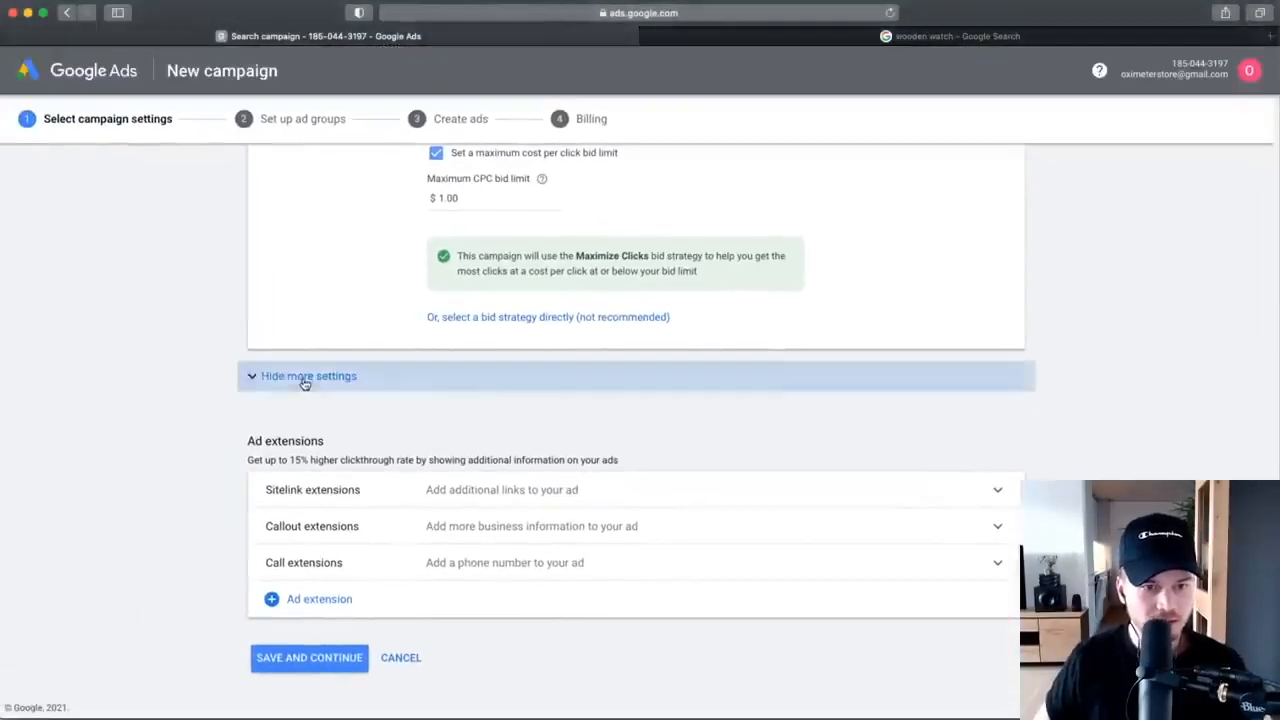
scroll(166, 402, down, 2)
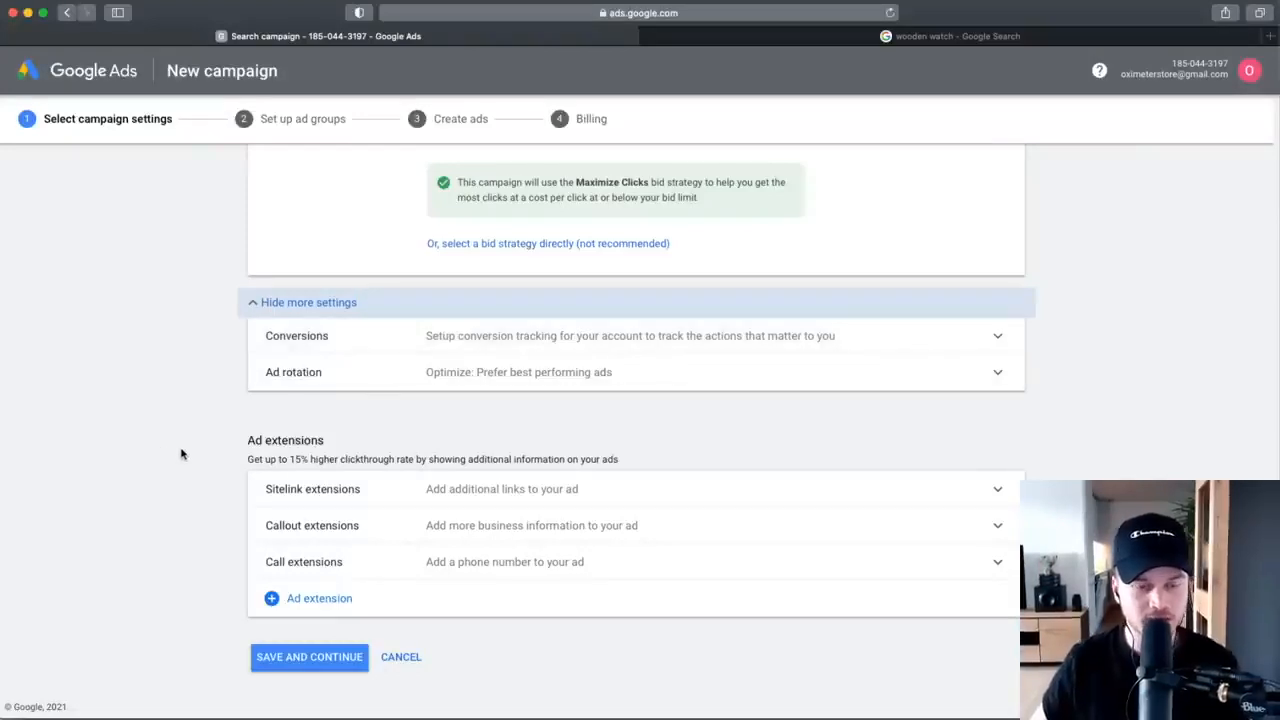
scroll(305, 396, up, 3)
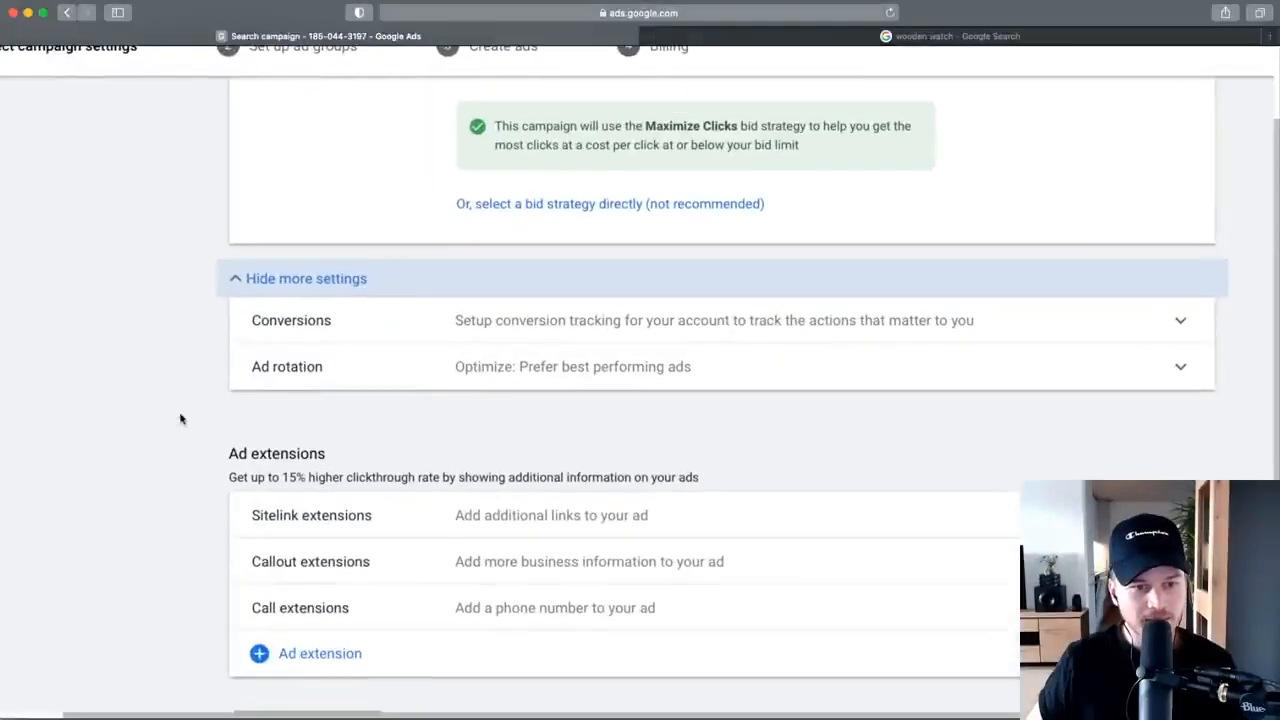
scroll(334, 428, up, 3)
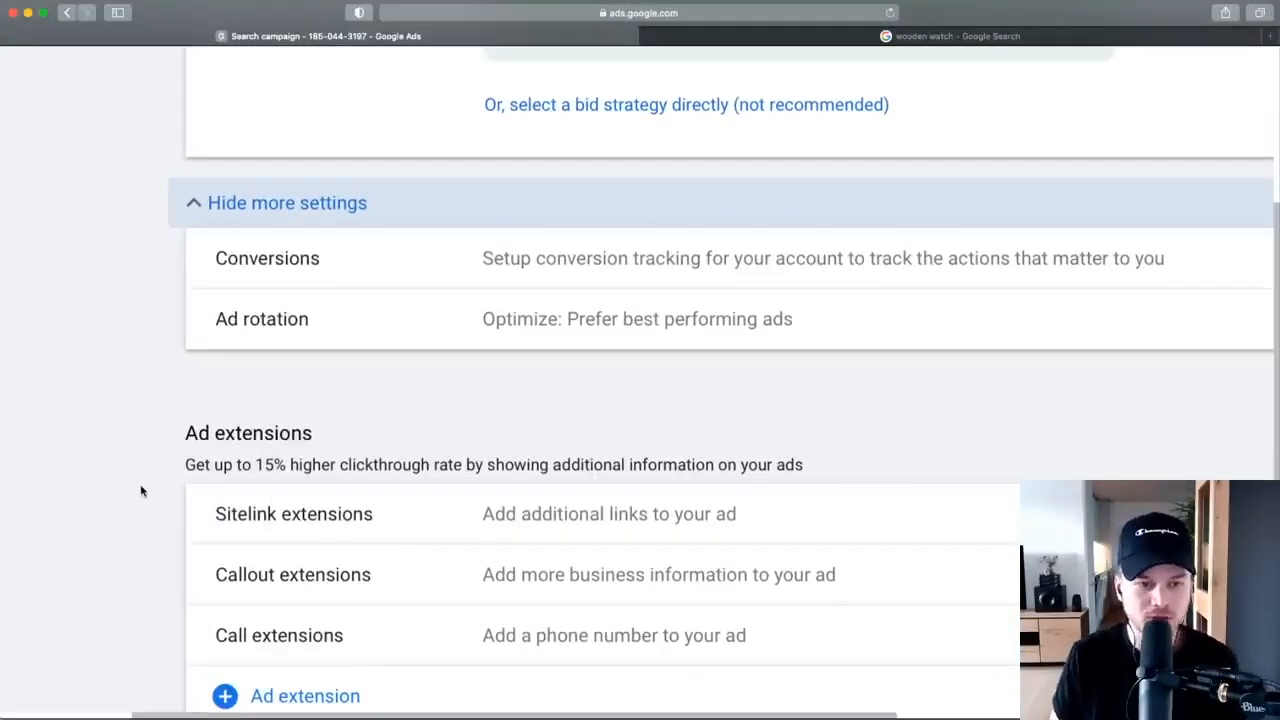
scroll(140, 490, up, 3)
drag(140, 457, 255, 457)
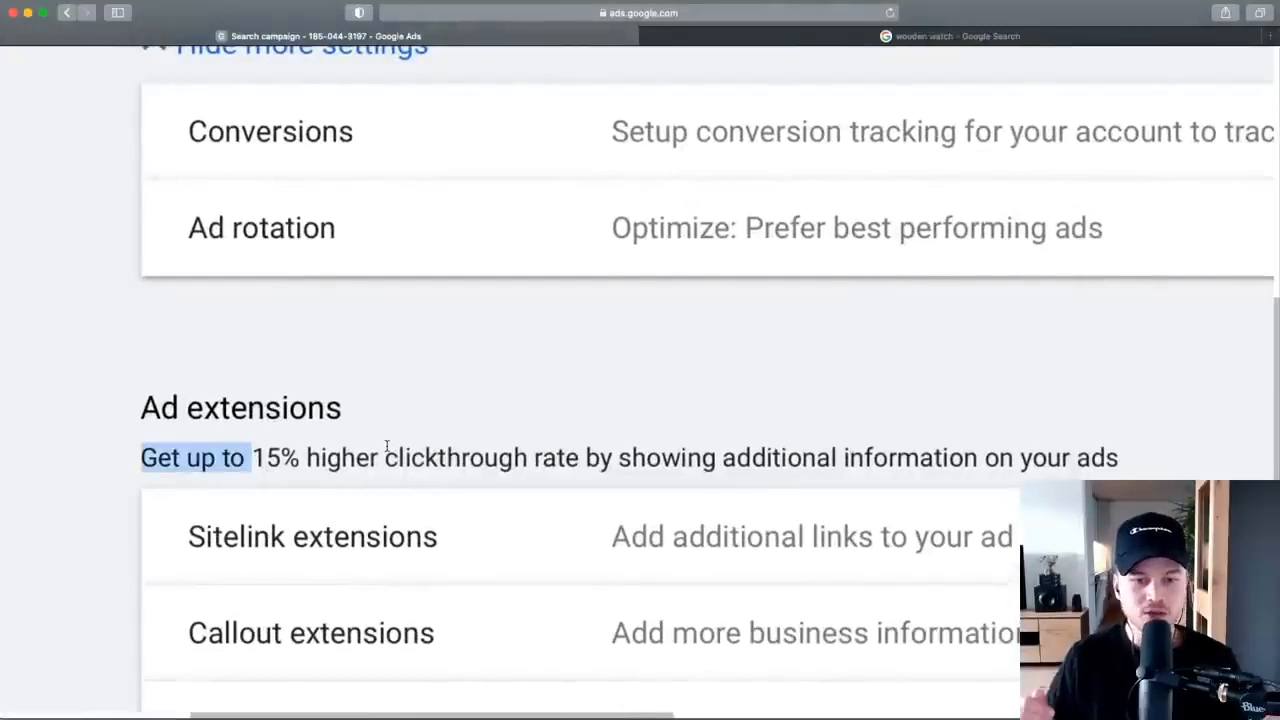
scroll(386, 447, down, 3)
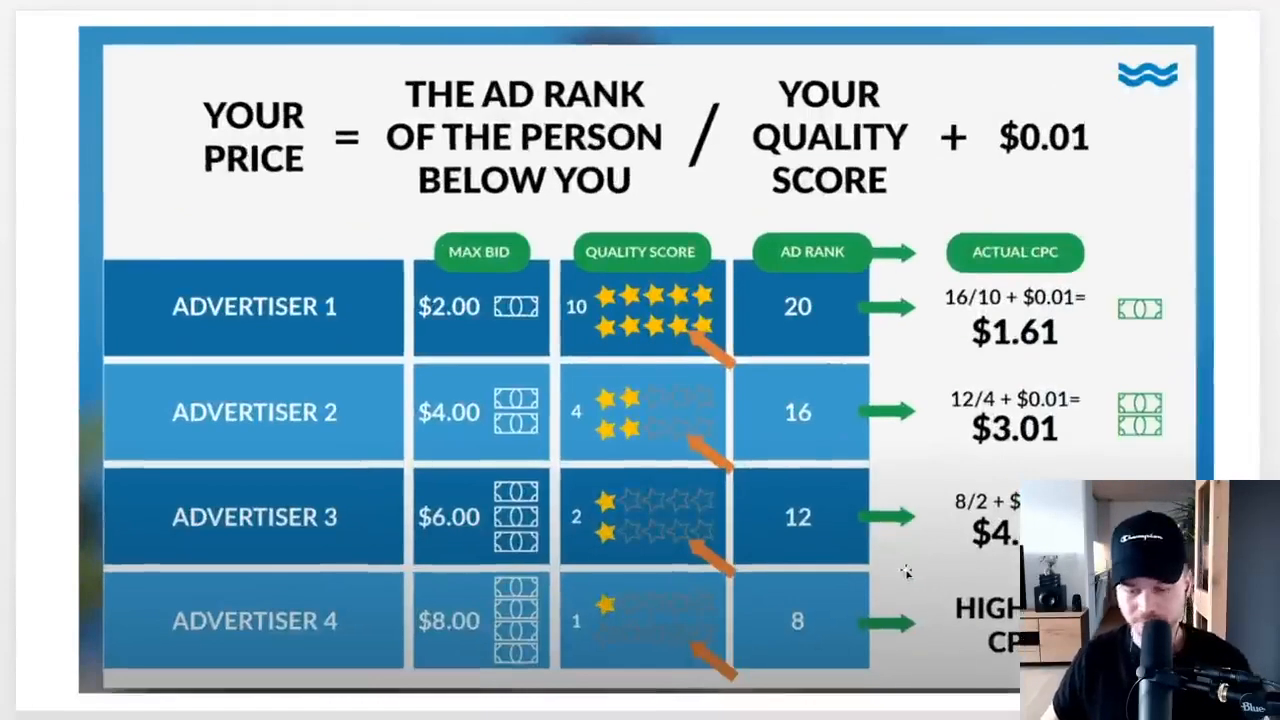
scroll(905, 571, down, 1)
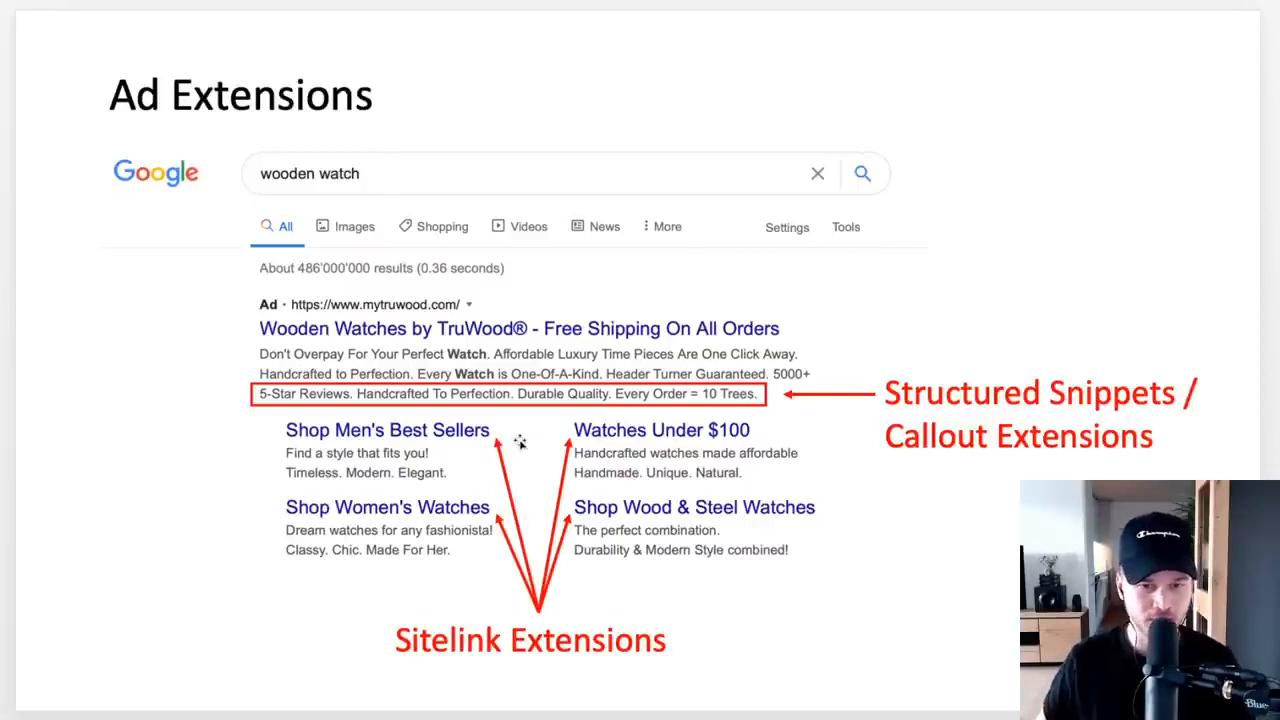
Compare the Ad Extensions slide's wooden watch ad example with the ad extensions section of the Google Ads campaign page.
key(Escape)
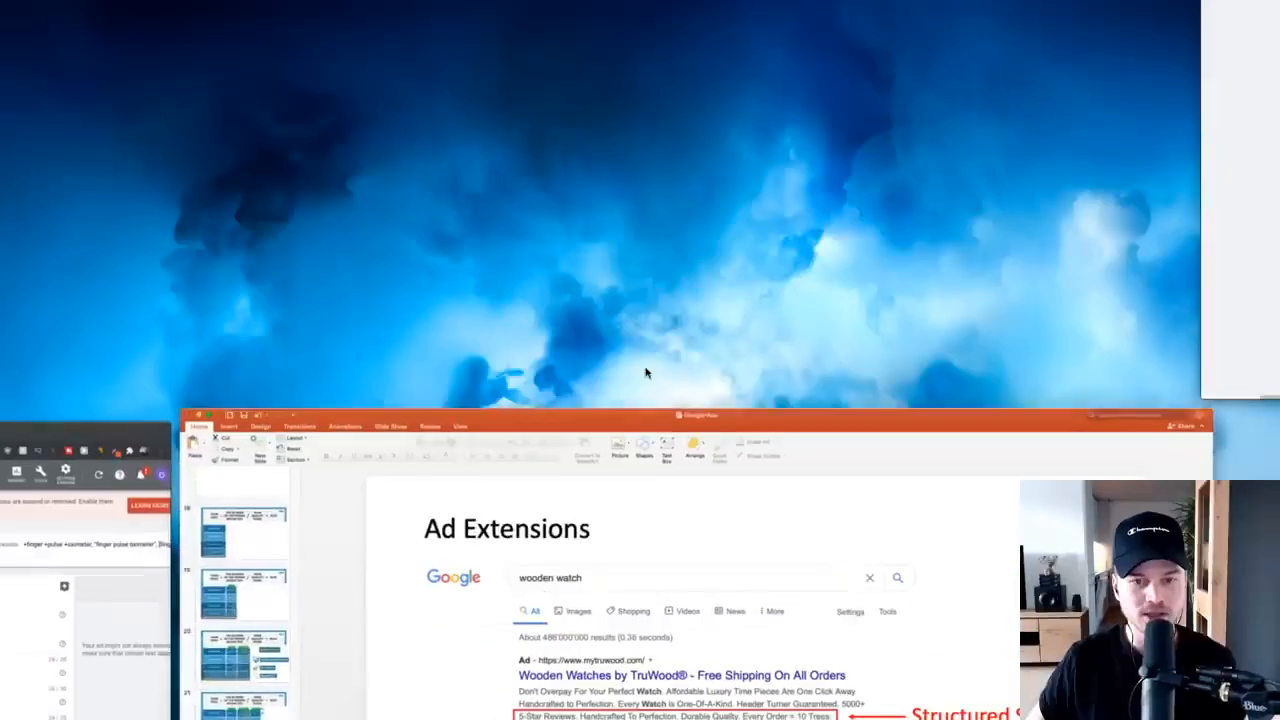
click(1246, 377)
click(160, 460)
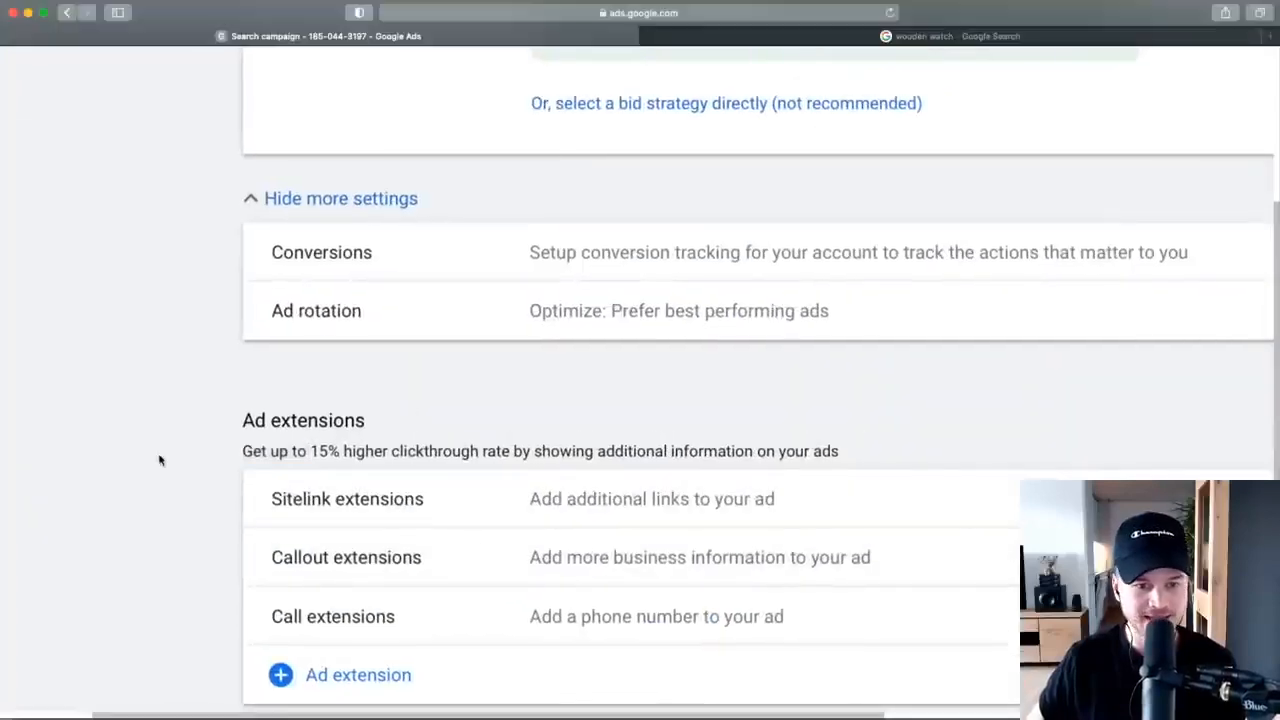
scroll(318, 447, down, 2)
scroll(398, 476, down, 4)
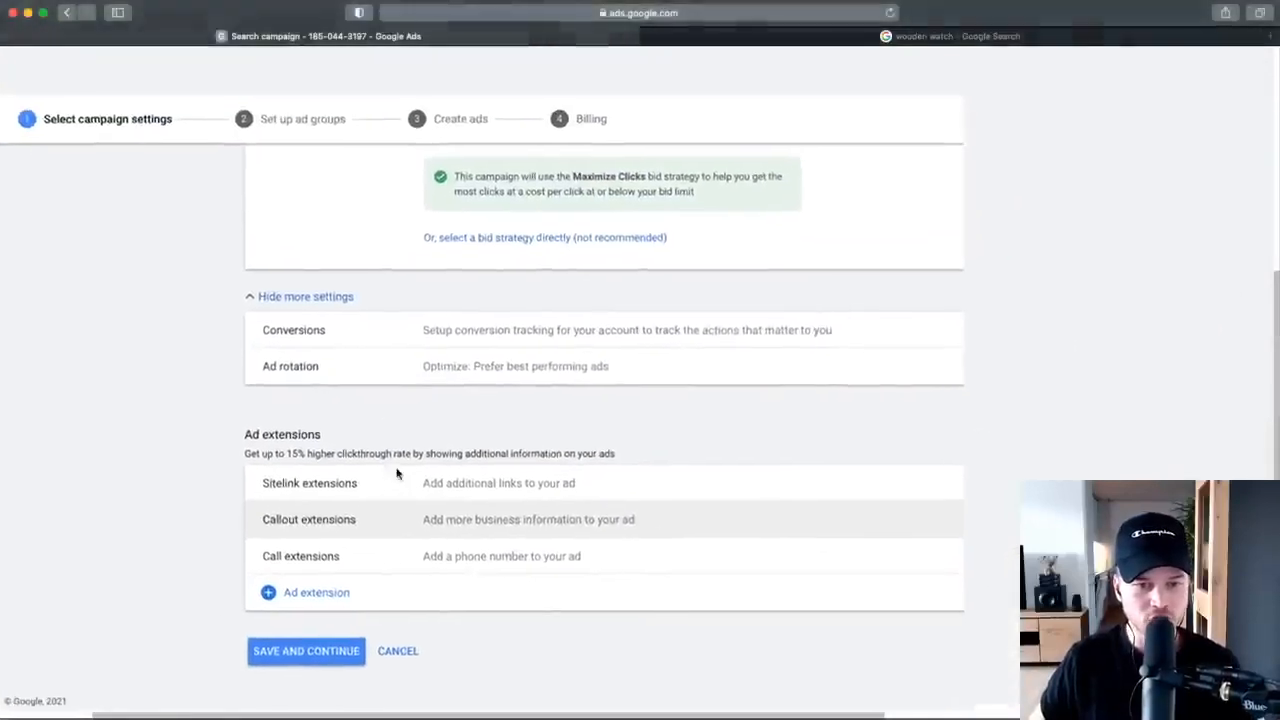
key(ctrl+Up)
click(600, 530)
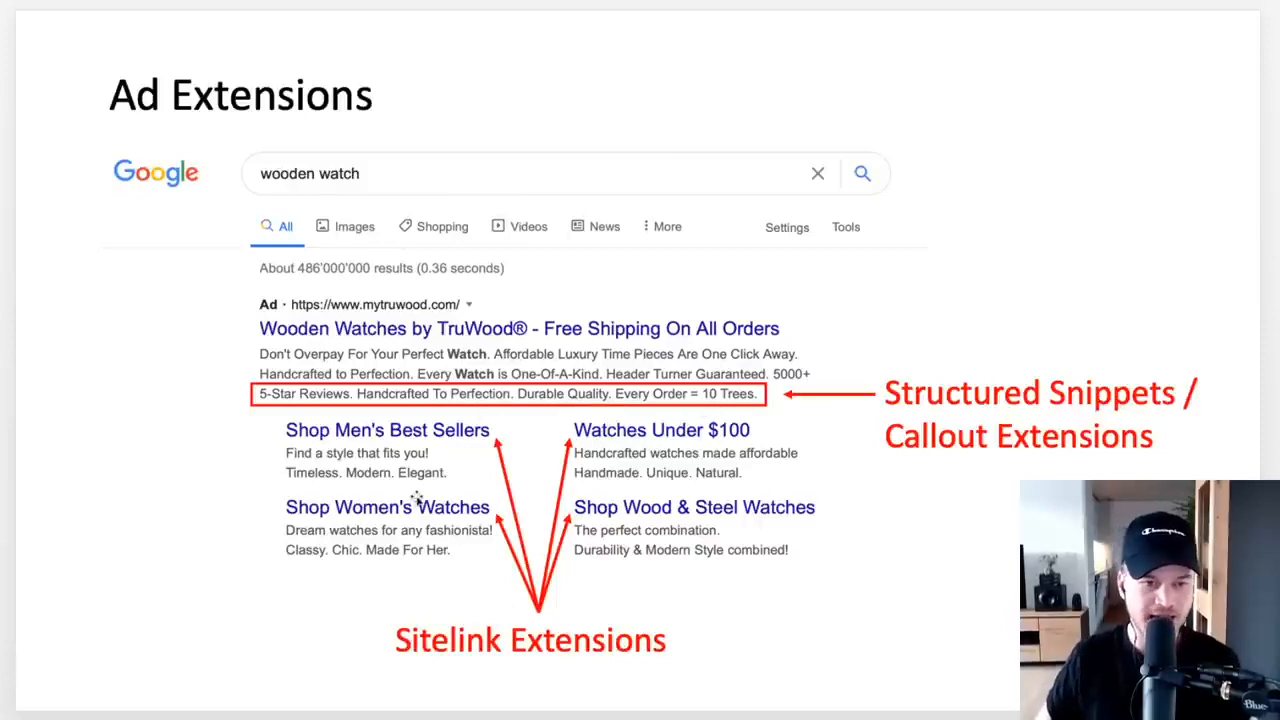
key(Escape)
key(ctrl+Right)
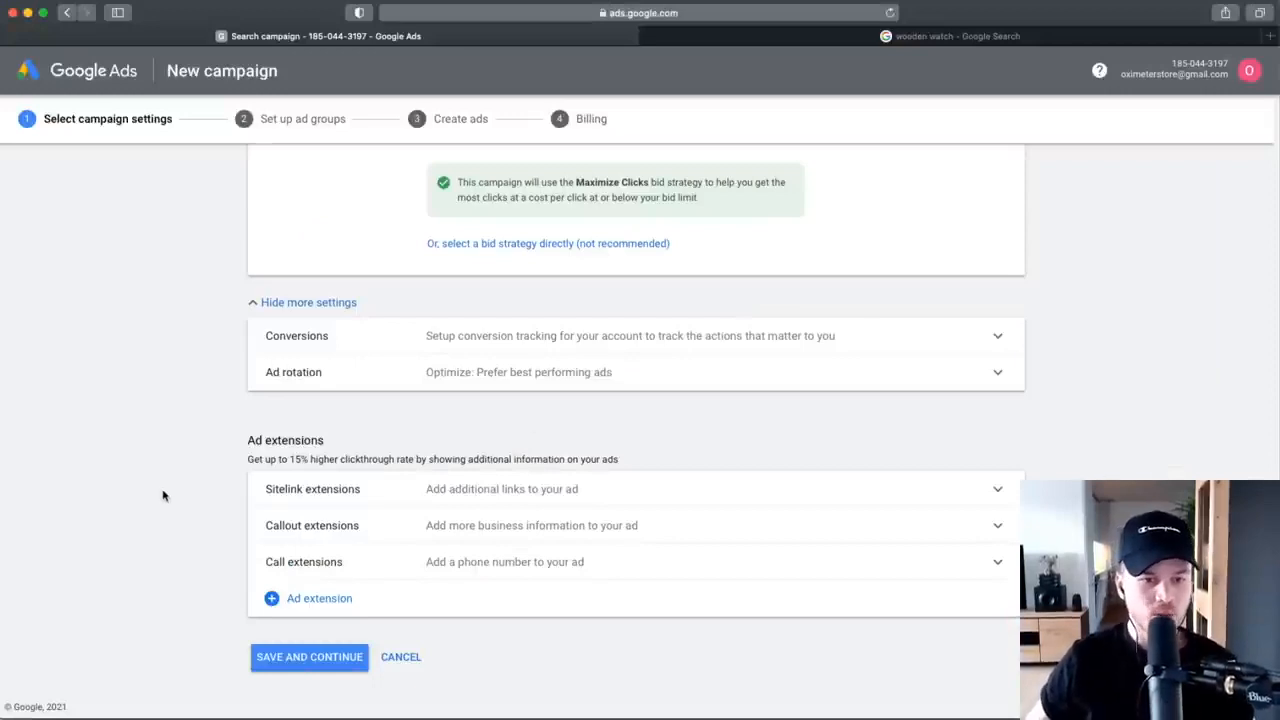
scroll(249, 474, up, 5)
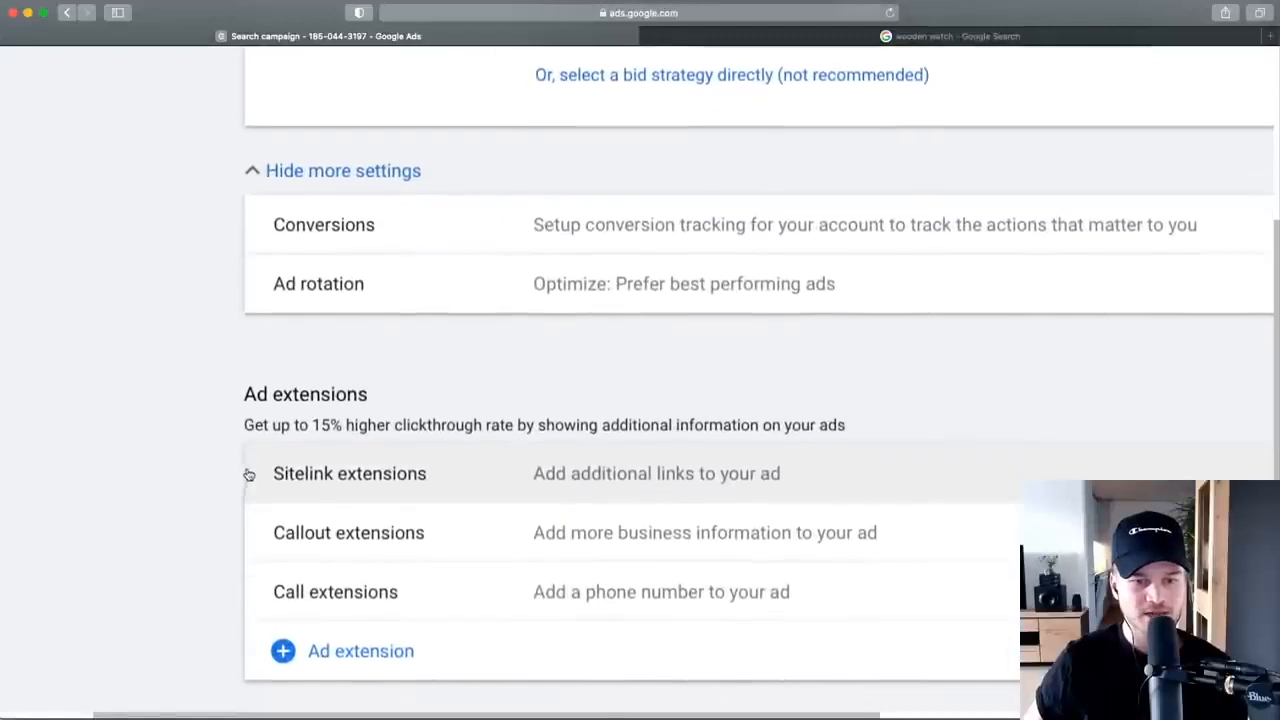
scroll(249, 474, down, 3)
scroll(335, 468, down, 4)
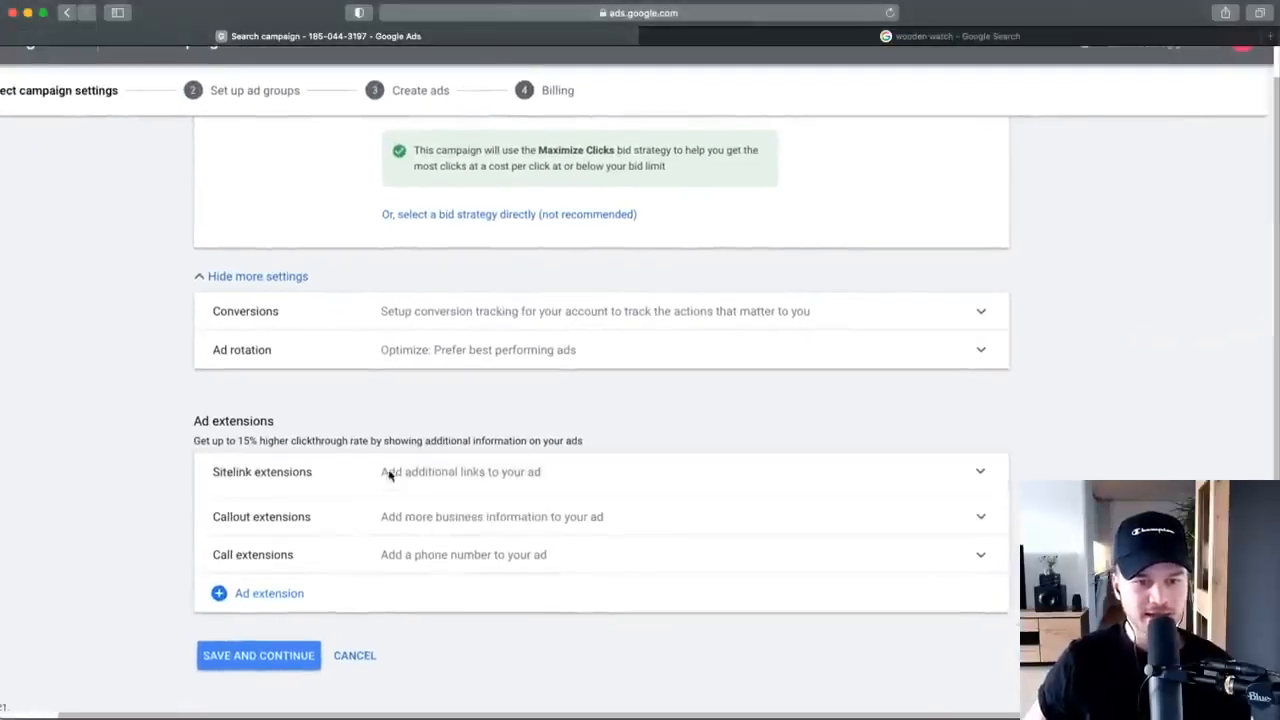
Expand the sitelink extensions section and start a new sitelink extension for the campaign.
click(390, 475)
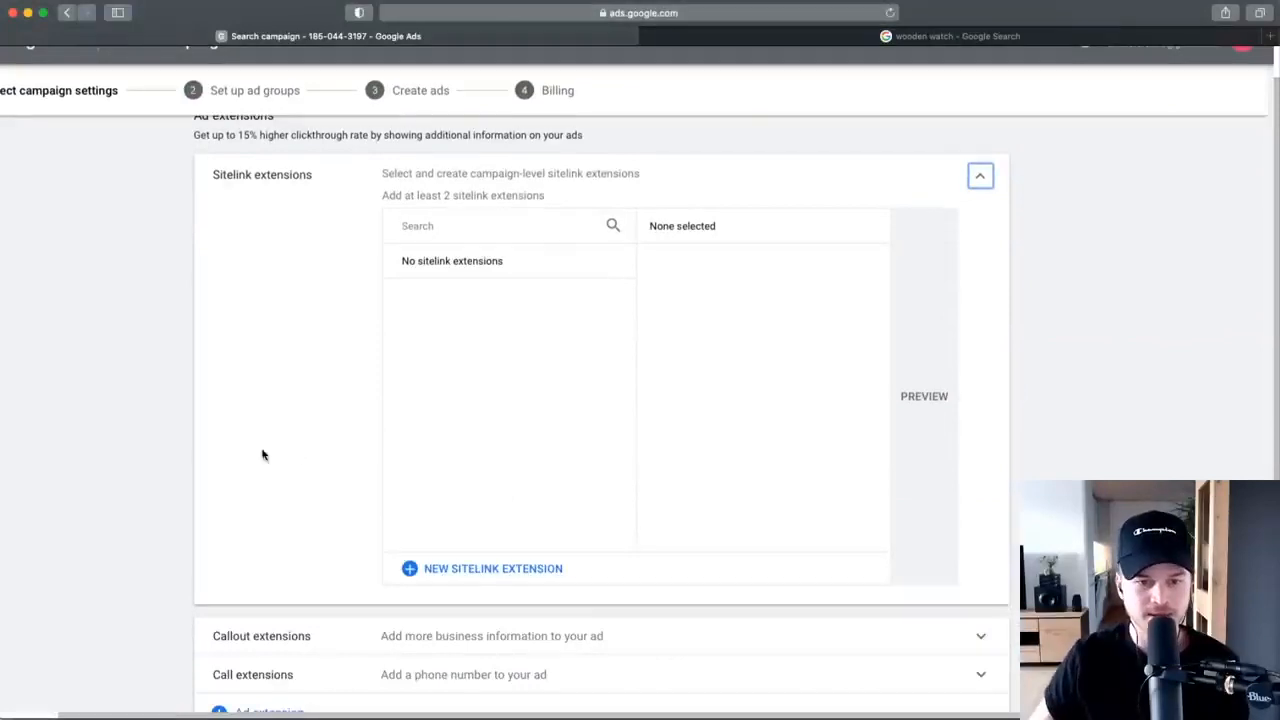
scroll(400, 520, down, 2)
click(433, 479)
Enter "Get a free consultation" as the Sitelink 1 text and "Our Services" as the Sitelink 2 text.
click(595, 212)
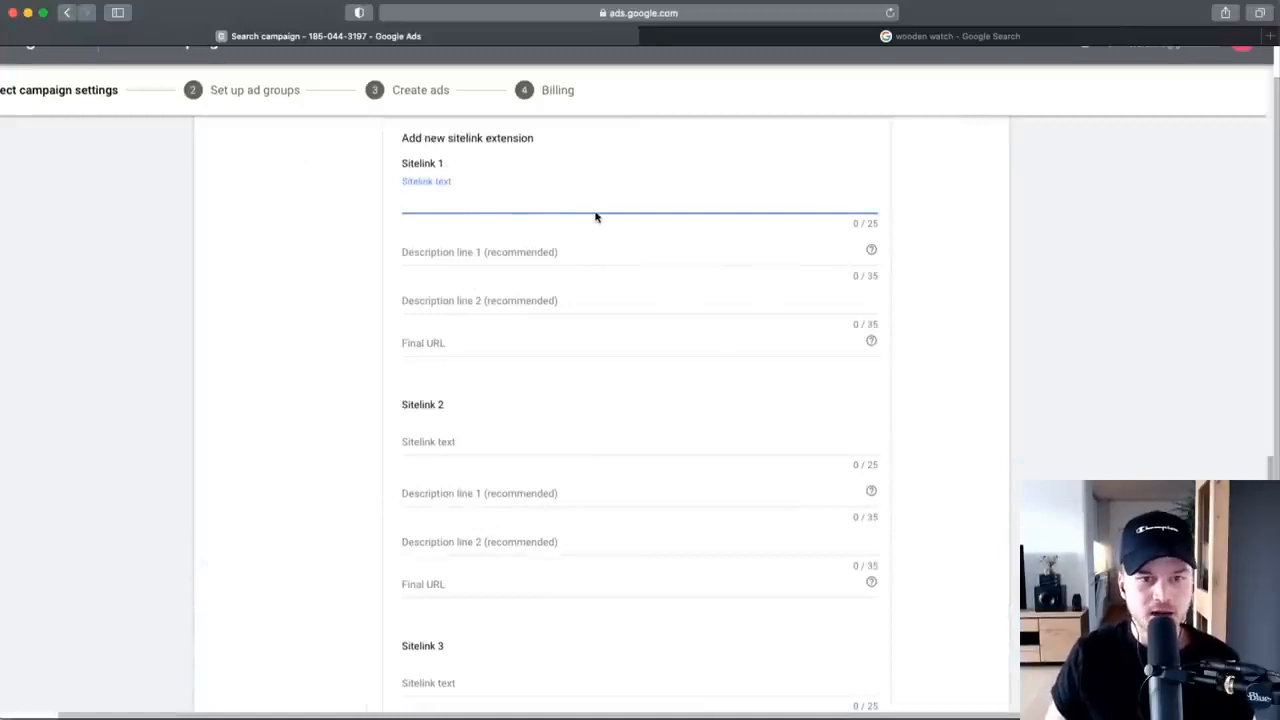
text(Get a free consultation)
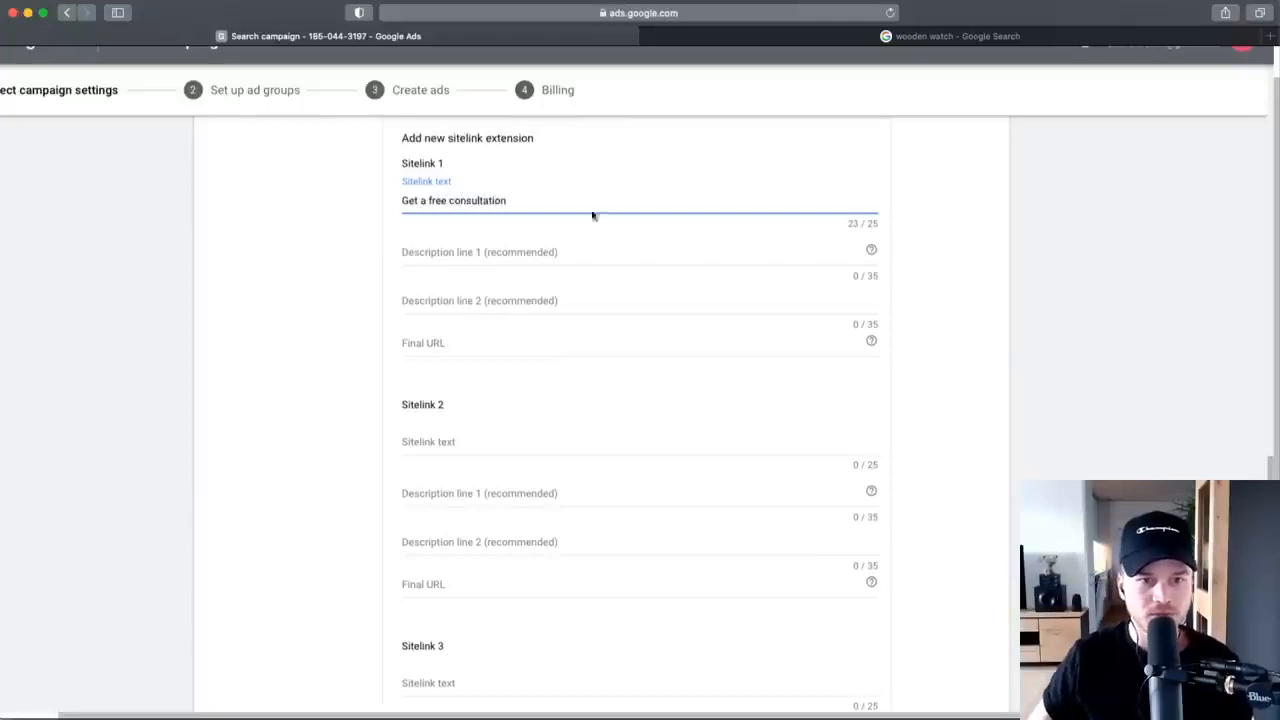
click(430, 253)
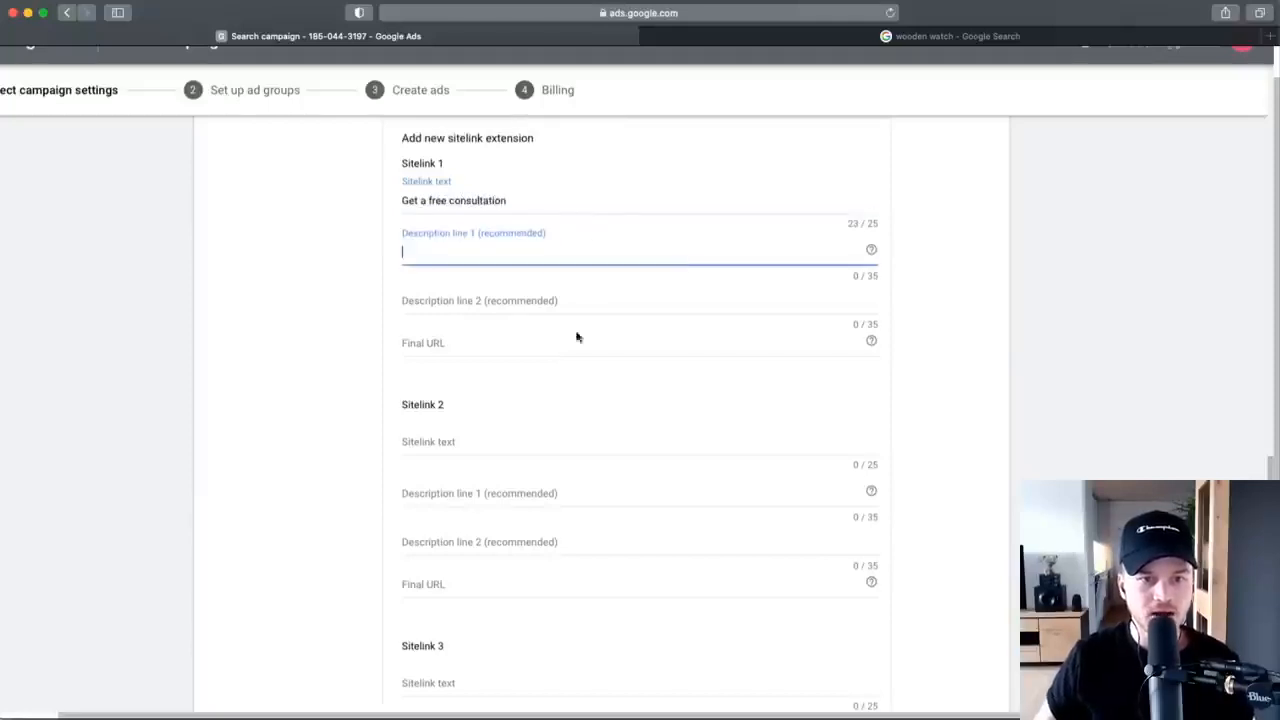
click(436, 448)
scroll(436, 450, down, 2)
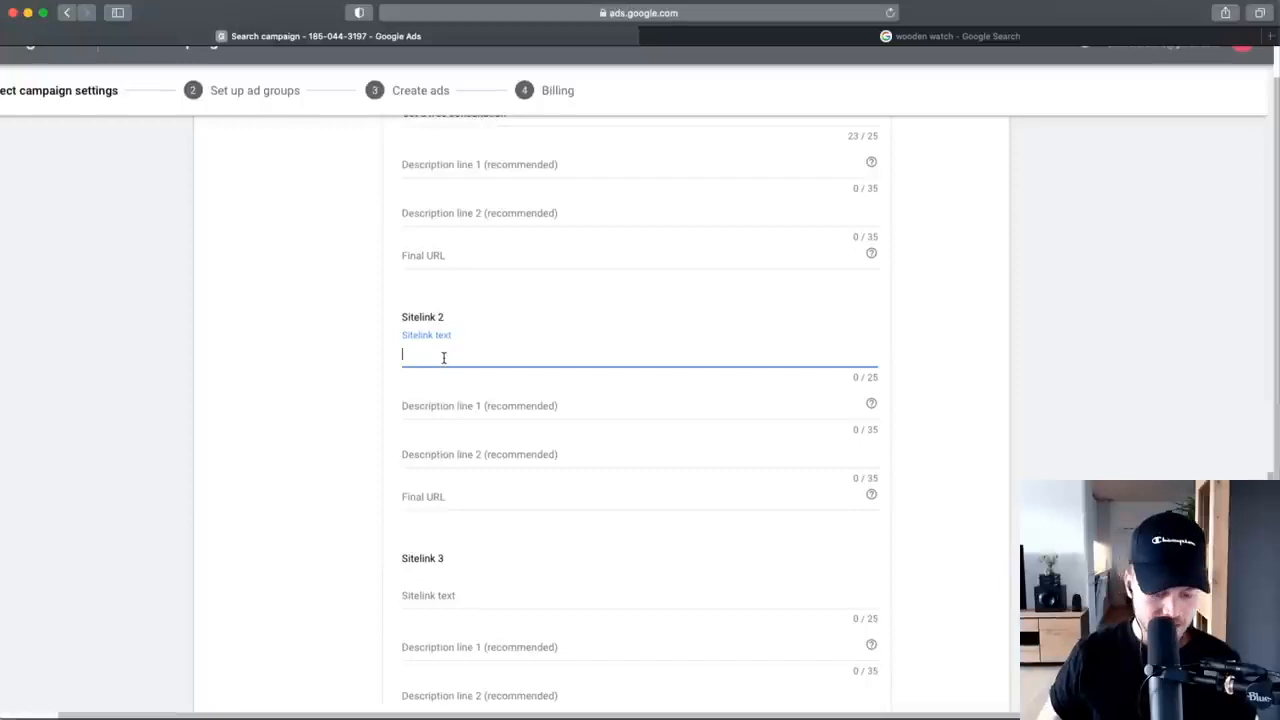
text(Servic)
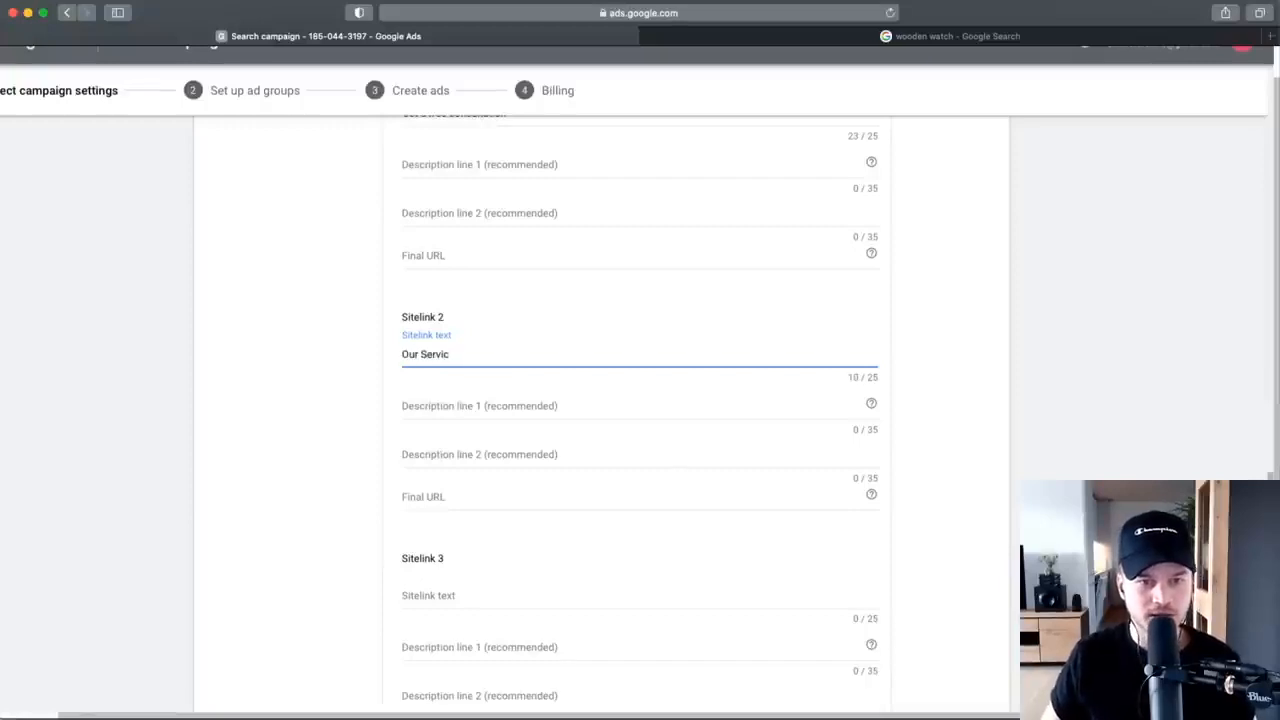
scroll(469, 343, up, 3)
click(490, 362)
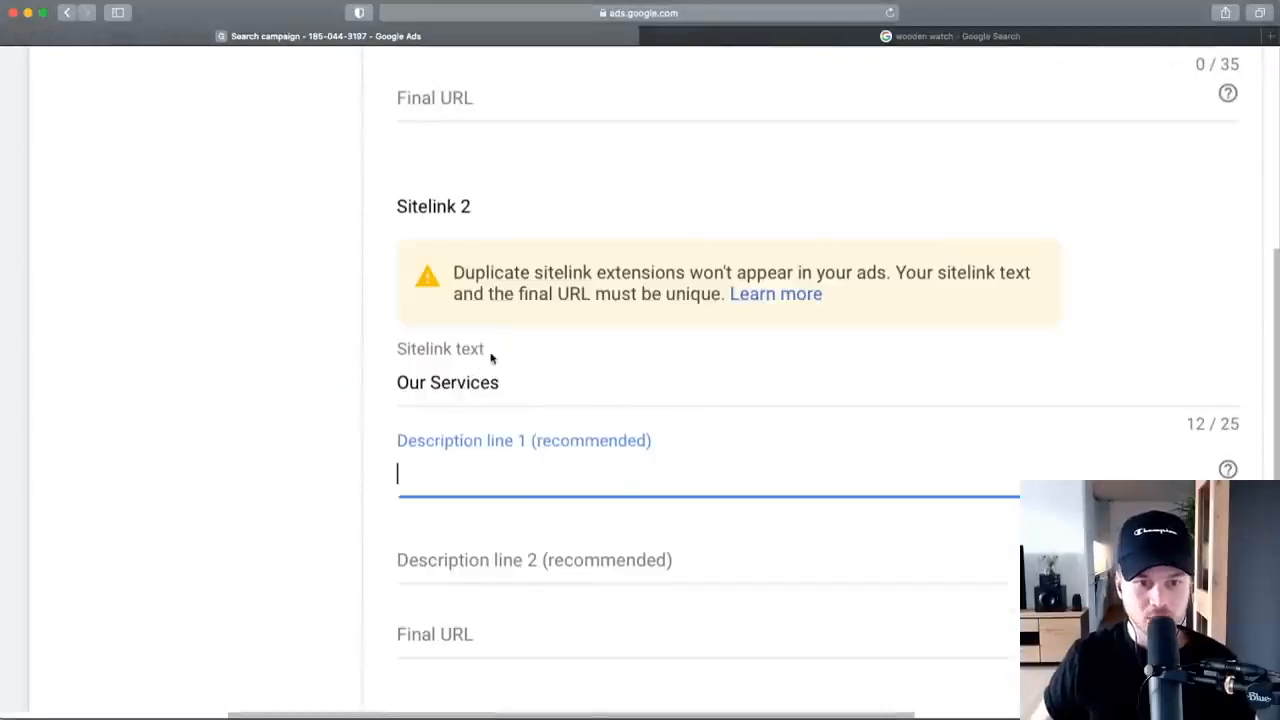
scroll(456, 488, down, 5)
click(426, 199)
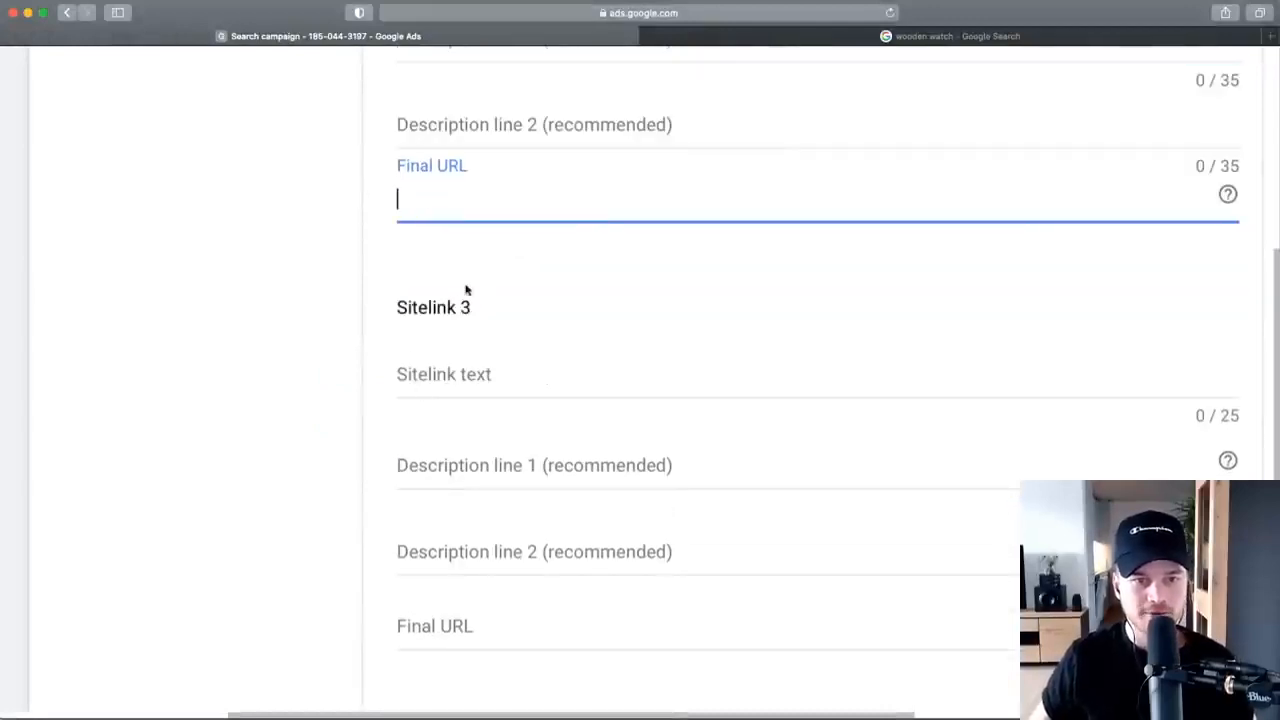
scroll(474, 294, up, 2)
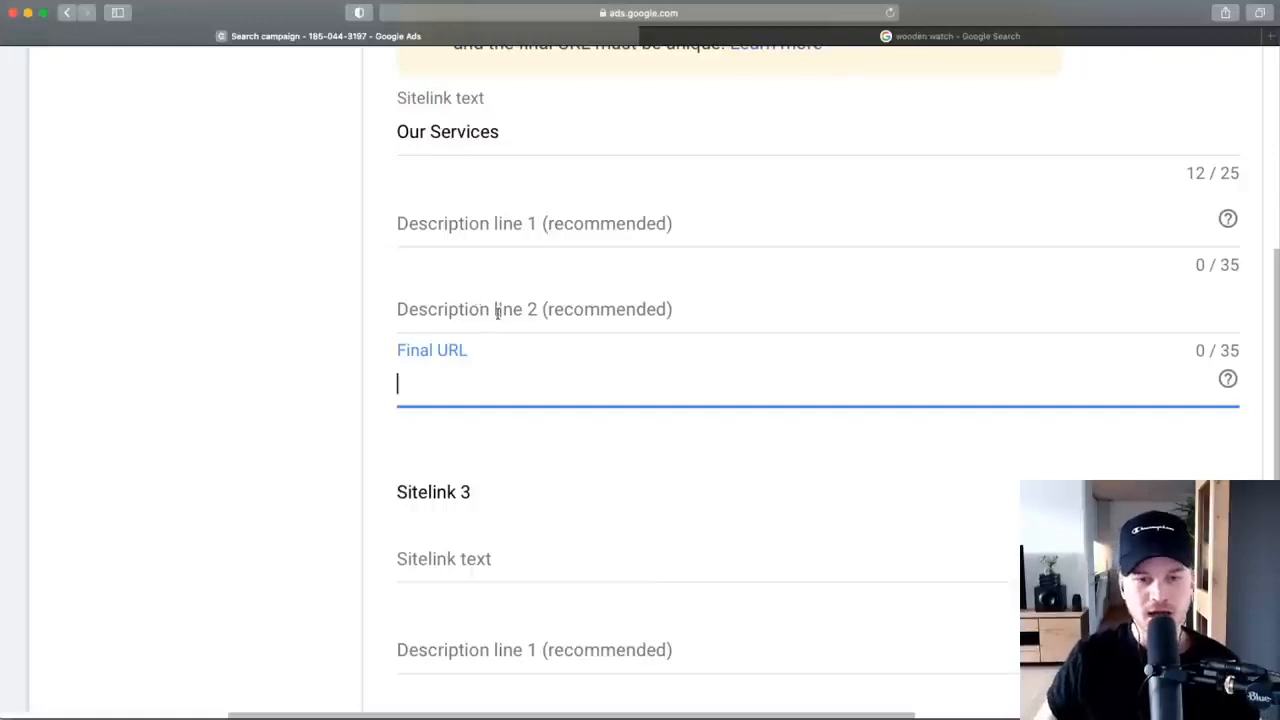
scroll(494, 321, down, 5)
scroll(499, 361, up, 4)
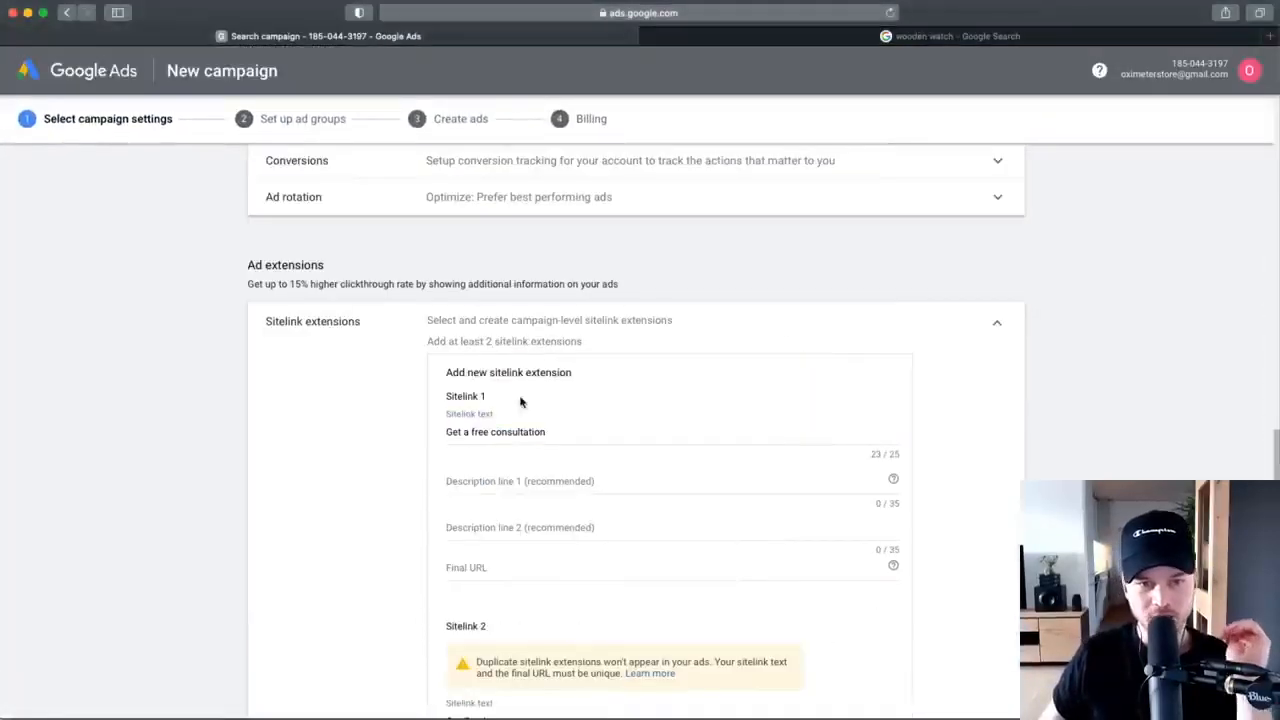
Clear the sitelink text of both Sitelink 1 and Sitelink 2.
scroll(521, 401, down, 1)
drag(548, 373, 423, 371)
key(BackSpace)
scroll(470, 500, down, 2)
click(497, 565)
drag(516, 511, 400, 503)
key(BackSpace)
Set the Sitelink 1 text to "Best Oximeter On Sale" and the Sitelink 2 text to "#1 Oximeter".
click(475, 286)
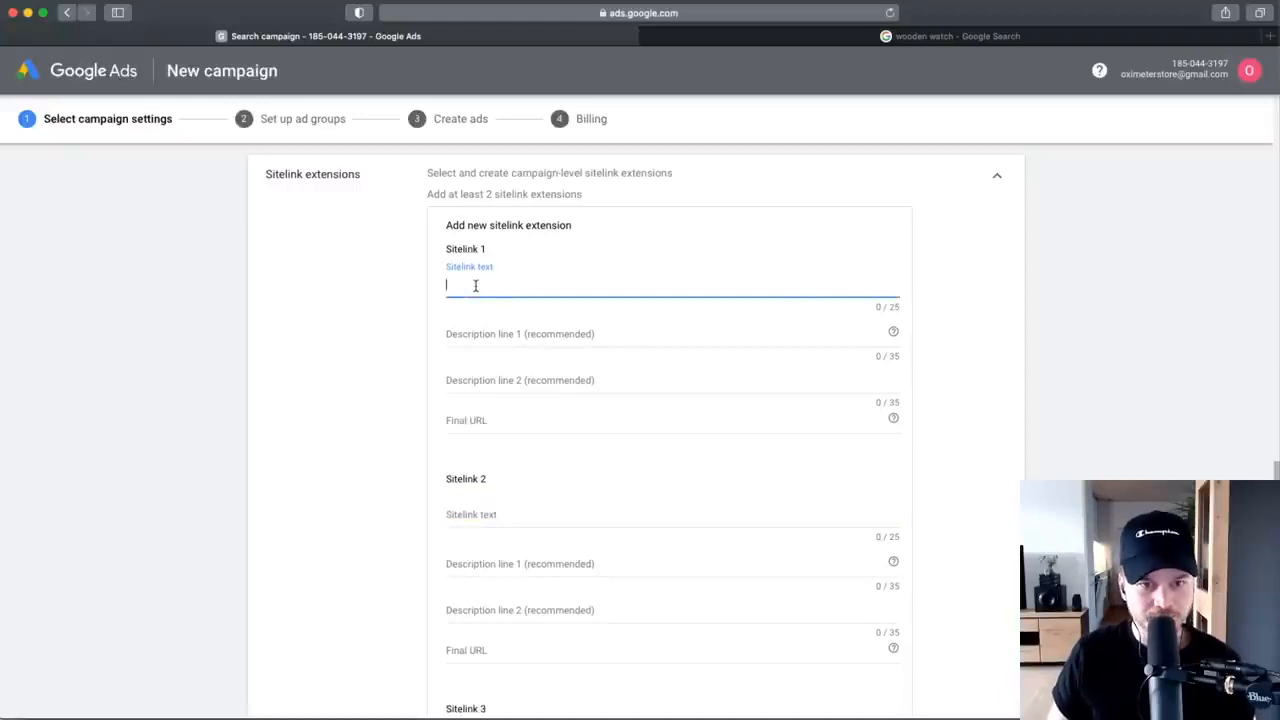
text(Be)
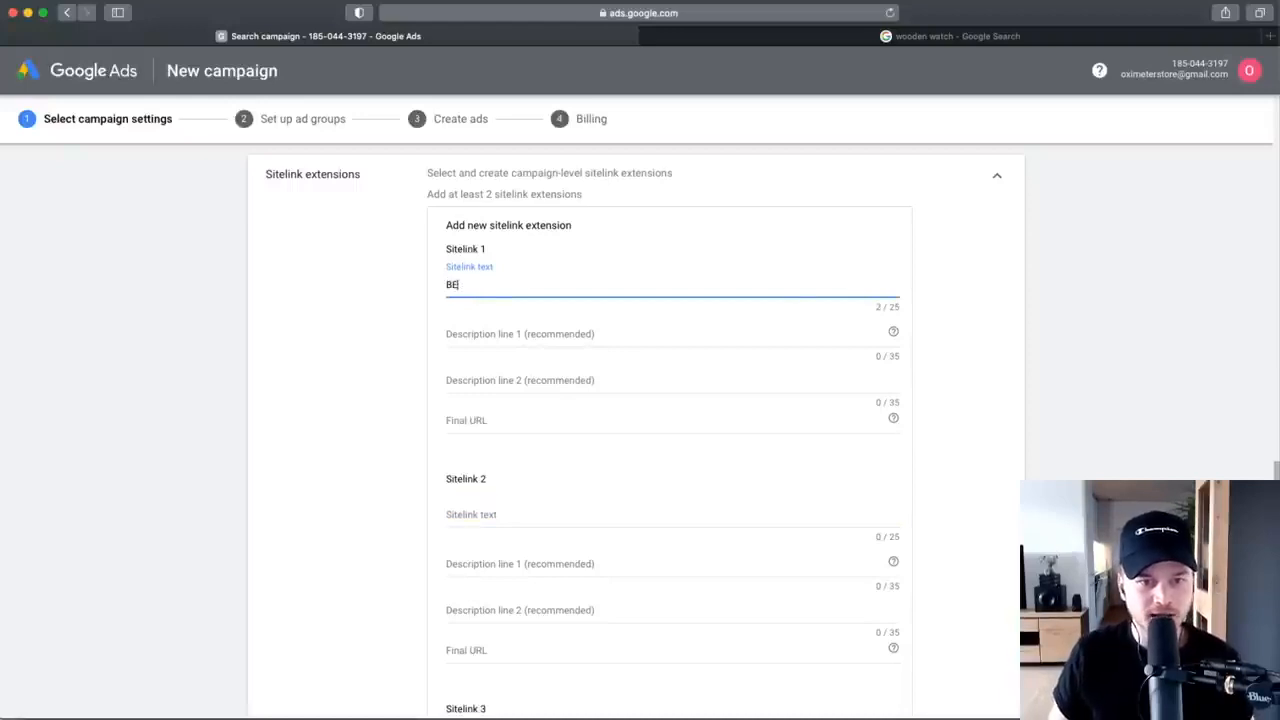
text(st Oximeter On Sale)
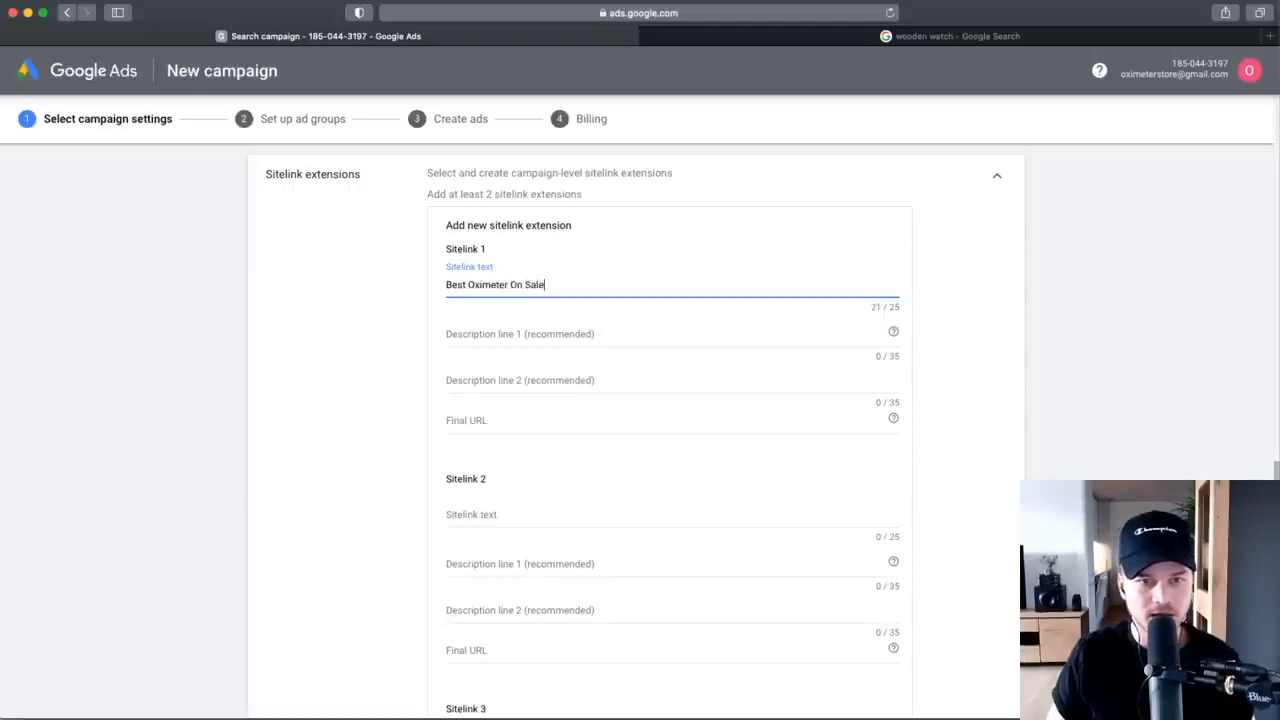
click(474, 511)
text(#1 Oximeter)
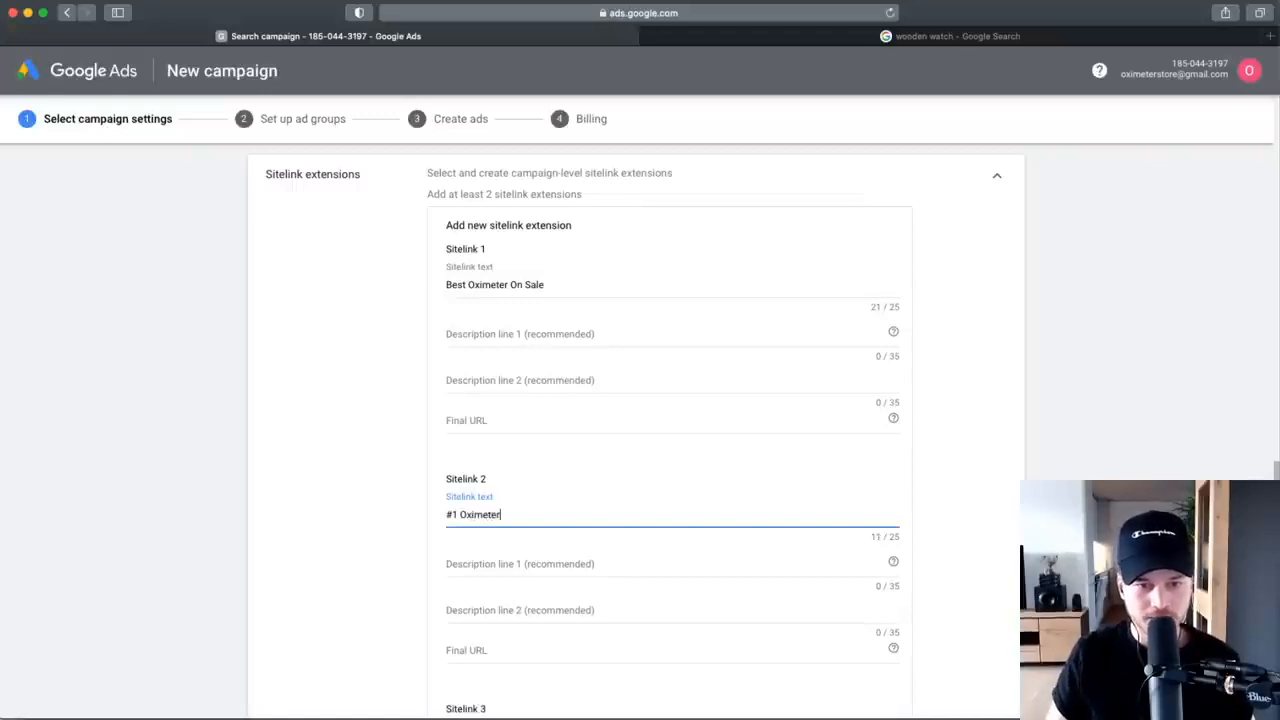
scroll(494, 349, down, 3)
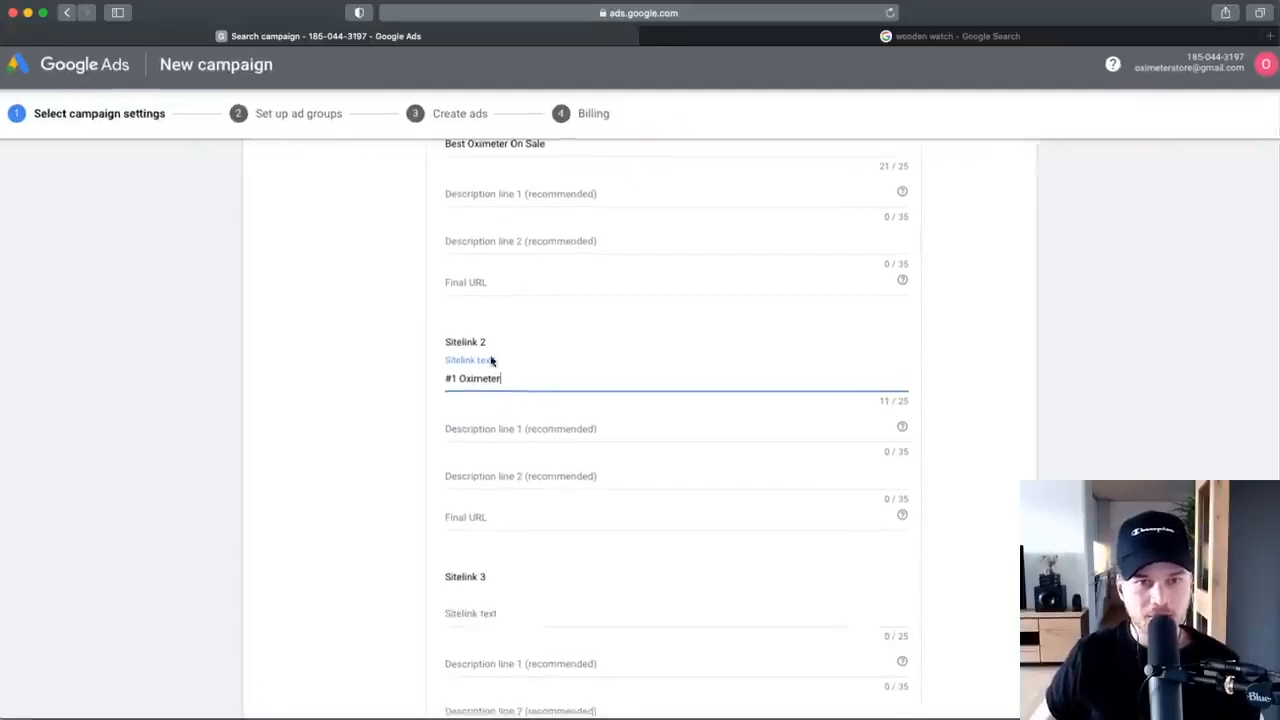
scroll(463, 249, up, 5)
key(shift+Tab)
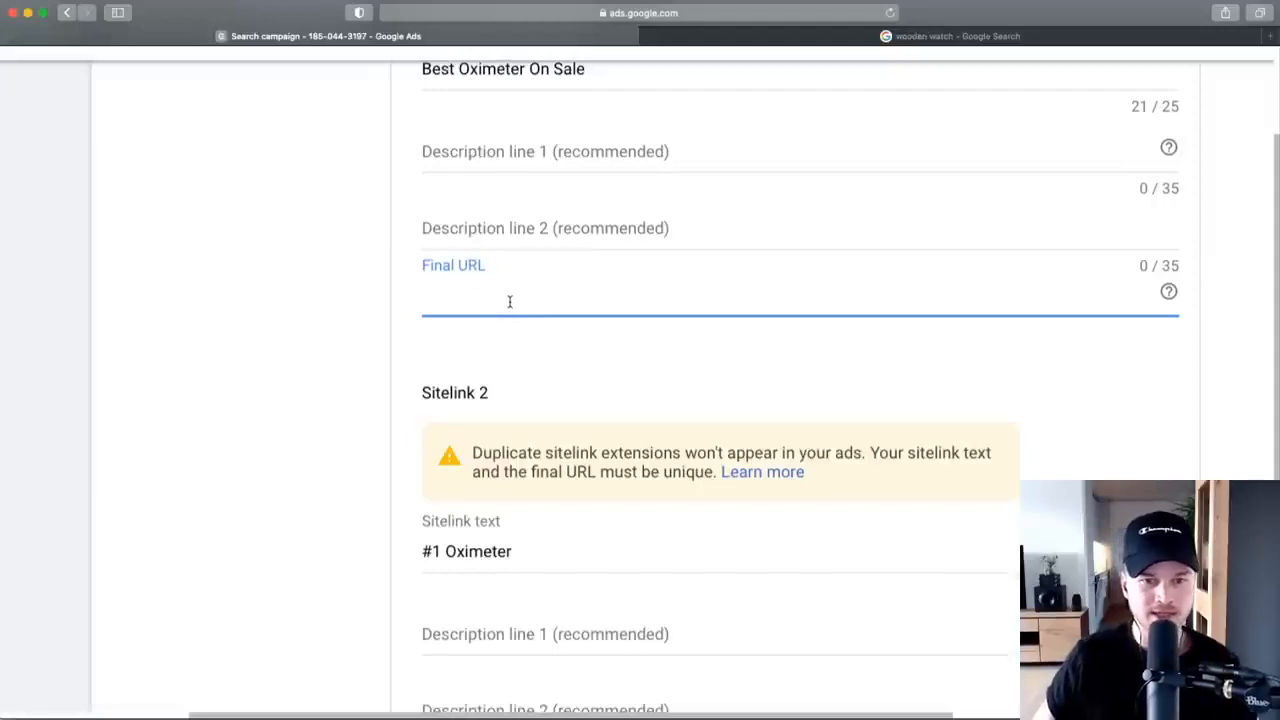
scroll(511, 350, down, 5)
scroll(447, 418, up, 4)
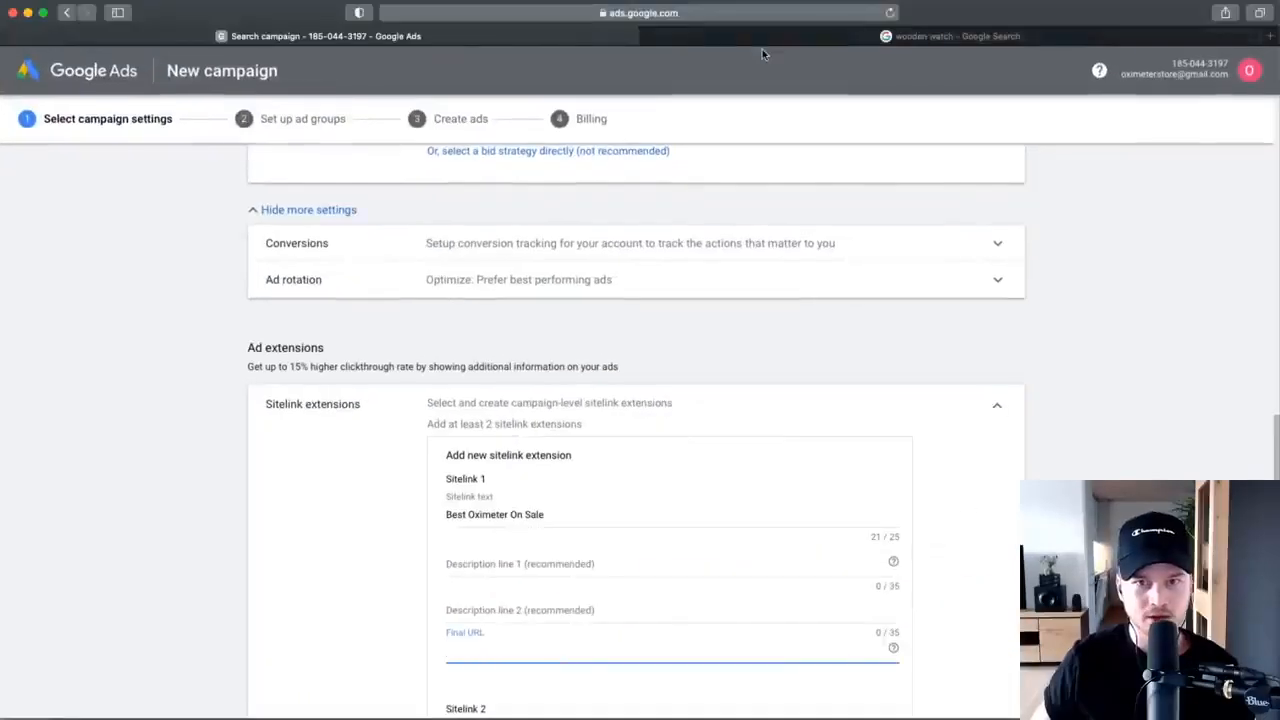
Examine the ads in the wooden watch Google search results, and return to the campaign page.
click(950, 36)
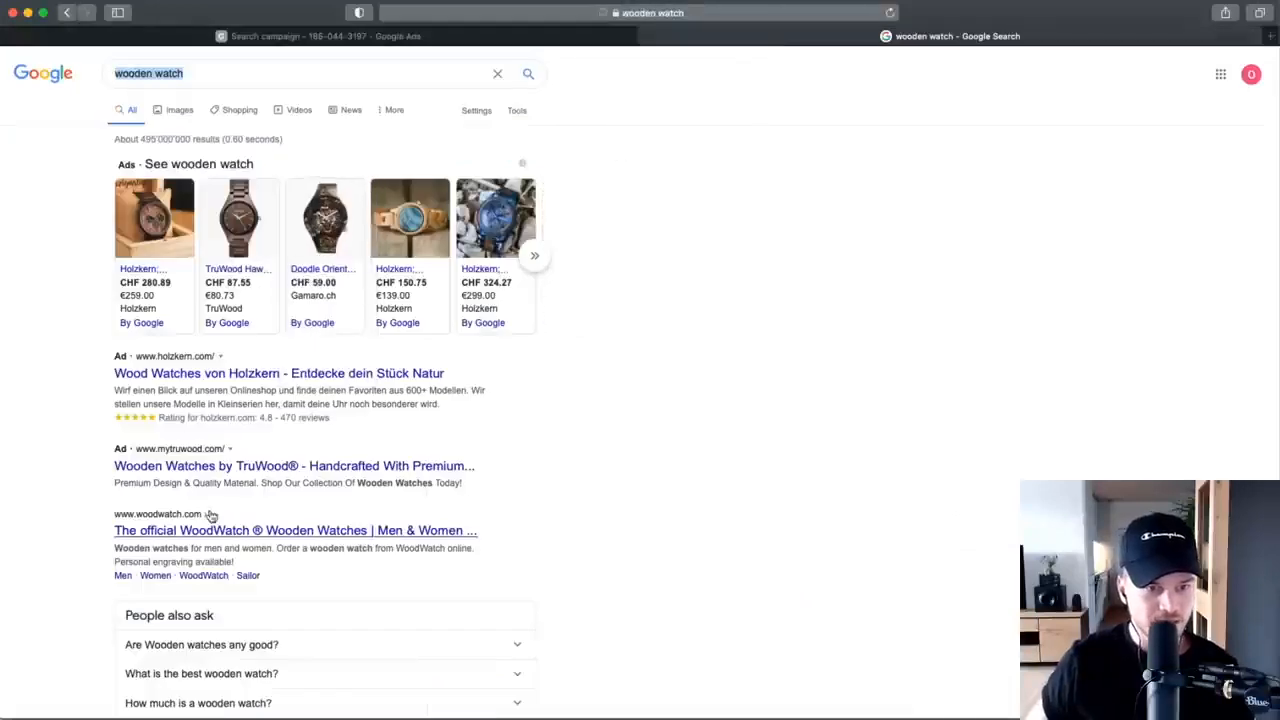
scroll(194, 586, up, 5)
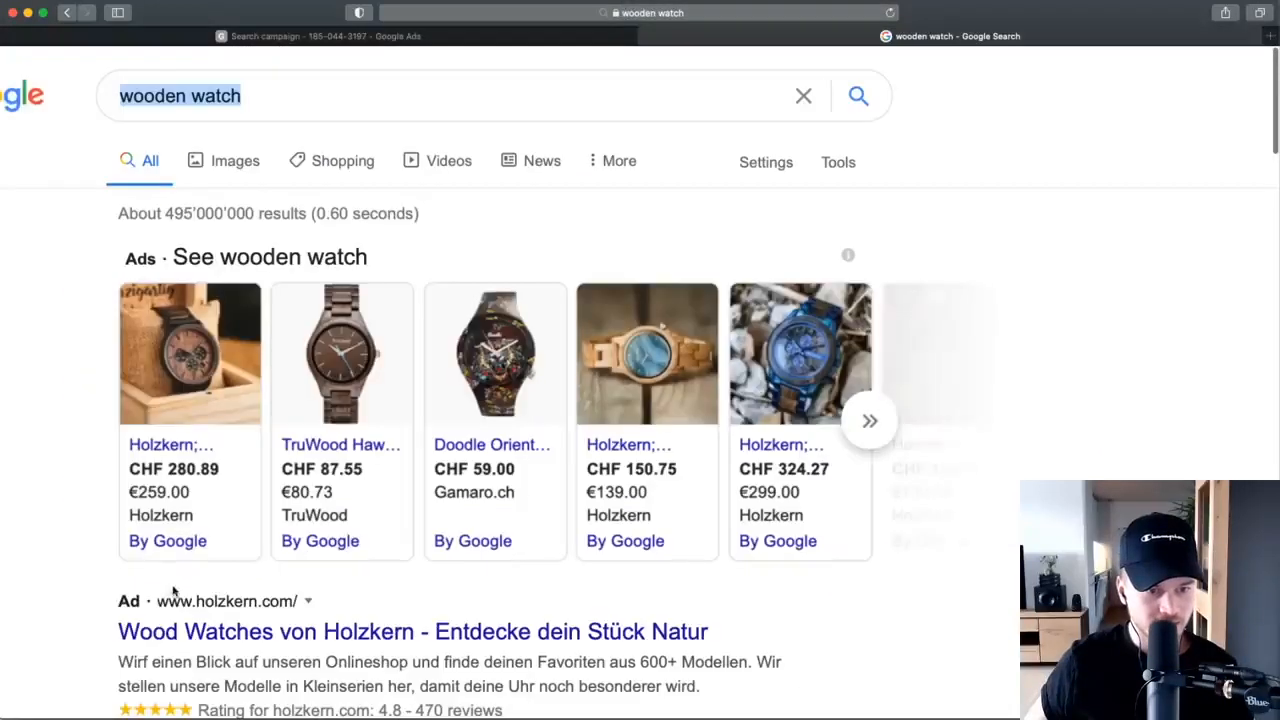
scroll(172, 597, down, 5)
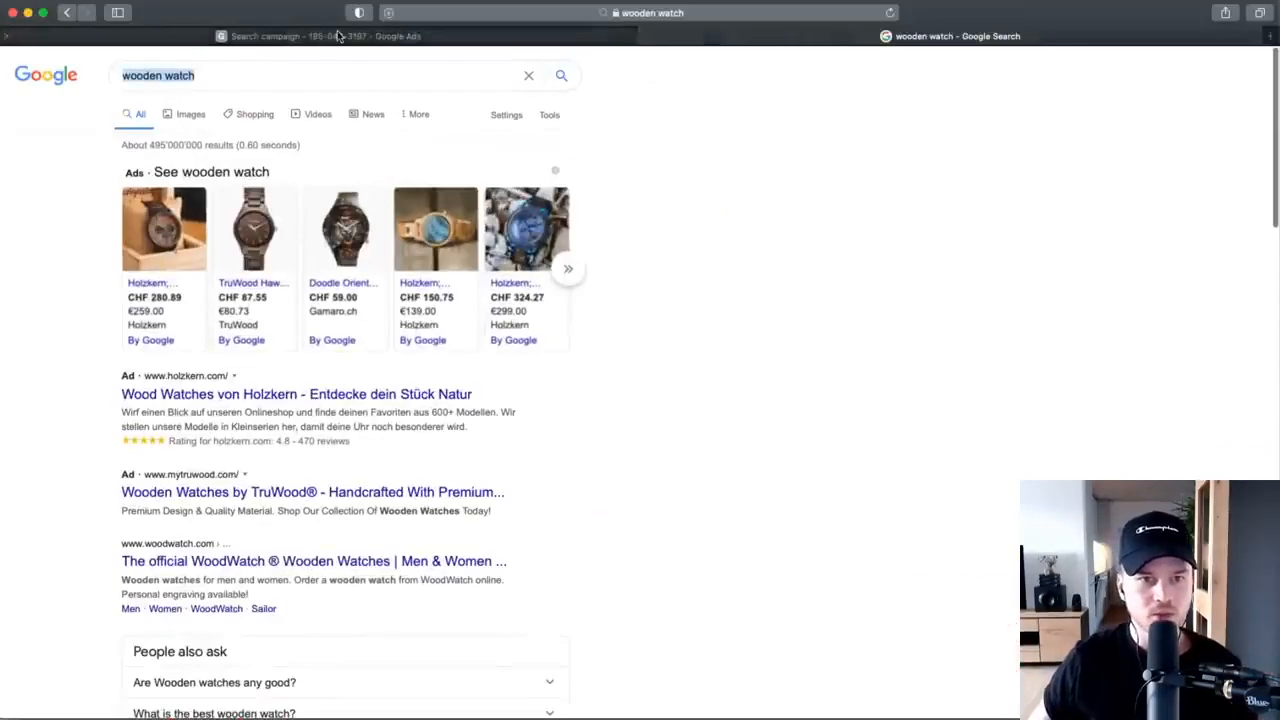
click(338, 36)
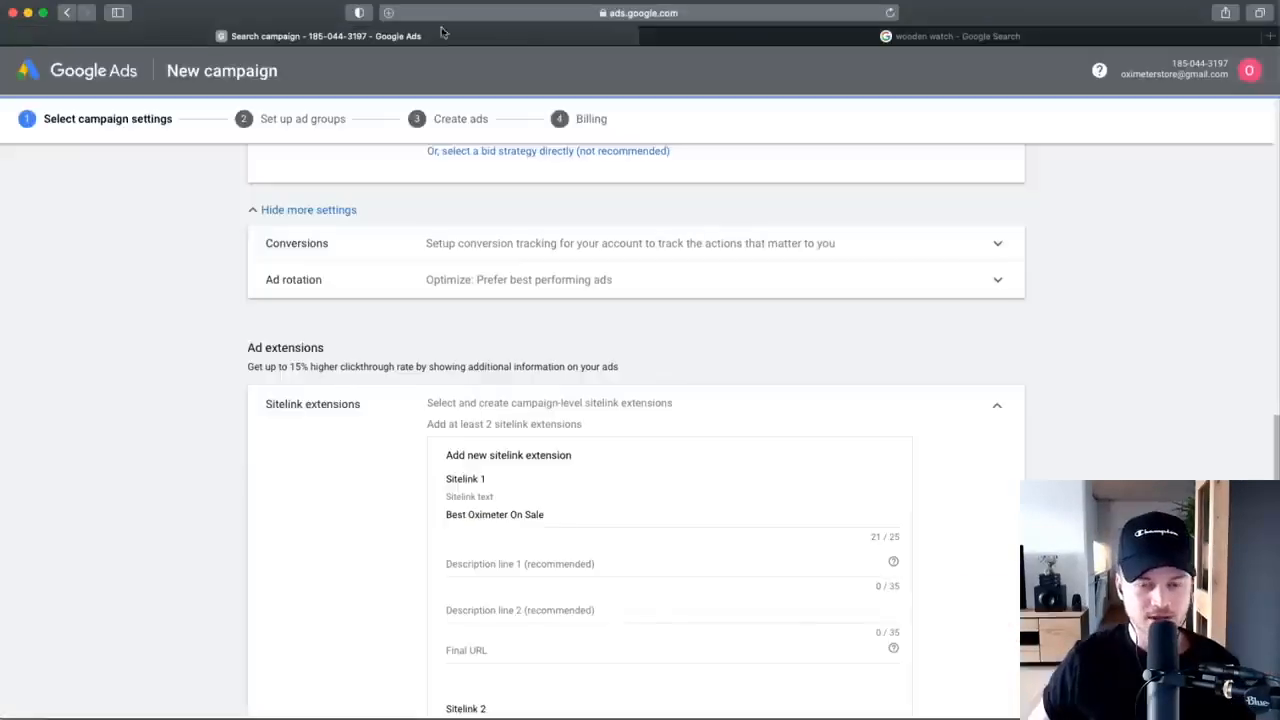
Collapse the sitelink extensions section and start a new callout extension for the campaign.
scroll(600, 260, down, 3)
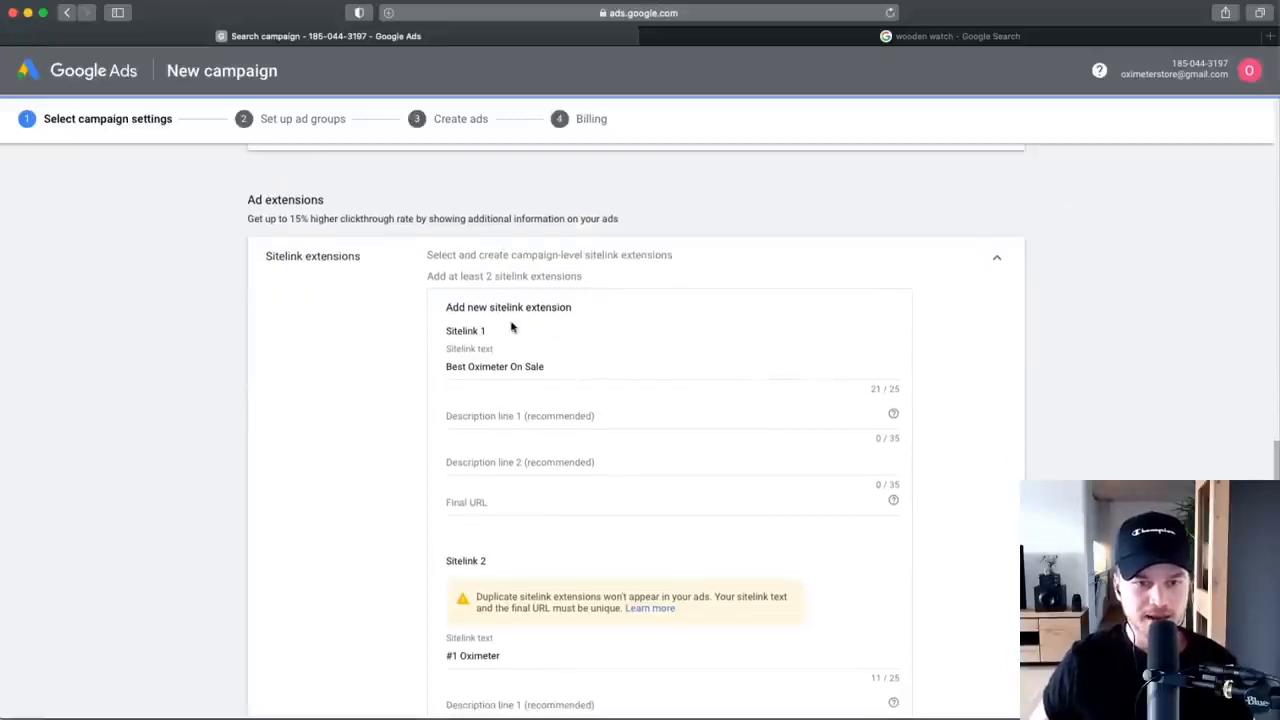
click(1001, 262)
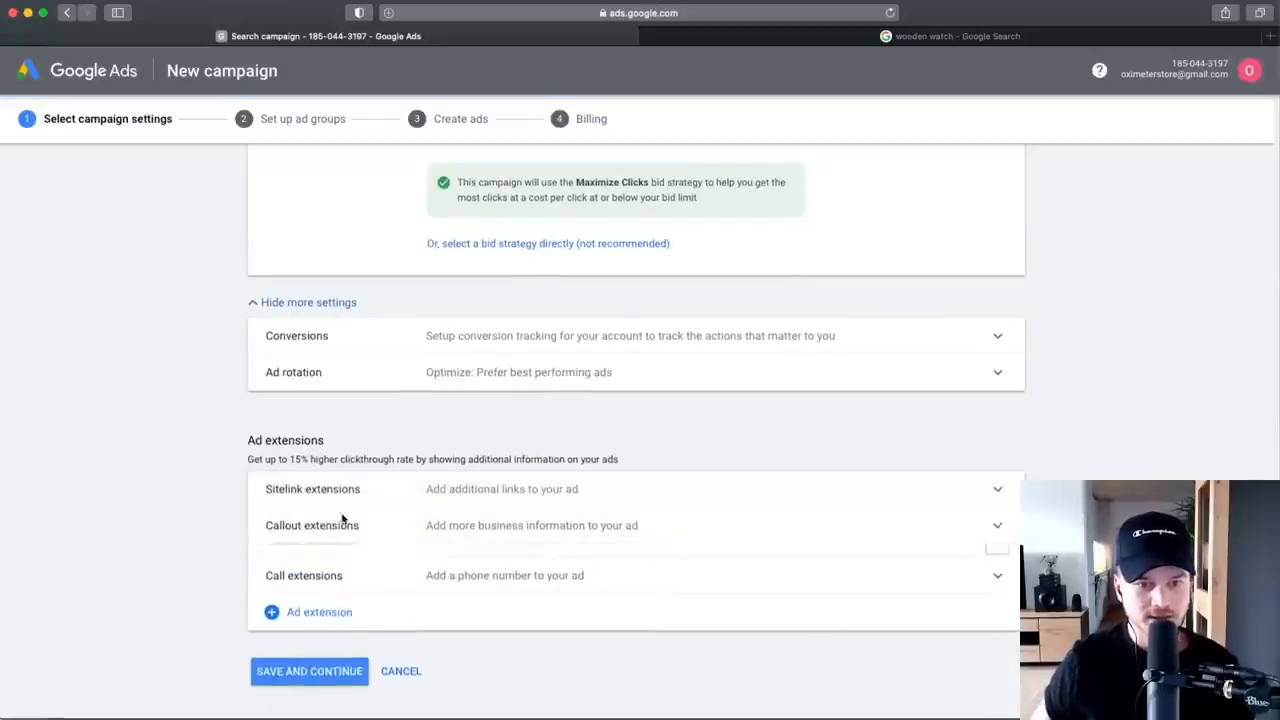
click(343, 522)
scroll(520, 457, down, 3)
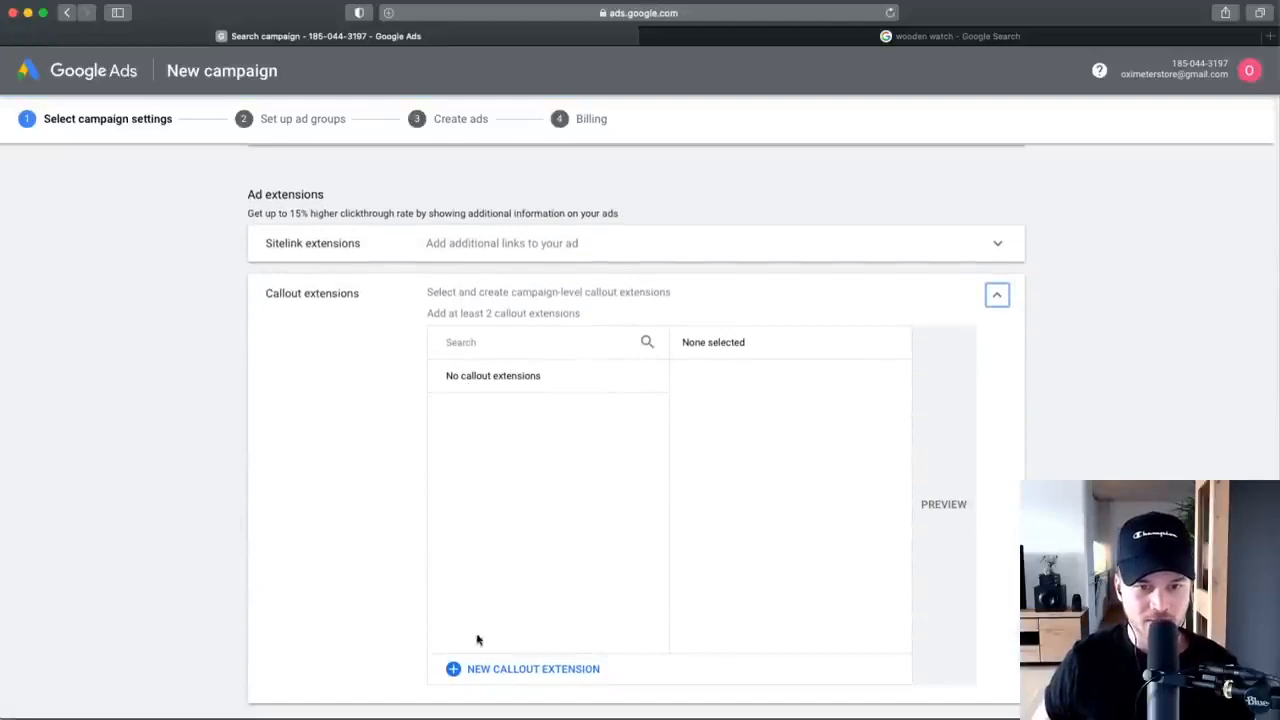
click(460, 668)
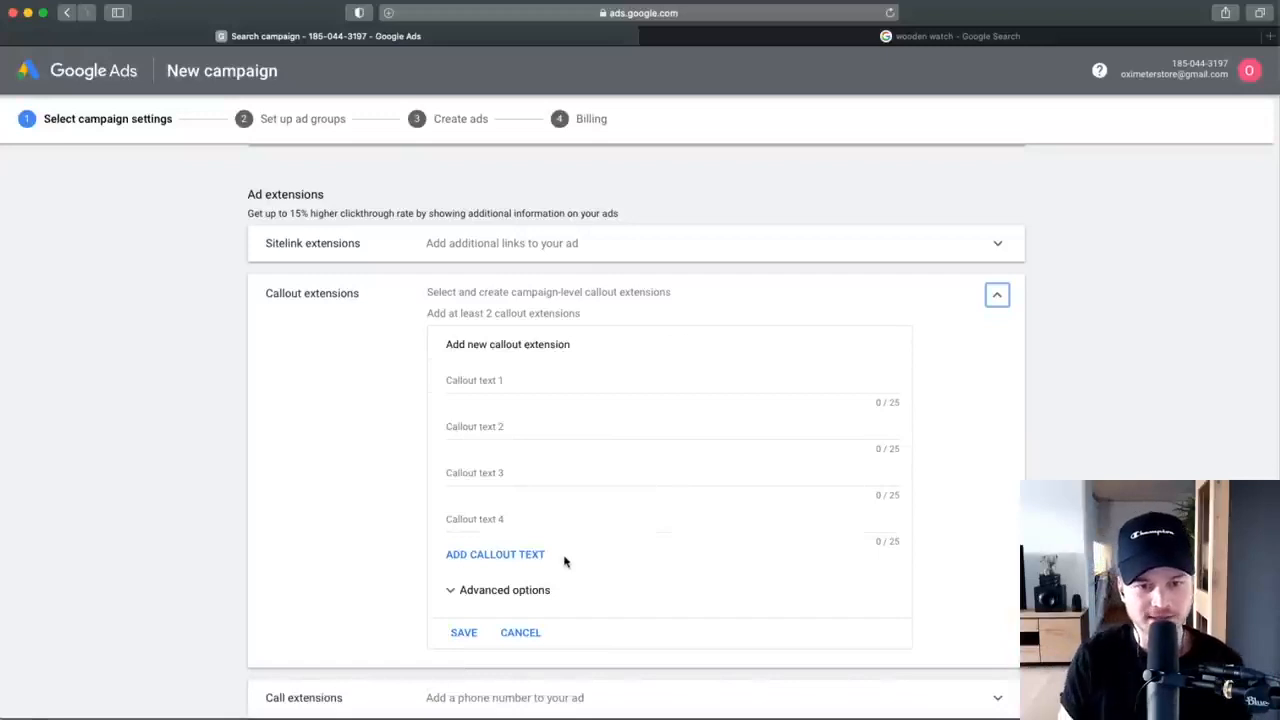
Enter "50% Today" as Callout text 1 of the new callout extension.
click(486, 376)
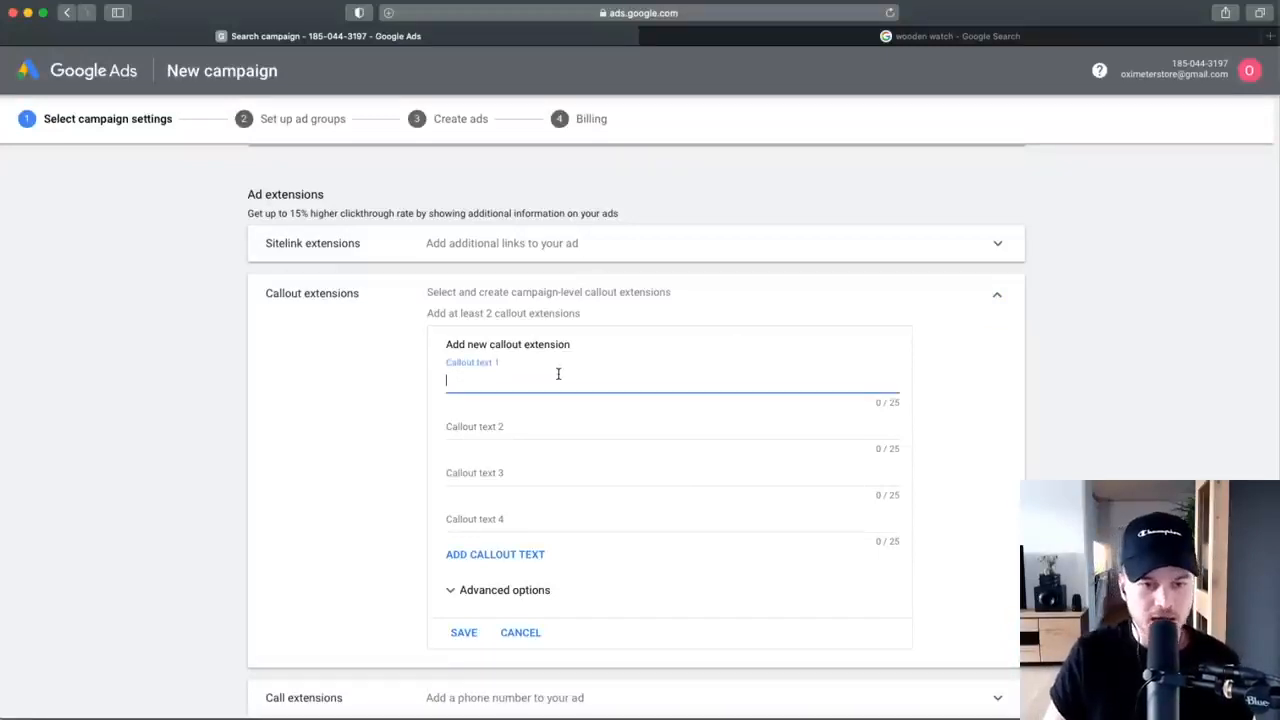
text(50)
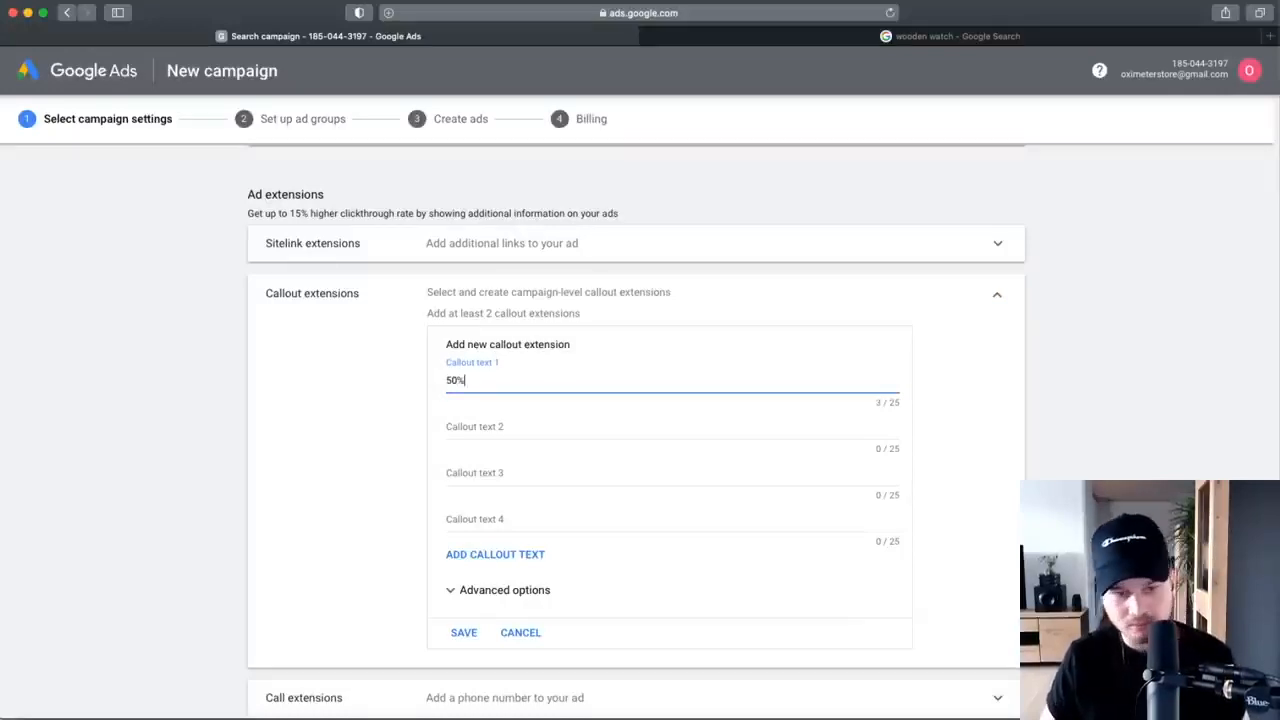
text(% Today)
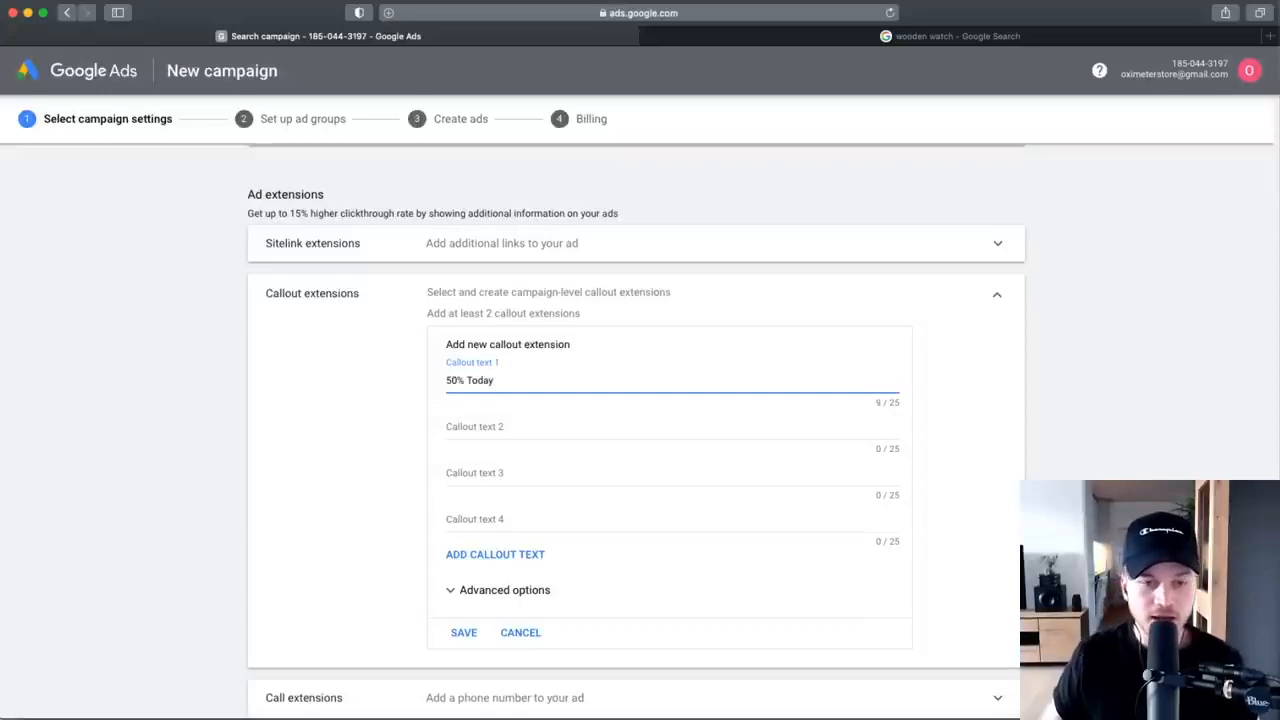
Examine the Ad Extensions slide in PowerPoint for the callout and sitelink placement, and return to the campaign page.
key(ctrl+Up)
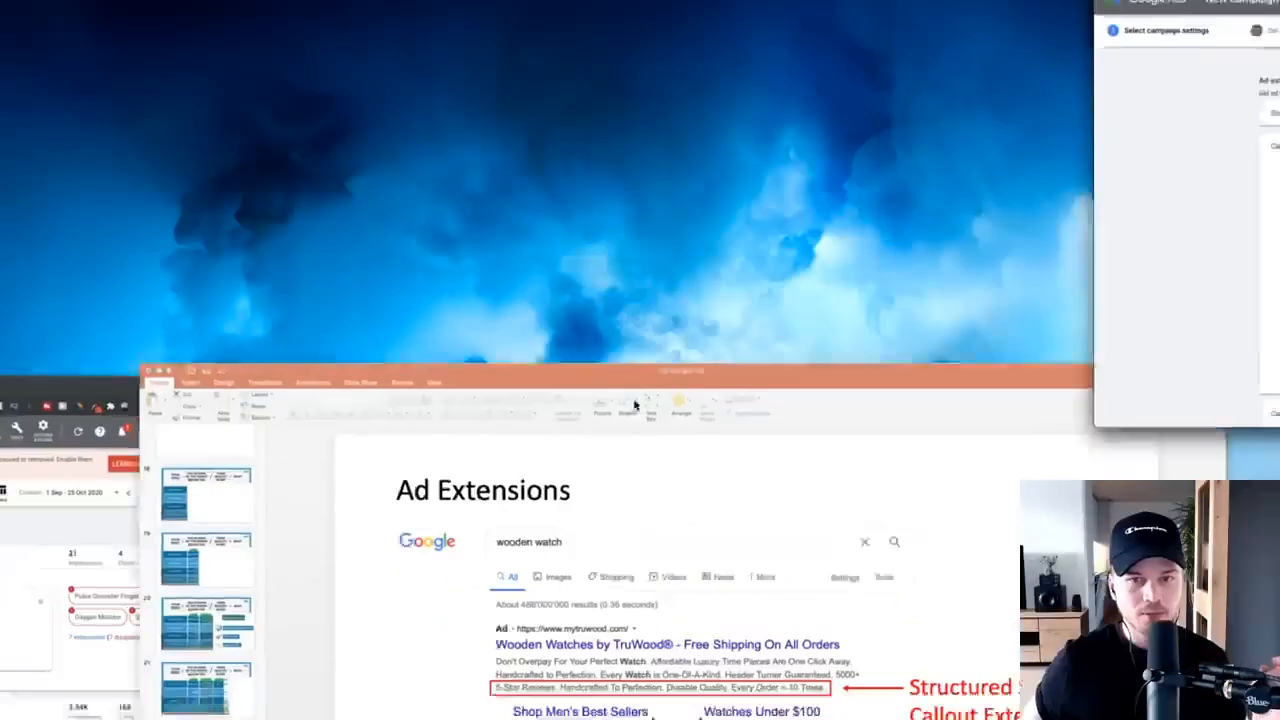
click(720, 611)
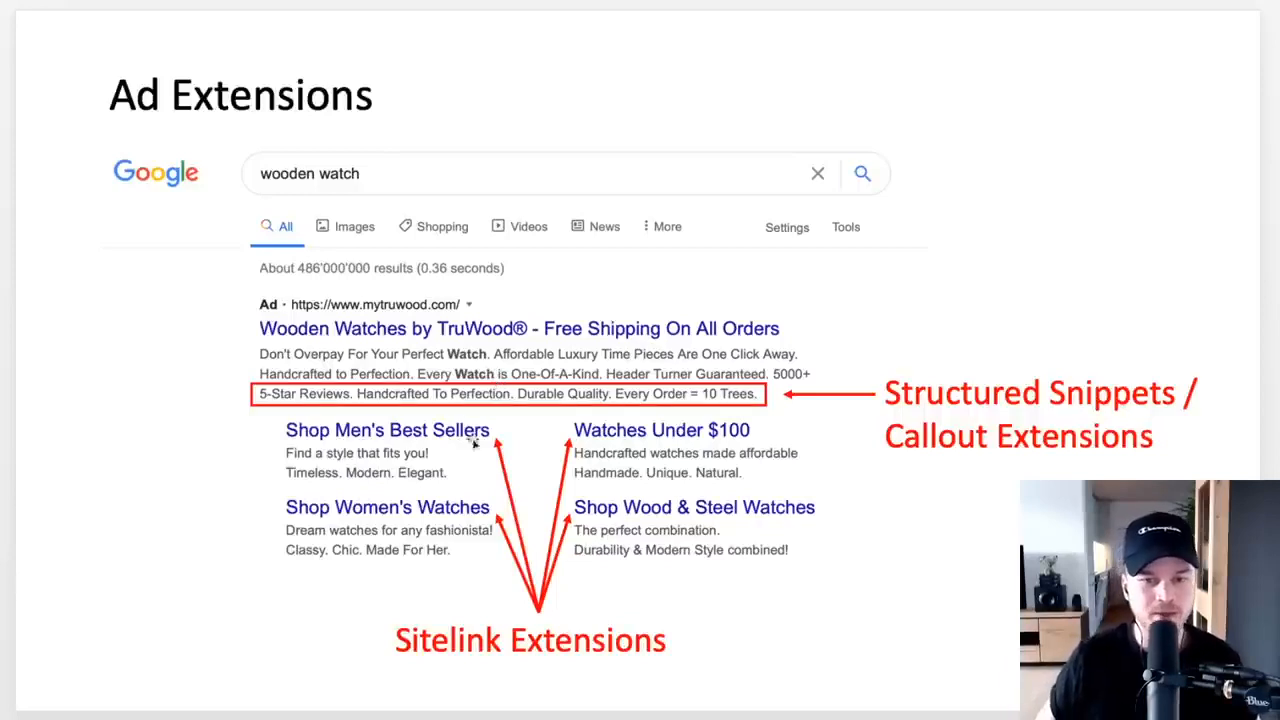
key(Escape)
key(ctrl+Right)
Discard the new callout extension and collapse the callout extensions section.
scroll(467, 387, down, 2)
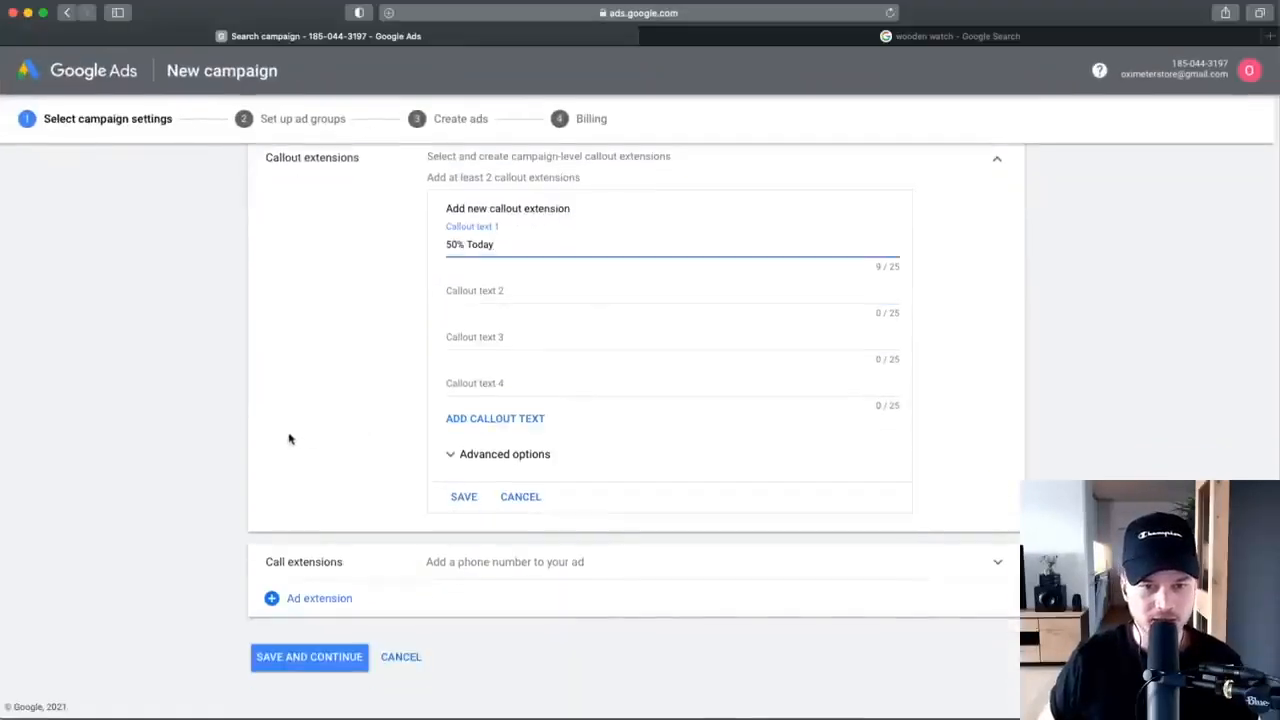
scroll(340, 378, up, 2)
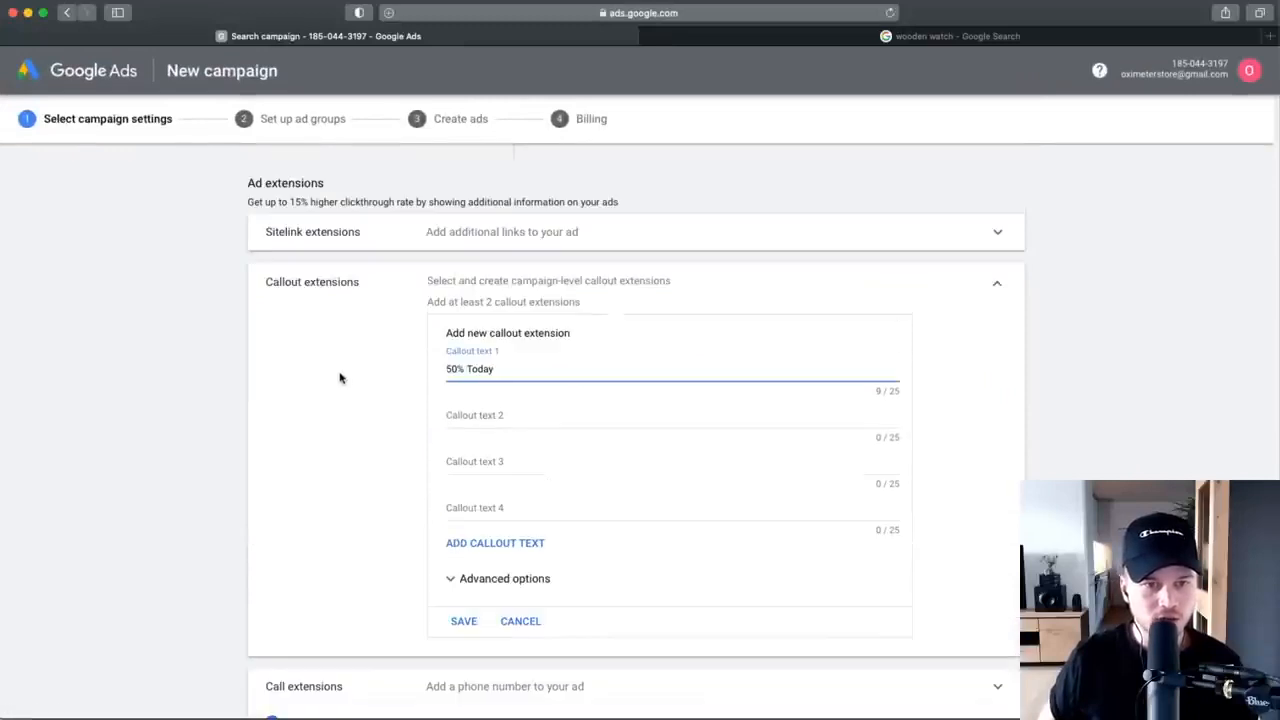
click(520, 621)
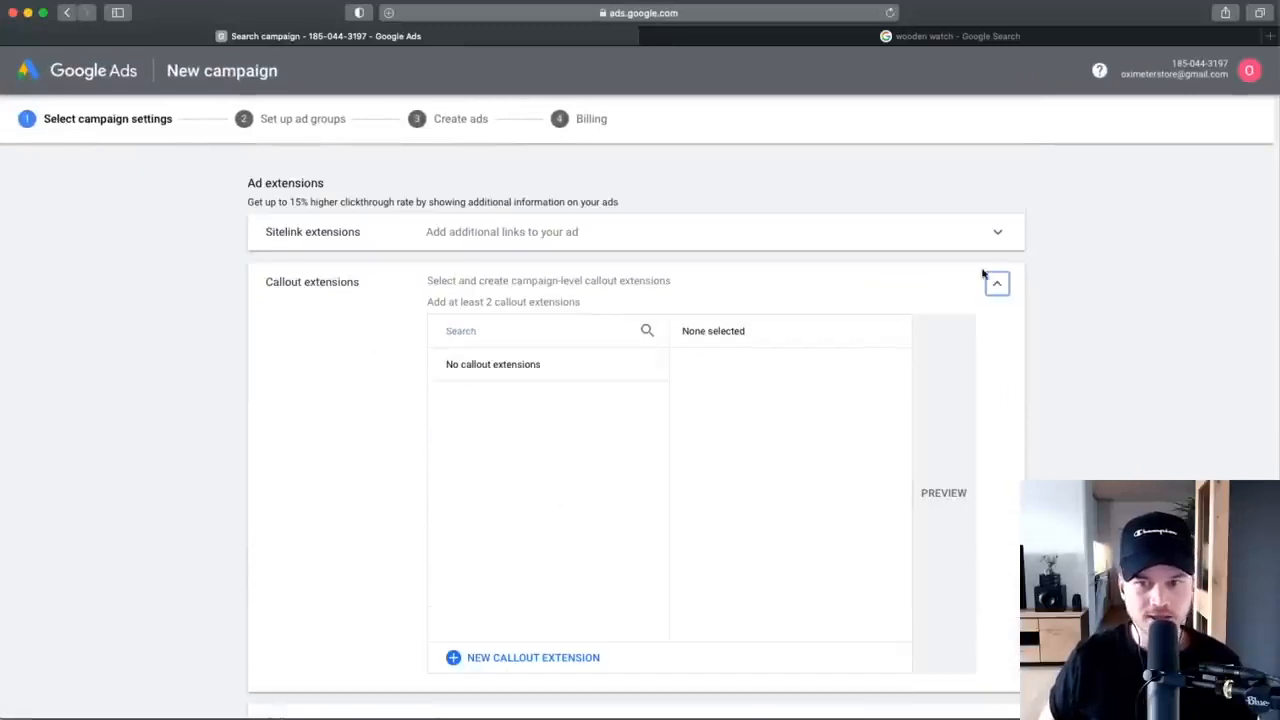
click(995, 283)
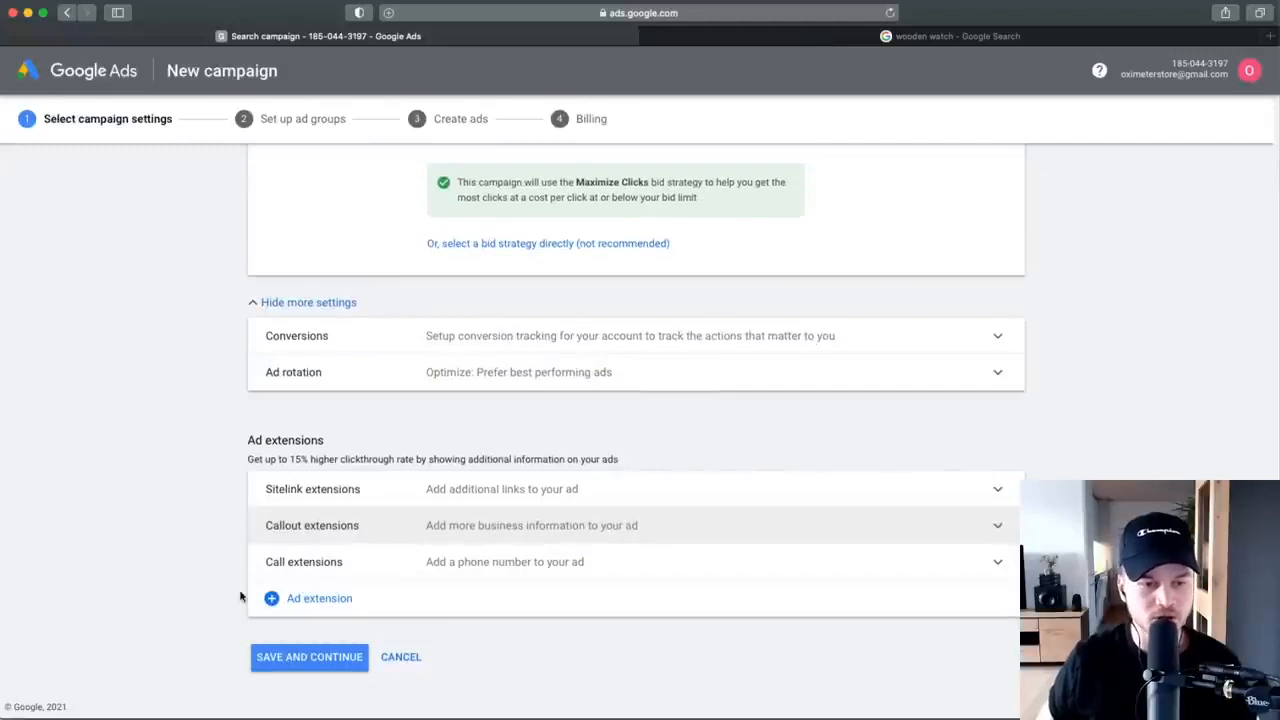
Look over the call extensions section and the list of further ad extension types.
click(336, 562)
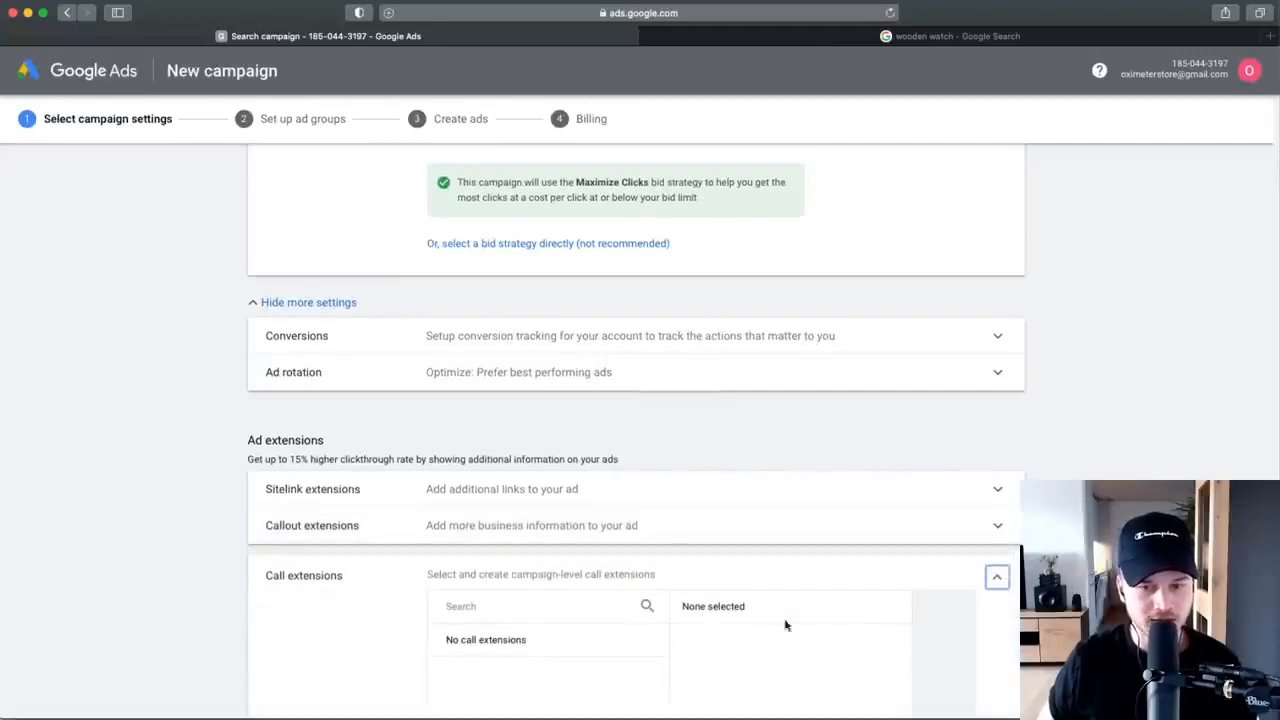
click(998, 577)
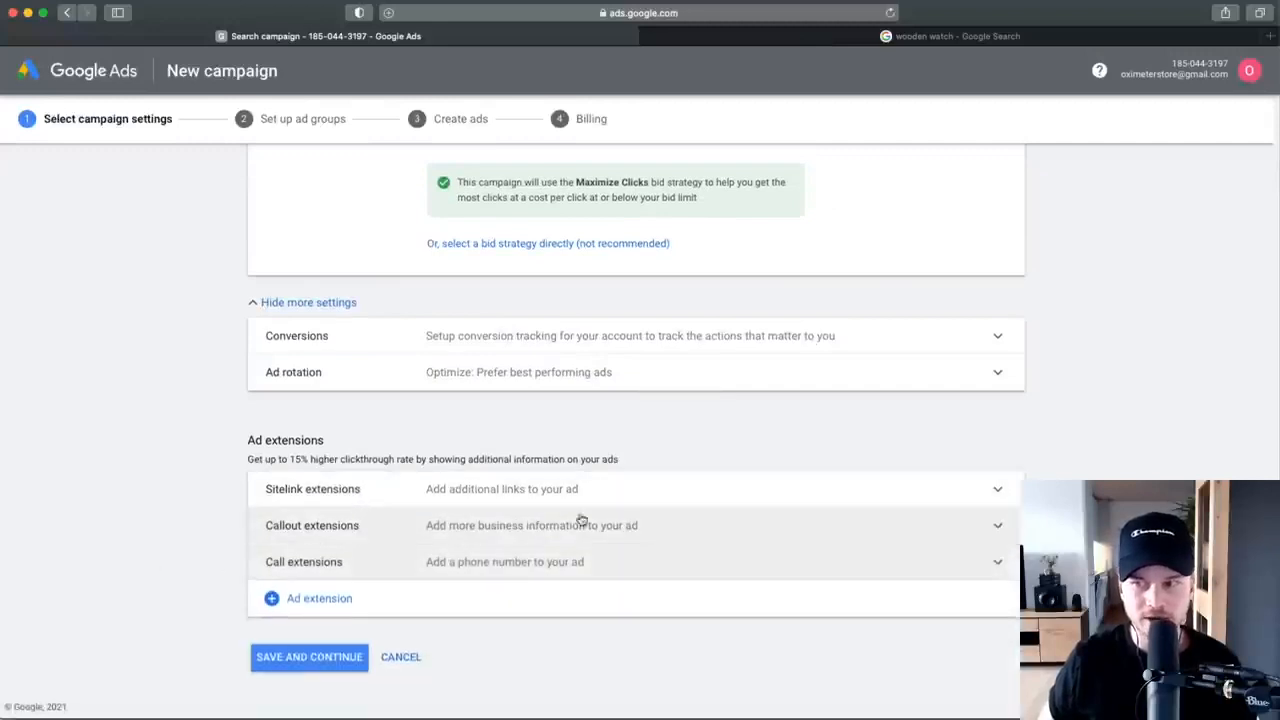
click(271, 604)
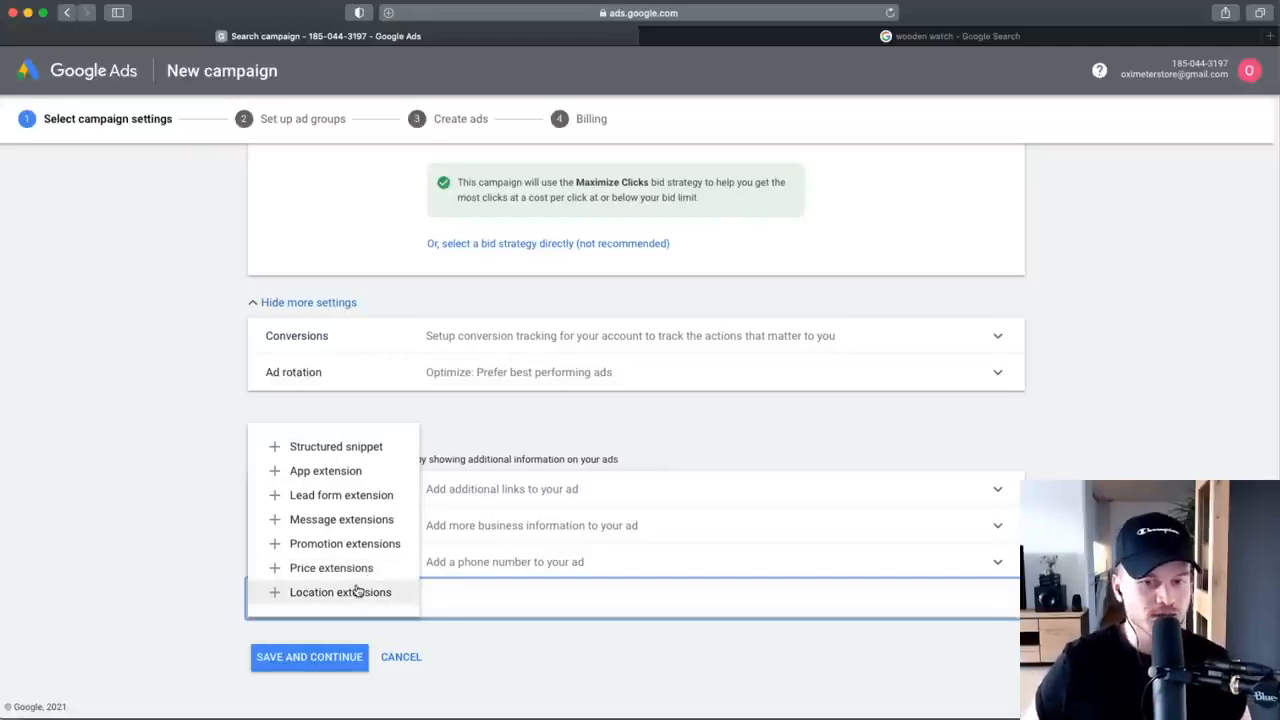
Leave the campaign settings, and continue again from the goal selection page with a Search campaign without a goal's guidance.
click(418, 663)
click(843, 409)
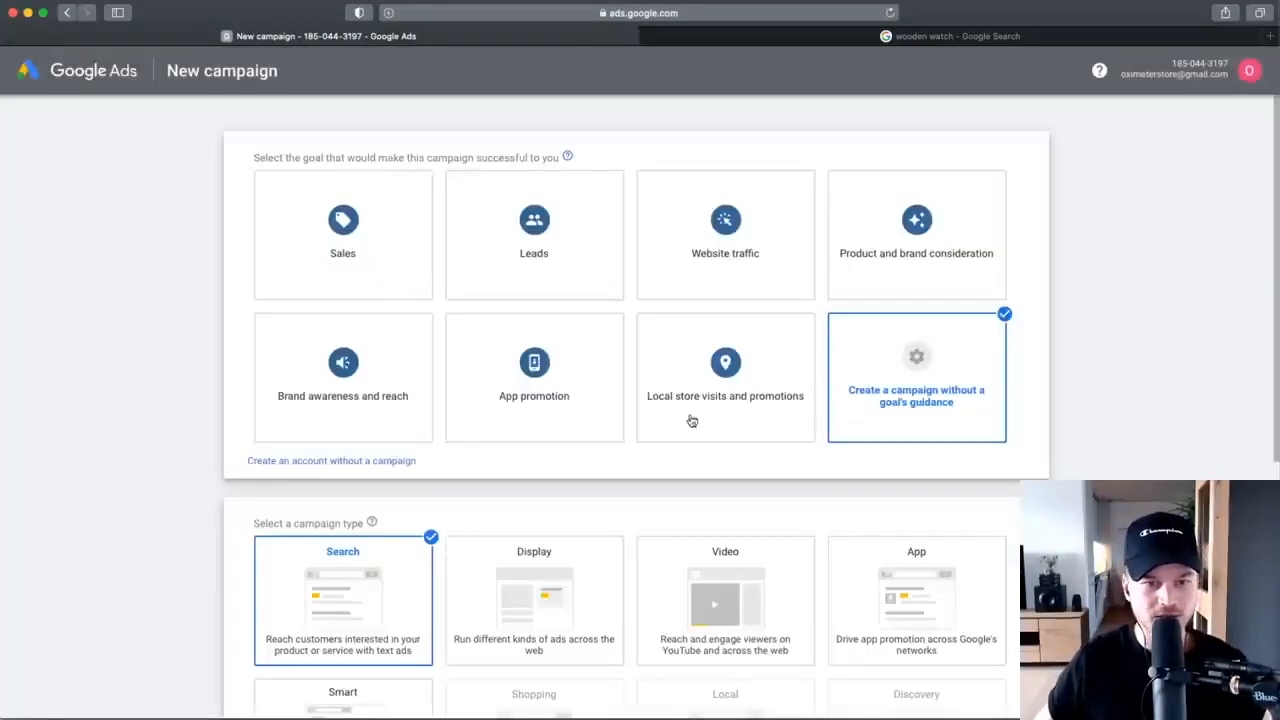
scroll(151, 523, down, 5)
click(310, 635)
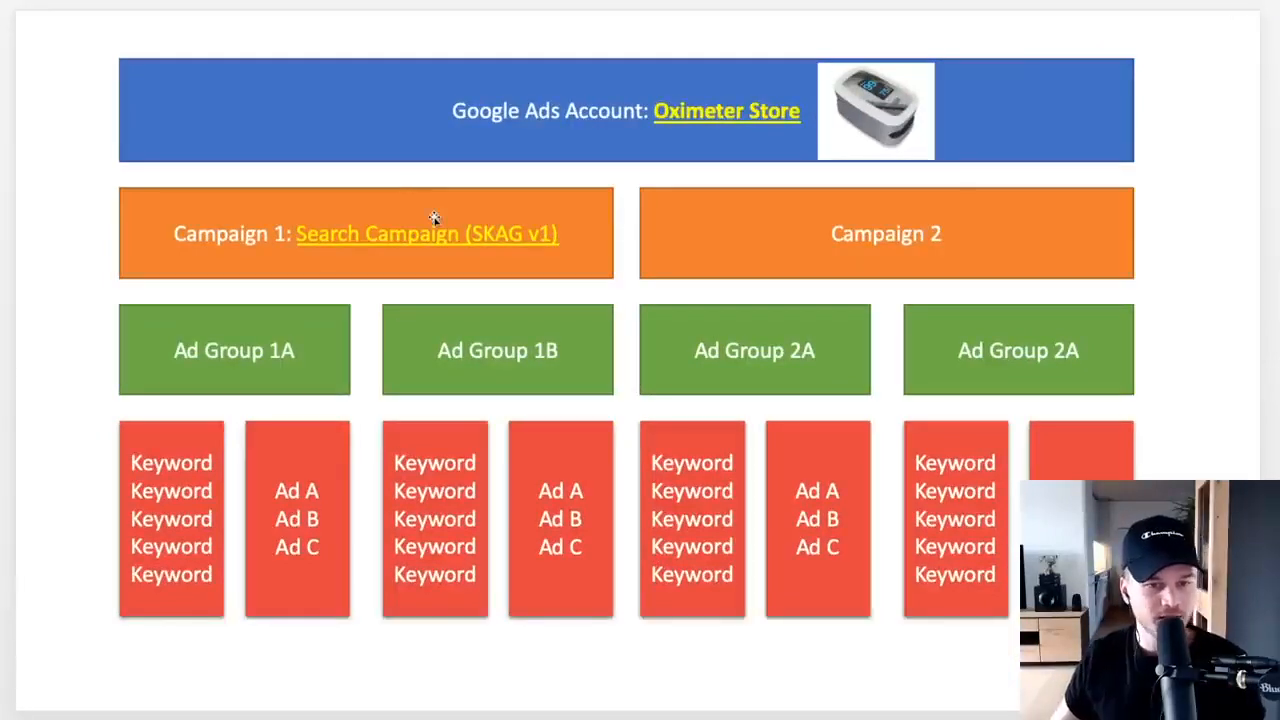
Examine the presentation slides on the campaign structure and on the keywords and ads of ad group 1A.
click(186, 366)
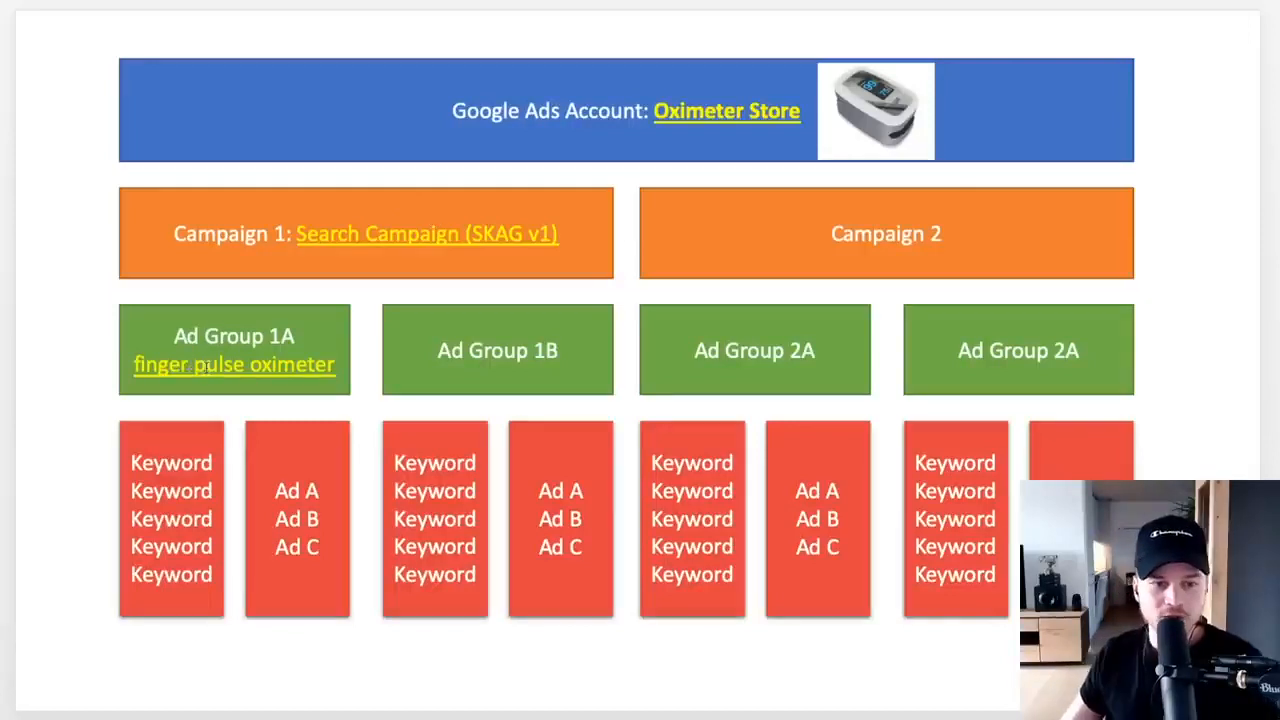
click(206, 368)
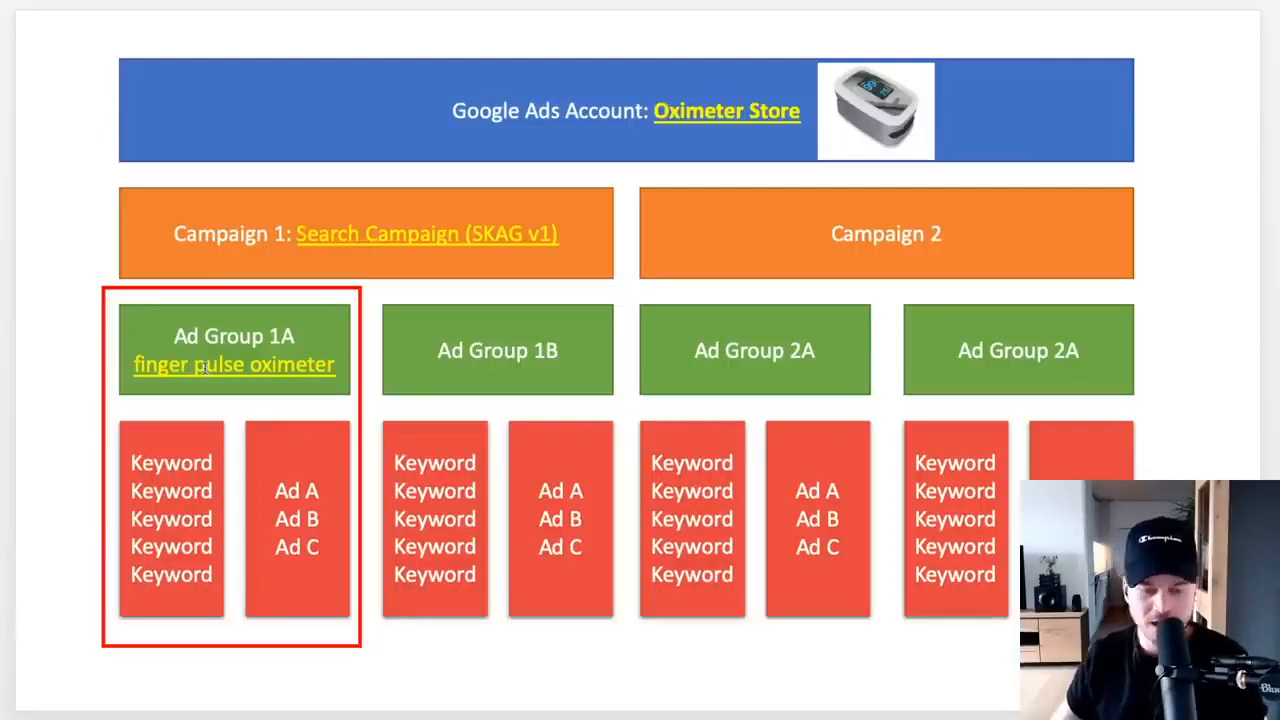
click(203, 368)
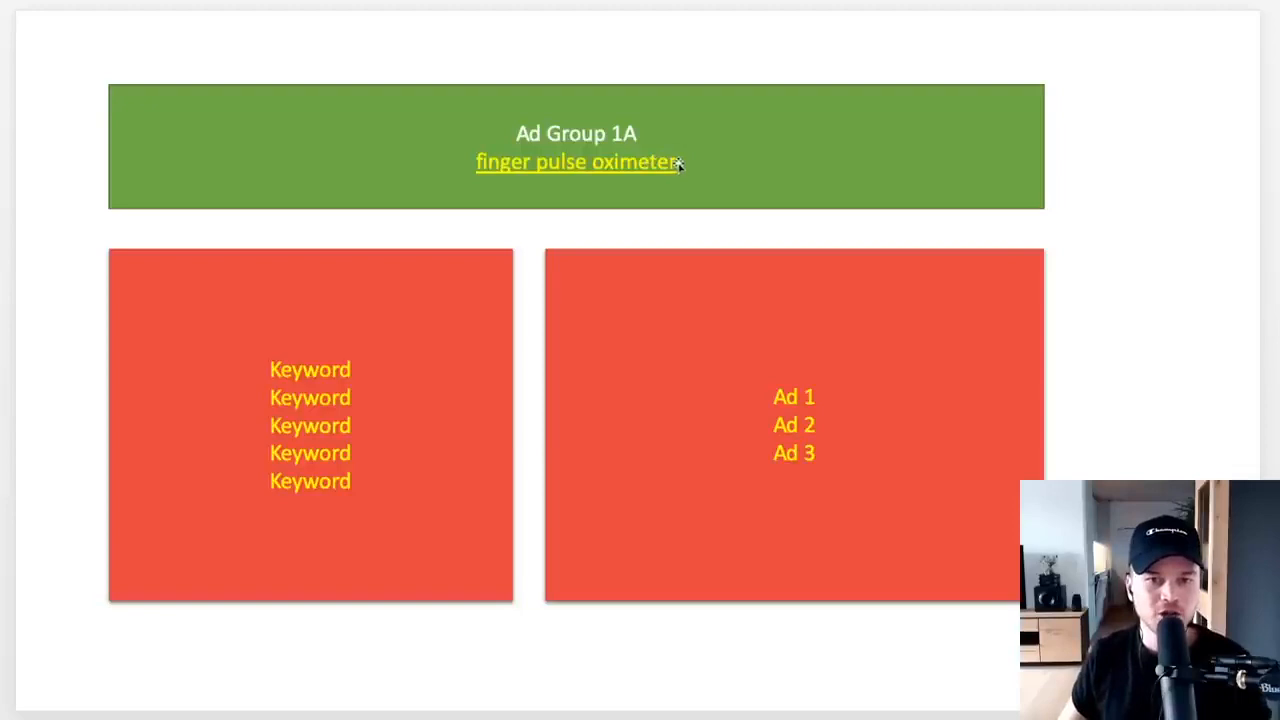
drag(676, 163, 503, 169)
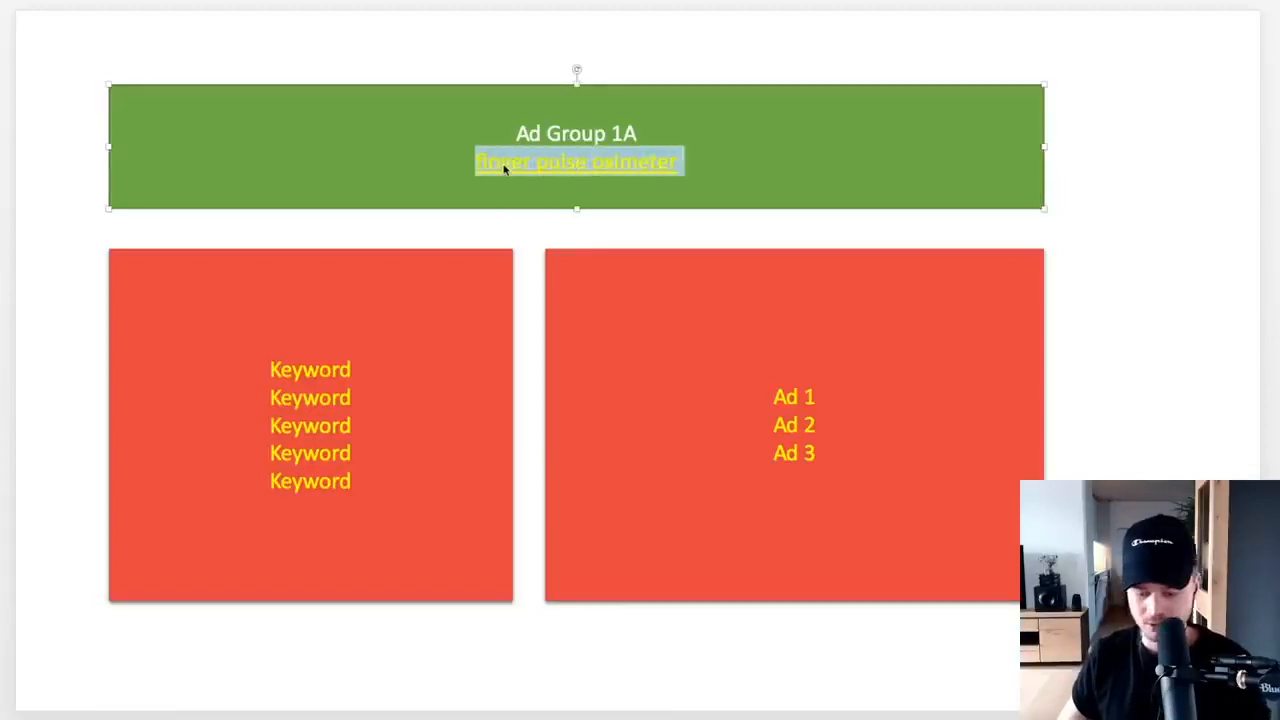
click(717, 211)
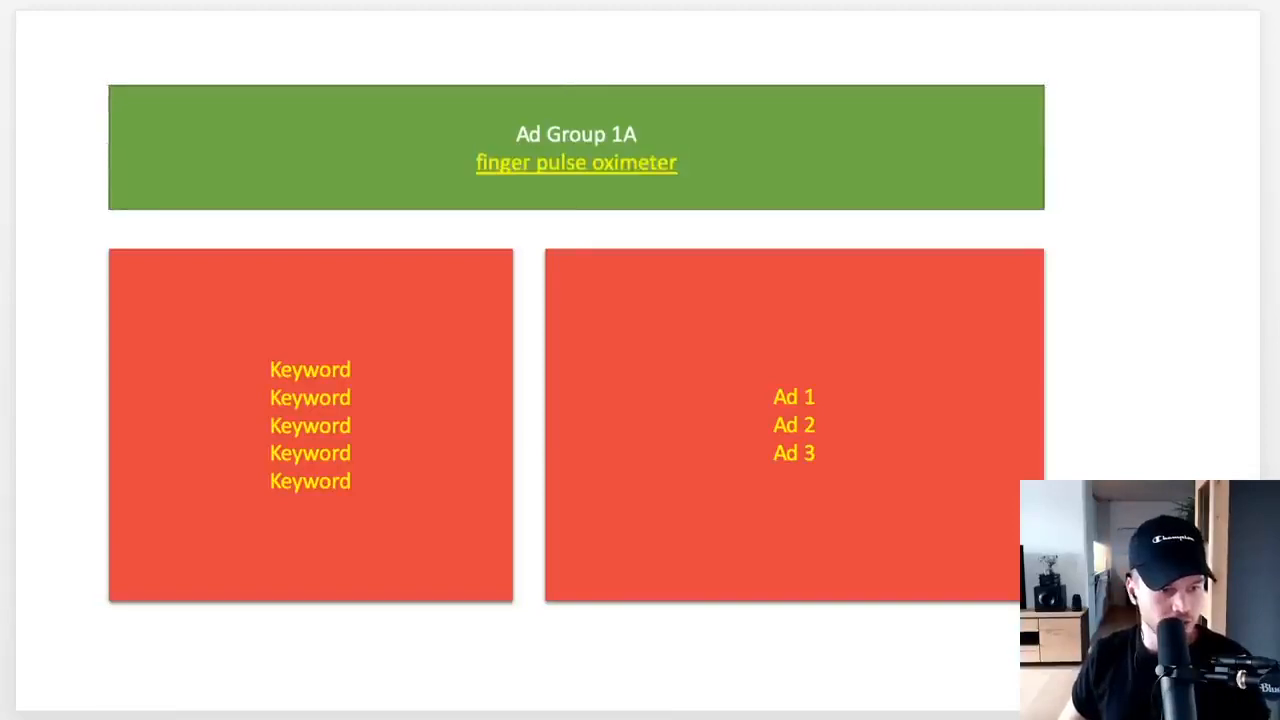
key(Page_Down)
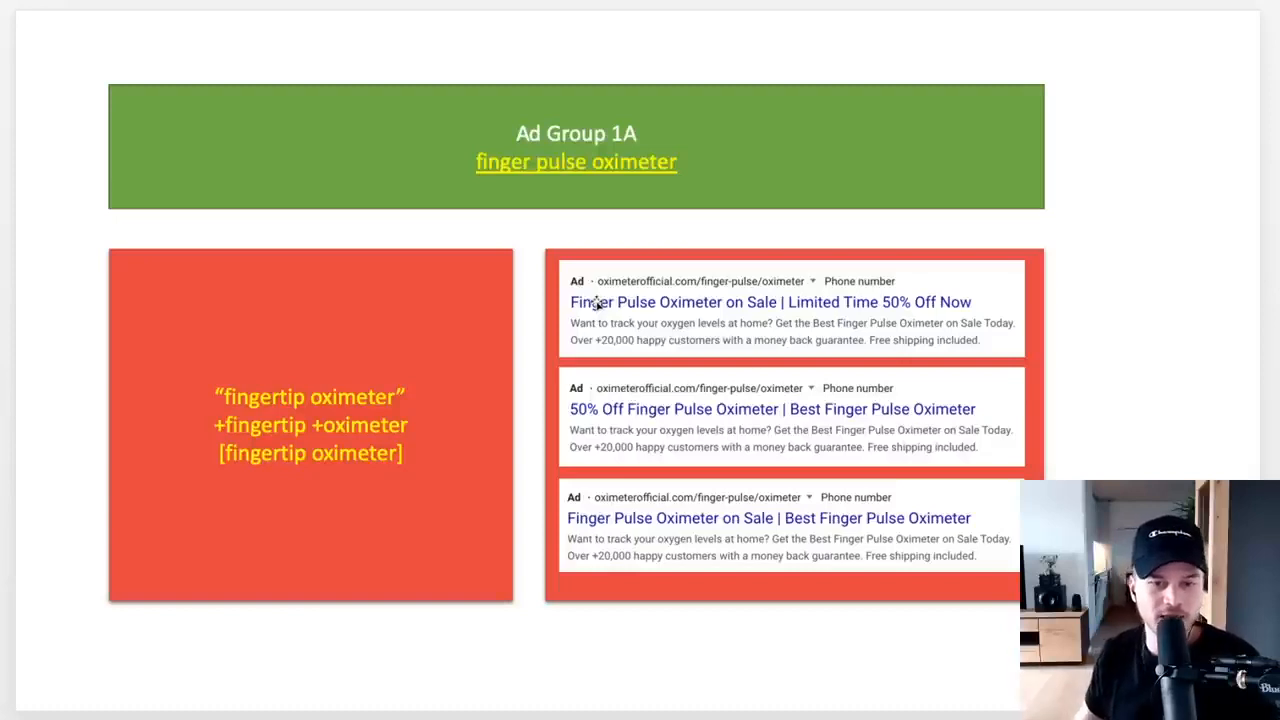
key(Left)
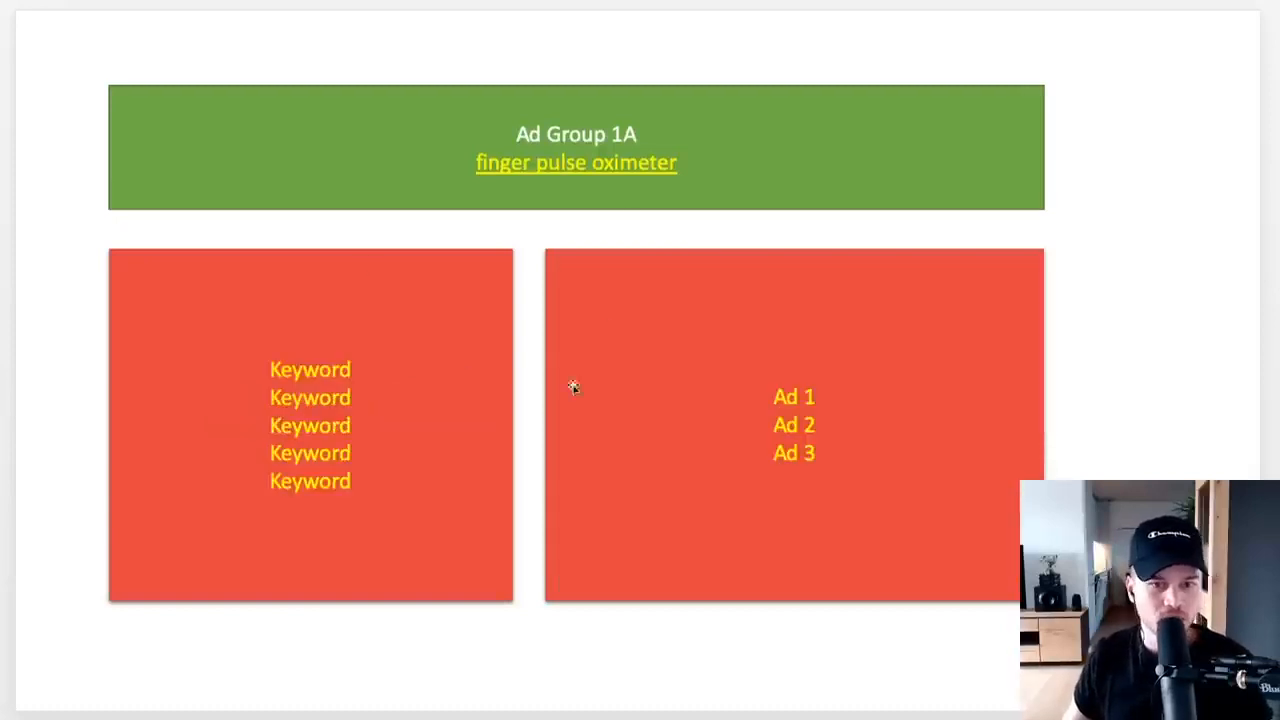
Return to the Google Ads campaign in the browser and name the ad group "finger pulse oximeter".
key(ctrl+Right)
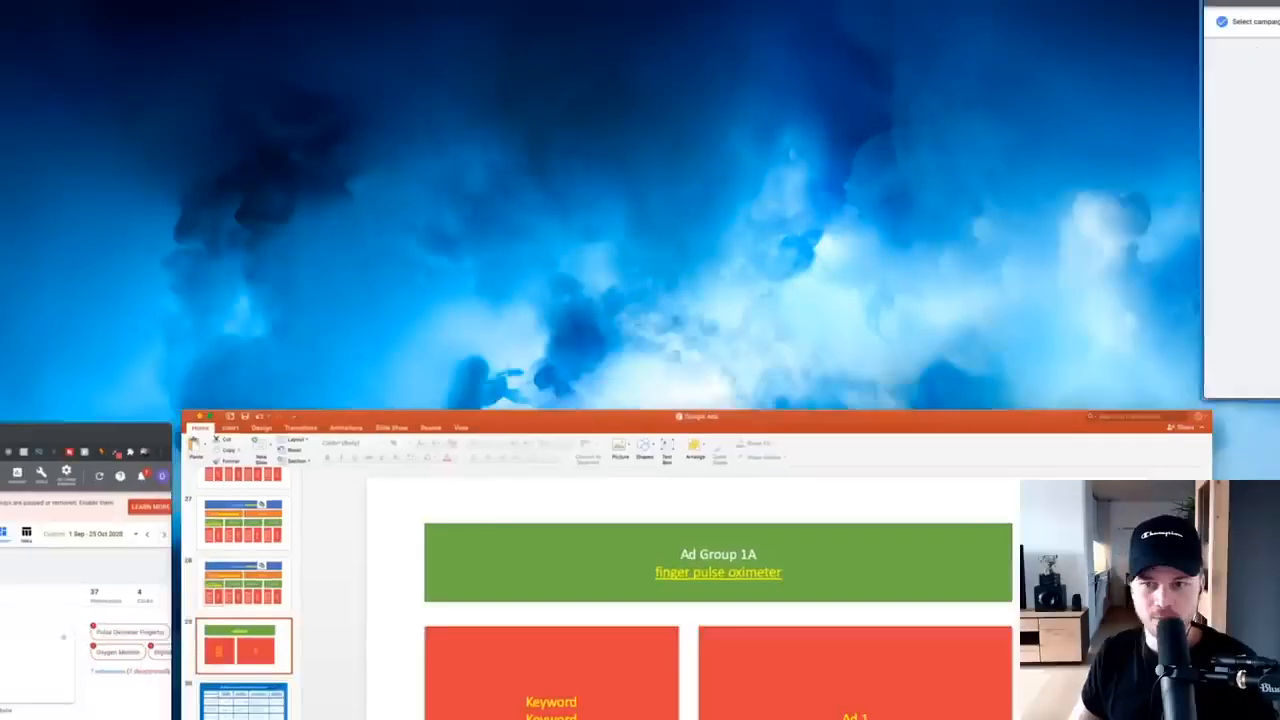
drag(398, 282, 326, 318)
text(finger pulse oximt)
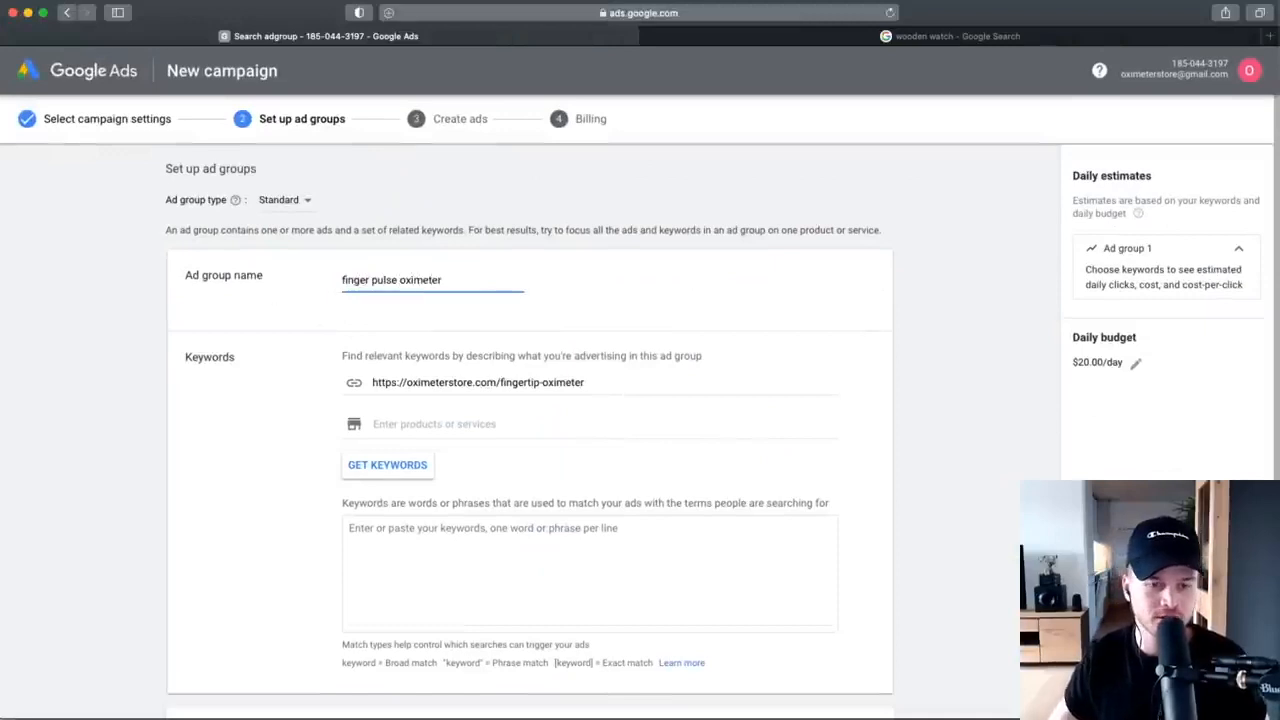
Examine the landing page address and the keyword fields of the ad group.
scroll(323, 335, down, 3)
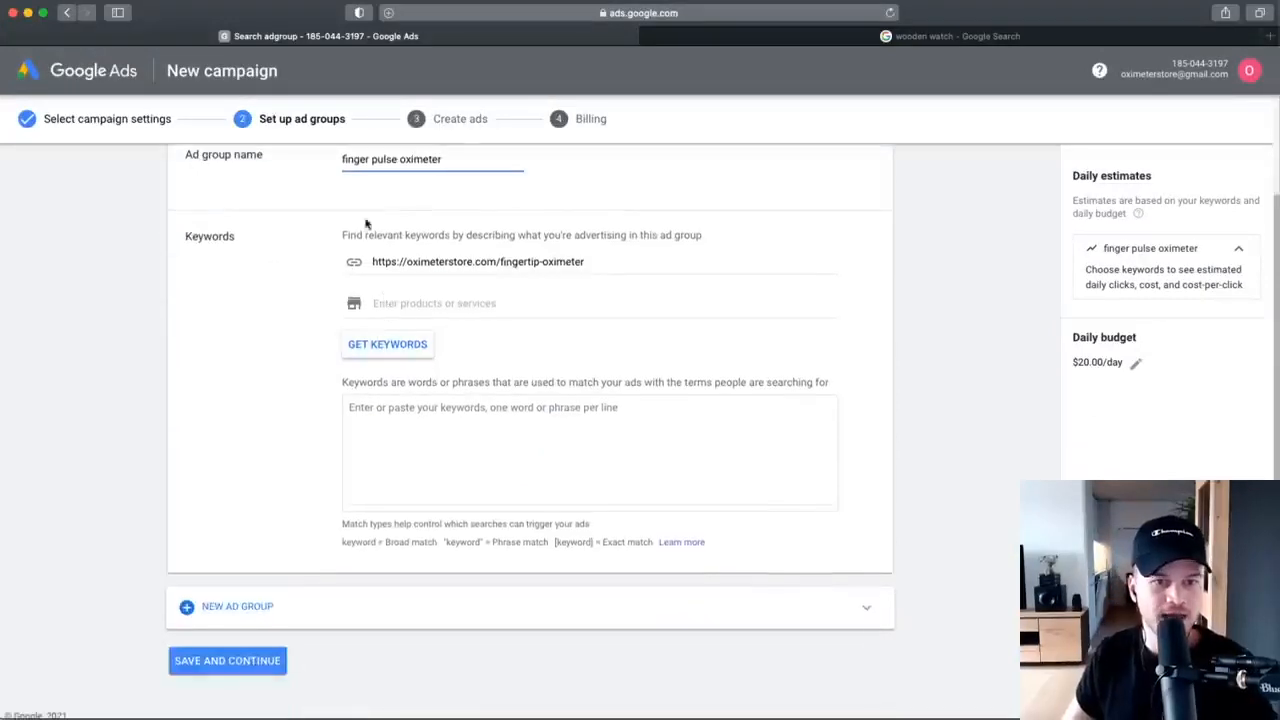
drag(611, 259, 450, 251)
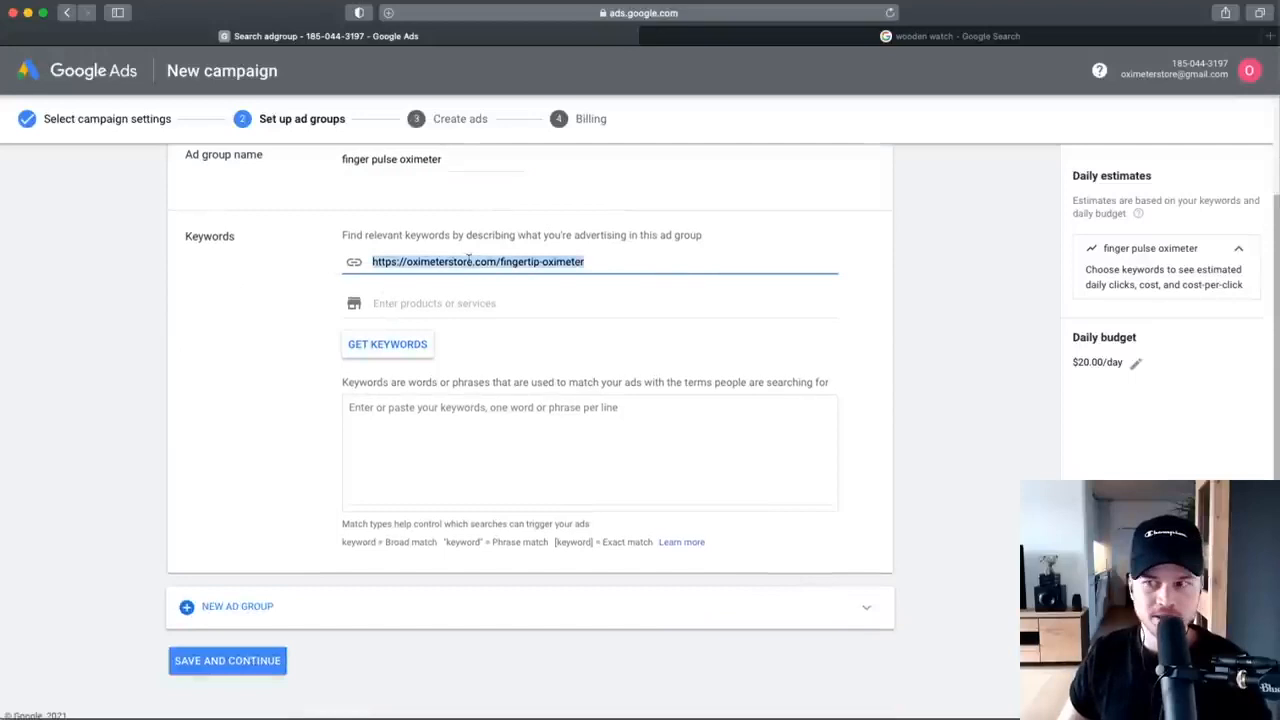
scroll(500, 275, up, 5)
click(658, 366)
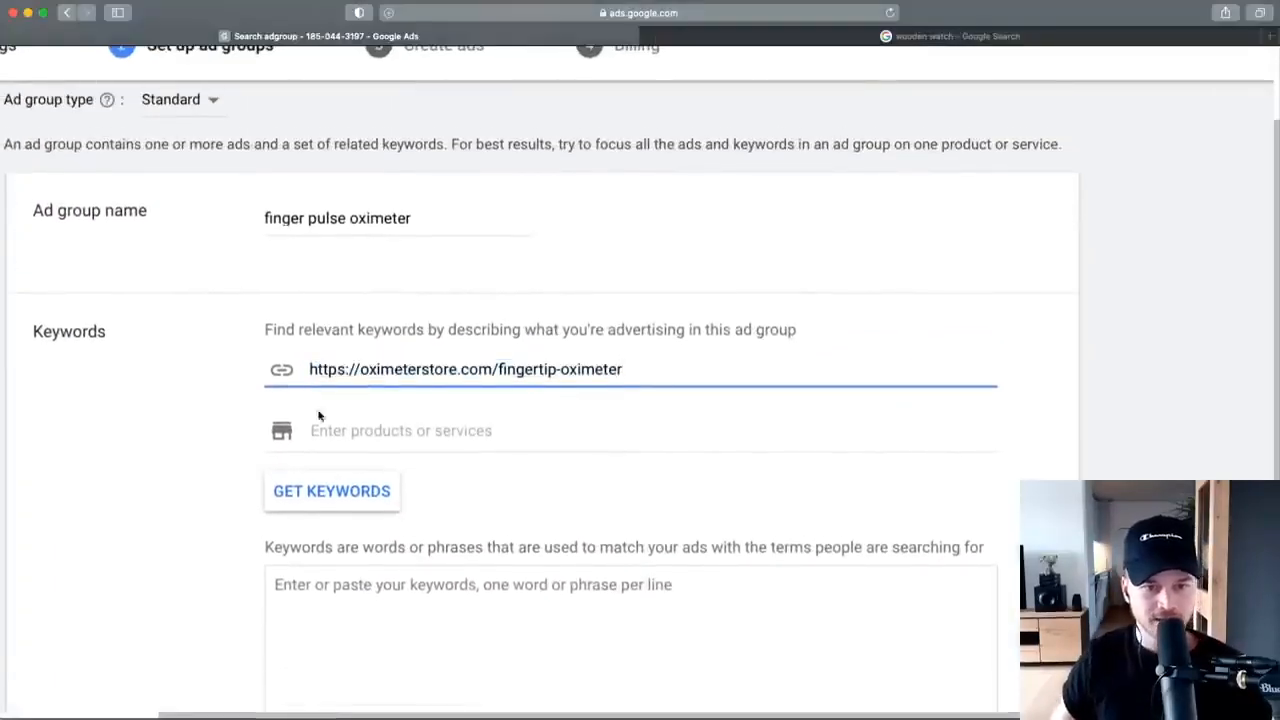
scroll(369, 369, down, 3)
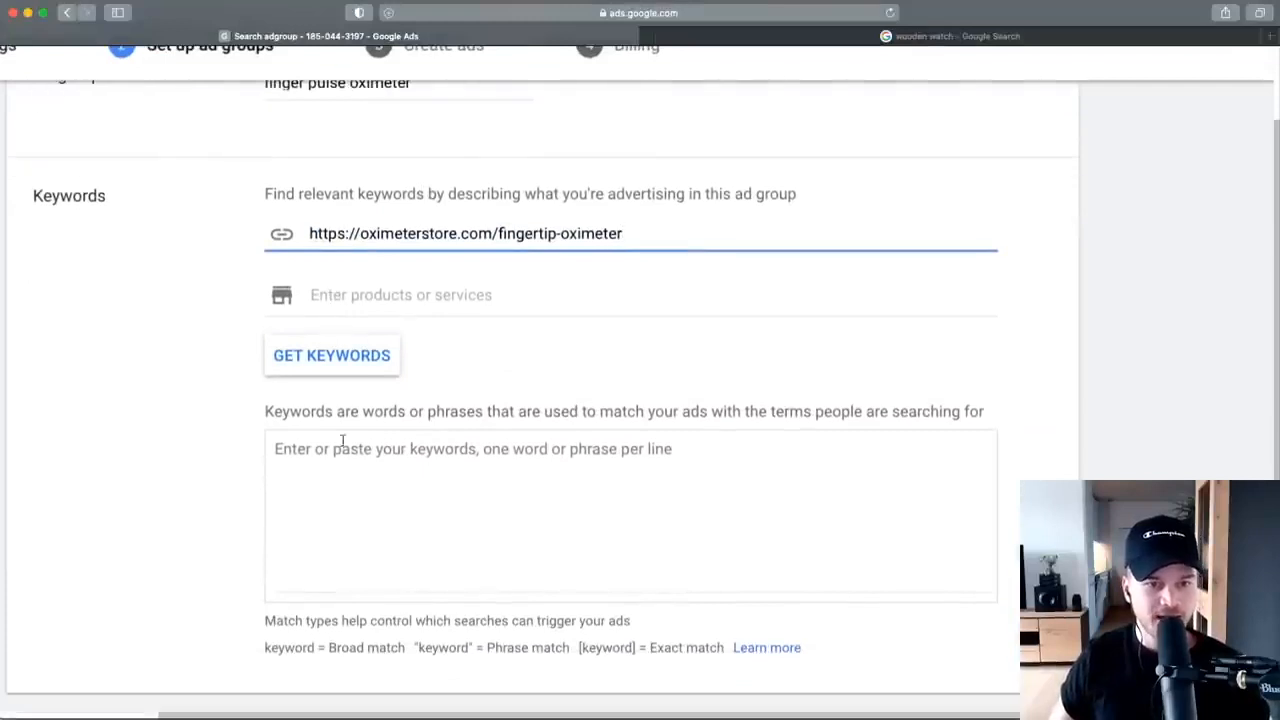
scroll(342, 441, down, 5)
Enter "finger pulse oximeter" as the first keyword of the ad group.
click(372, 465)
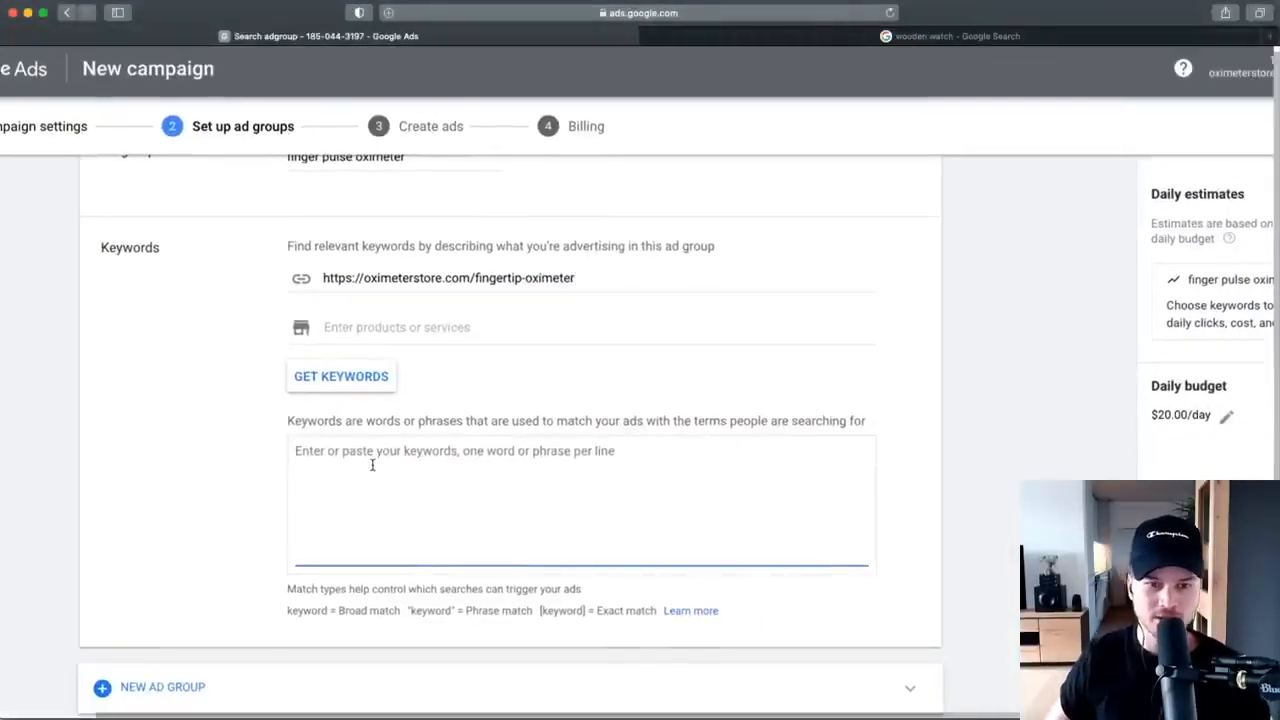
scroll(372, 465, down, 3)
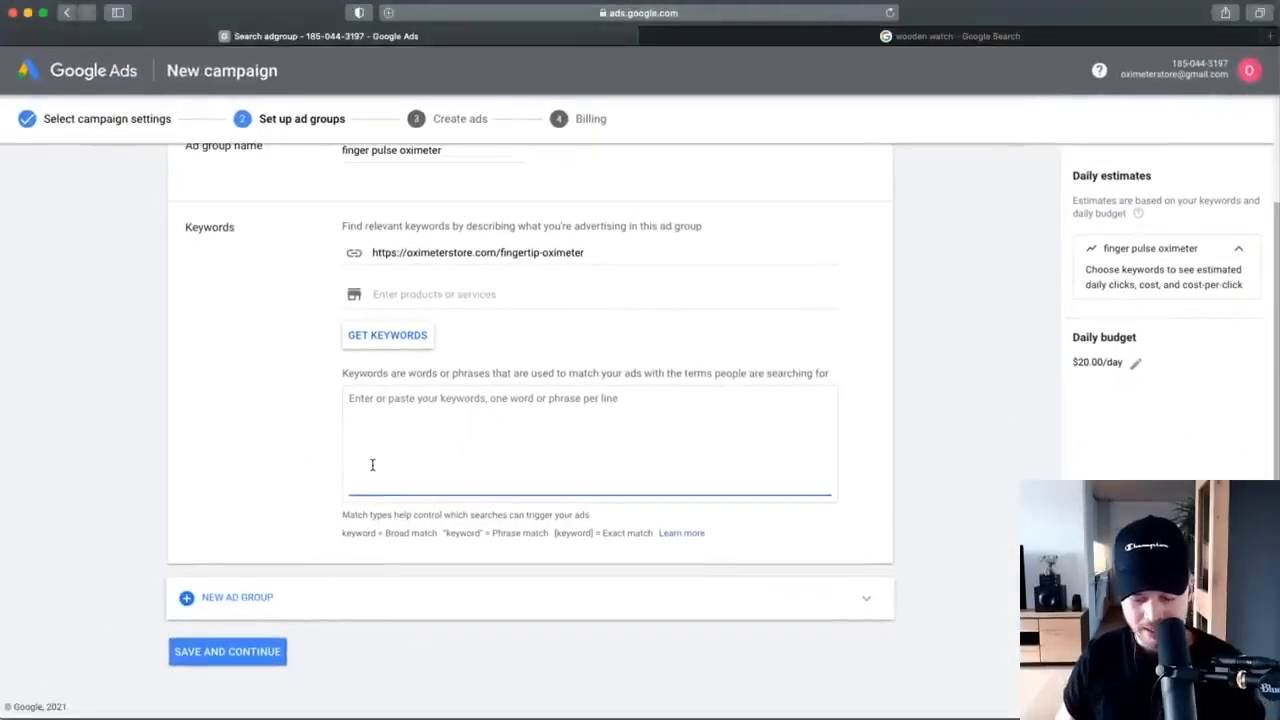
text(fib)
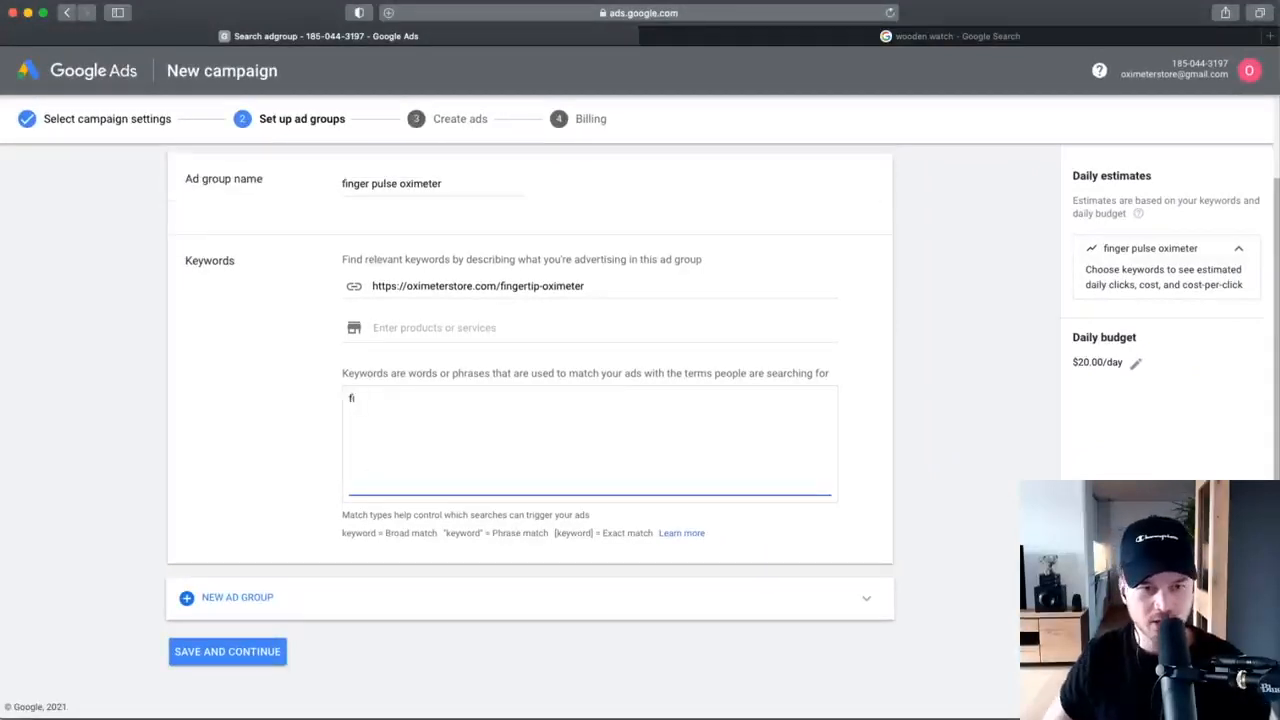
scroll(385, 405, up, 5)
text(ner o)
key(BackSpace)
key(BackSpace)
key(BackSpace)
key(BackSpace)
text(ger pulse oximeter)
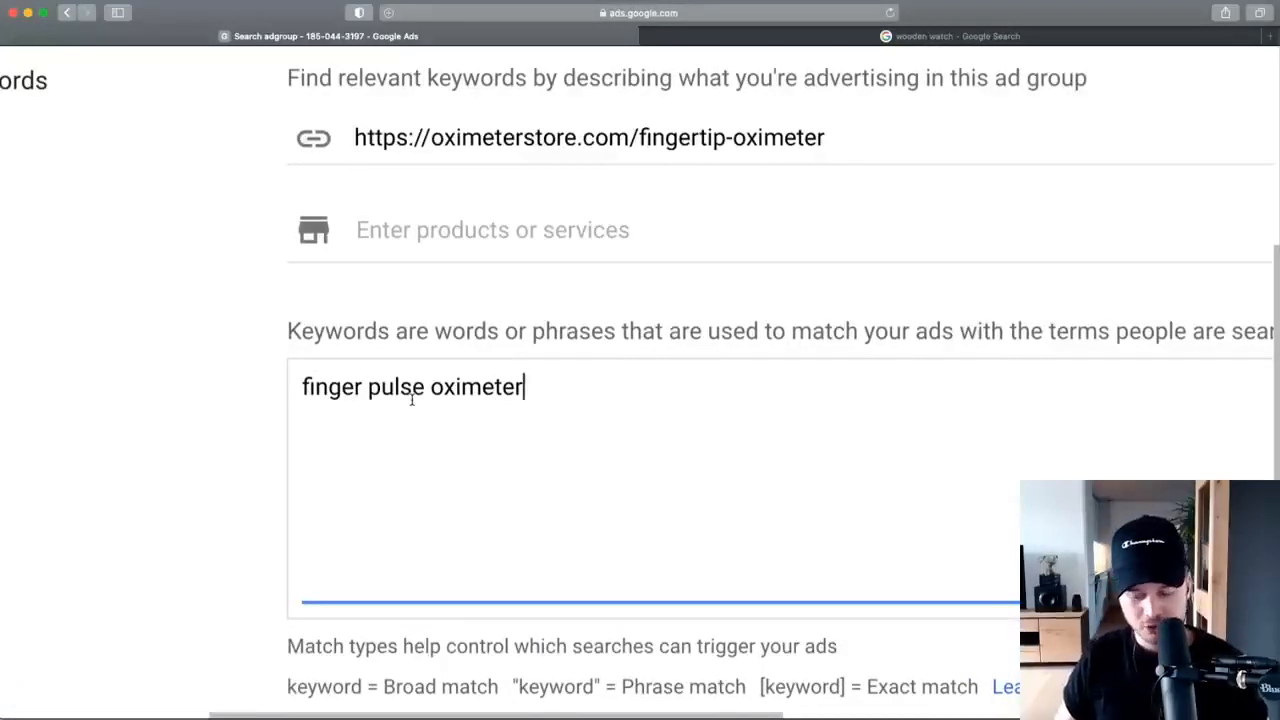
Enclose the keyword in square brackets to make it the exact match [finger pulse oximeter].
text(])
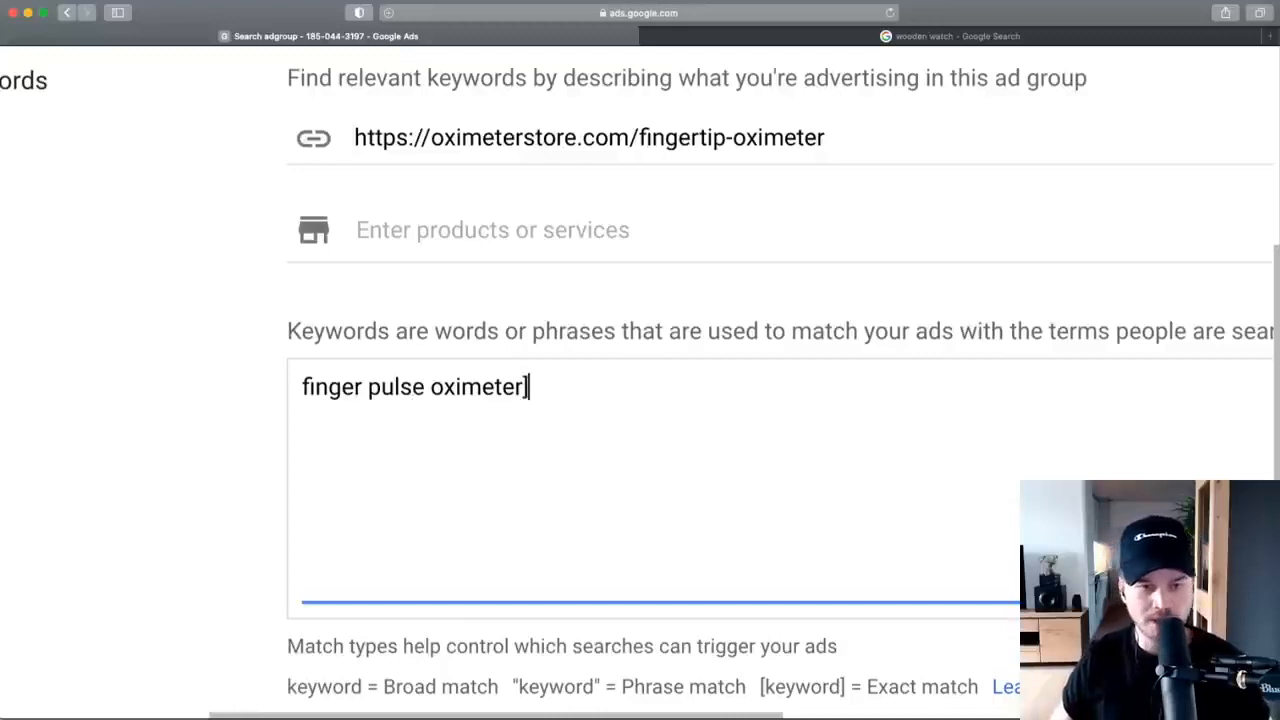
click(301, 388)
text([)
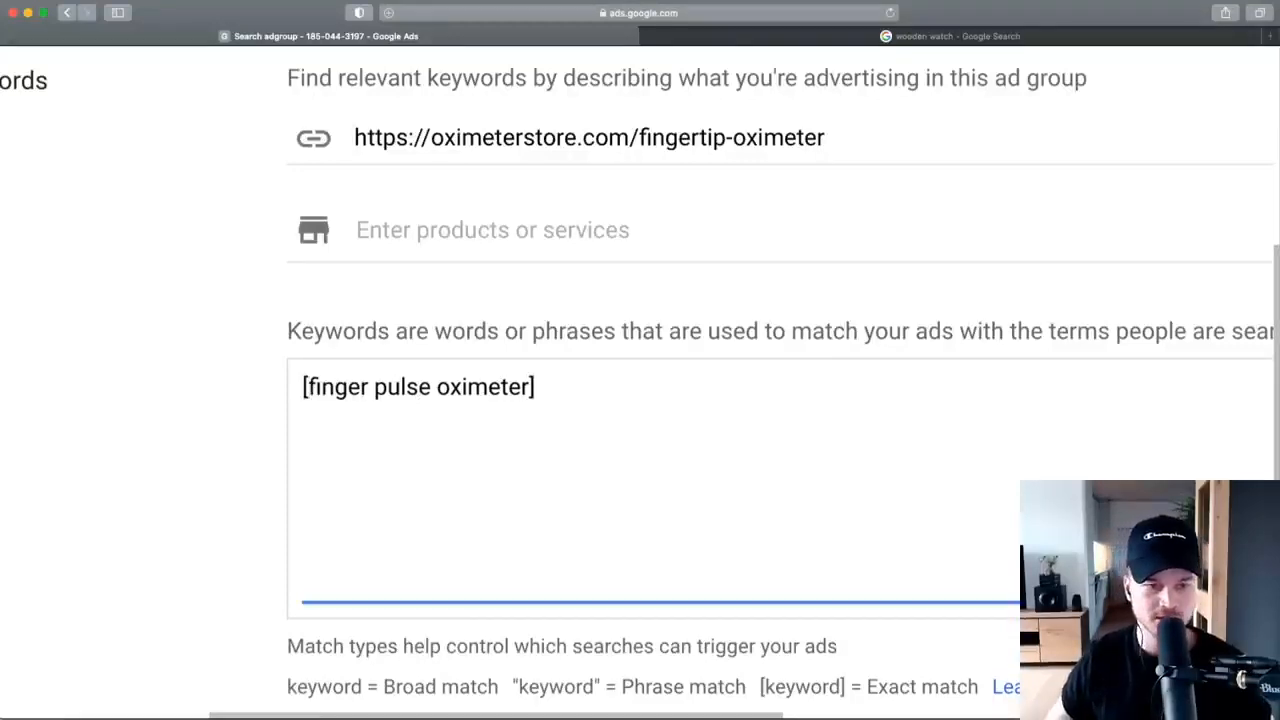
click(534, 387)
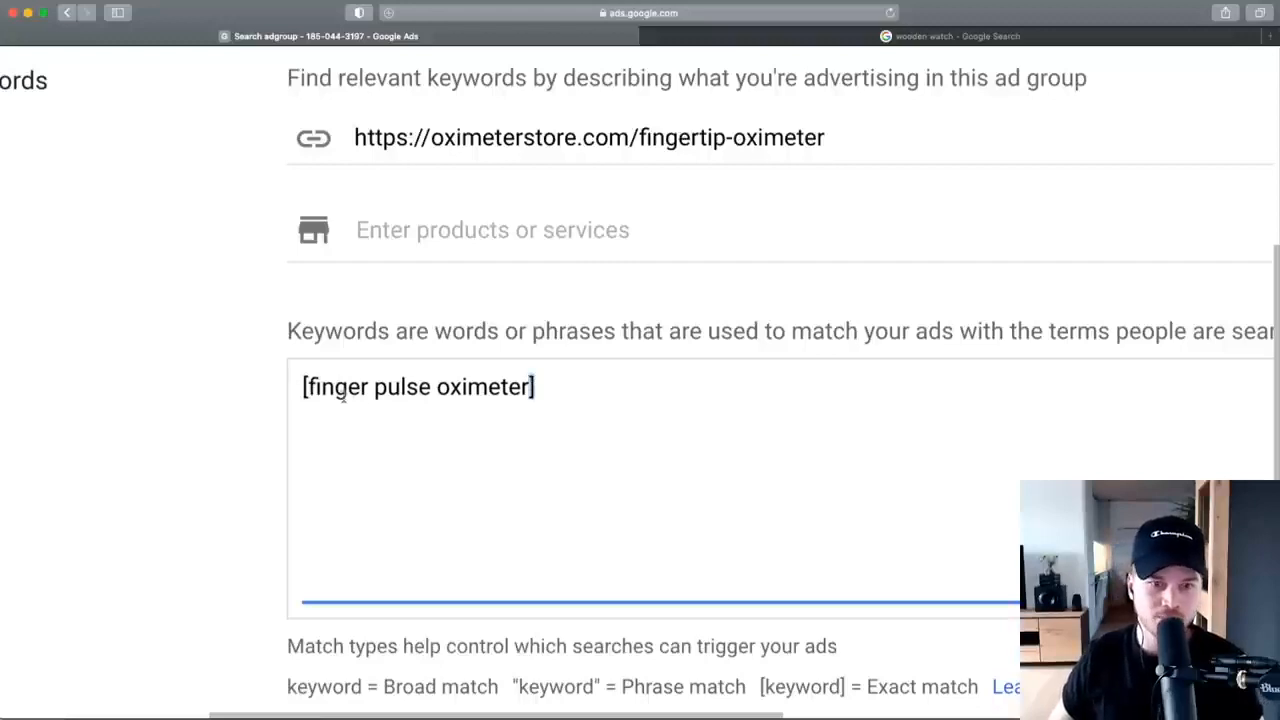
scroll(534, 387, up, 3)
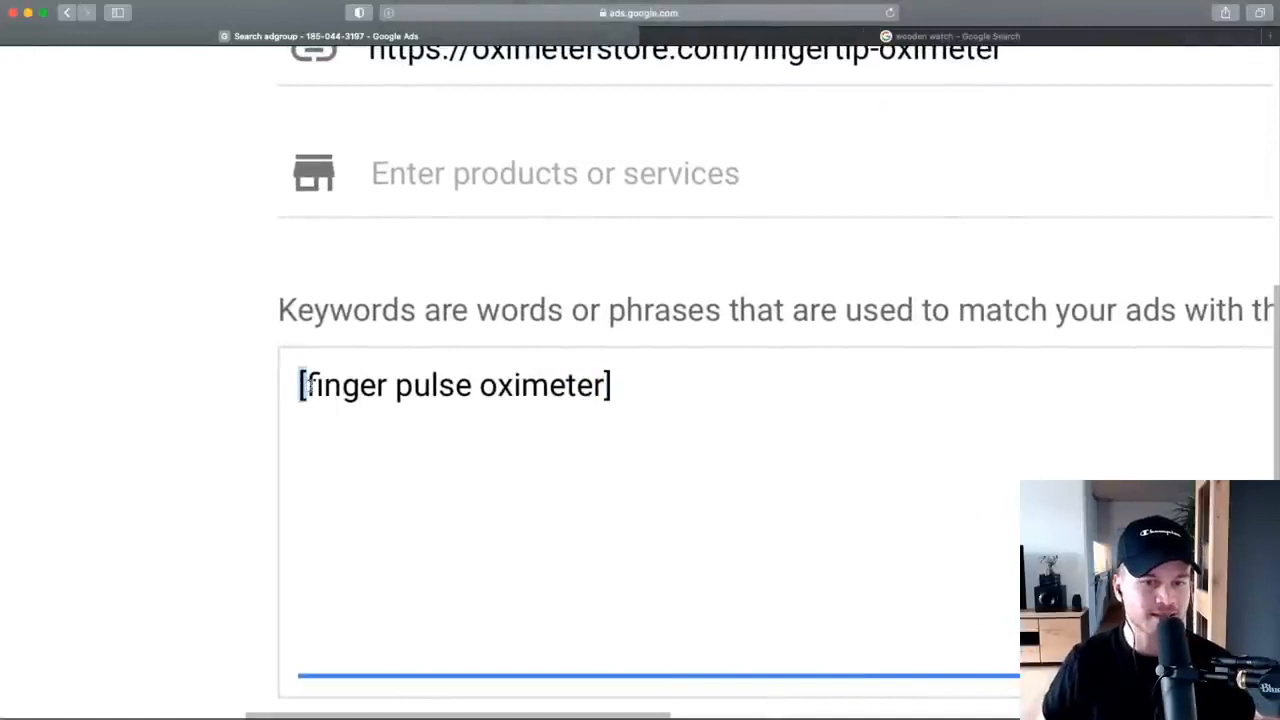
scroll(308, 386, down, 3)
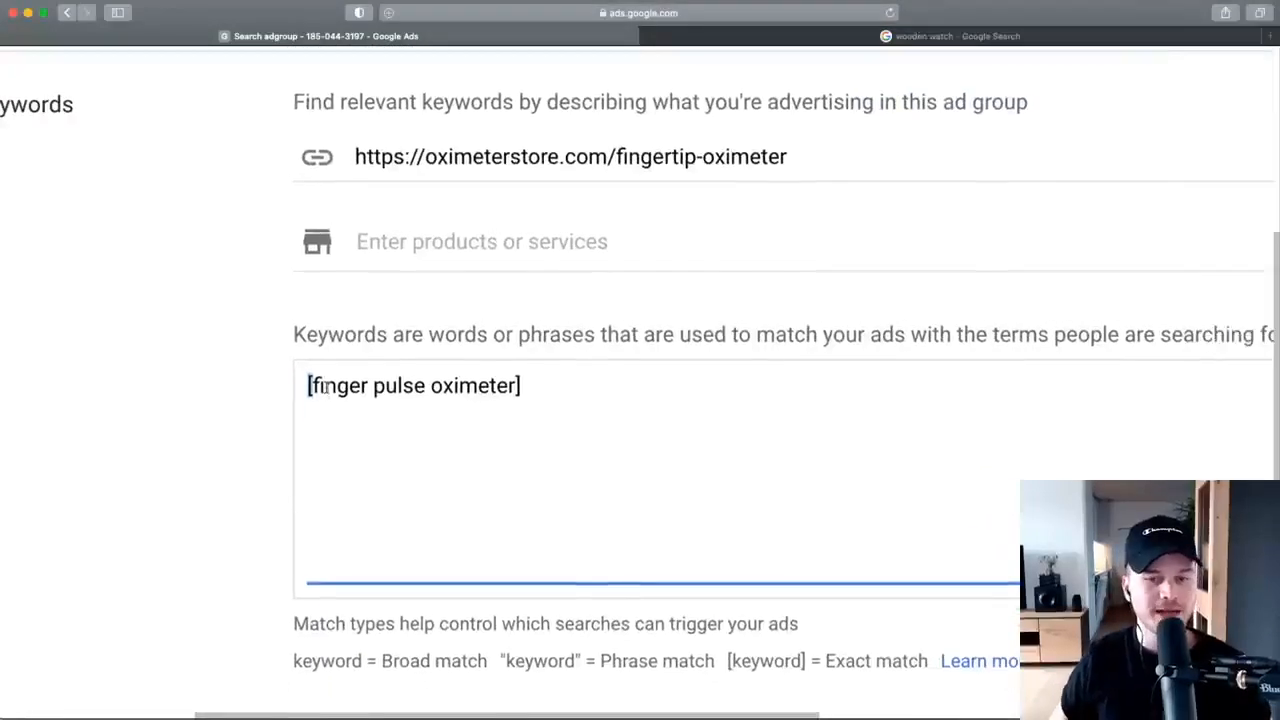
scroll(325, 388, down, 3)
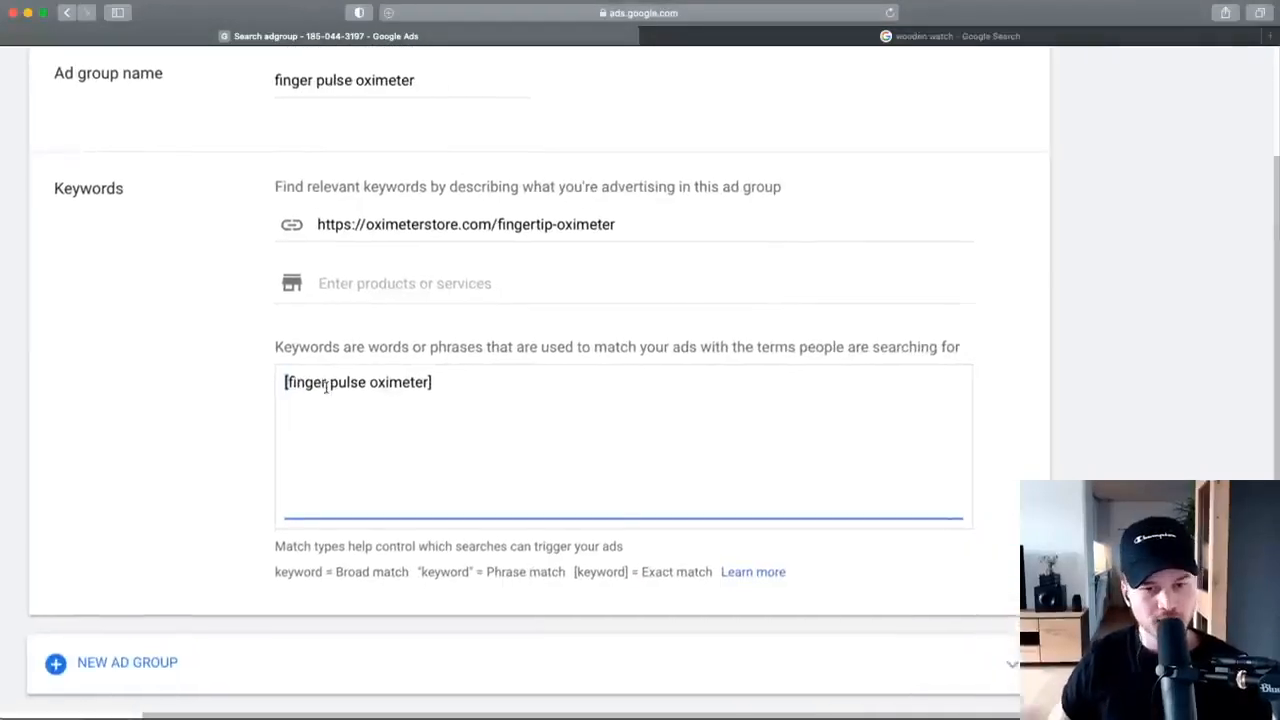
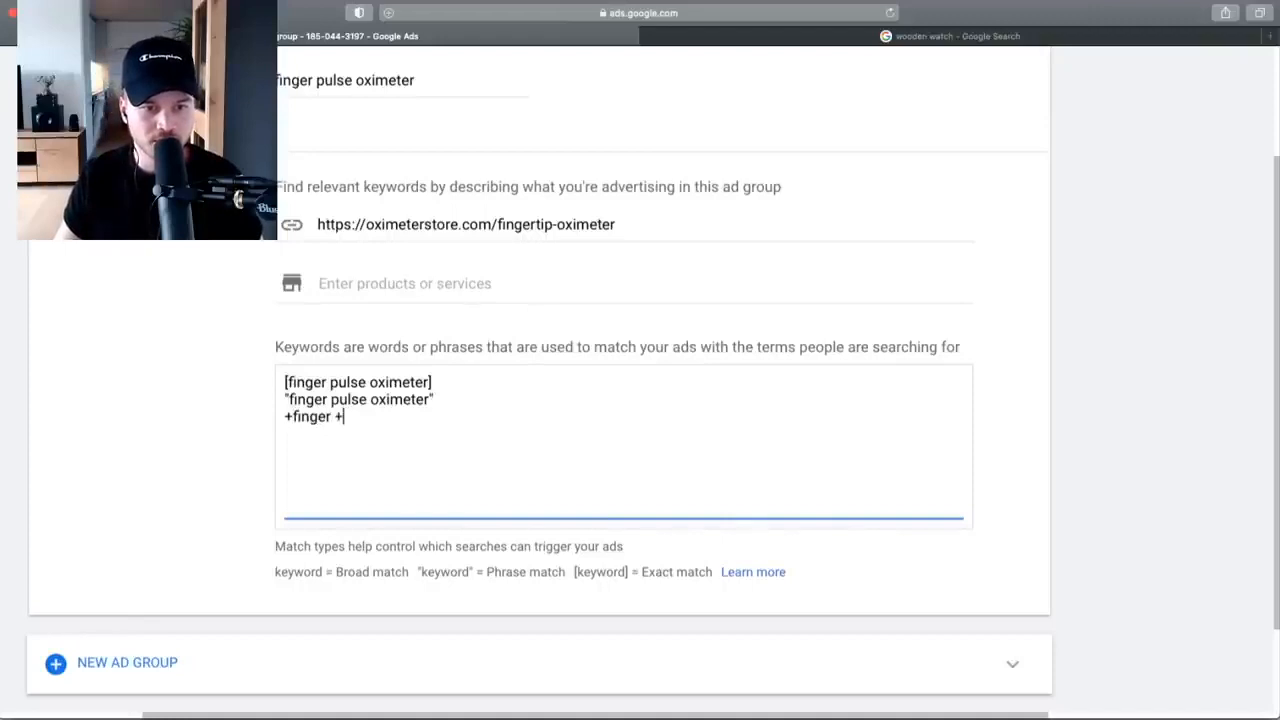
Complete the broad match modifier keyword +finger +pulse +oximeter below the phrase match keyword.
text(ximeter)
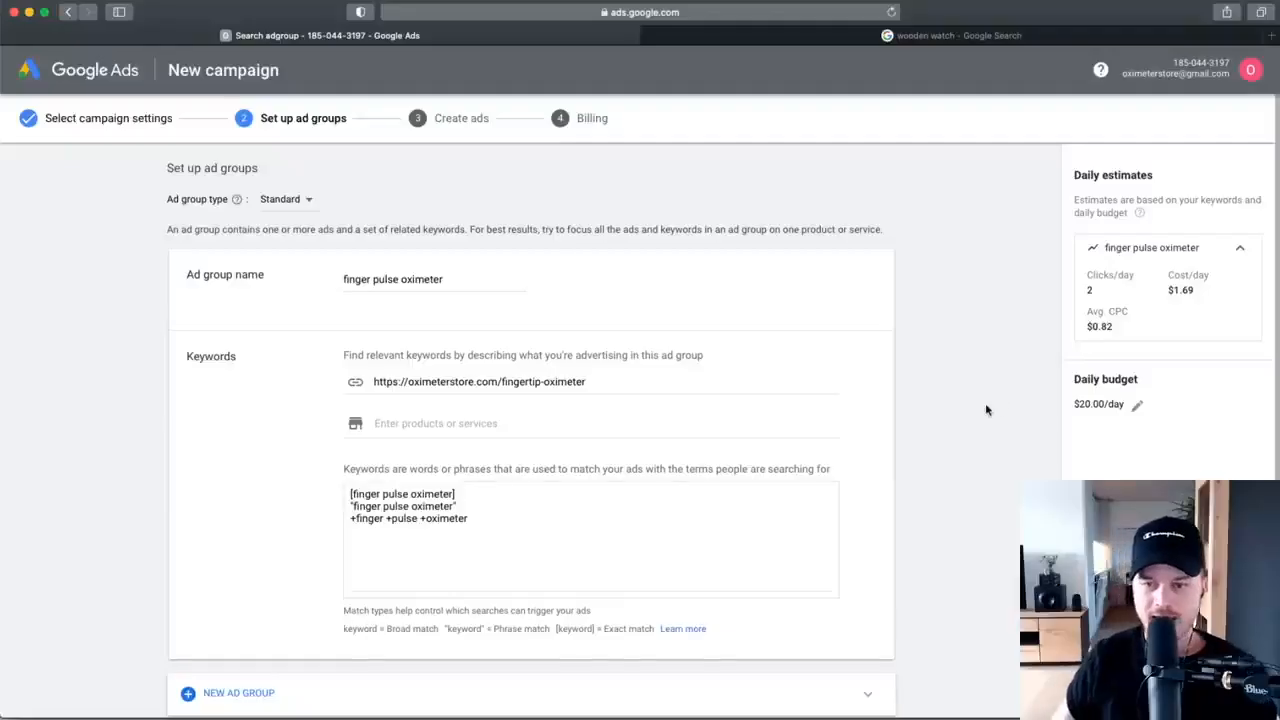
Examine the daily estimates for clicks, cost and average CPC alongside the keywords of the finger pulse oximeter ad group.
scroll(985, 410, up, 5)
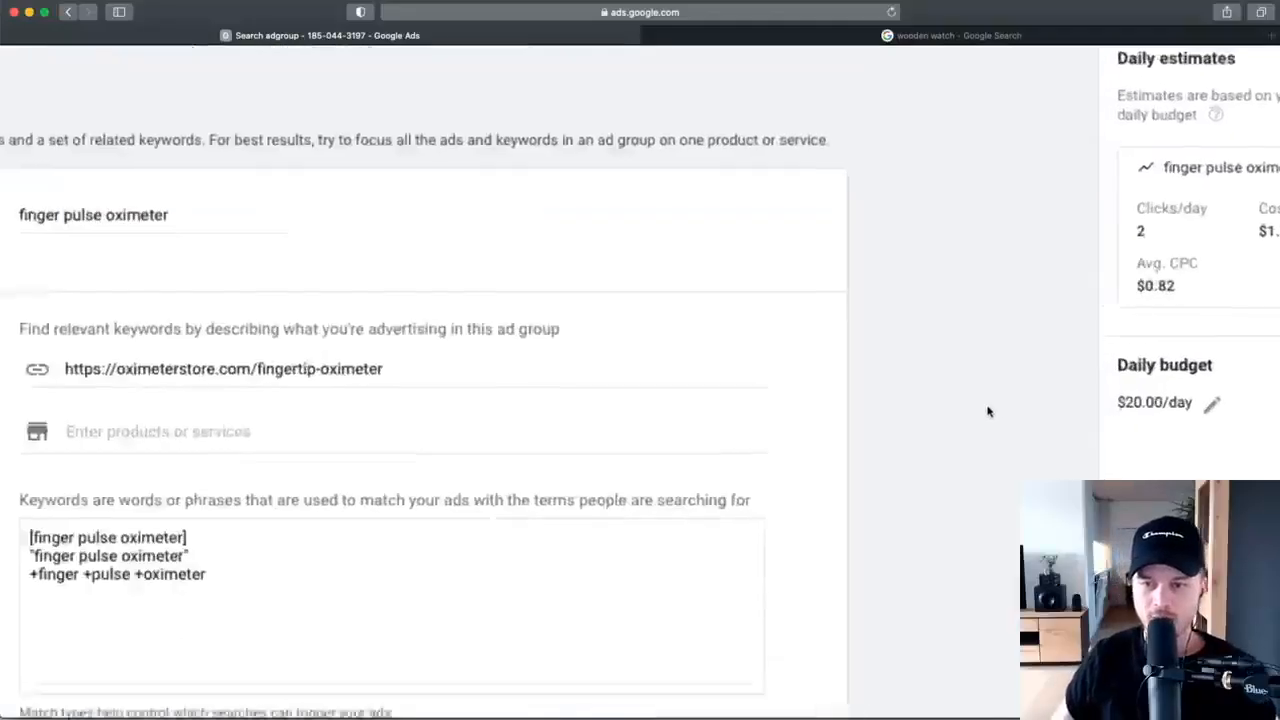
scroll(1140, 240, right, 2)
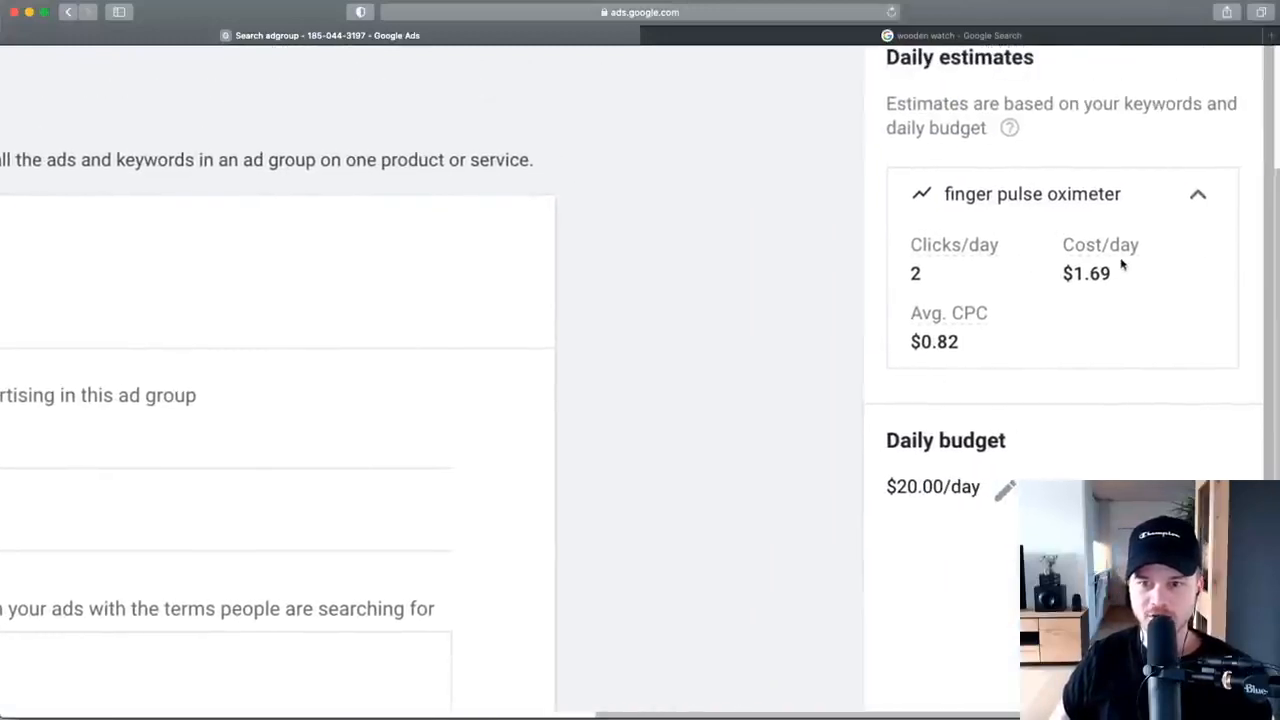
scroll(1011, 286, up, 1)
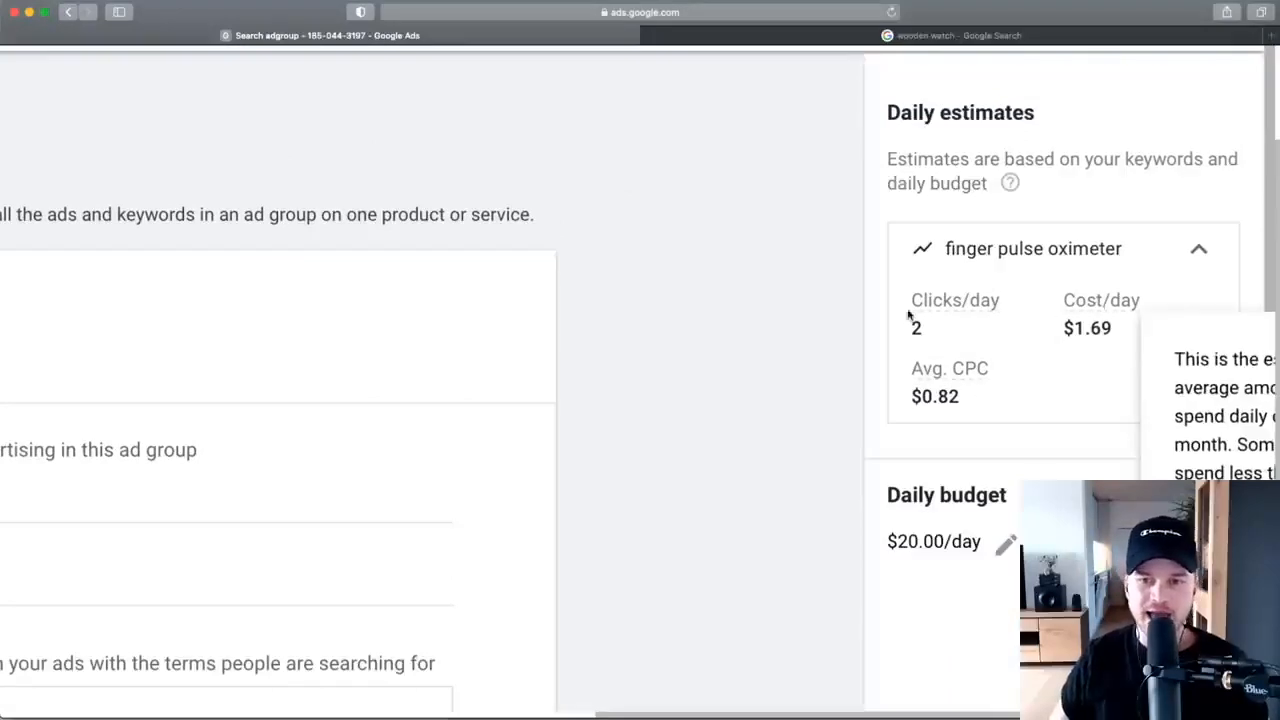
scroll(1067, 304, down, 1)
scroll(1075, 277, left, 1)
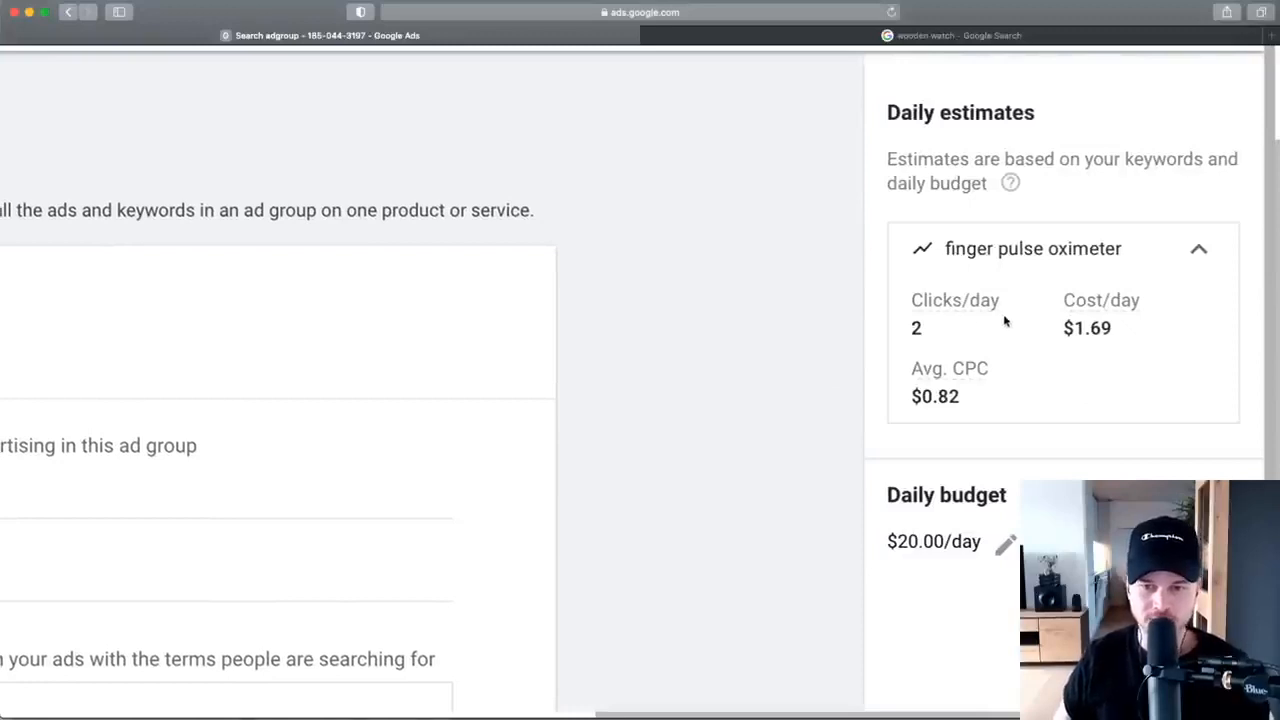
scroll(1005, 320, down, 5)
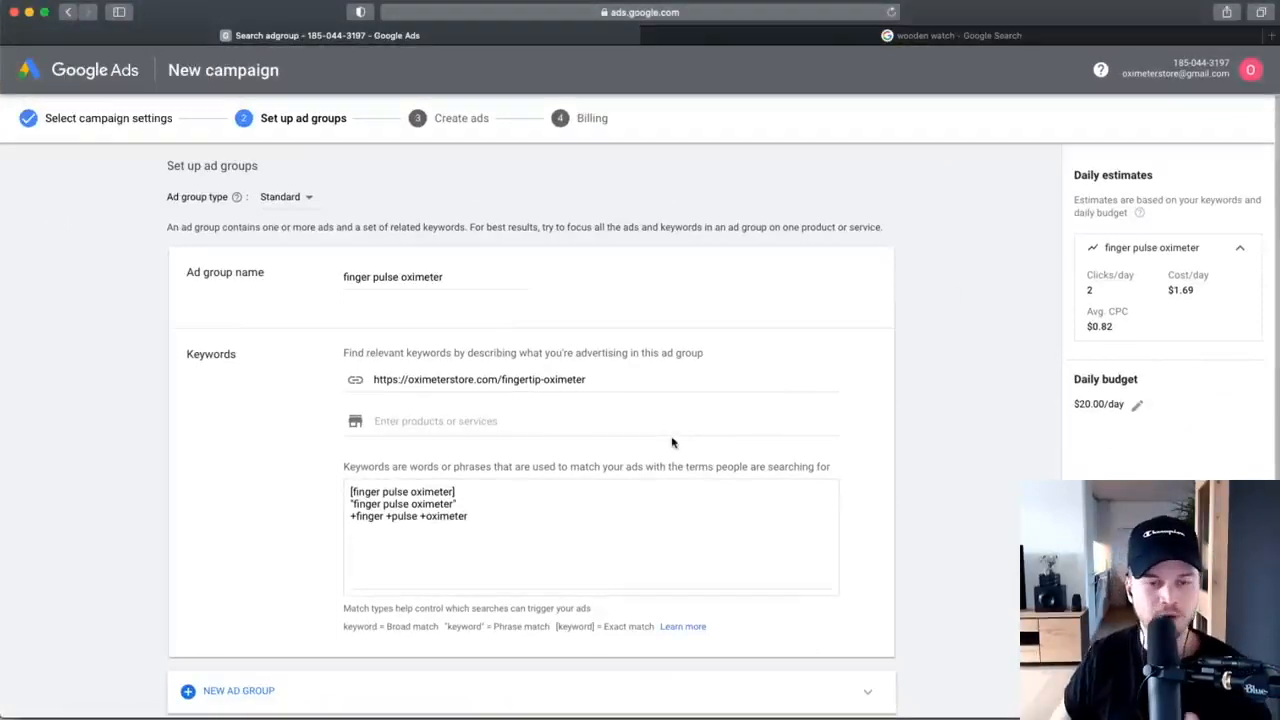
scroll(254, 401, down, 2)
scroll(254, 401, up, 2)
scroll(214, 391, down, 2)
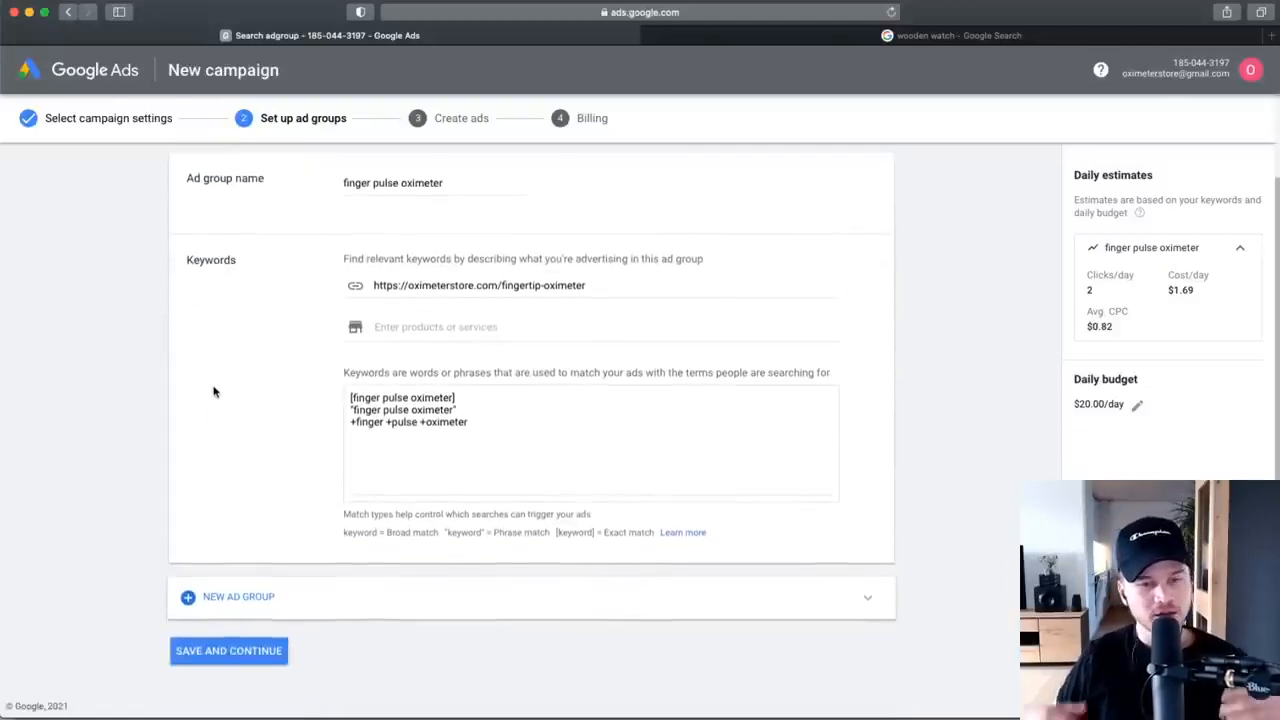
scroll(214, 391, up, 5)
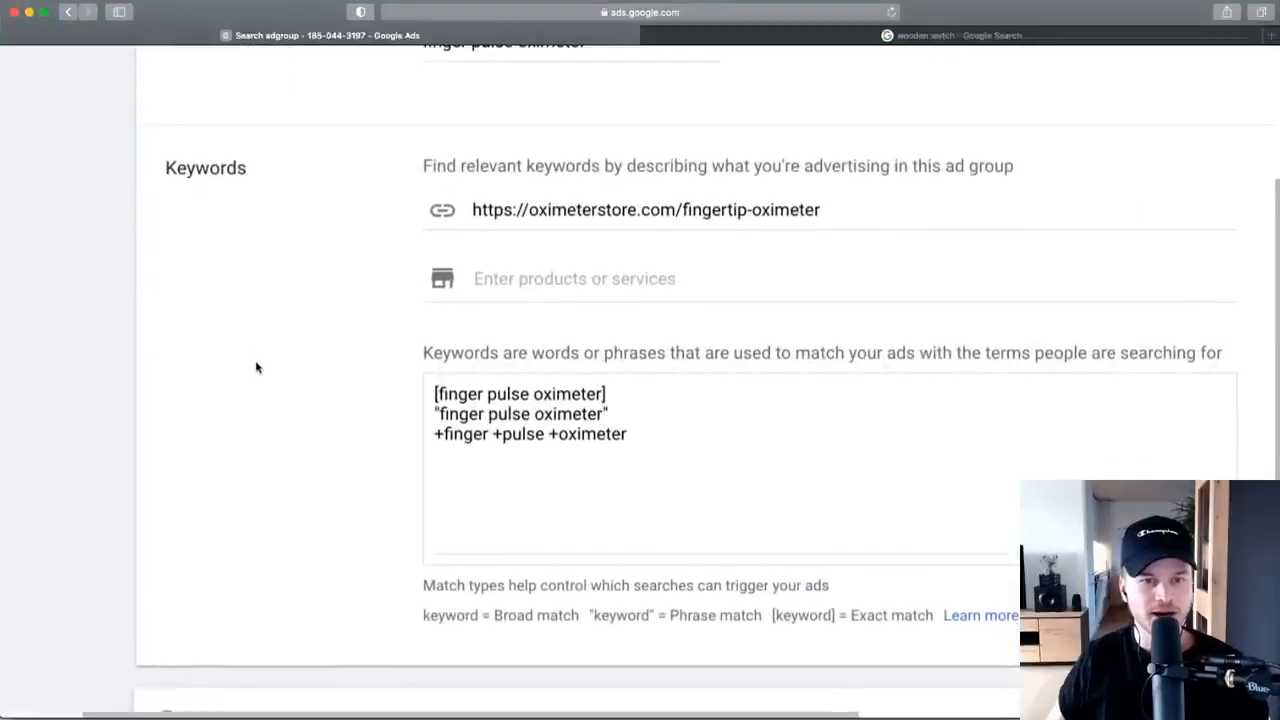
Add a second ad group and name it "oxygen monitor".
scroll(297, 446, down, 5)
click(204, 600)
scroll(380, 300, up, 2)
key(super+a)
text(oxygen mon)
text(tior)
key(BackSpace)
key(BackSpace)
key(BackSpace)
text(or)
click(405, 265)
text(i)
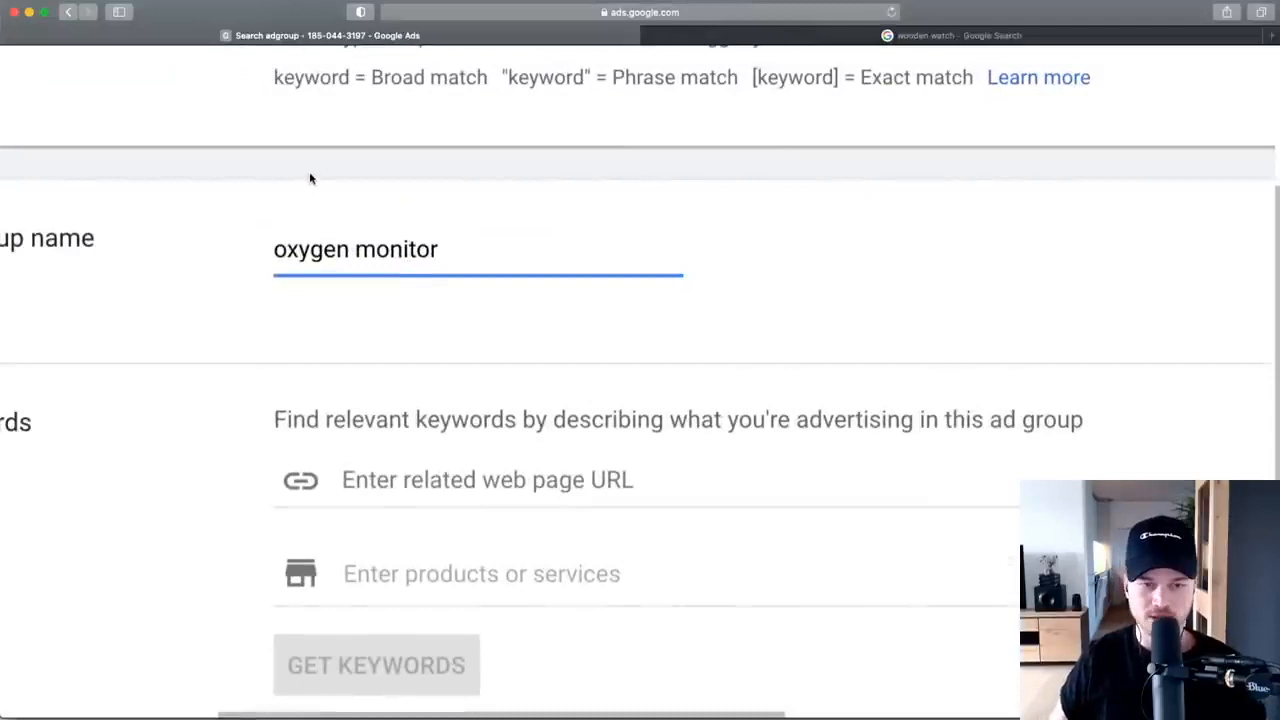
scroll(447, 285, down, 3)
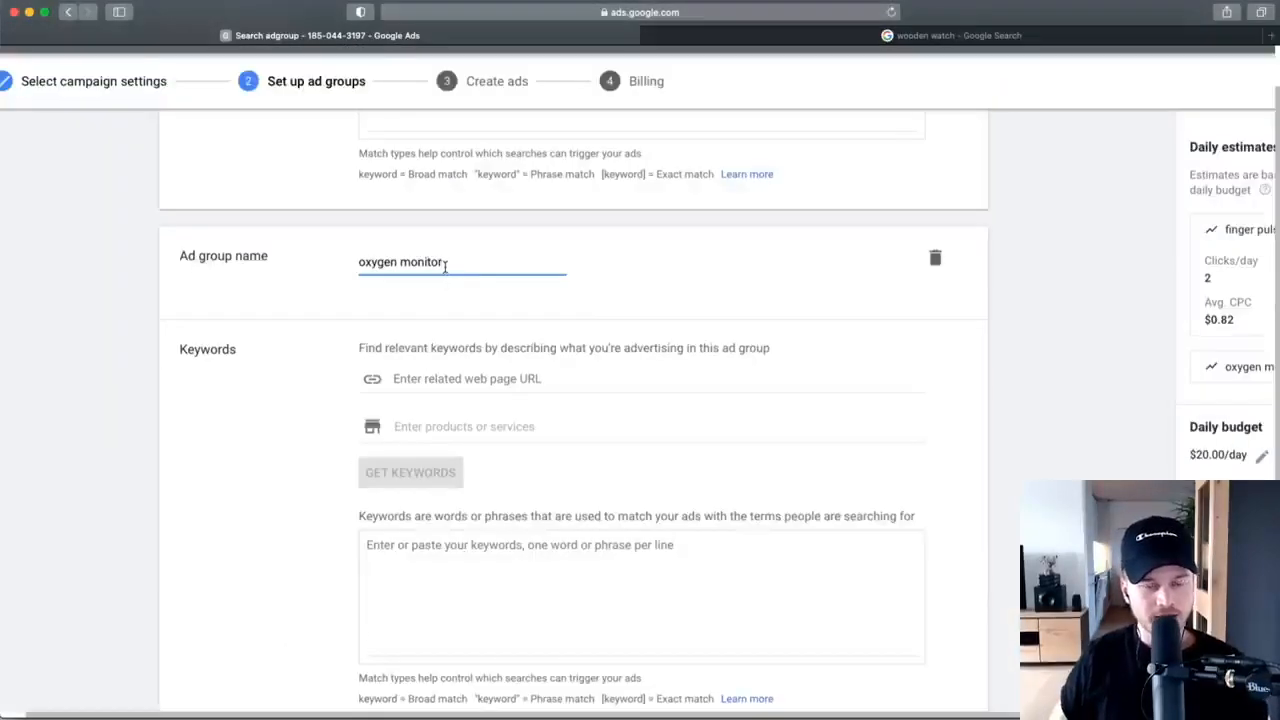
drag(446, 265, 329, 251)
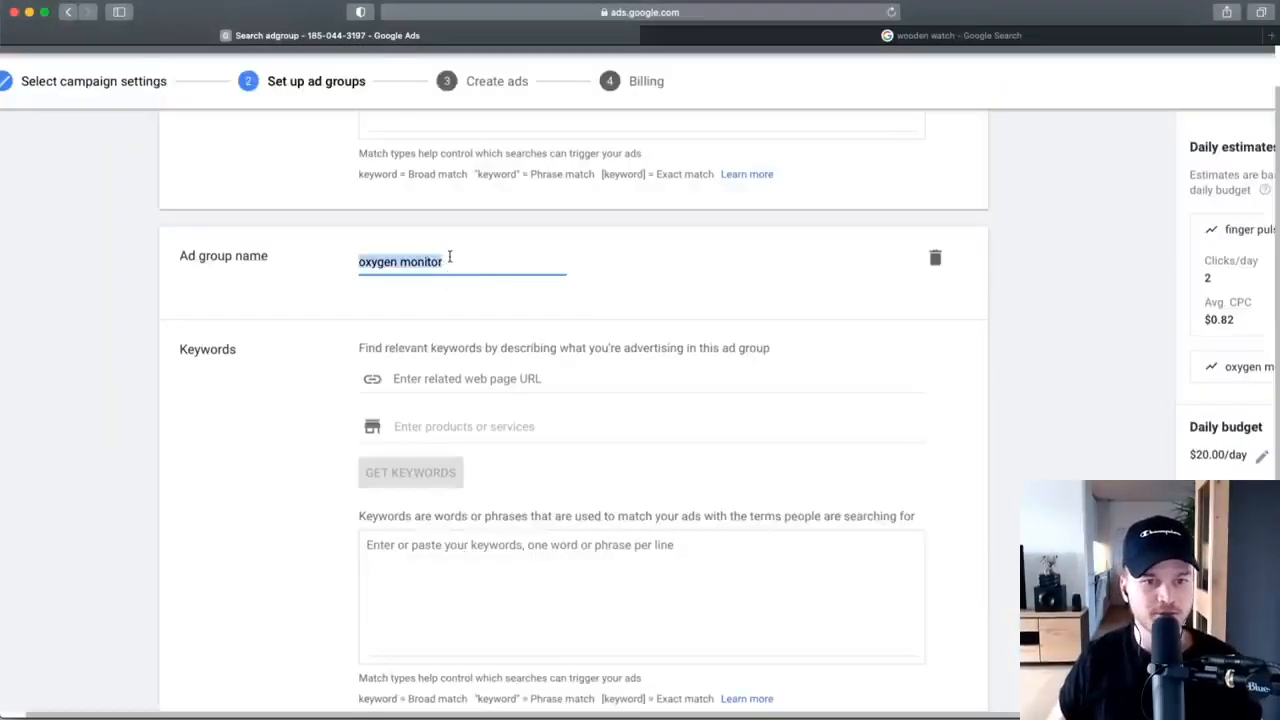
click(449, 256)
scroll(180, 305, down, 1)
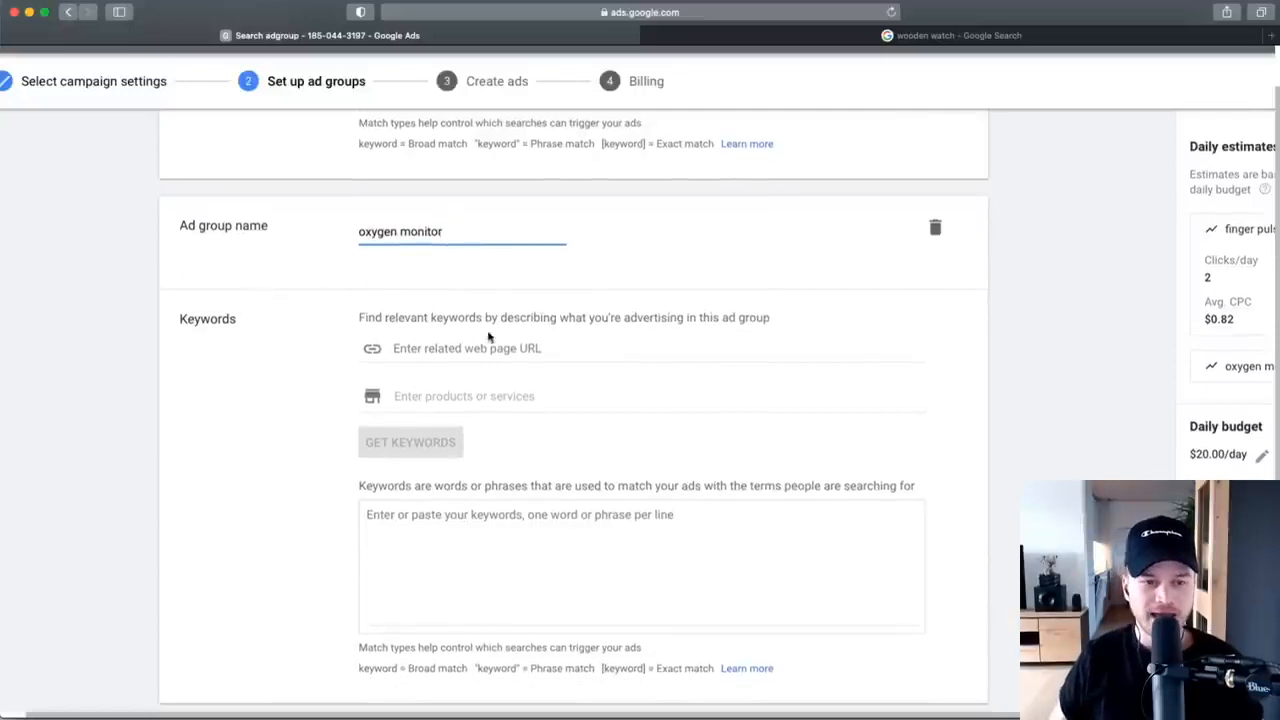
Enter the exact match keyword [oxygen monitor] in the second ad group.
scroll(350, 374, down, 2)
scroll(417, 298, up, 3)
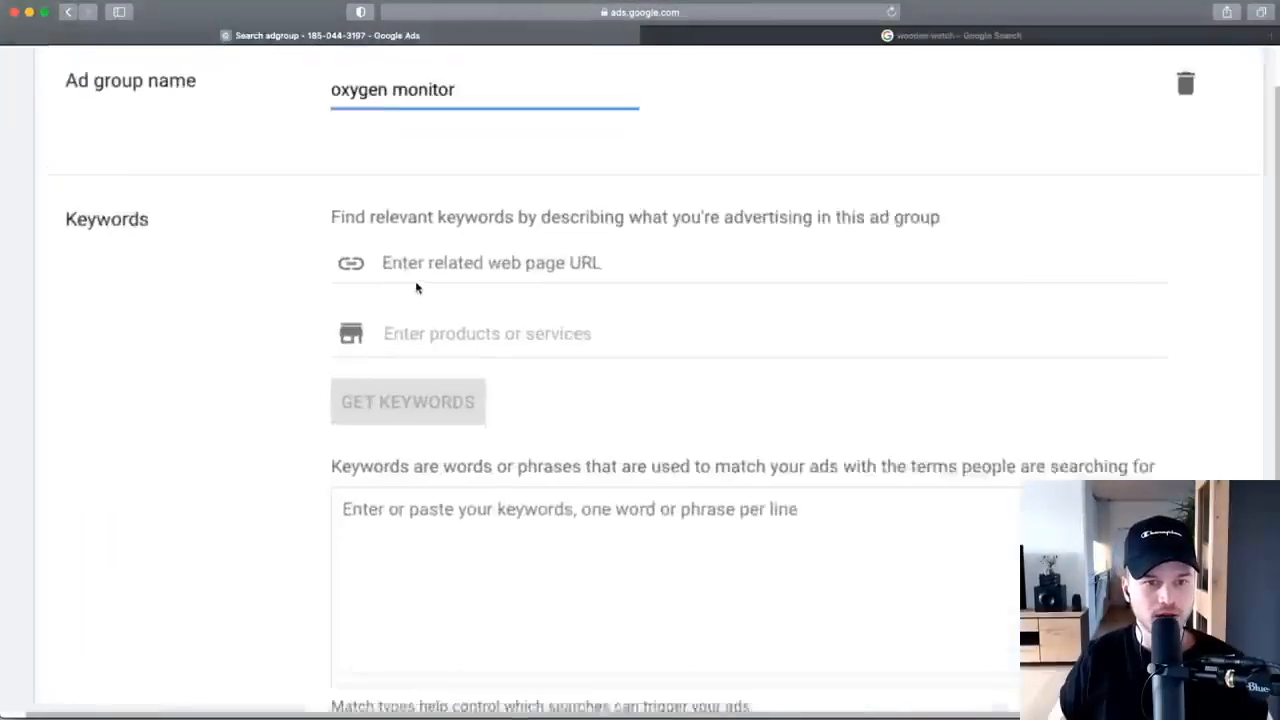
click(419, 268)
scroll(417, 270, down, 5)
click(409, 283)
text([])
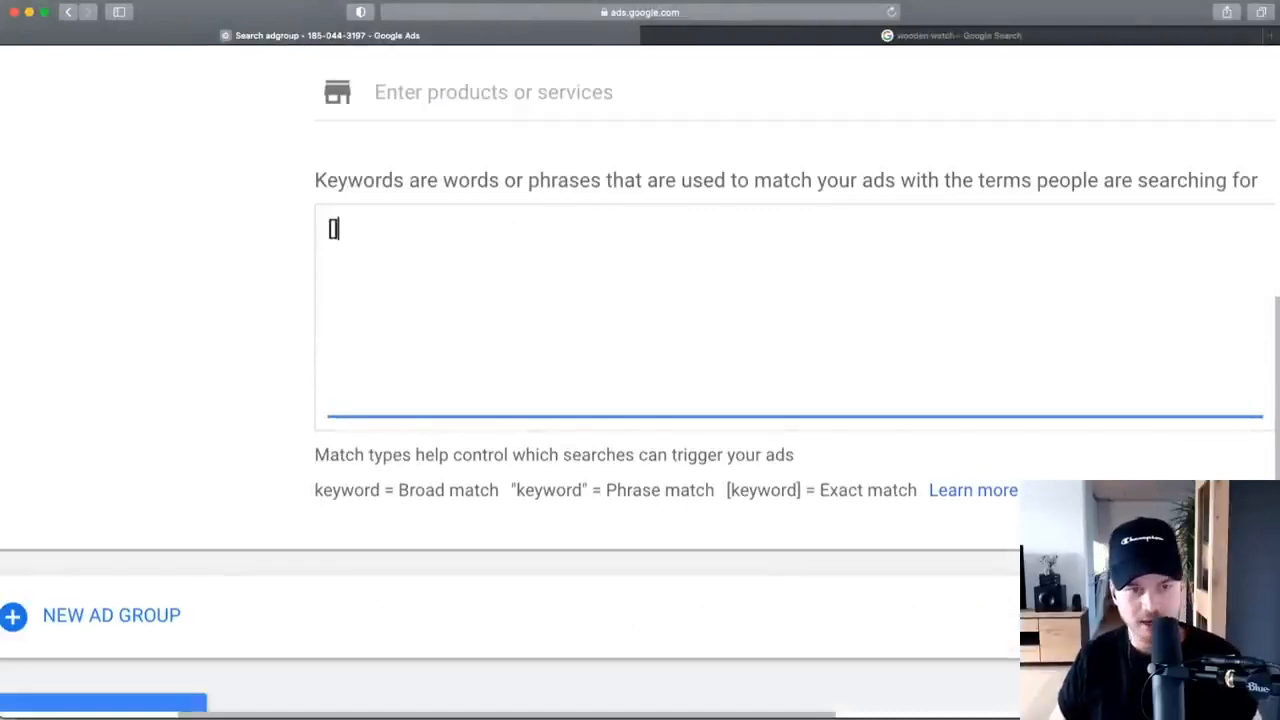
text(oxygen montir)
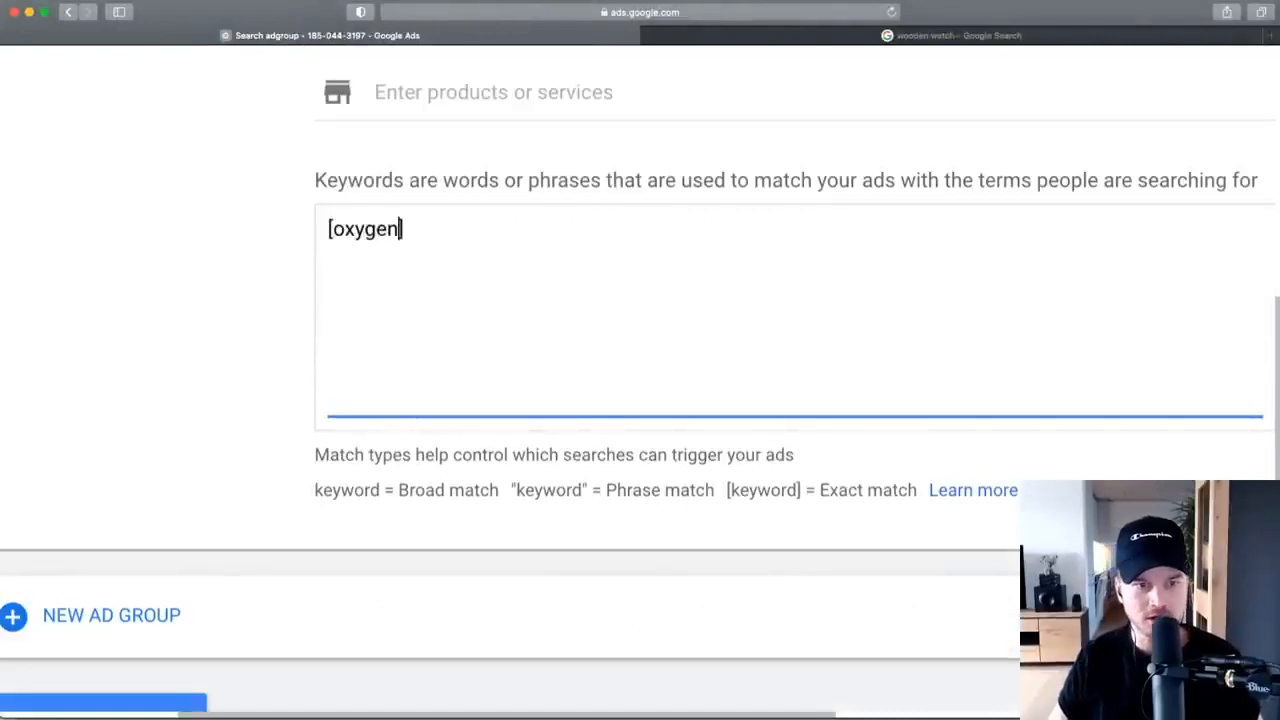
key(BackSpace)
key(BackSpace)
key(BackSpace)
text(t)
key(BackSpace)
text(u)
key(BackSpace)
text(itor)
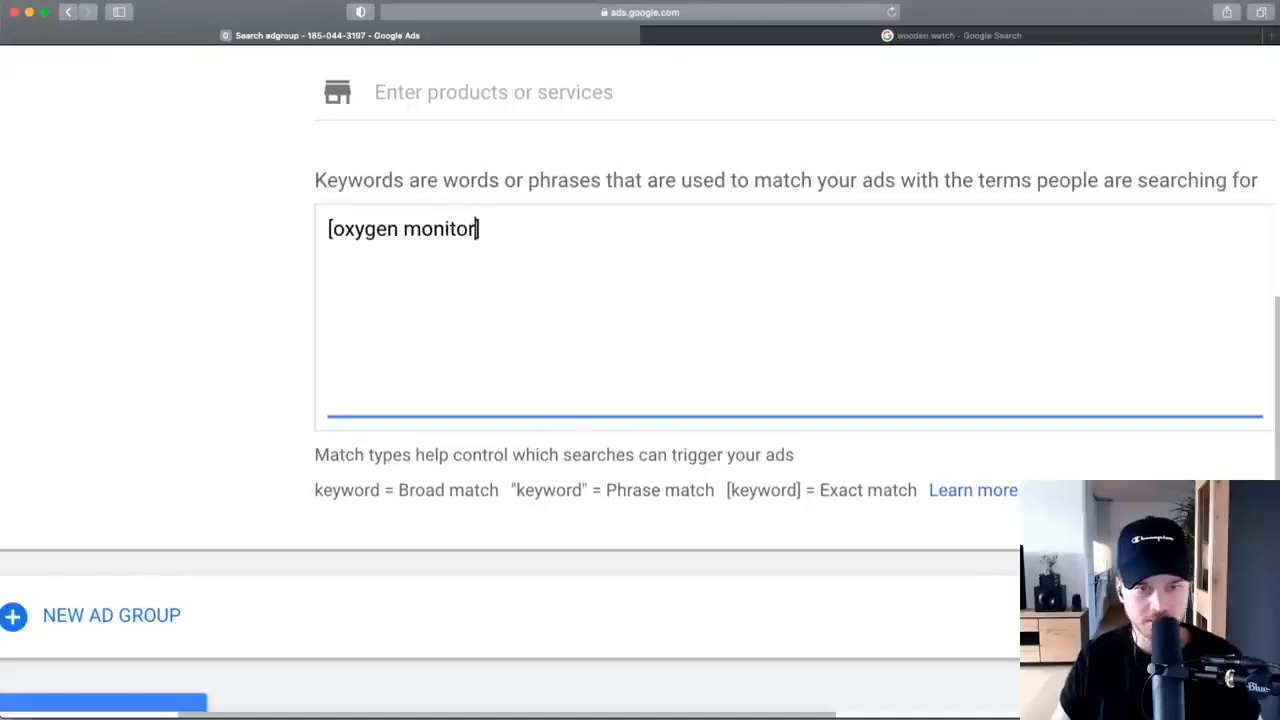
Start a phrase match keyword beginning with "oxygen" on the line below the exact match keyword.
click(483, 231)
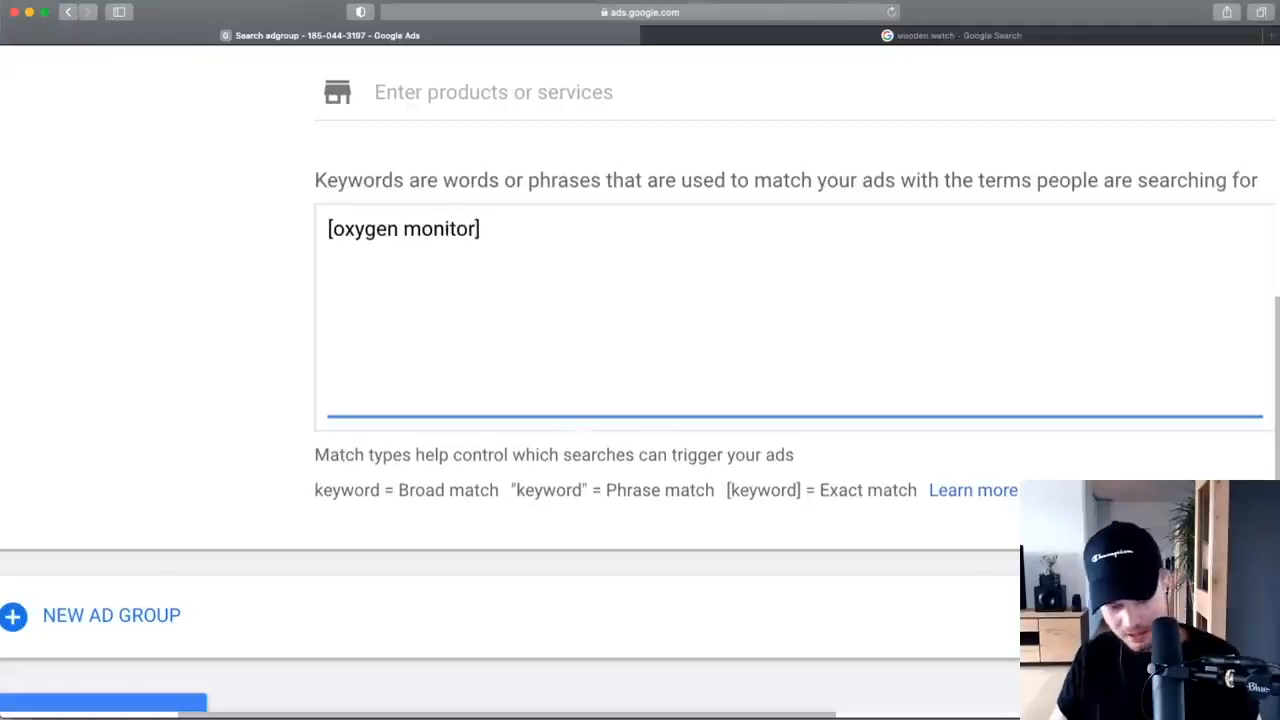
text("oxygen o)
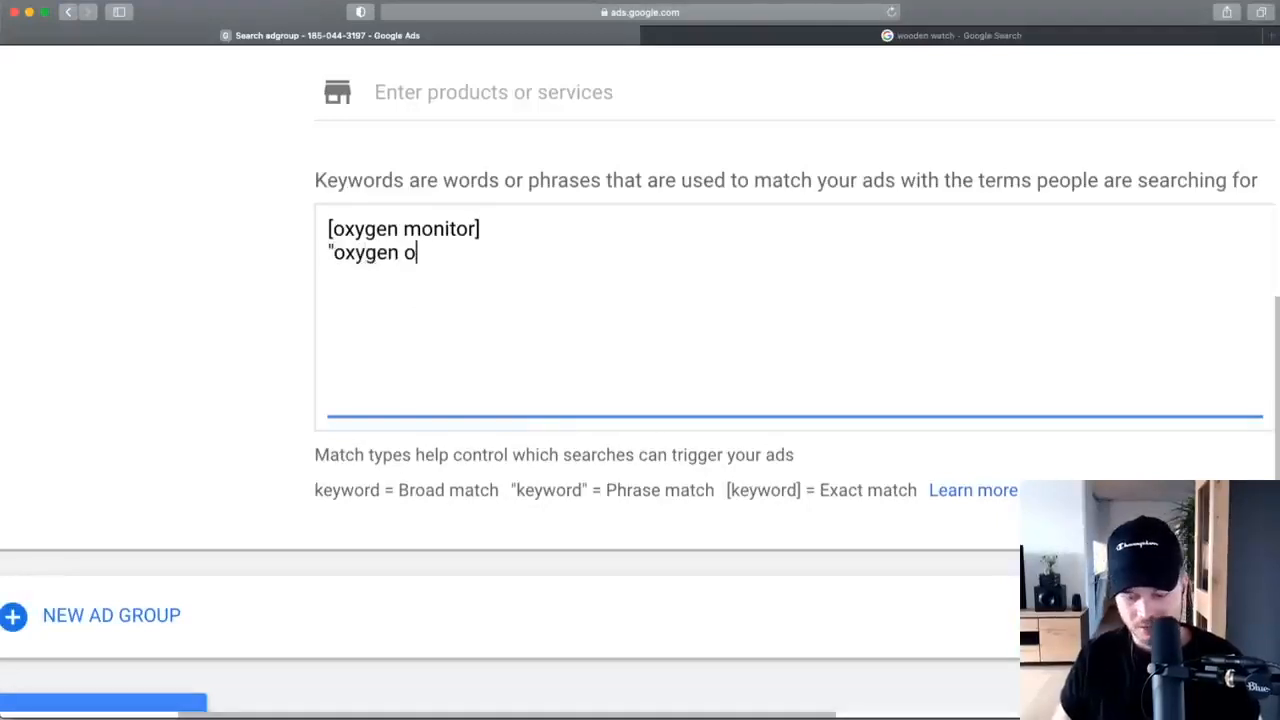
key(BackSpace)
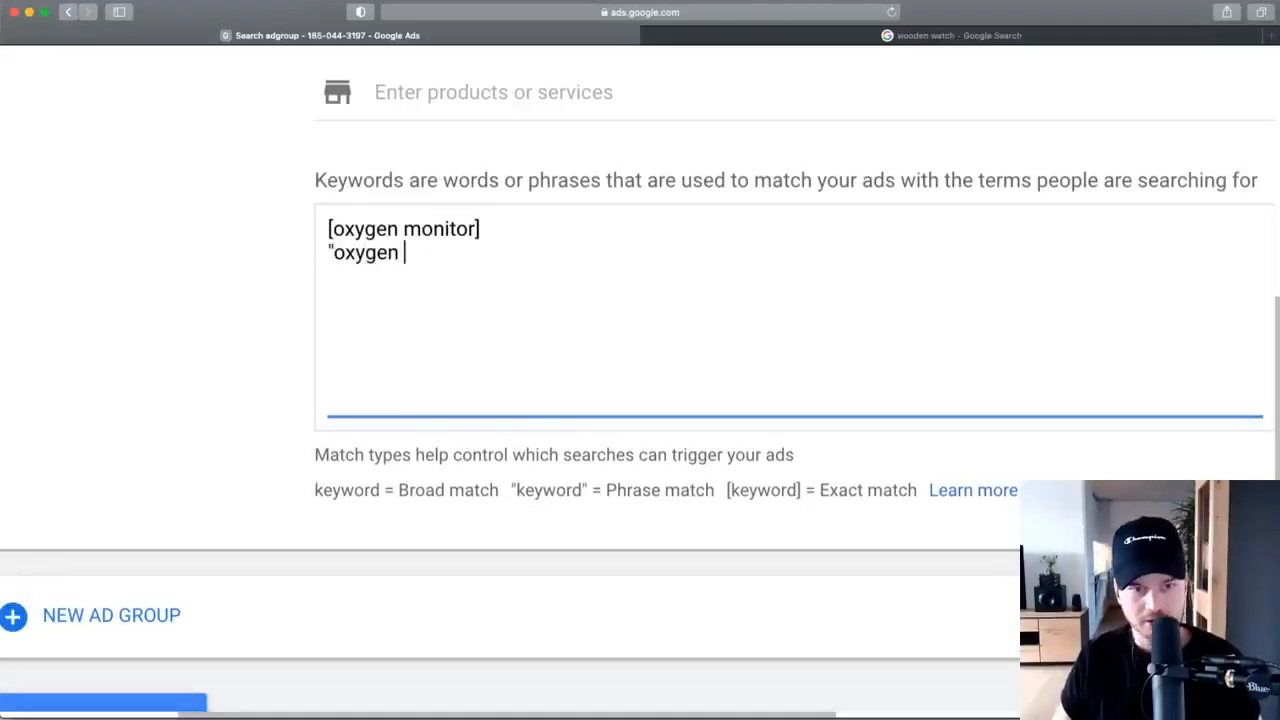
Clear the keywords of the oxygen monitor ad group and delete that ad group.
key(super+a)
key(BackSpace)
key(super+minus)
key(super+minus)
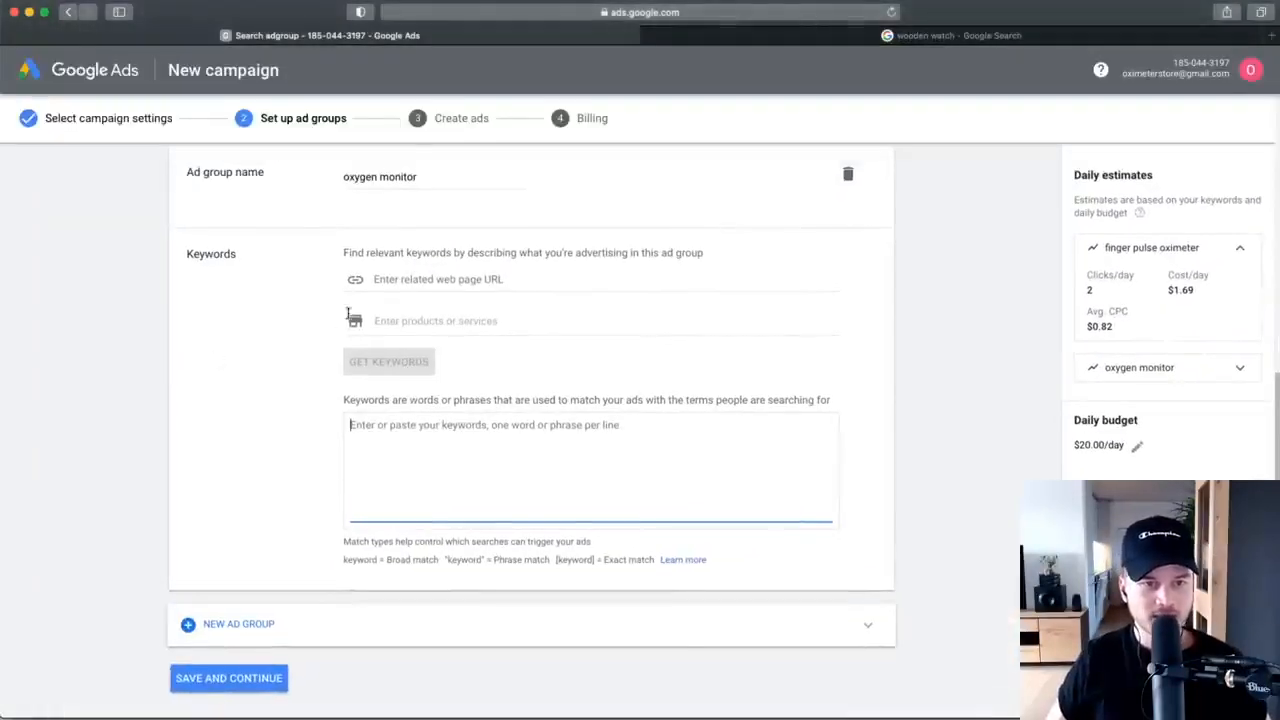
scroll(427, 453, down, 1)
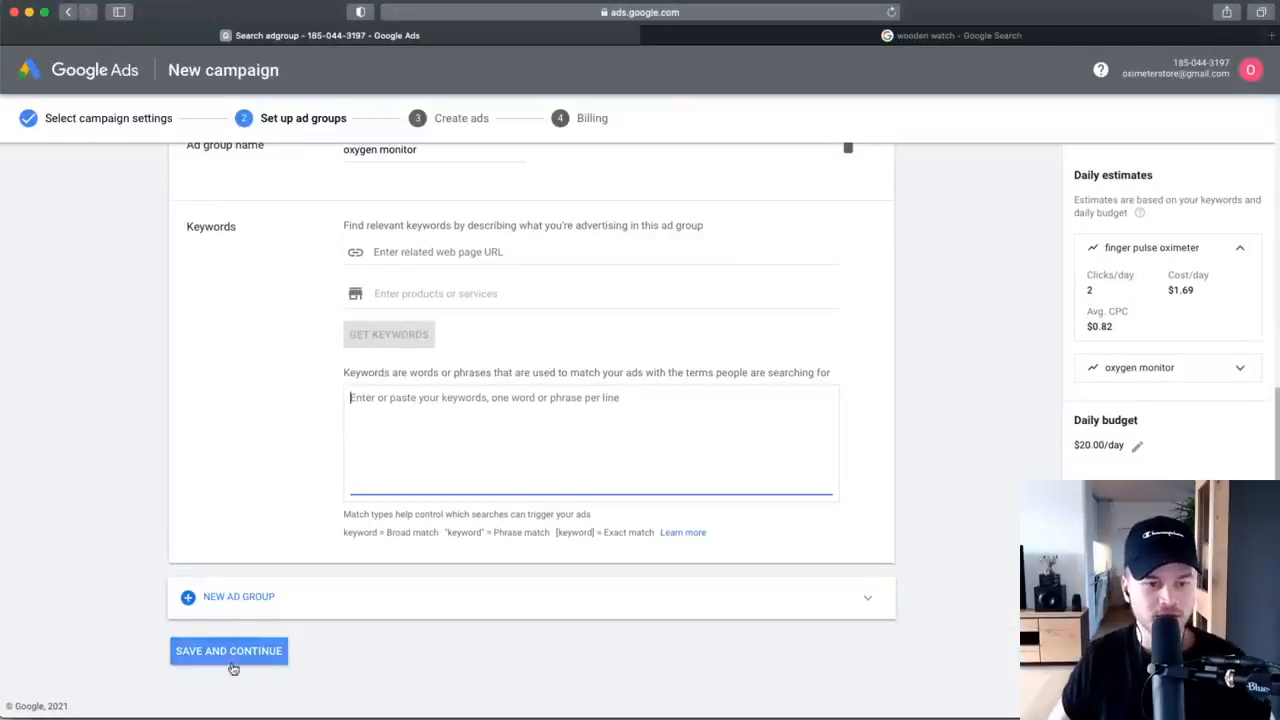
scroll(840, 415, up, 3)
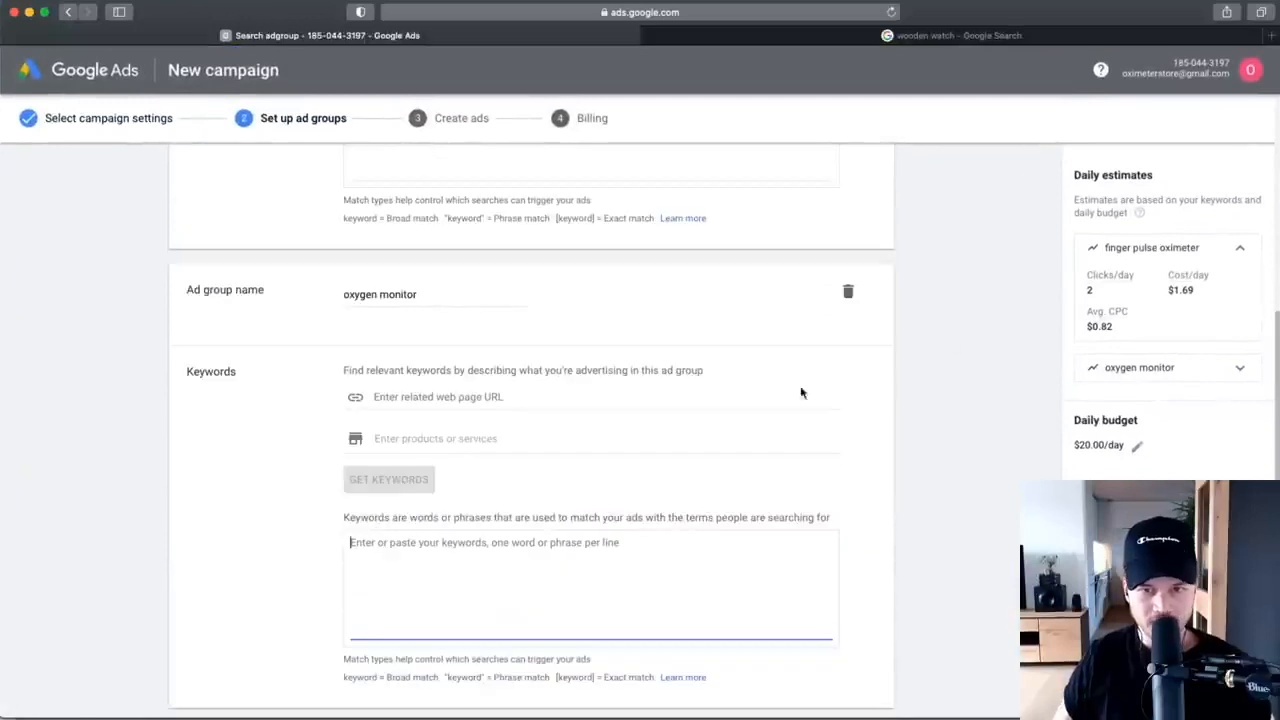
click(848, 289)
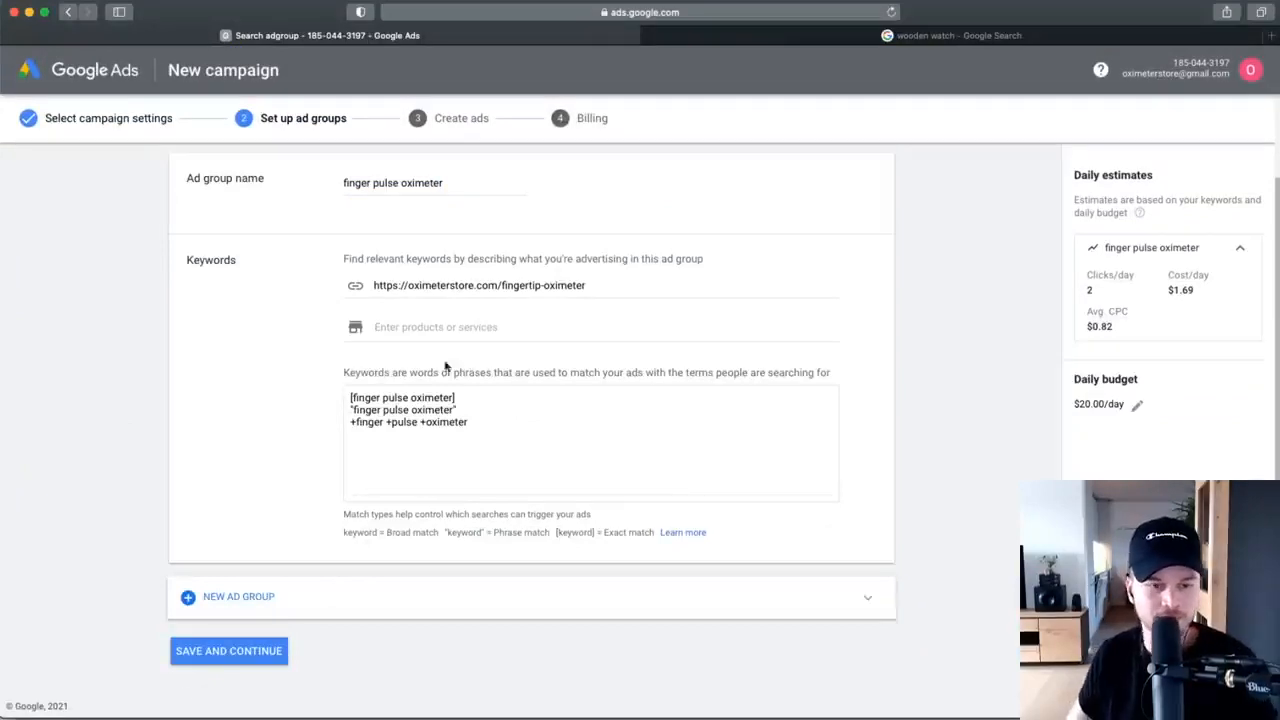
Save the finger pulse oximeter ad group and continue to ad creation.
click(196, 651)
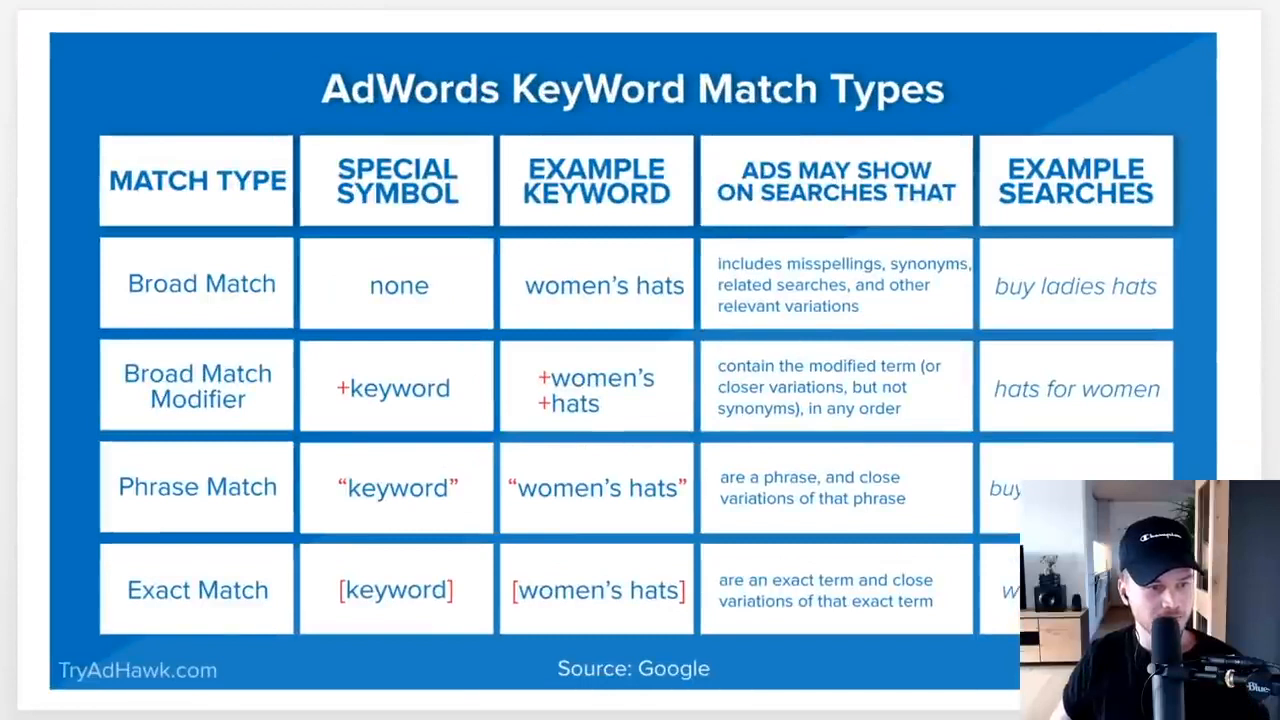
Switch to the presentation and advance from the keyword match types table to the Ad Group 1A slide with example ads.
key(Down)
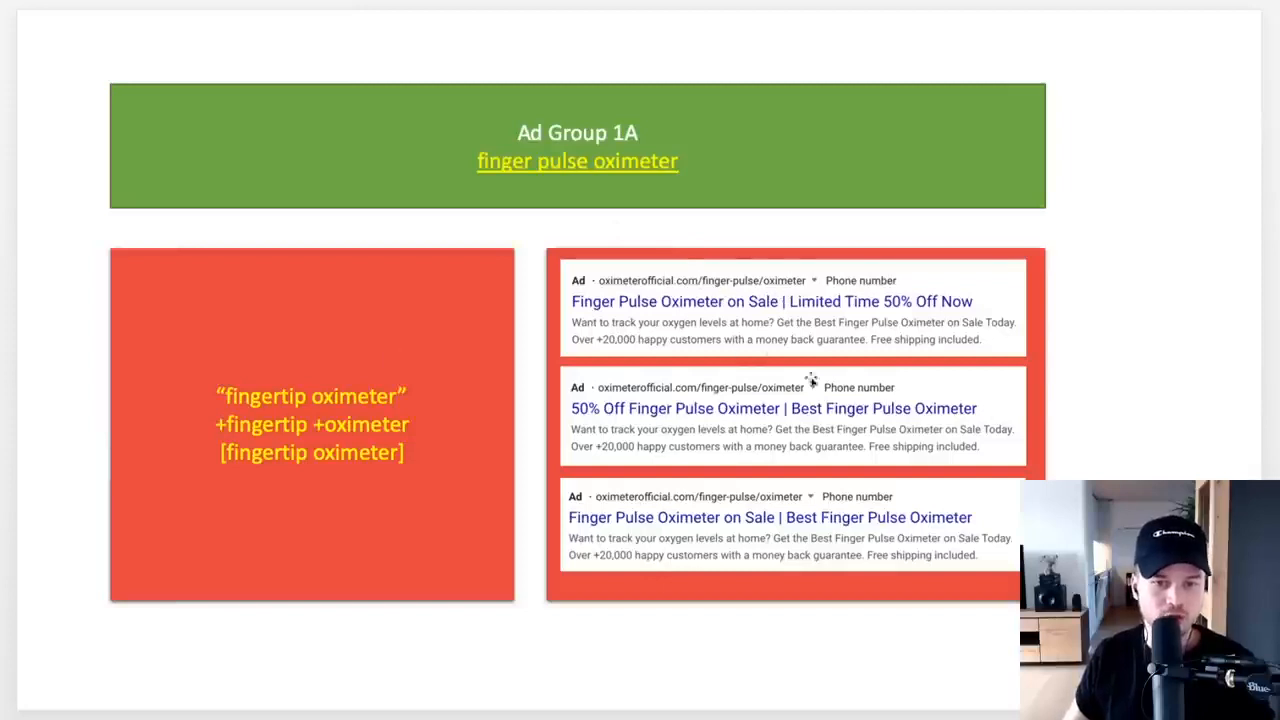
Switch from the slides to Google Ads and review the ad group name and final URL of the new text ad.
key(Escape)
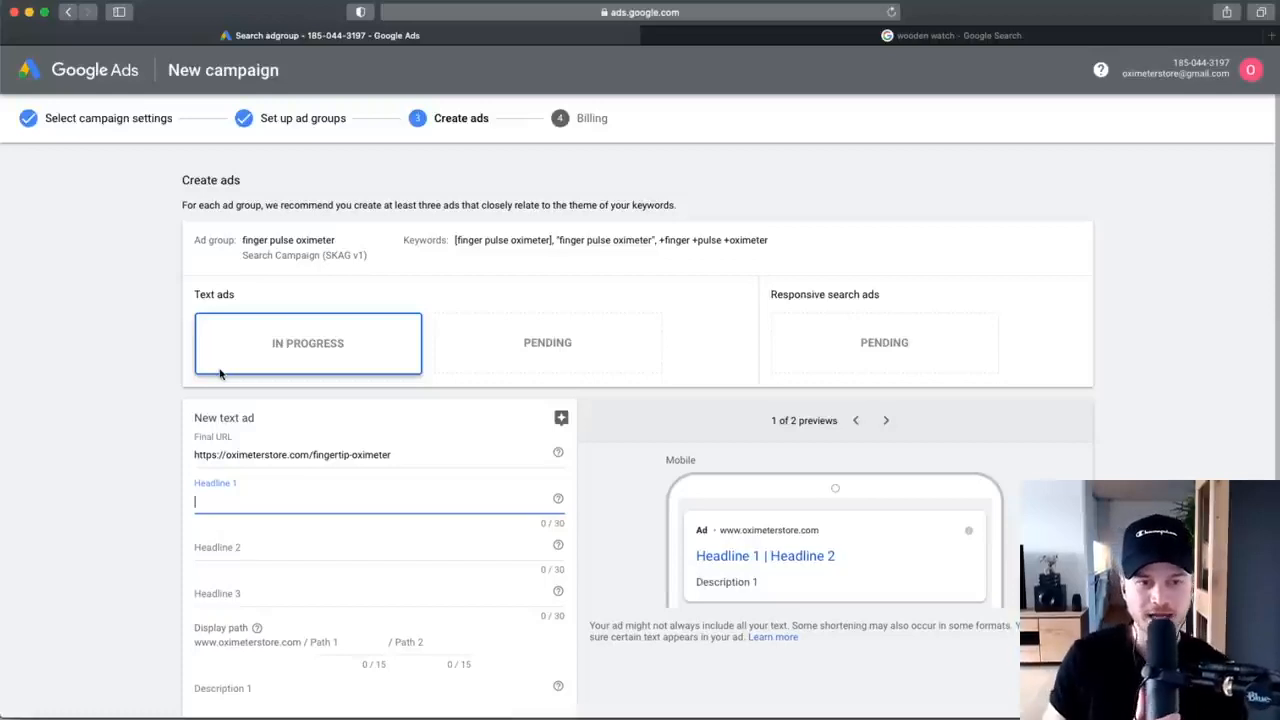
scroll(246, 252, up, 5)
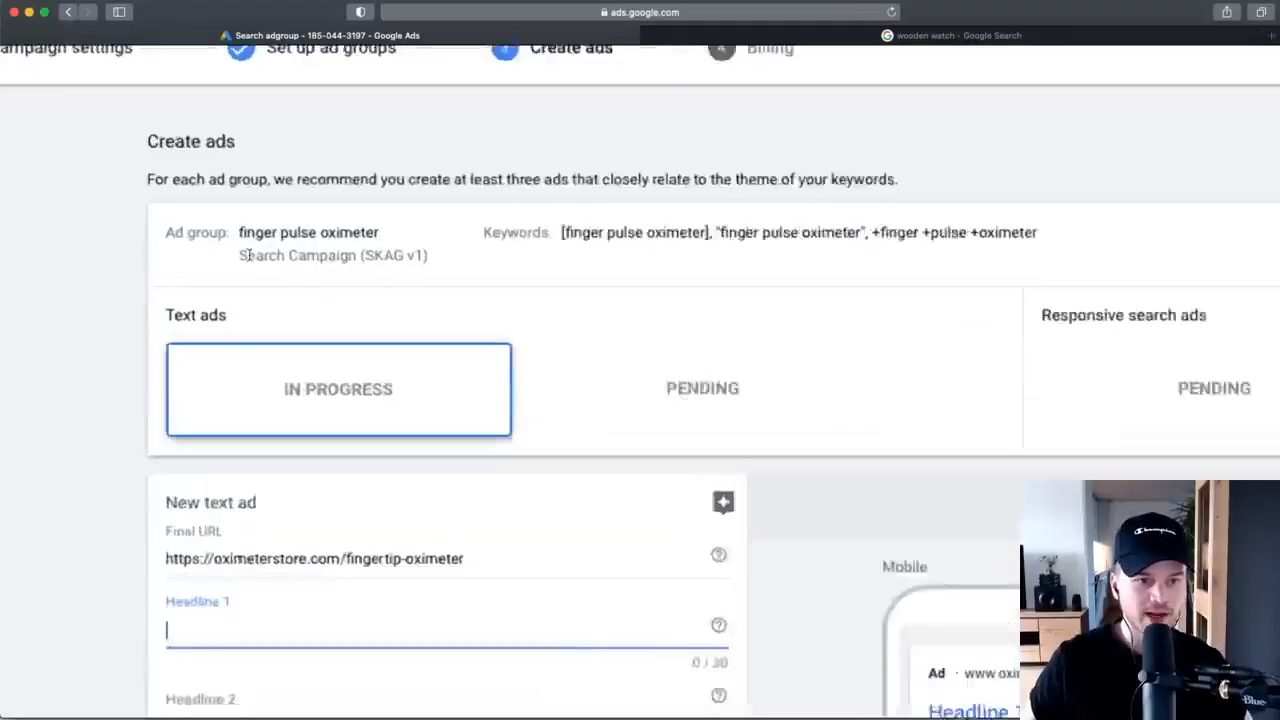
drag(241, 240, 486, 228)
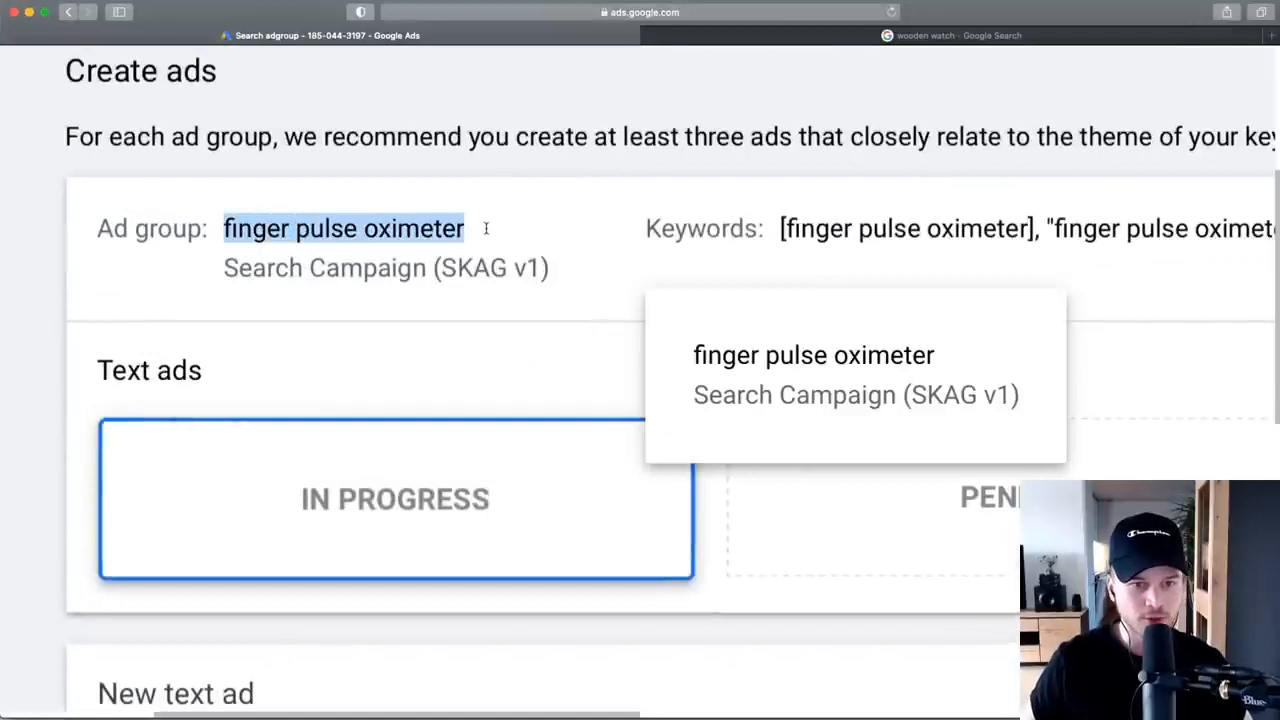
scroll(486, 230, down, 5)
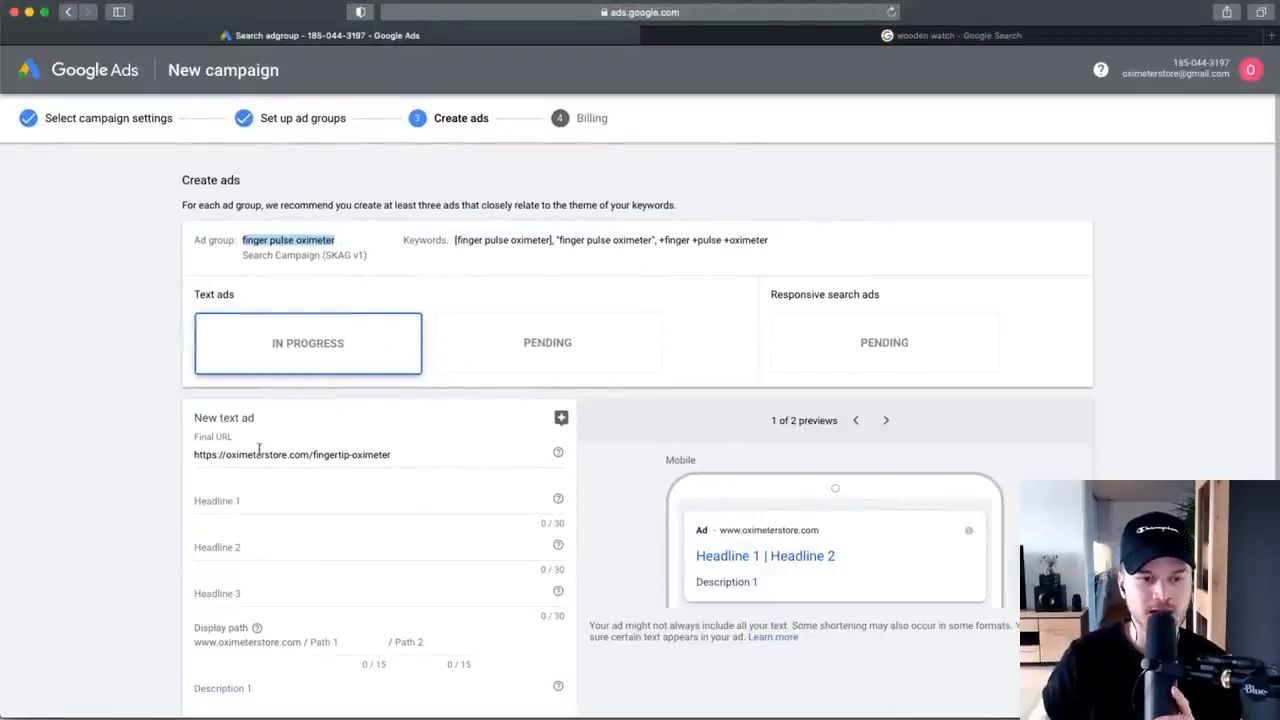
scroll(261, 487, up, 3)
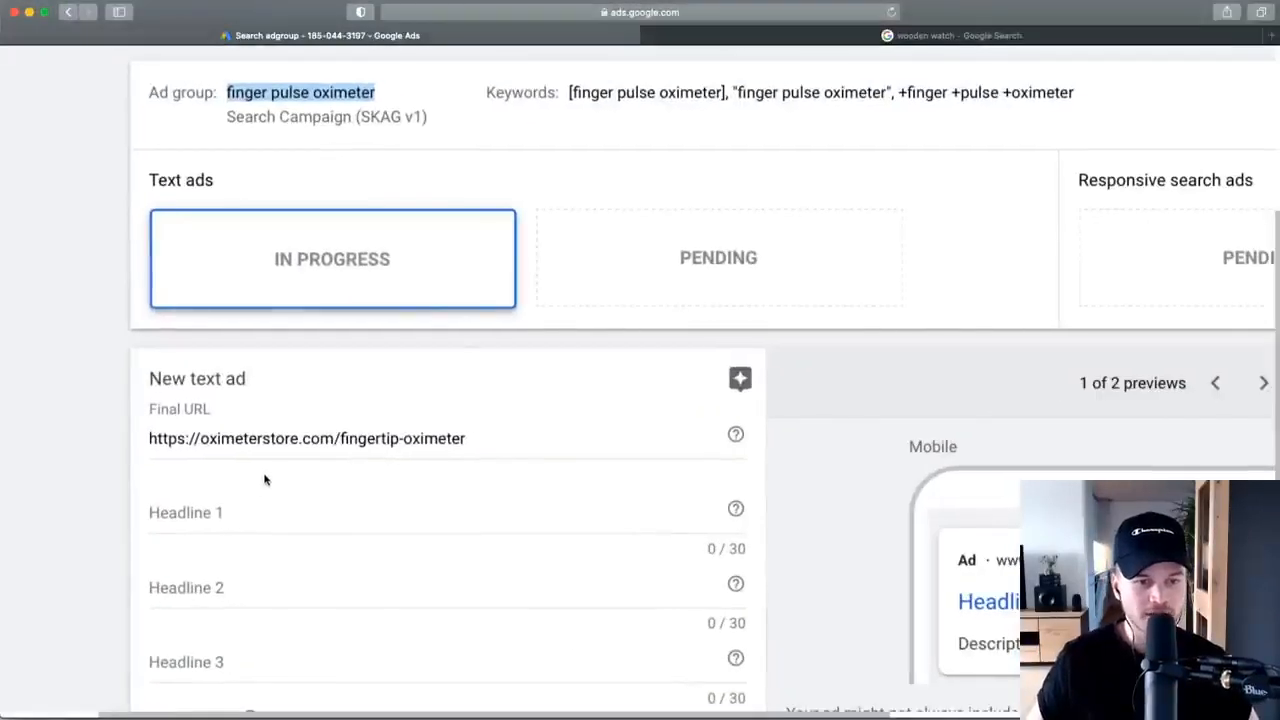
scroll(264, 479, down, 3)
Enter "Finger Pulse Oximeter on Sale" as Headline 1 of the new text ad and compare it with the ad group keyword.
click(237, 505)
key(super+Tab)
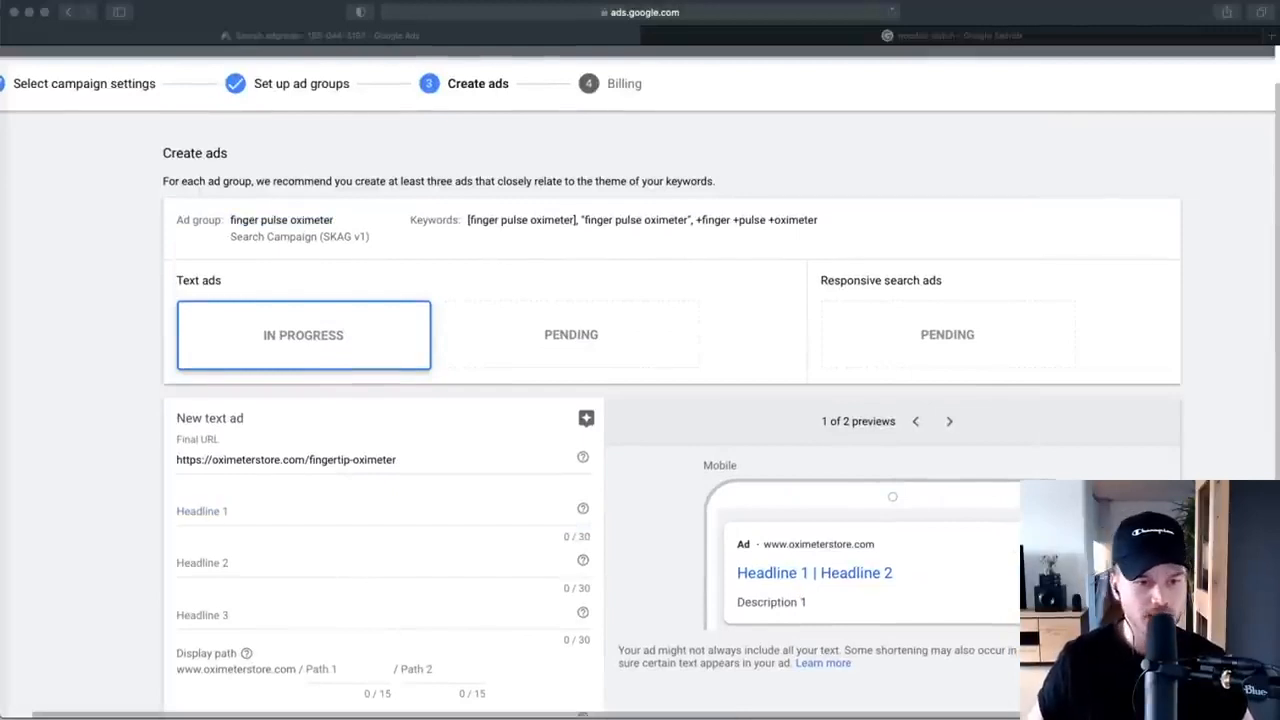
click(187, 520)
scroll(189, 520, down, 2)
text(Finger Pulse Oximeter on Sale)
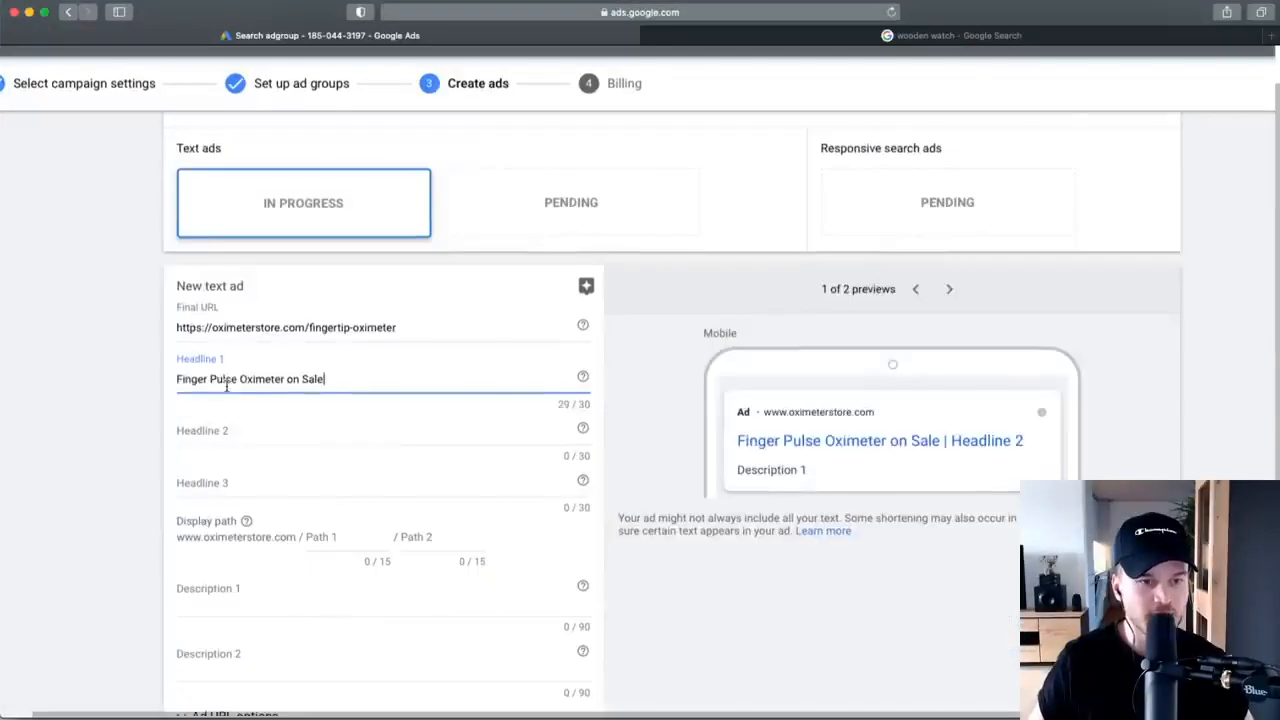
drag(178, 383, 329, 381)
click(329, 382)
scroll(310, 400, up, 2)
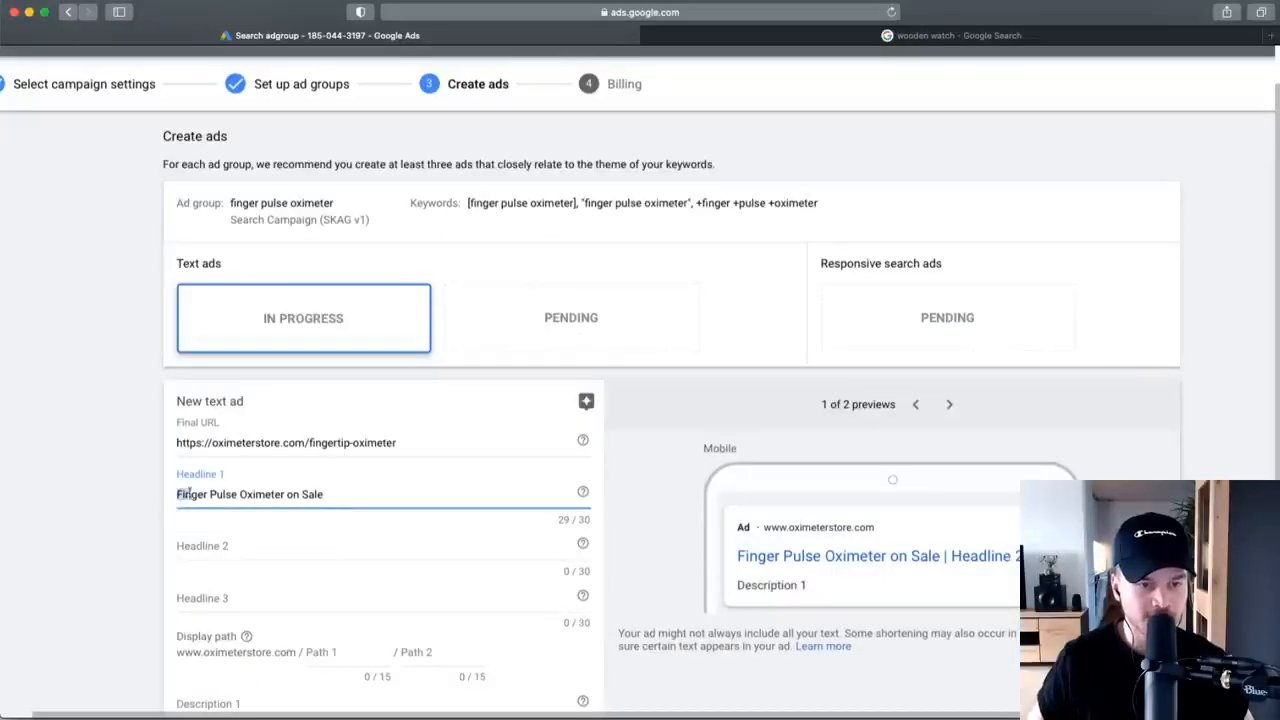
drag(177, 494, 283, 494)
scroll(255, 215, up, 1)
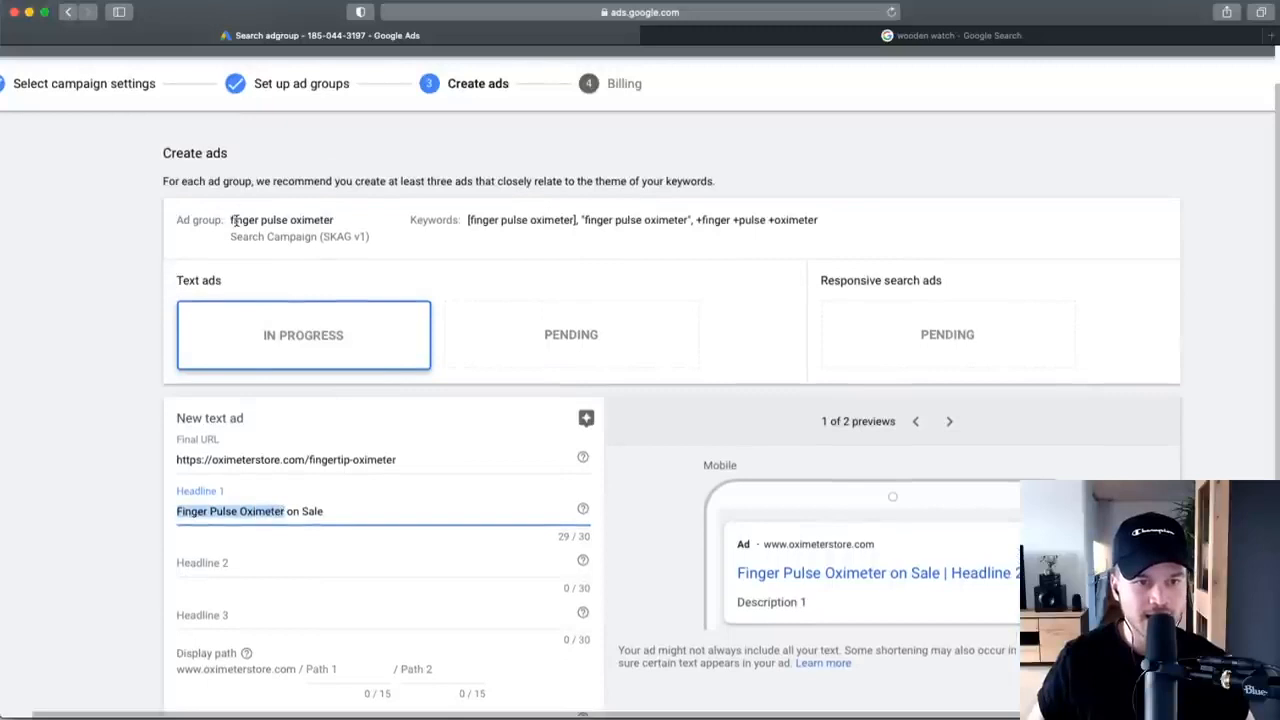
Enter "Best Finger Pulse Oximeter" as Headline 2 of the new text ad.
scroll(248, 557, down, 2)
click(235, 432)
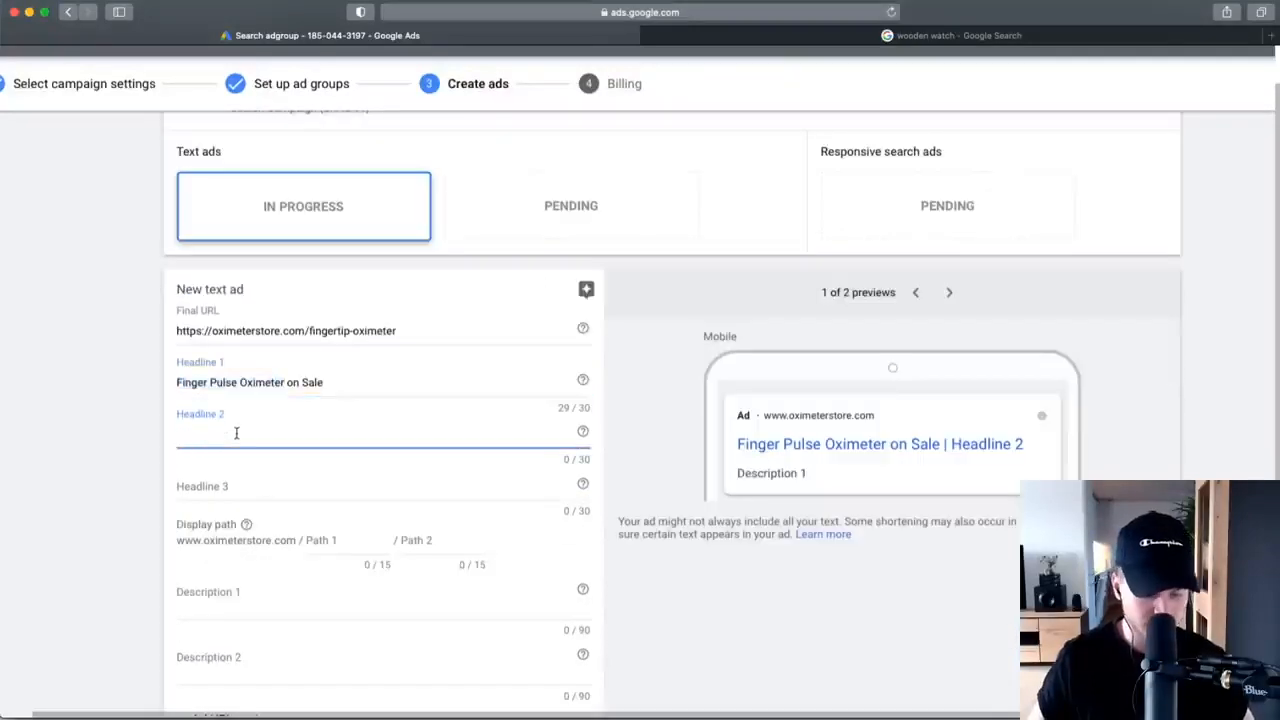
key(super+Tab)
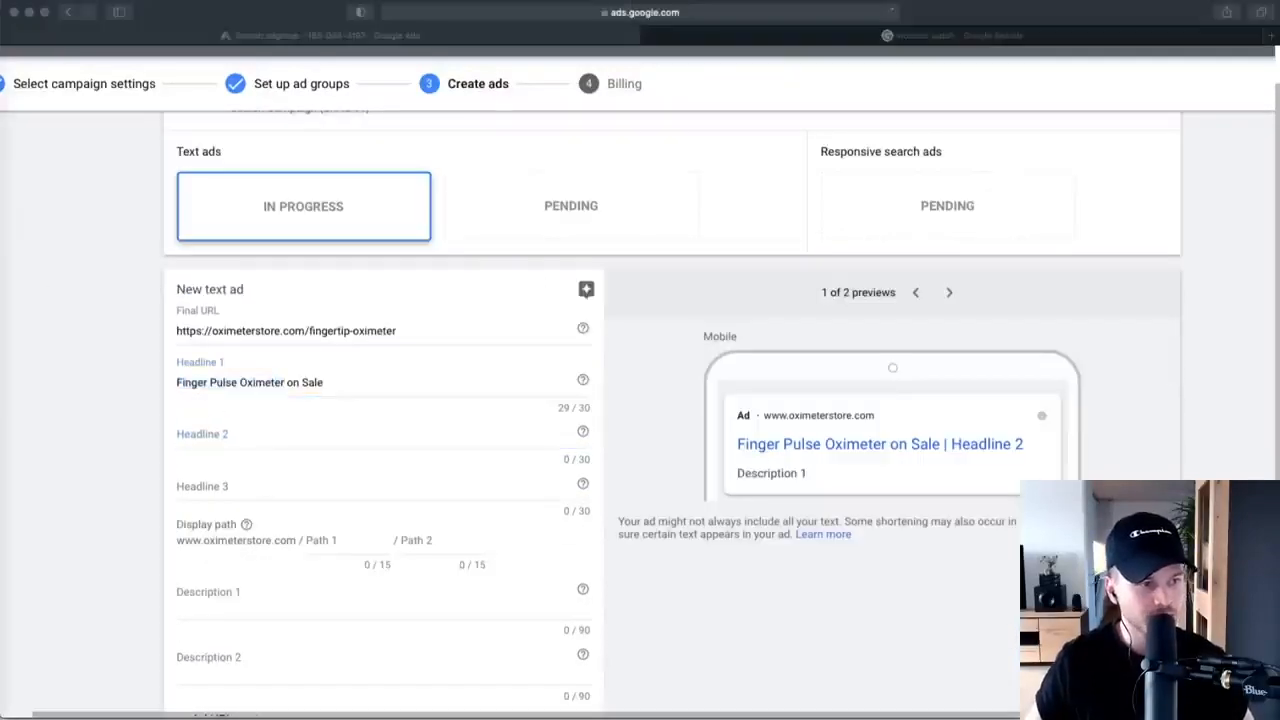
click(246, 434)
text(Best Finger Pulse Oximeter)
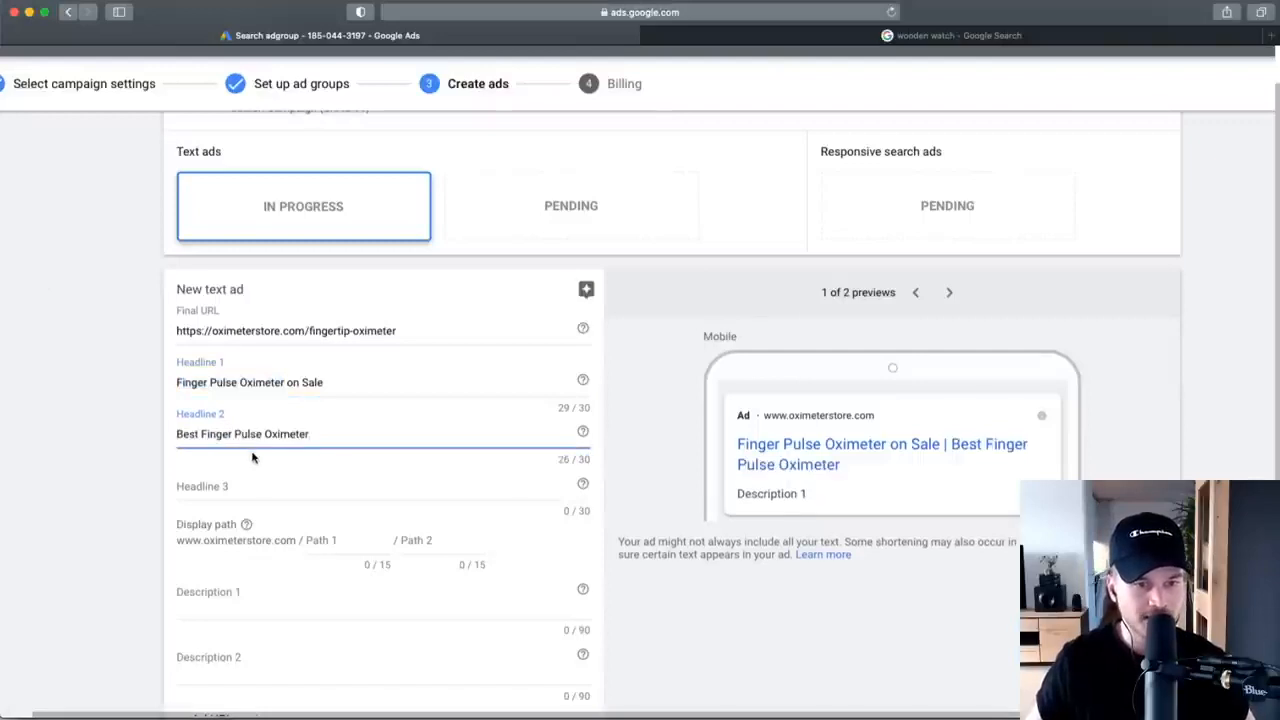
Enter "Limited Time 50% Off Now" as Headline 3 and switch the ad preview from mobile to desktop.
scroll(252, 457, up, 3)
key(super+Tab)
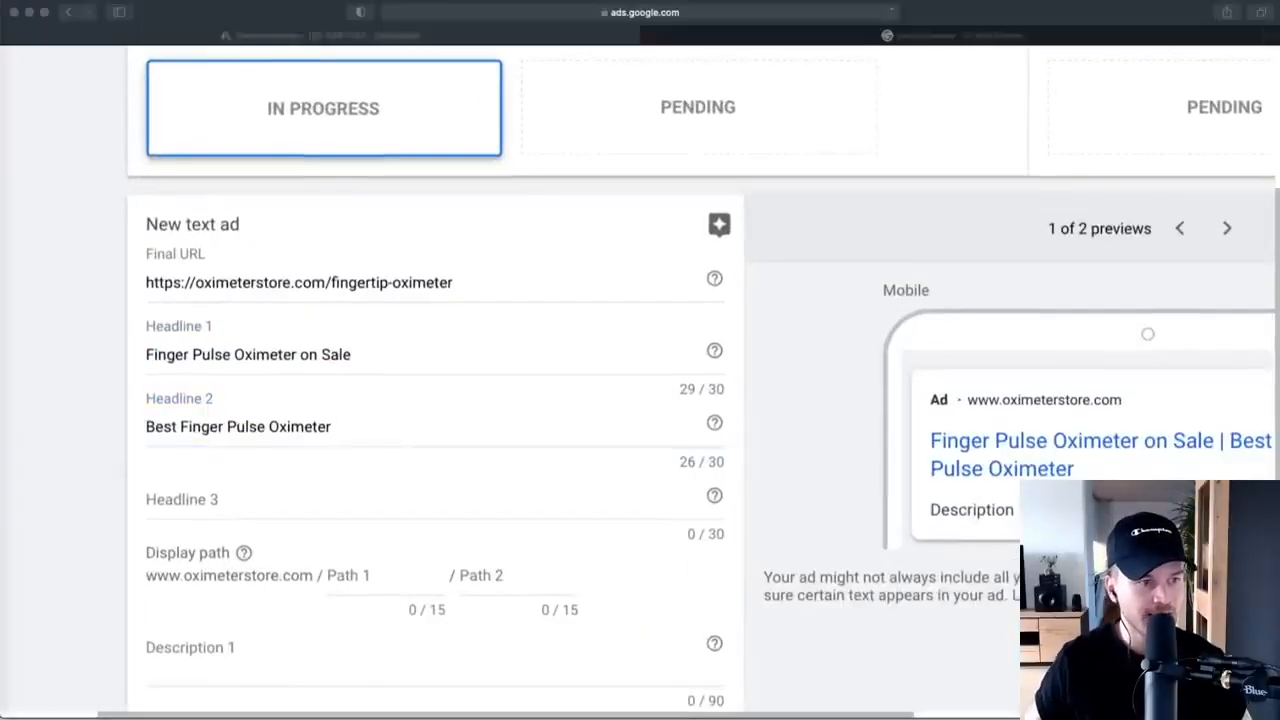
click(195, 500)
text(Limited Time 50% Off Now)
scroll(190, 510, down, 2)
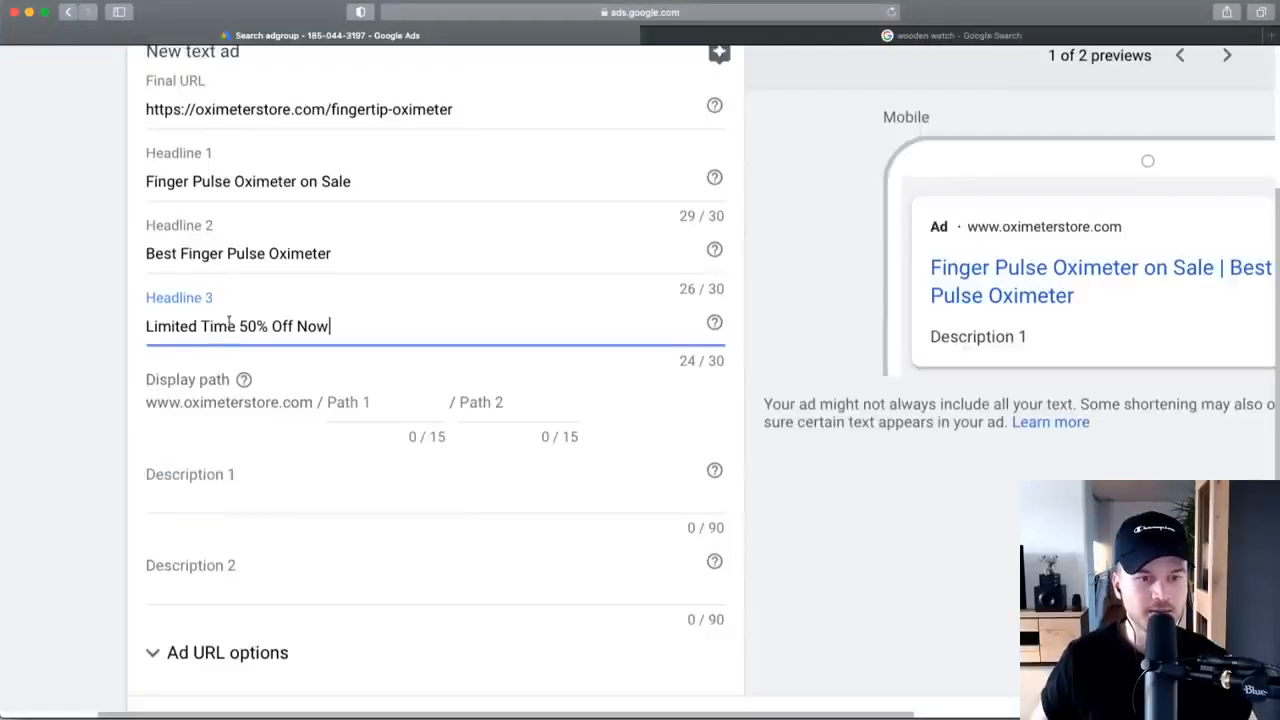
scroll(400, 305, down, 1)
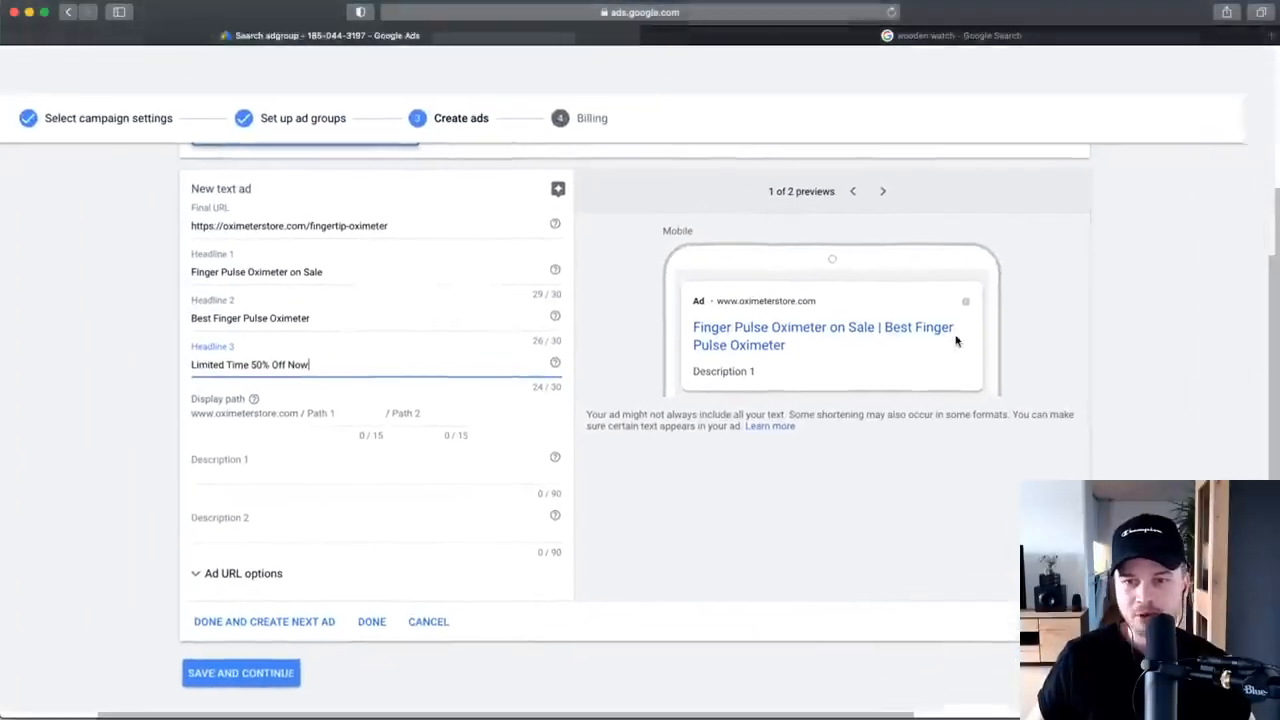
click(885, 192)
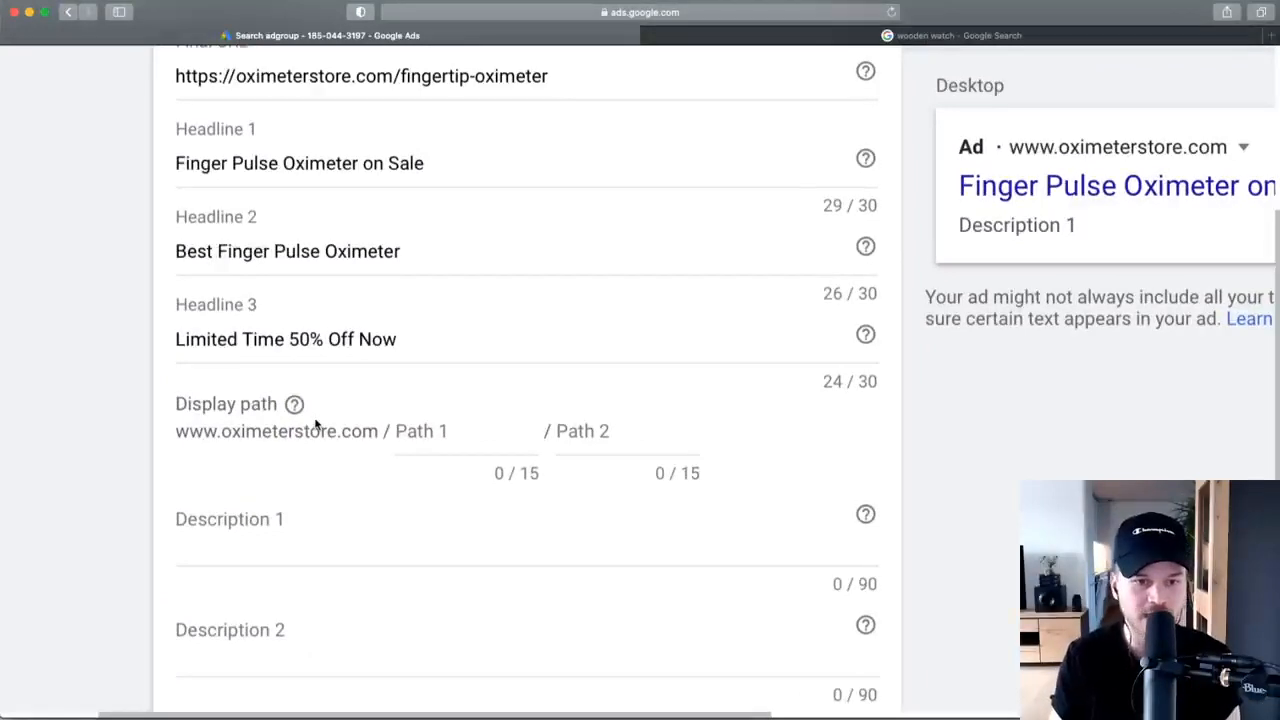
Set the ad's display path to "finger-pulse" for Path 1 and "oximeter" for Path 2.
click(436, 450)
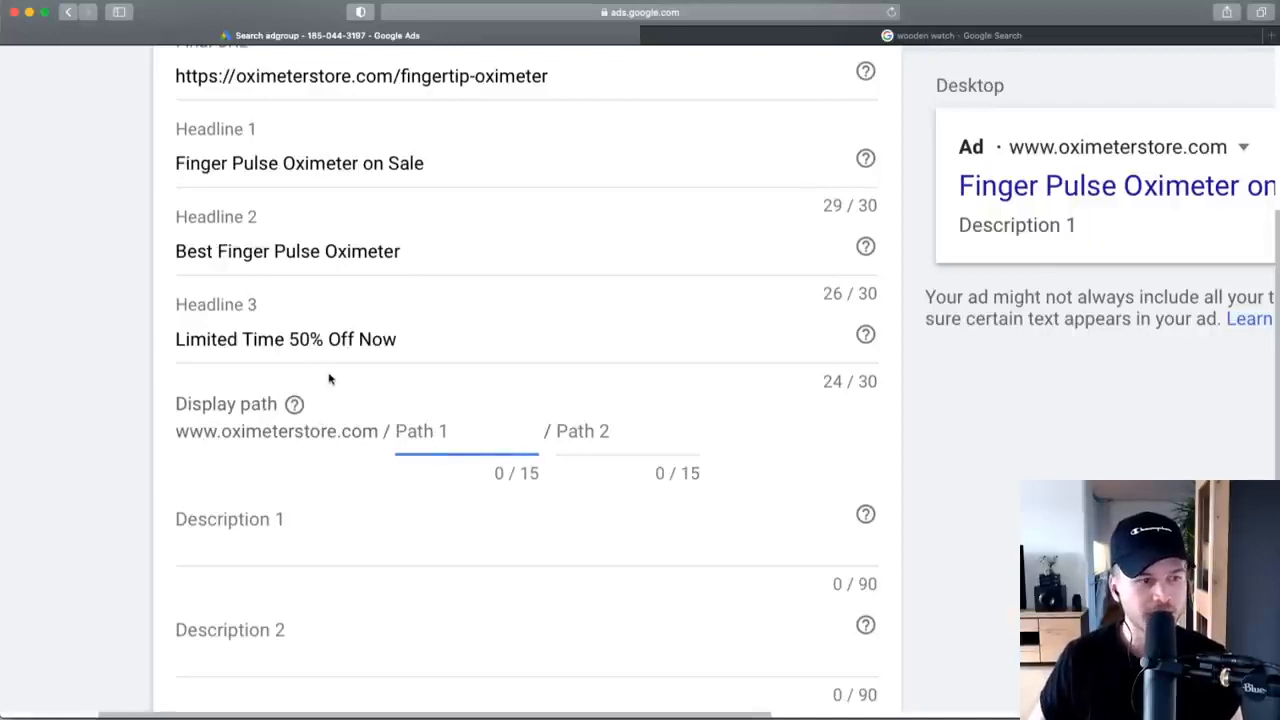
text(fine)
key(BackSpace)
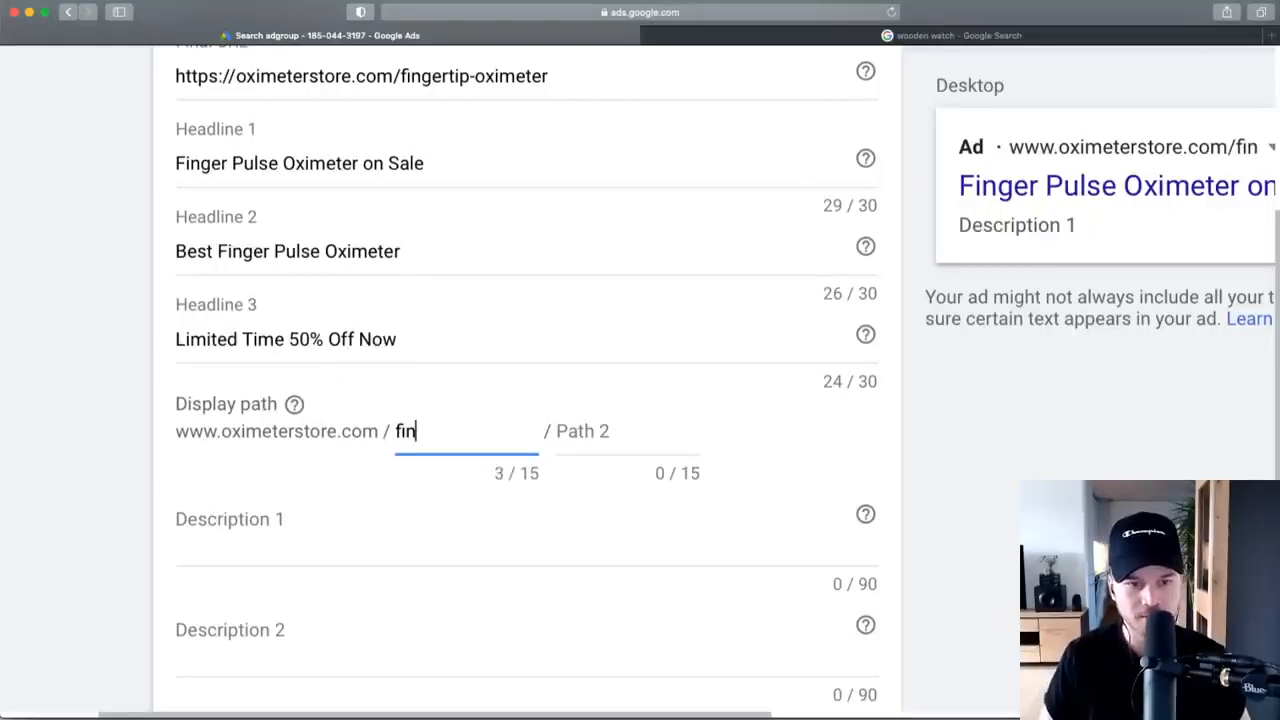
text(ger-)
text(se)
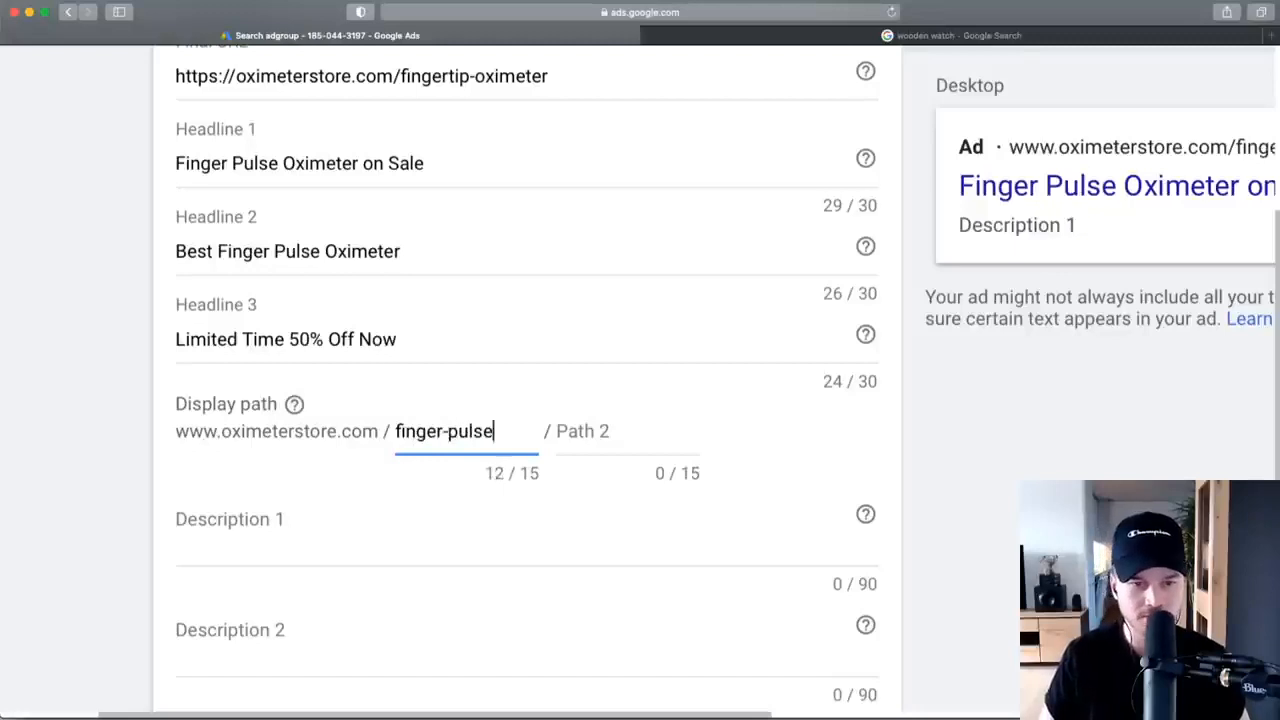
key(Tab)
text(oximeter)
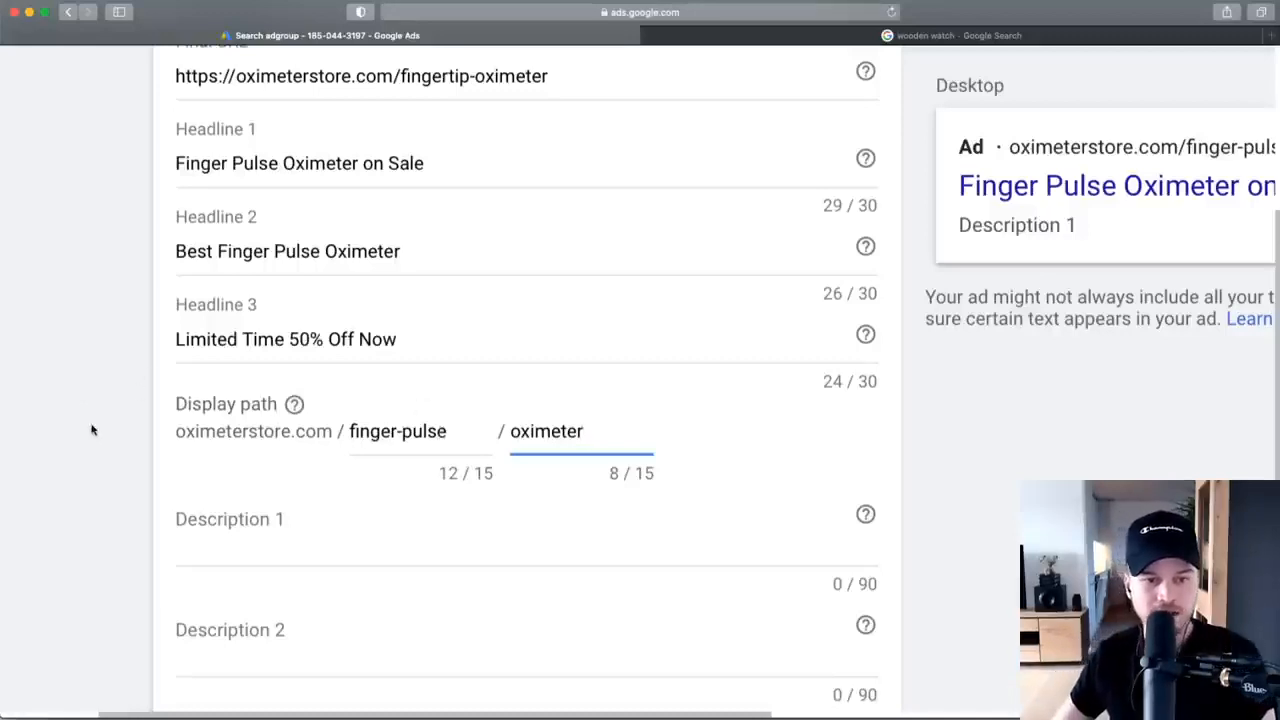
Enter "Want to track your oxygen levels at home? Get the Best Finger Pulse Oximeter on Sale Today" as Description 1.
scroll(66, 403, down, 3)
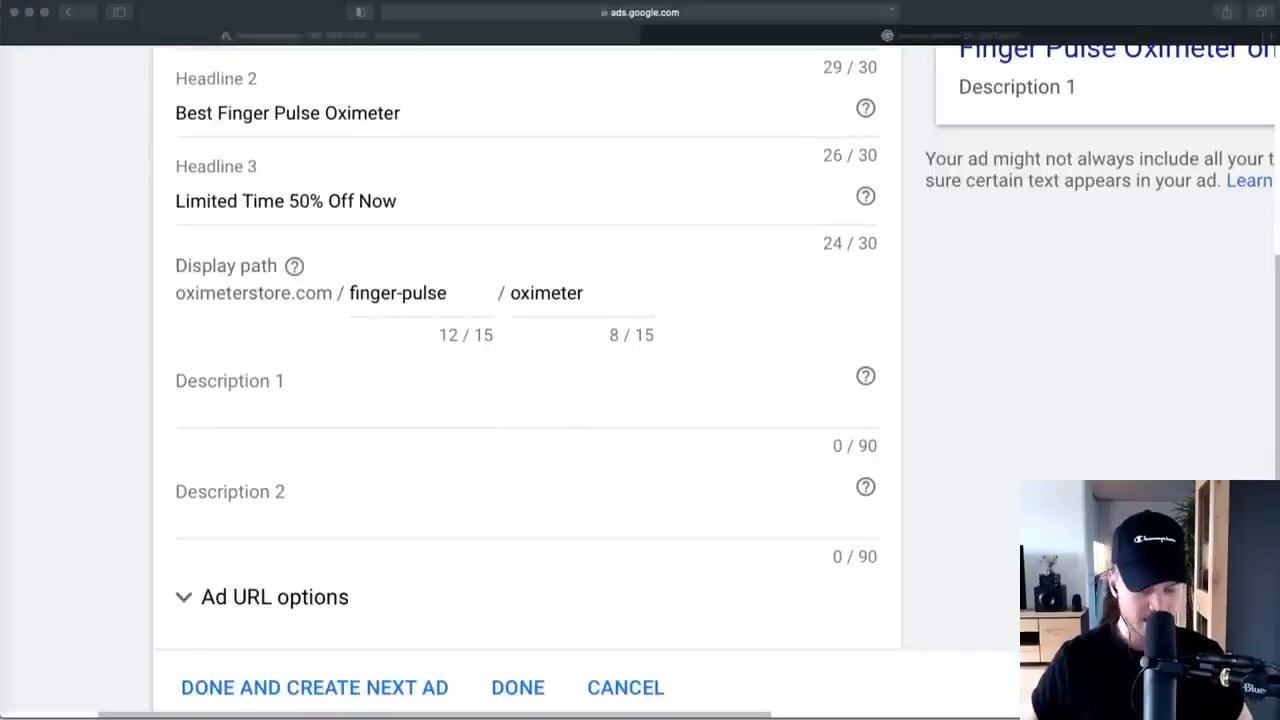
click(229, 423)
click(240, 409)
text(Want to track your oxygen levels at home? Get the Best Finger Pulse Oximeter on Sale Today)
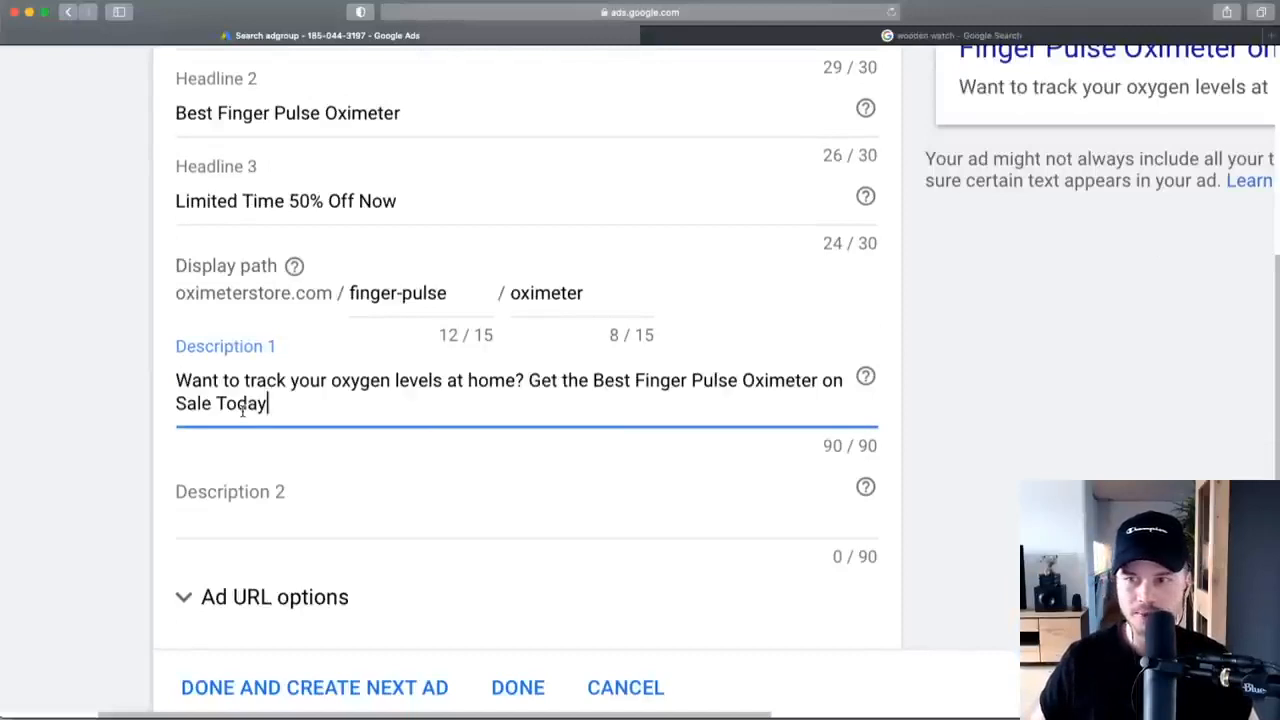
Enter "Over +20,000 happy customers with a money back guarantee. Free shipping included." as Description 2.
key(super+Tab)
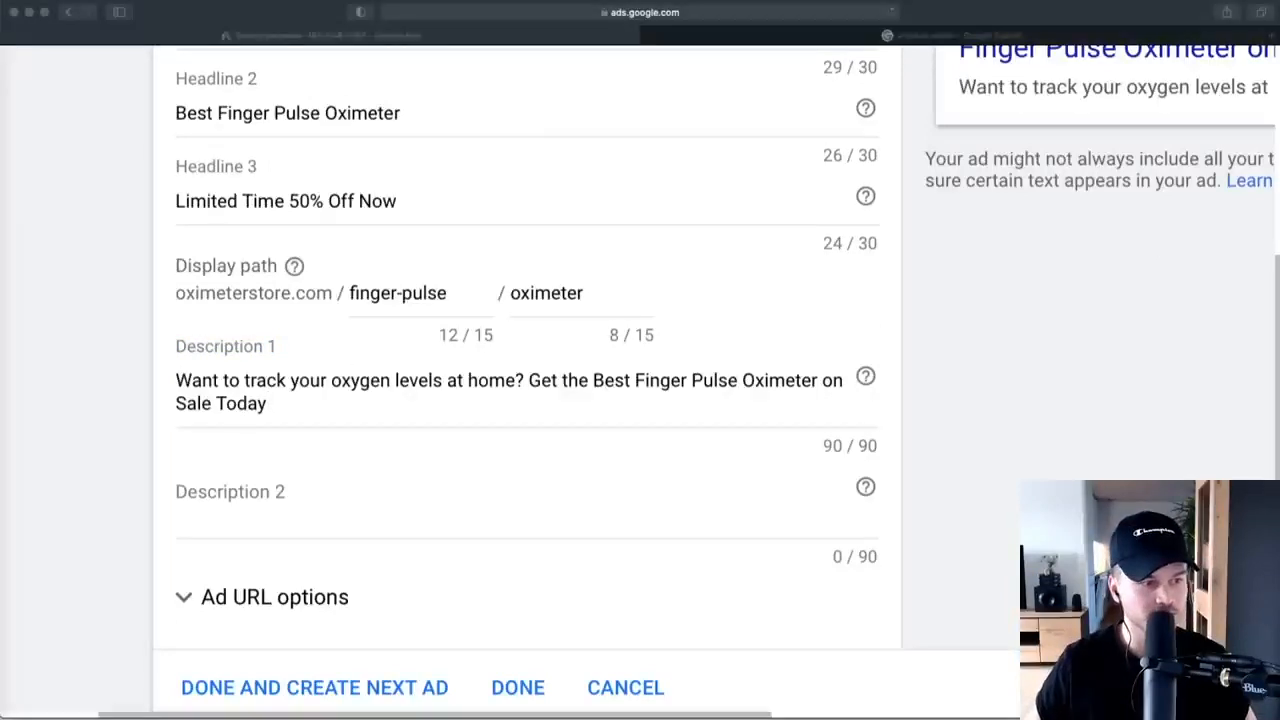
key(super+Tab)
click(226, 508)
text(Over +20,000 happy customers with a money back guarantee. Free shipping included.)
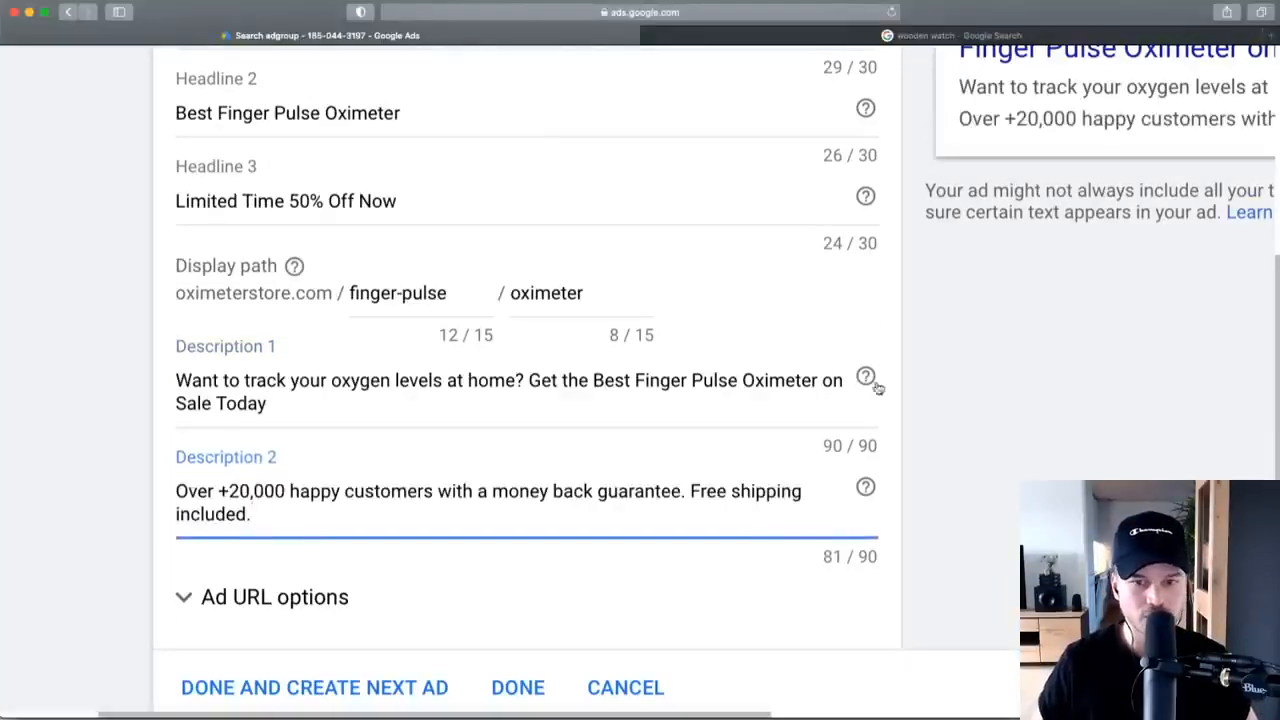
click(827, 444)
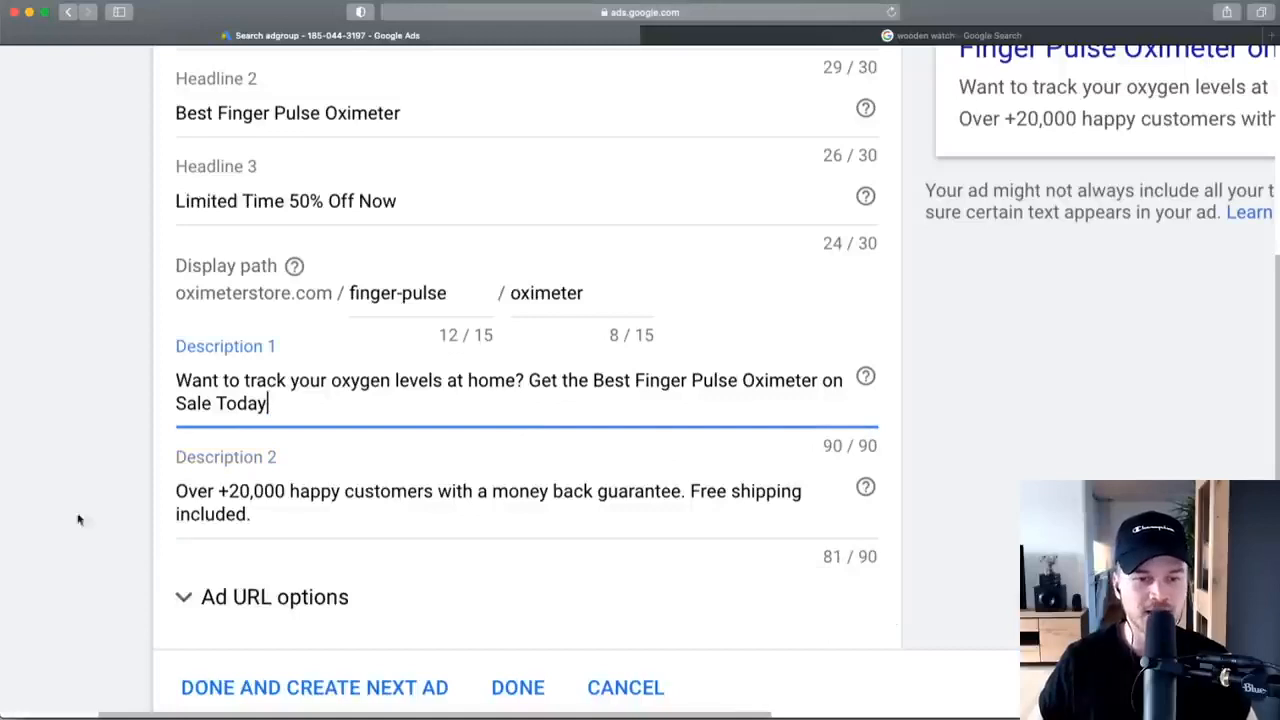
Review the completed text ad in its desktop preview, examining the customer count and free shipping wording in Description 2.
scroll(420, 386, down, 1)
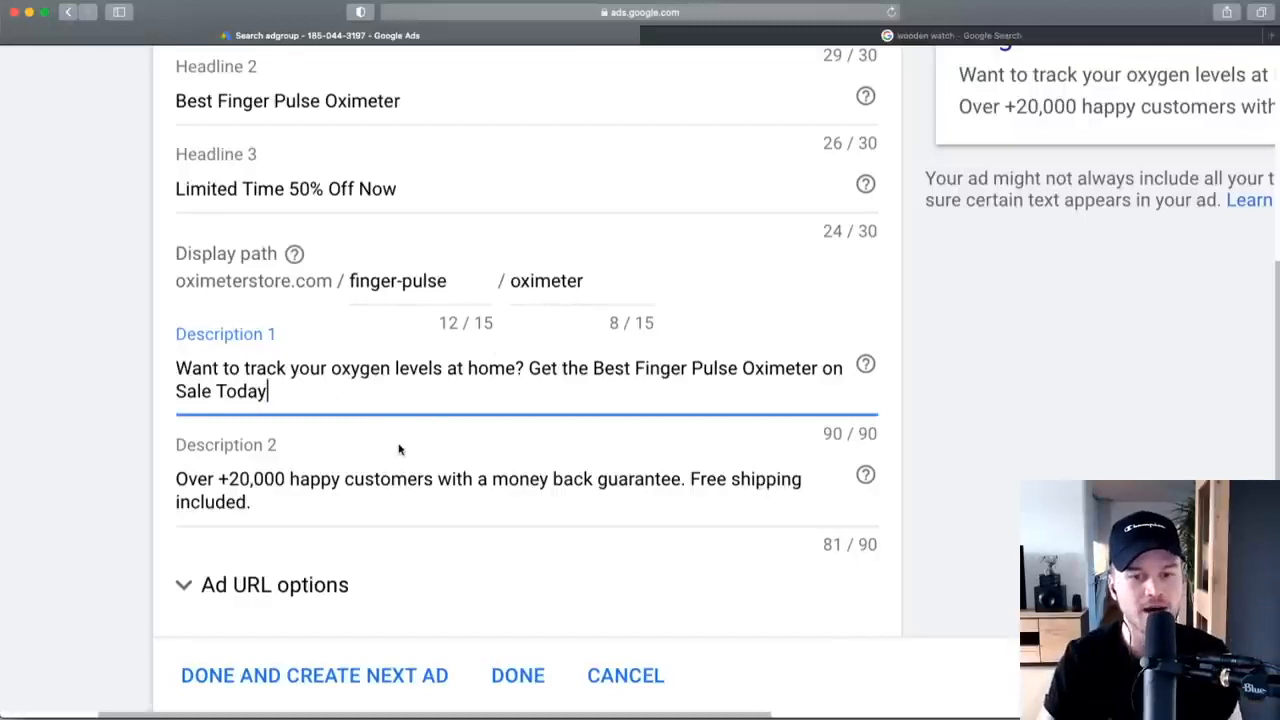
scroll(402, 446, up, 3)
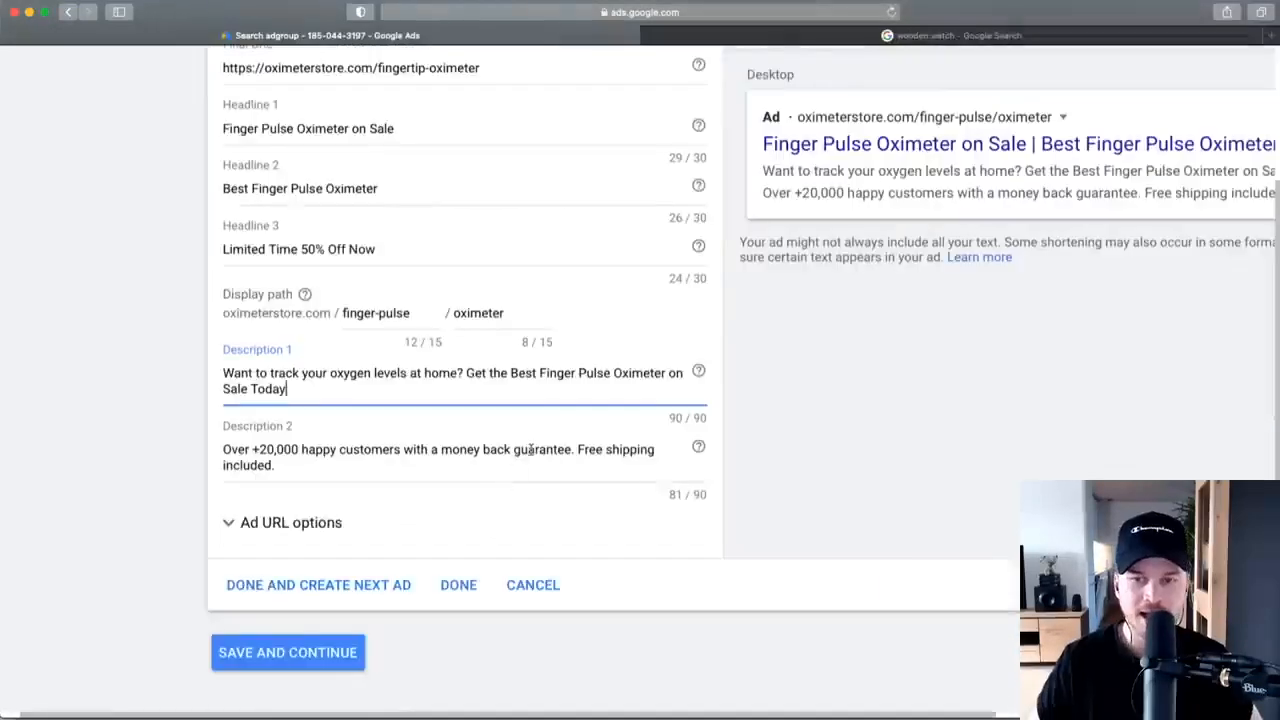
scroll(529, 452, up, 2)
scroll(531, 457, right, 1)
scroll(913, 330, right, 1)
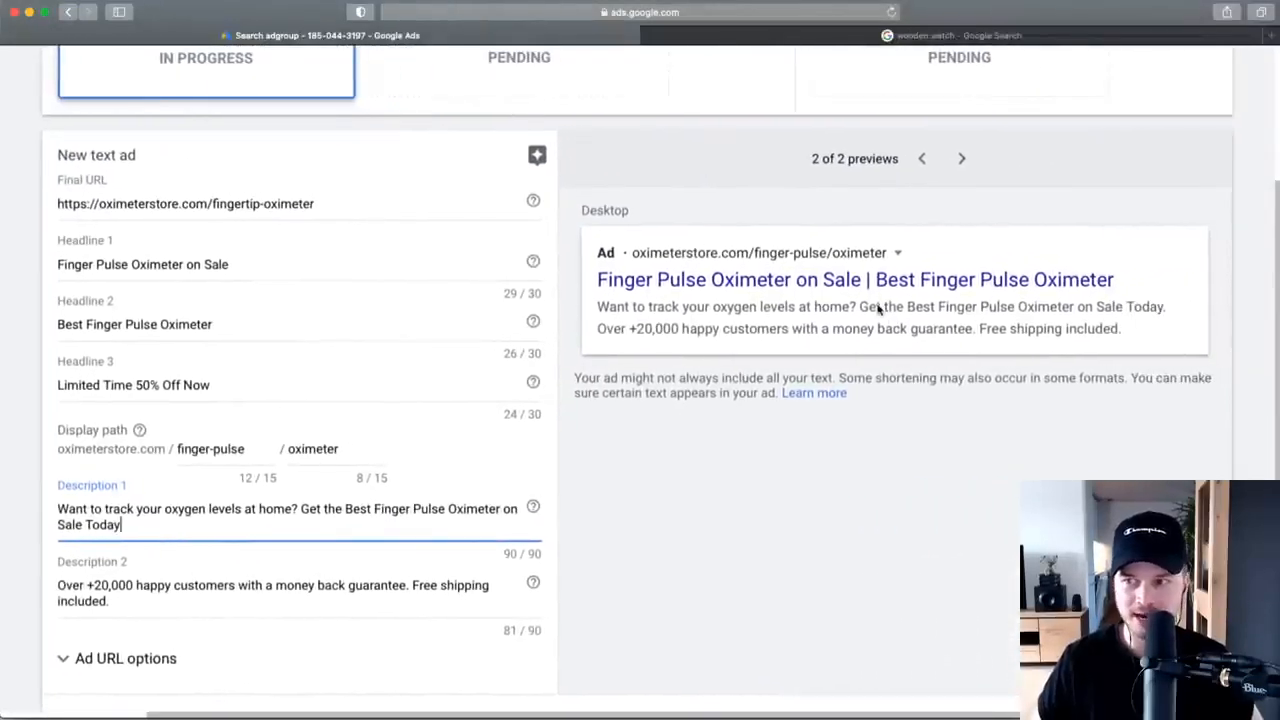
scroll(818, 289, left, 1)
scroll(800, 288, down, 2)
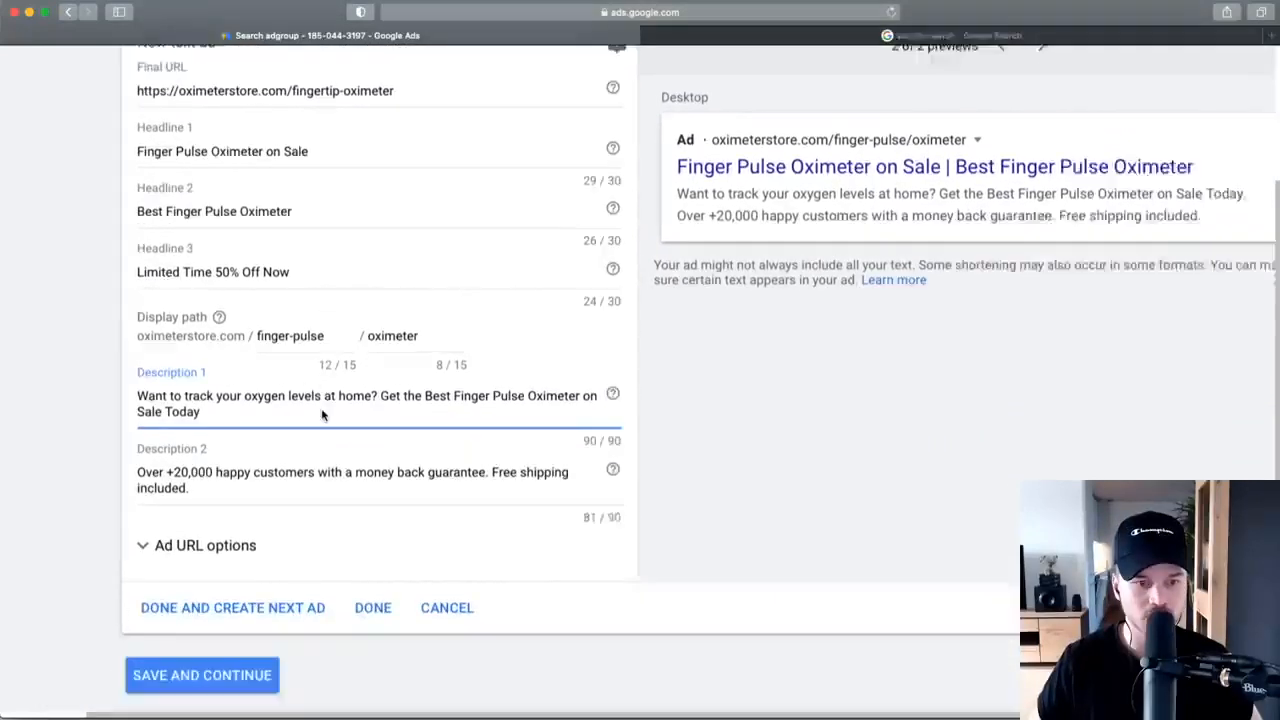
scroll(793, 287, up, 1)
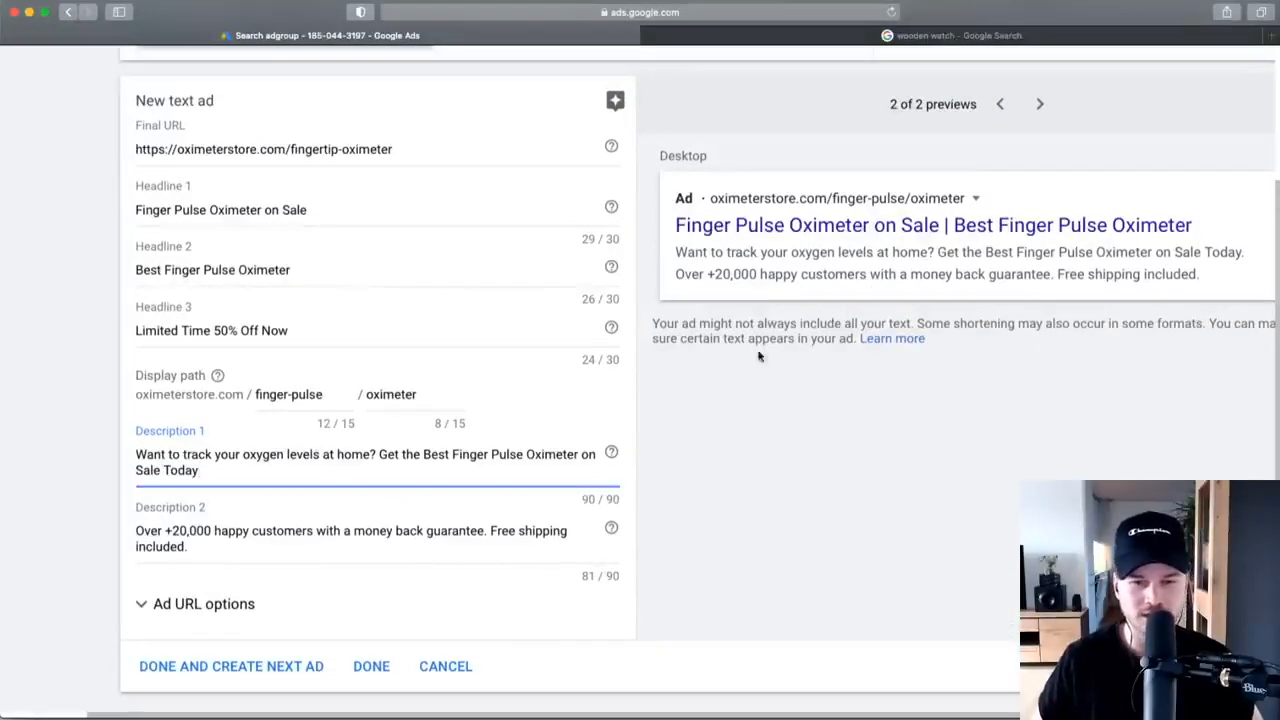
scroll(209, 531, down, 2)
scroll(204, 437, up, 5)
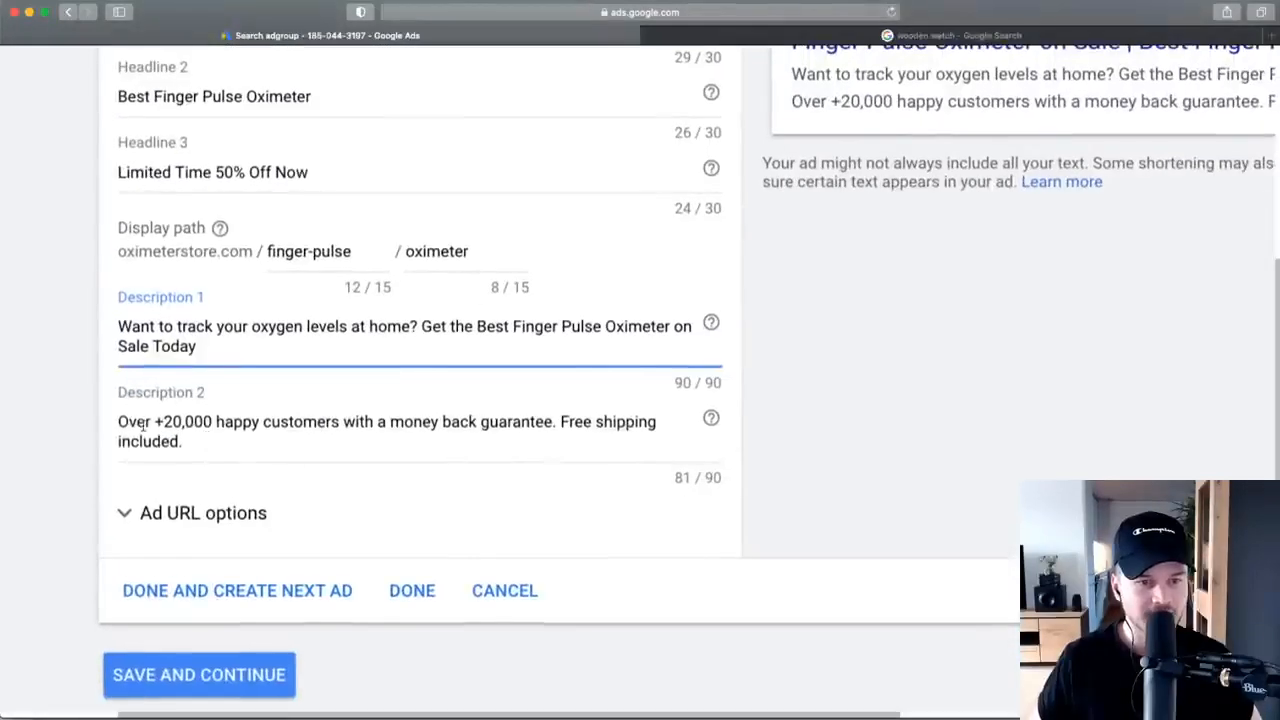
scroll(200, 434, up, 1)
scroll(186, 443, up, 2)
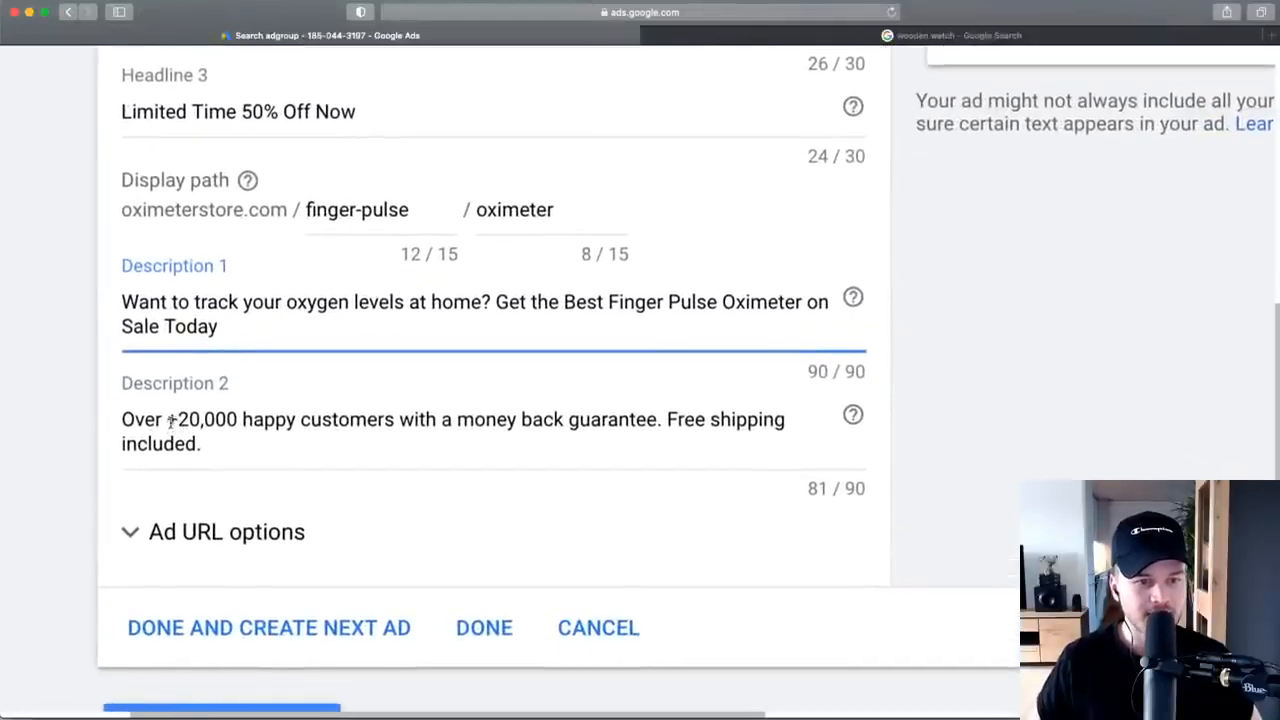
drag(166, 420, 240, 419)
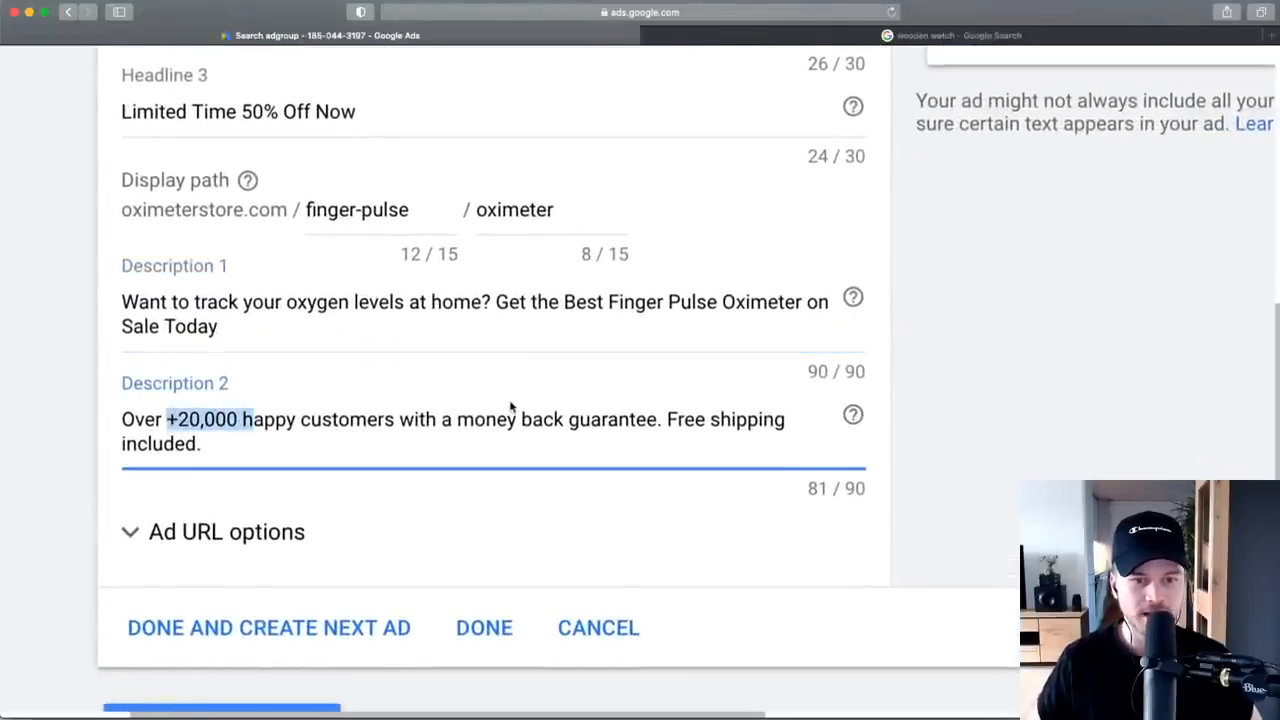
drag(665, 420, 746, 420)
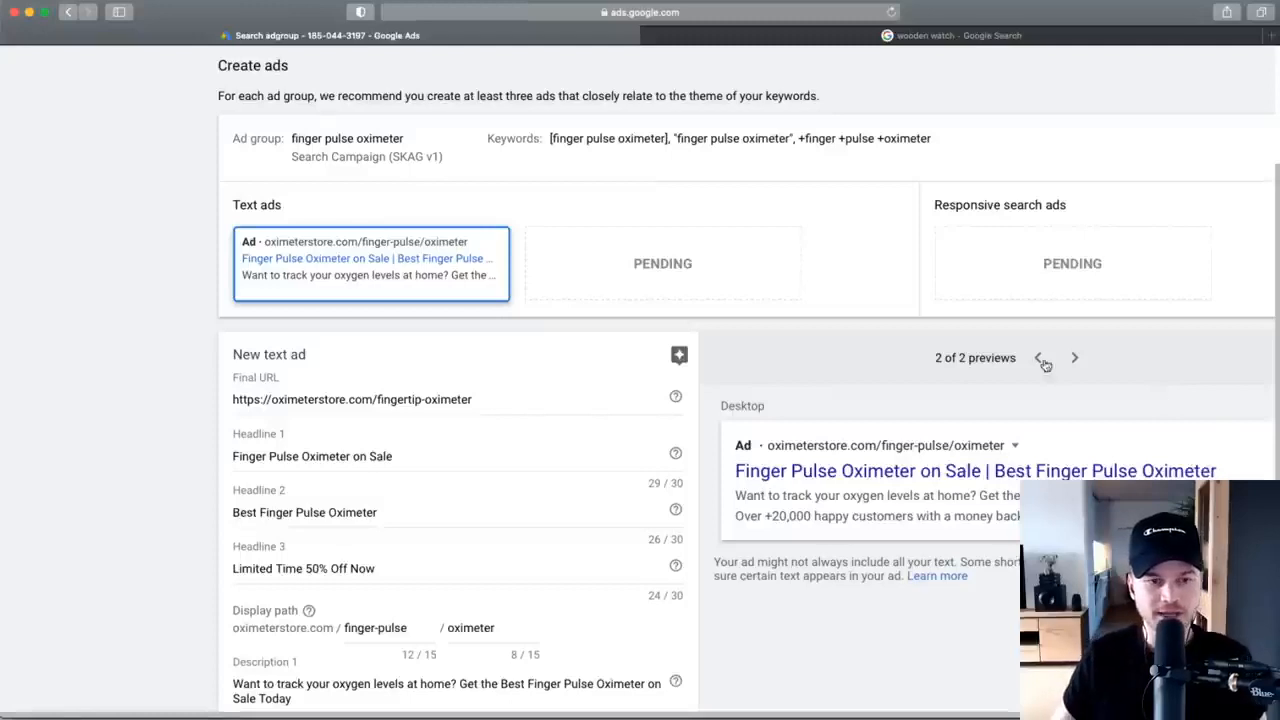
scroll(720, 410, down, 2)
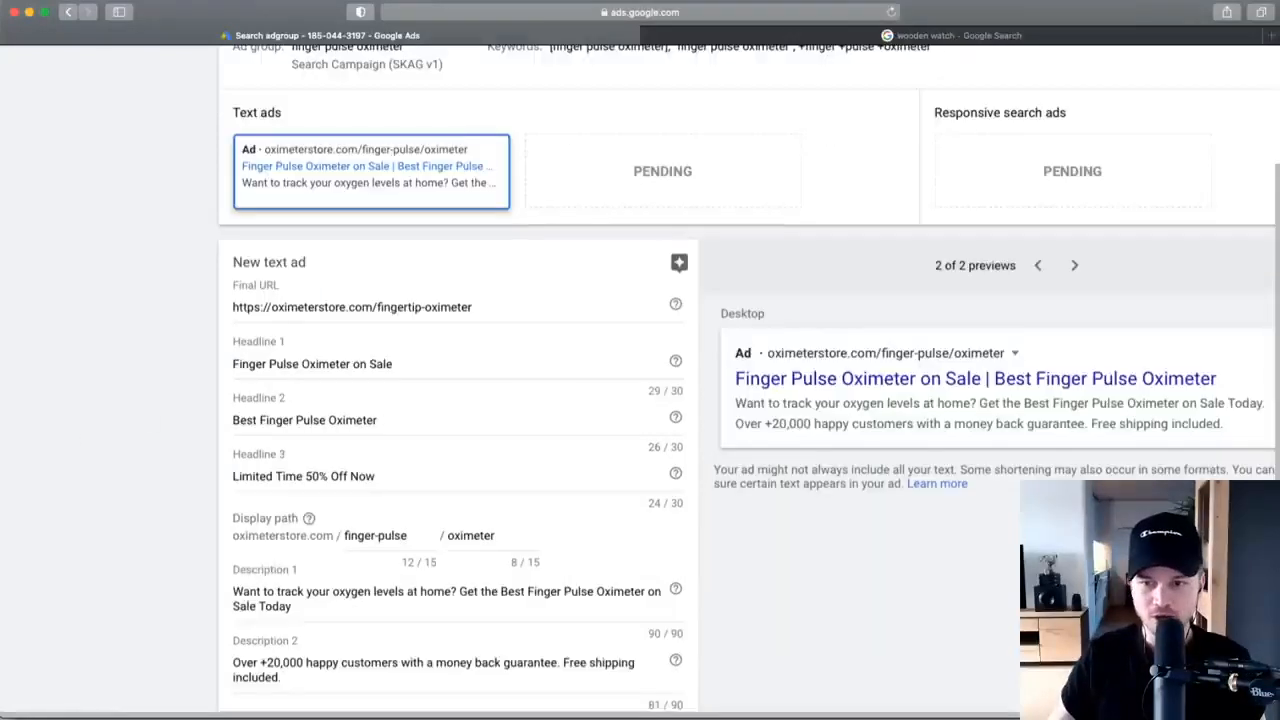
Compare the completed text ad's mobile and desktop previews.
click(1037, 265)
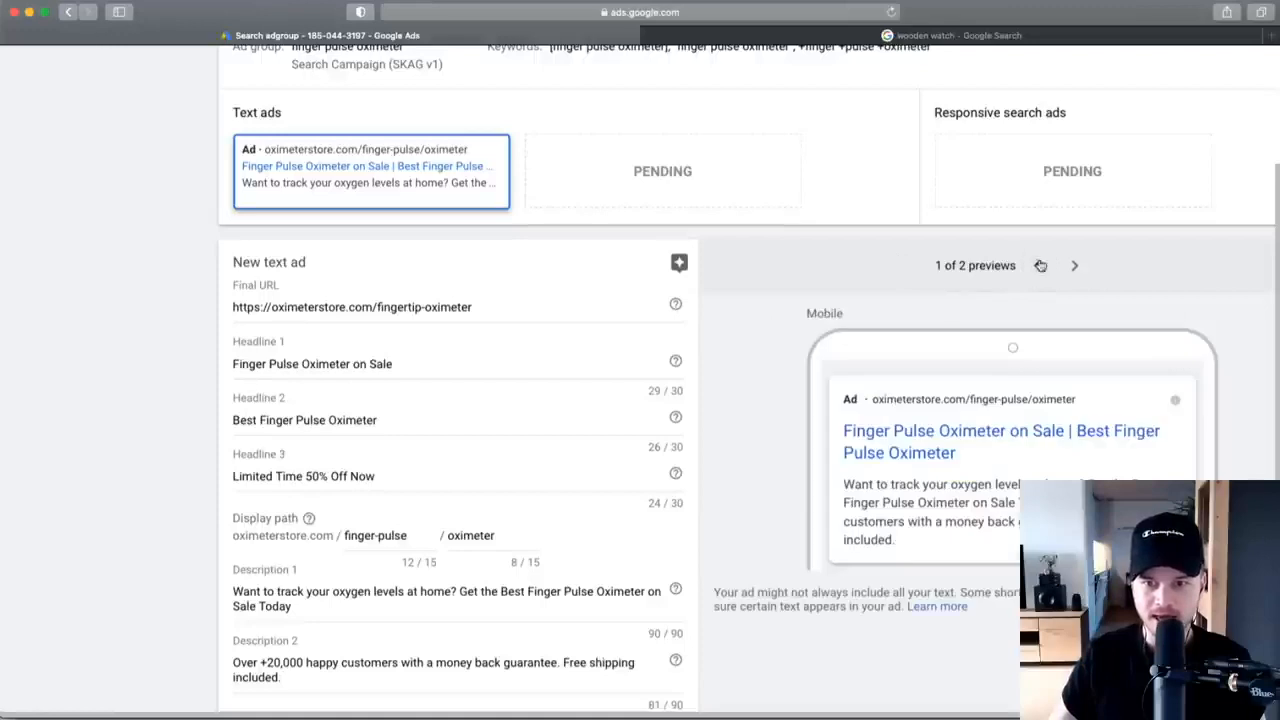
click(1074, 265)
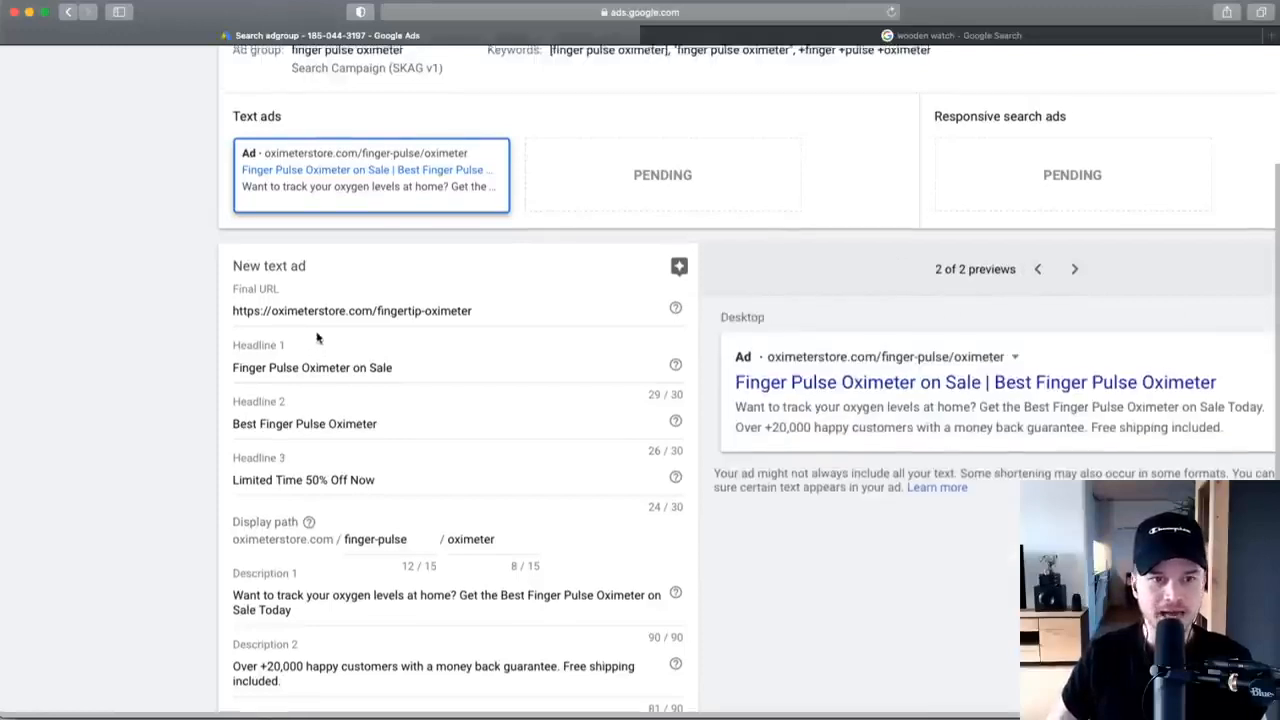
scroll(177, 289, up, 2)
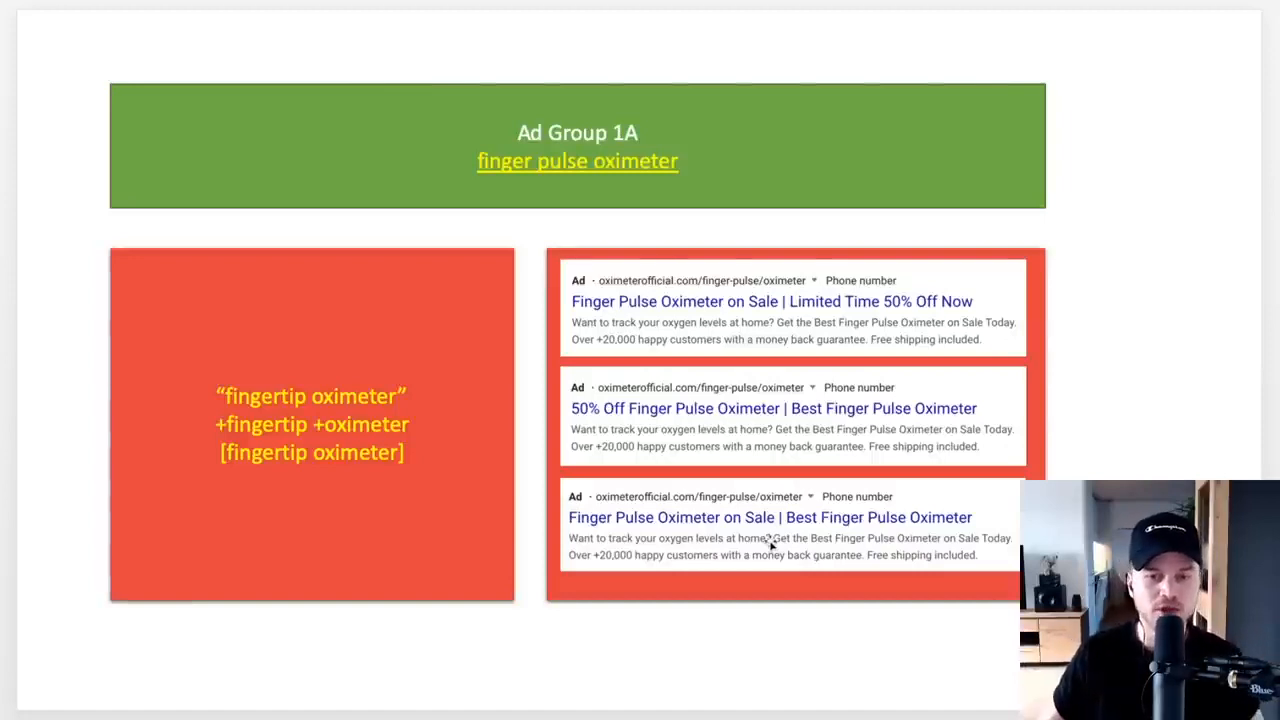
Switch from the example slides back to Google Ads, complete the first text ad and open a new one.
key(Escape)
key(ctrl+Right)
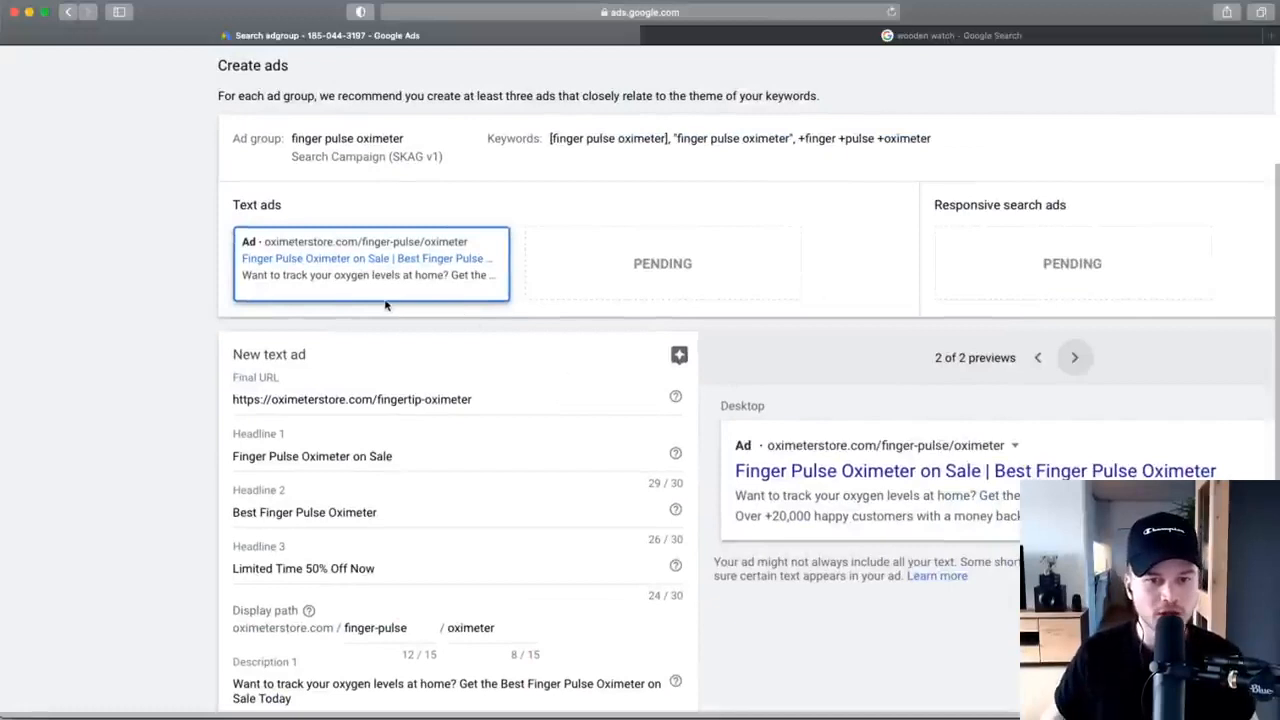
scroll(320, 400, down, 5)
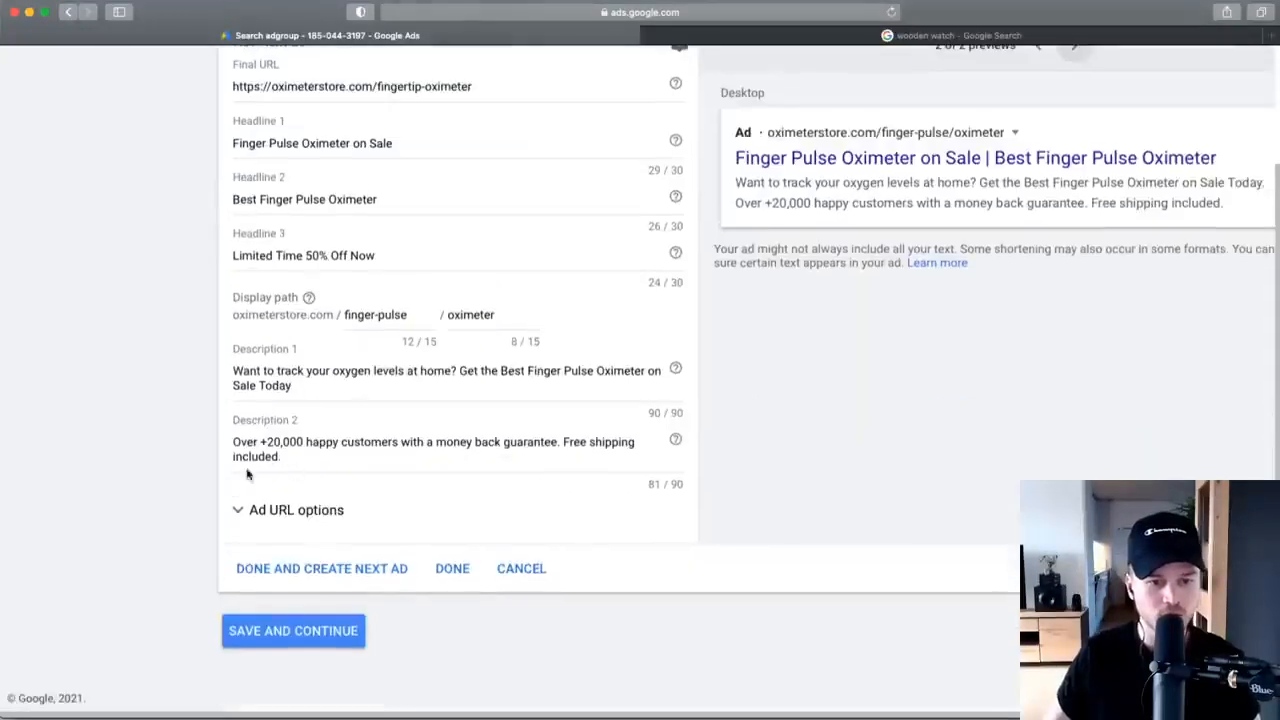
click(289, 574)
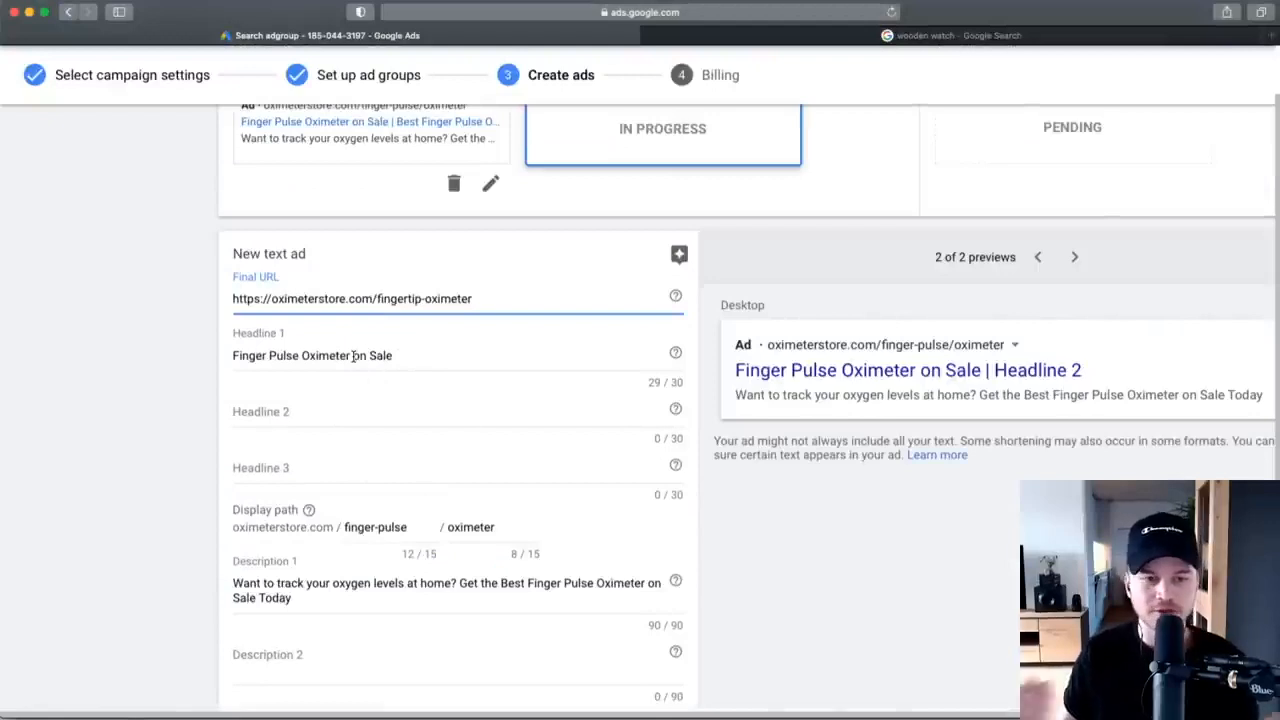
click(407, 353)
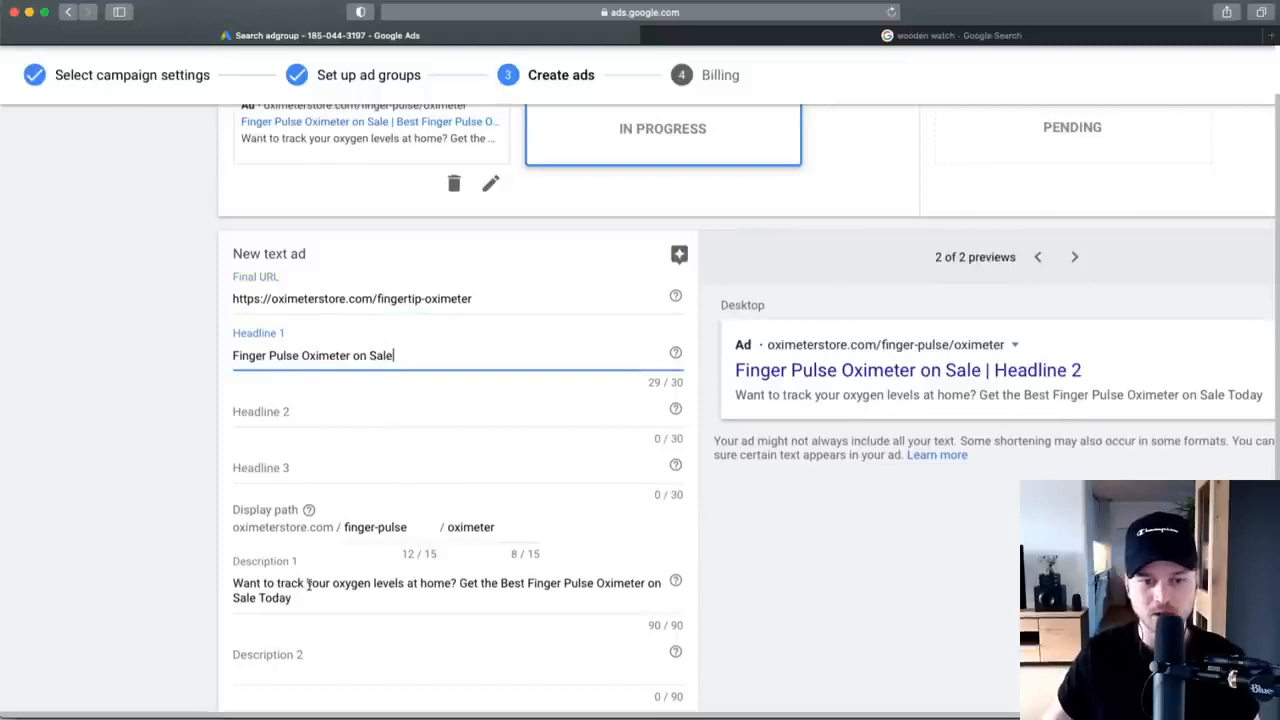
scroll(390, 426, down, 3)
scroll(80, 527, up, 3)
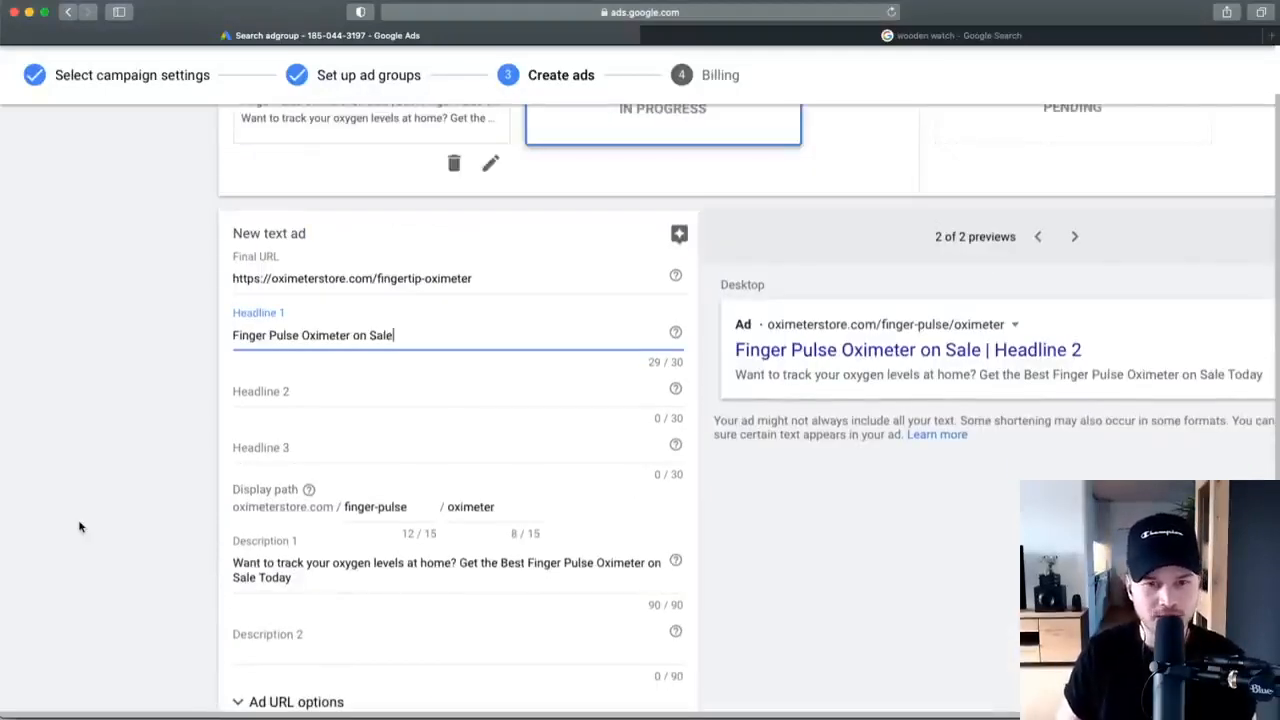
scroll(335, 439, up, 3)
scroll(515, 440, down, 4)
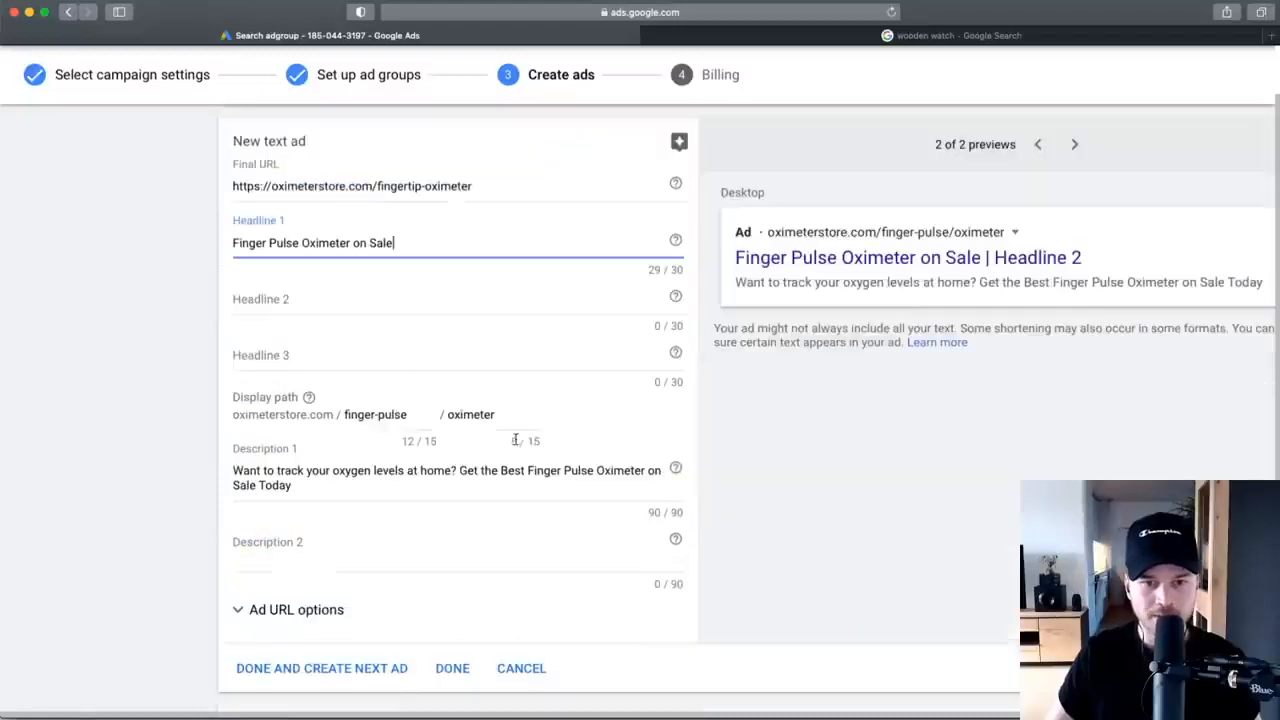
click(548, 665)
scroll(260, 490, up, 1)
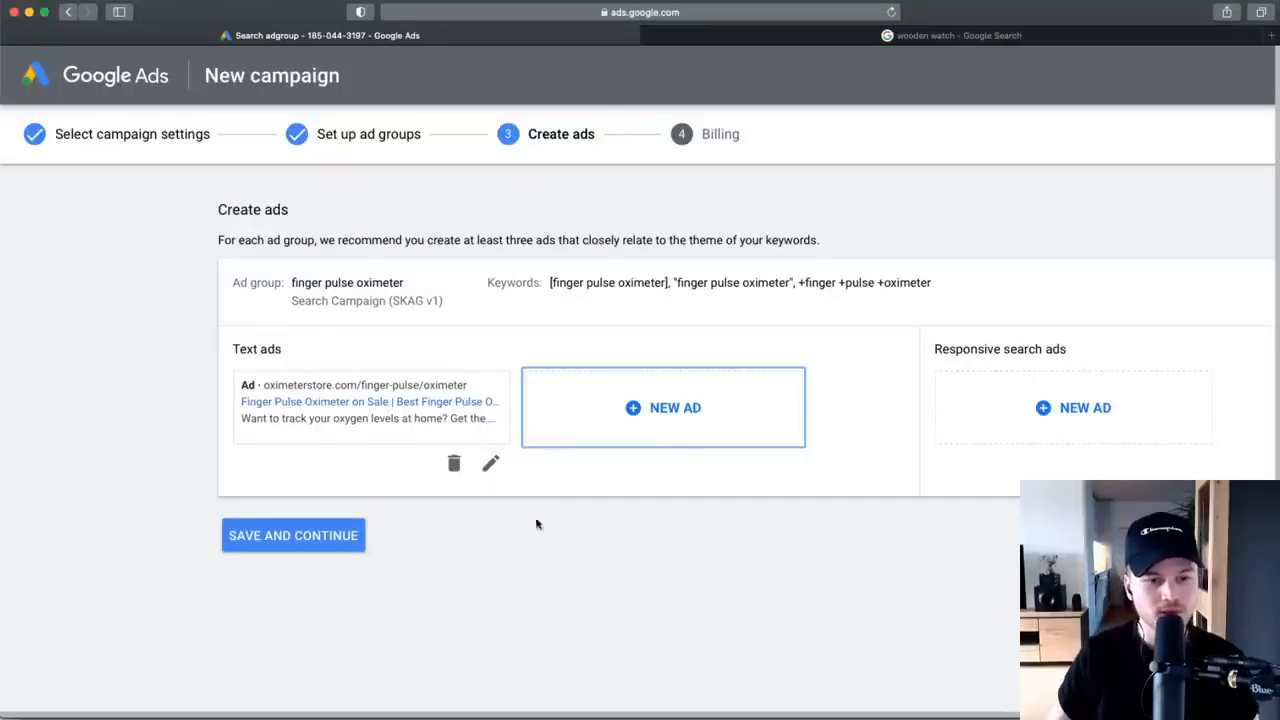
Save the campaign's ads, continue to the billing setup and look over the payment info form.
click(277, 546)
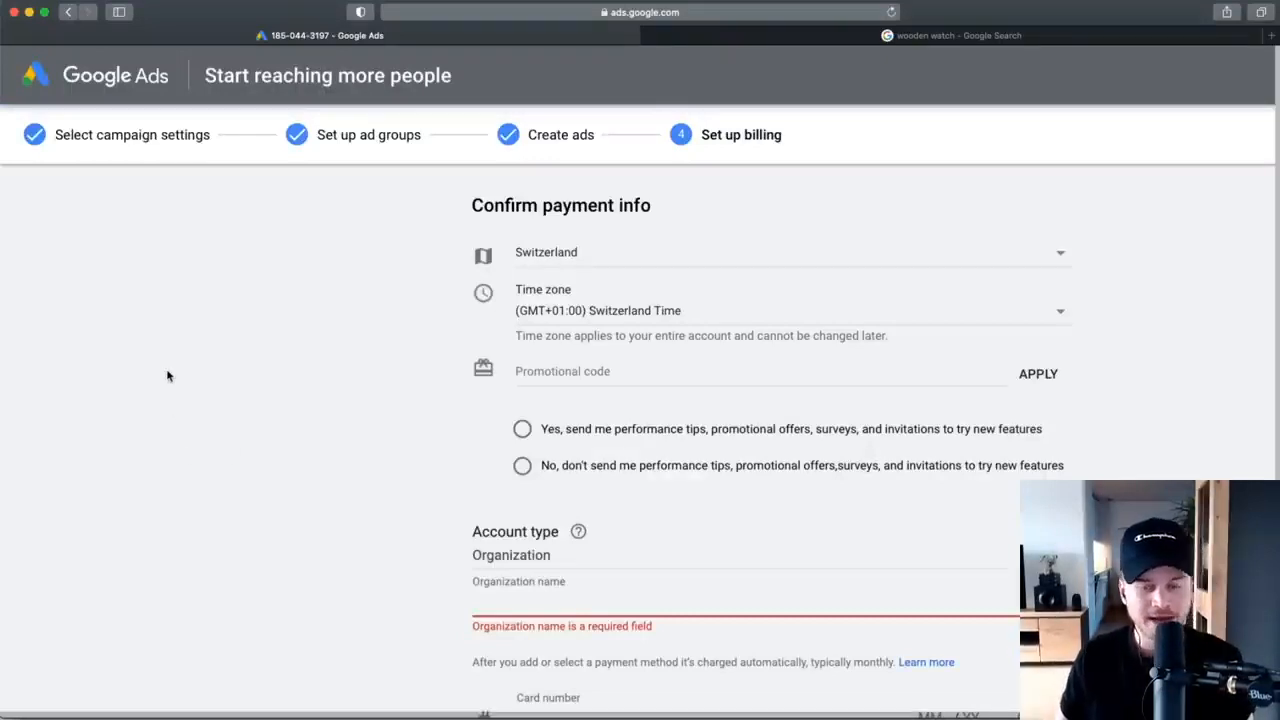
scroll(514, 537, down, 5)
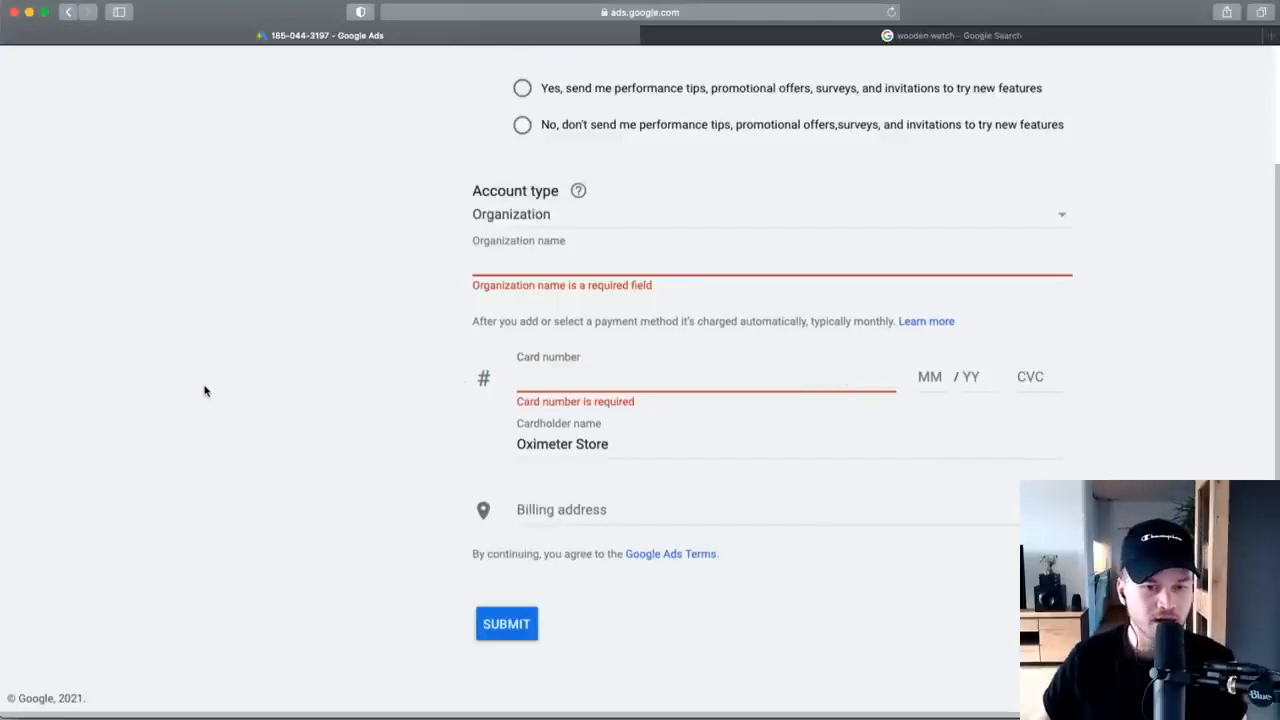
scroll(204, 391, up, 3)
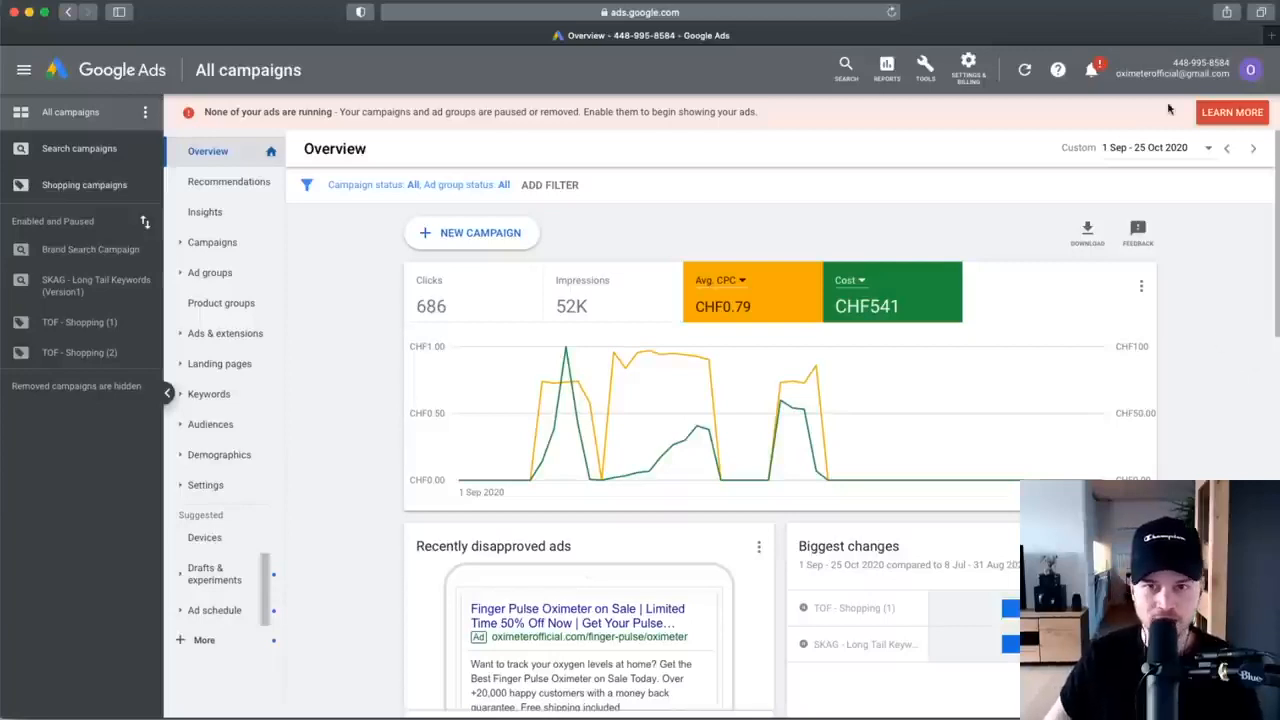
Open the General List among the account's negative keyword lists and look through its keywords.
click(923, 72)
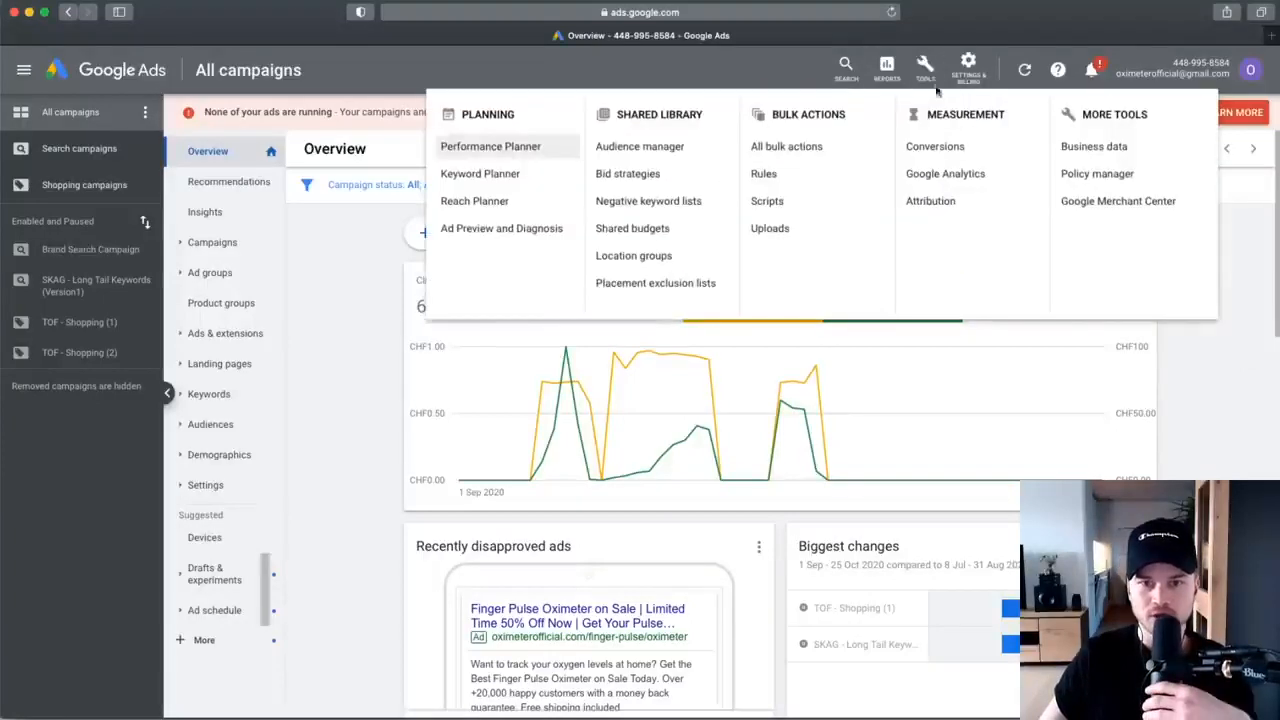
click(664, 202)
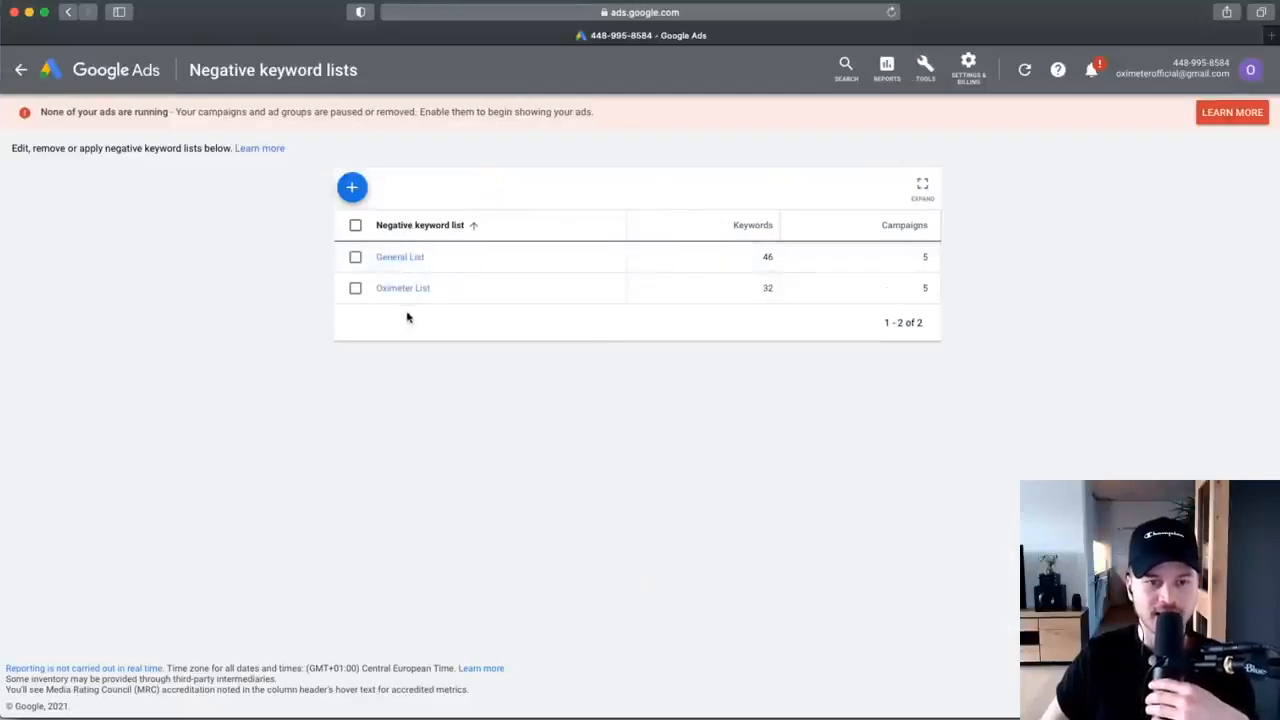
click(410, 258)
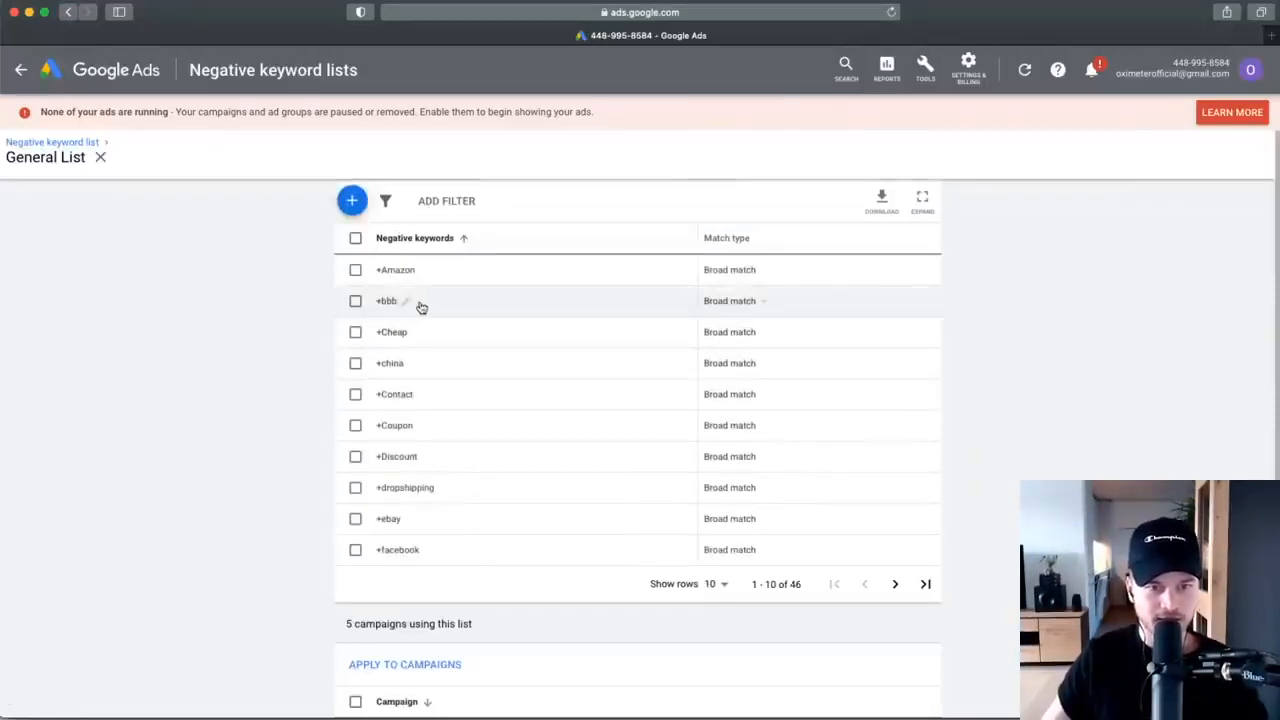
scroll(420, 306, up, 5)
scroll(423, 418, down, 2)
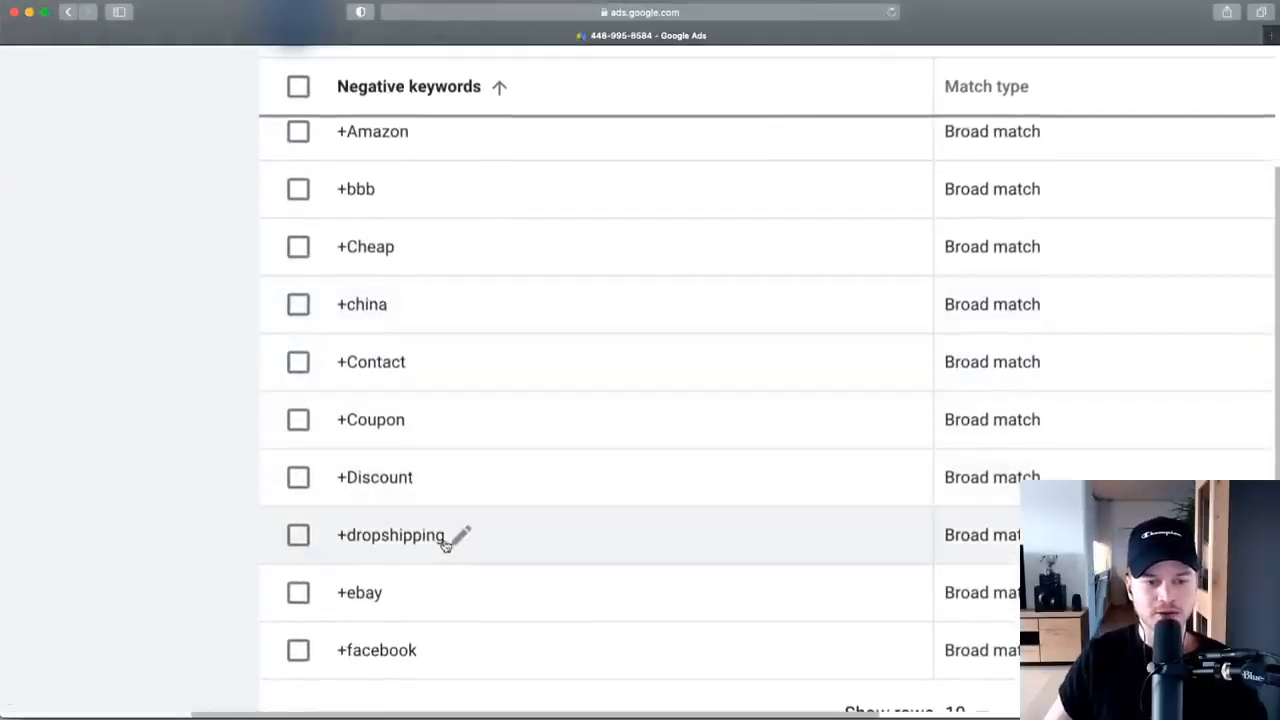
scroll(443, 534, down, 5)
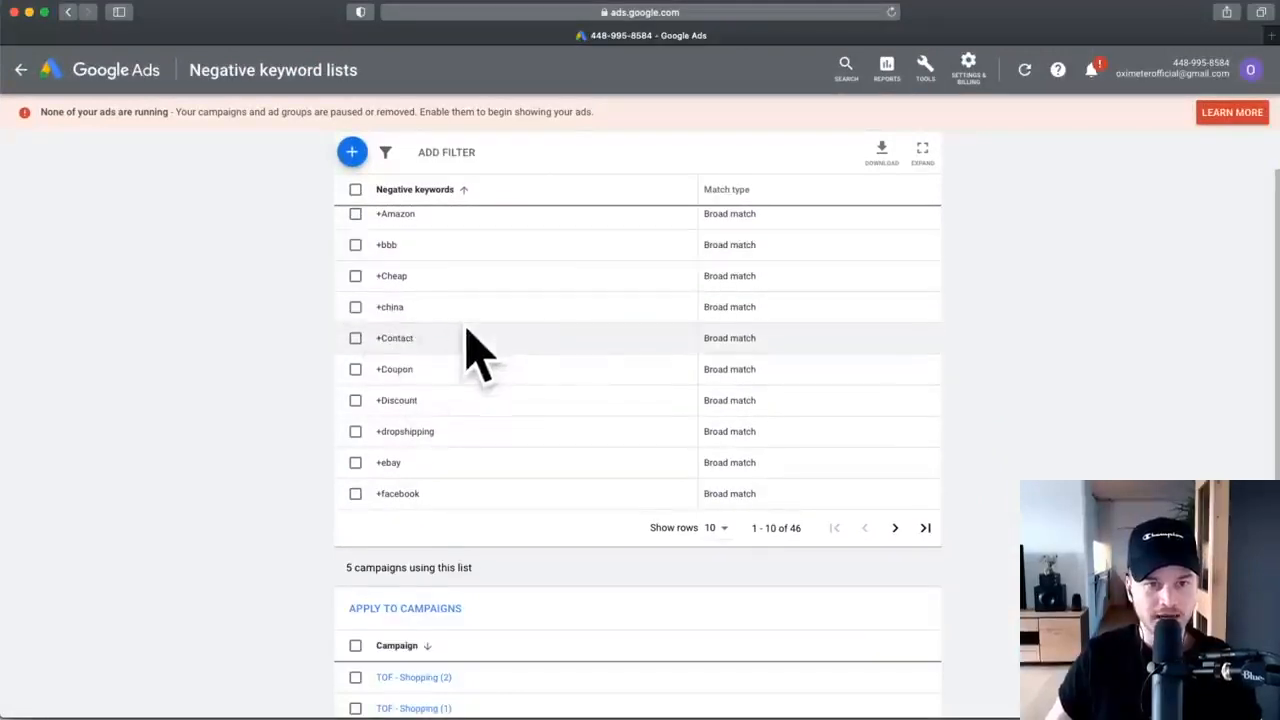
scroll(451, 336, up, 2)
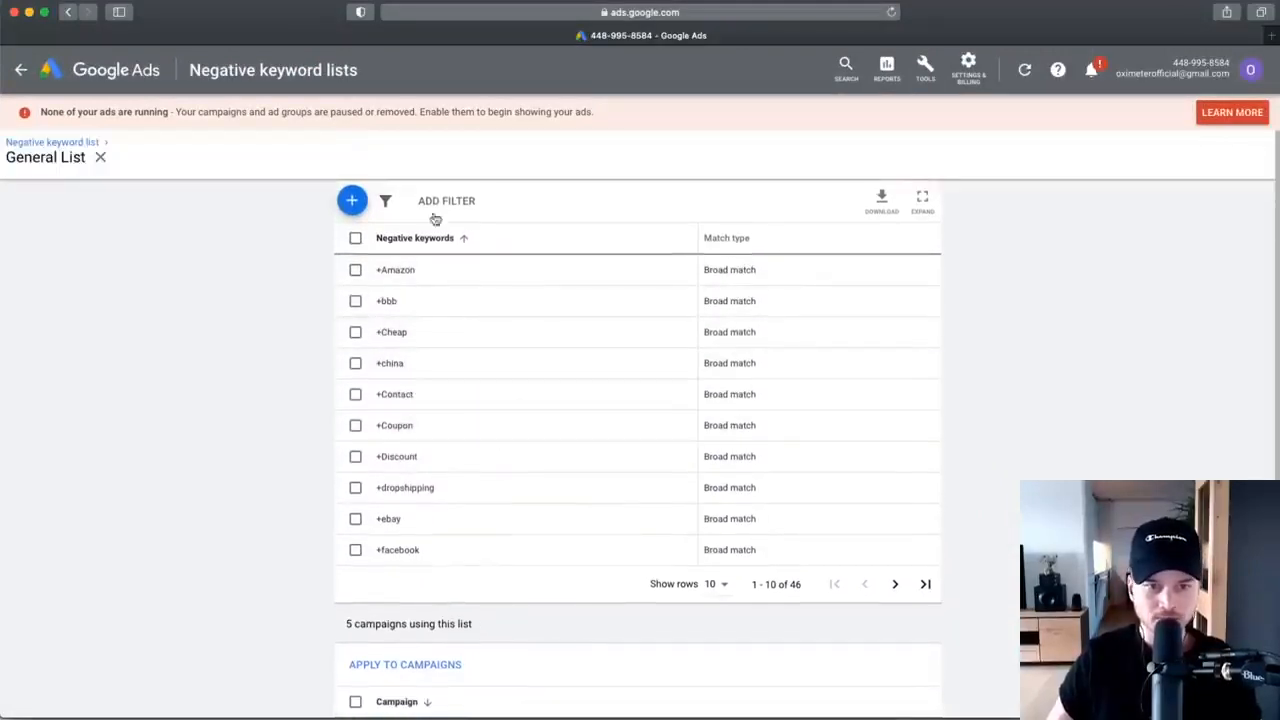
Add "+walmart" as a negative keyword to the General List and save it.
click(352, 200)
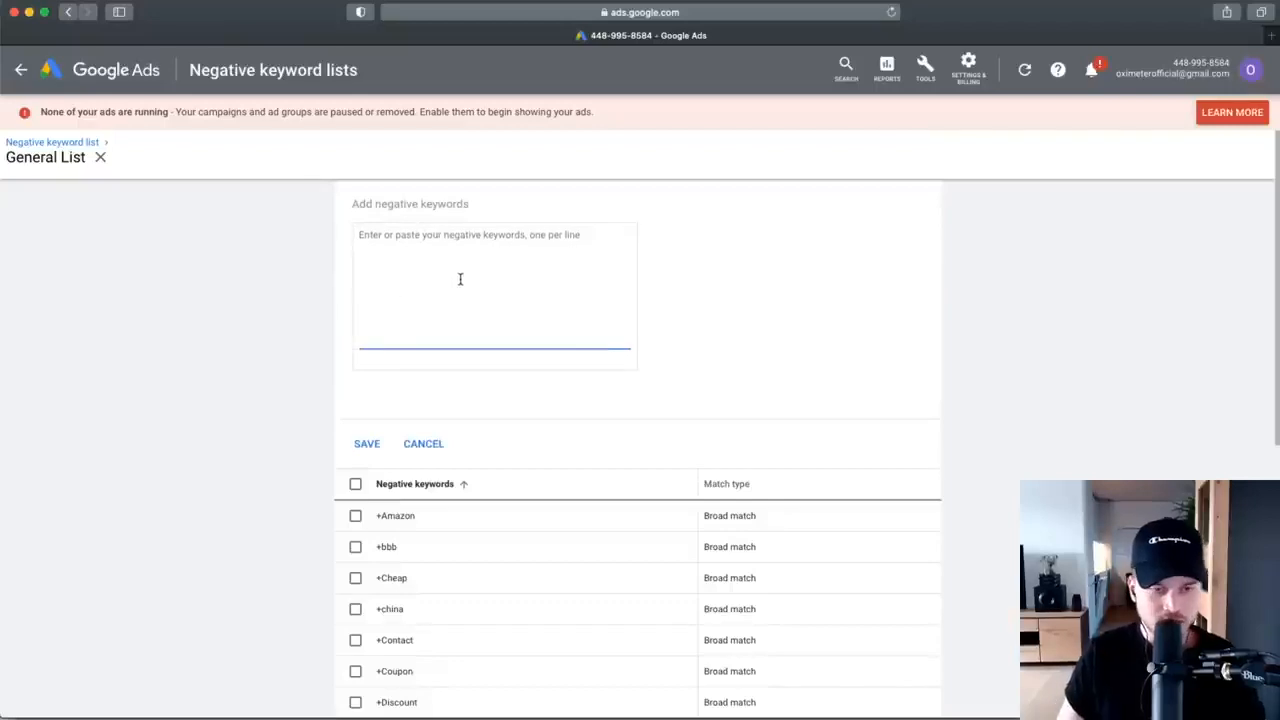
scroll(386, 283, up, 5)
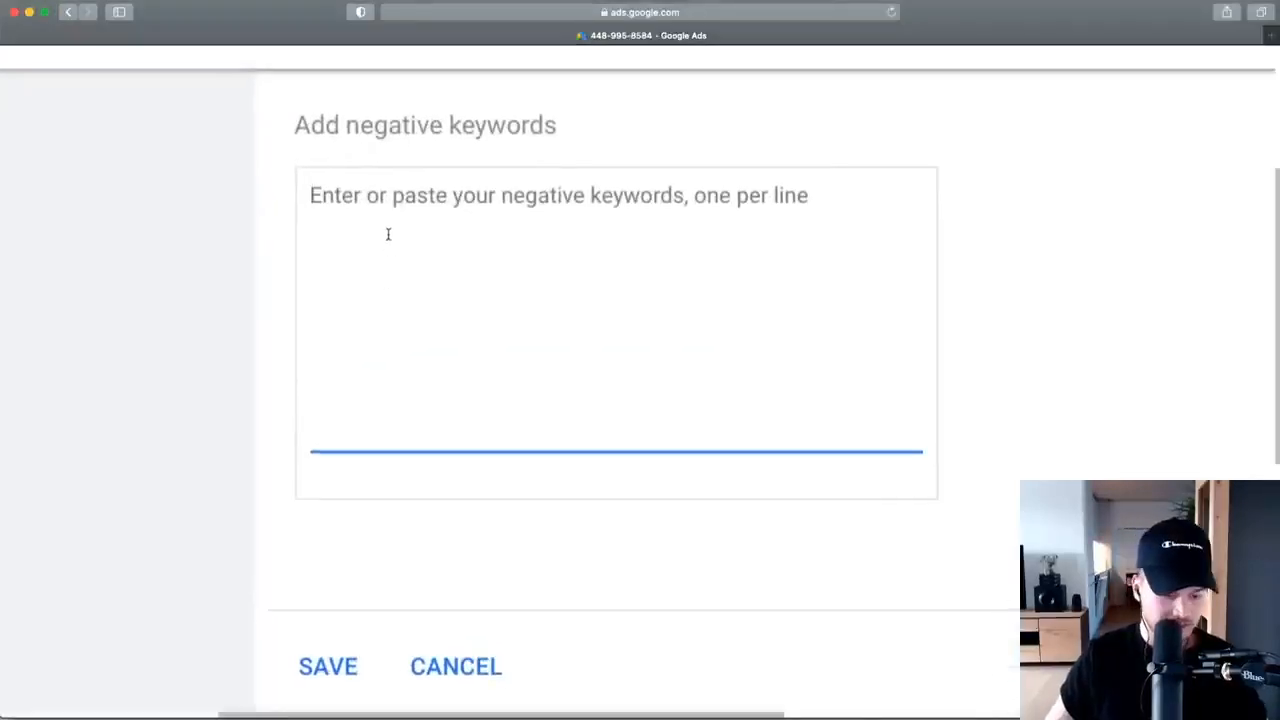
text(+wak)
key(BackSpace)
text(lmart)
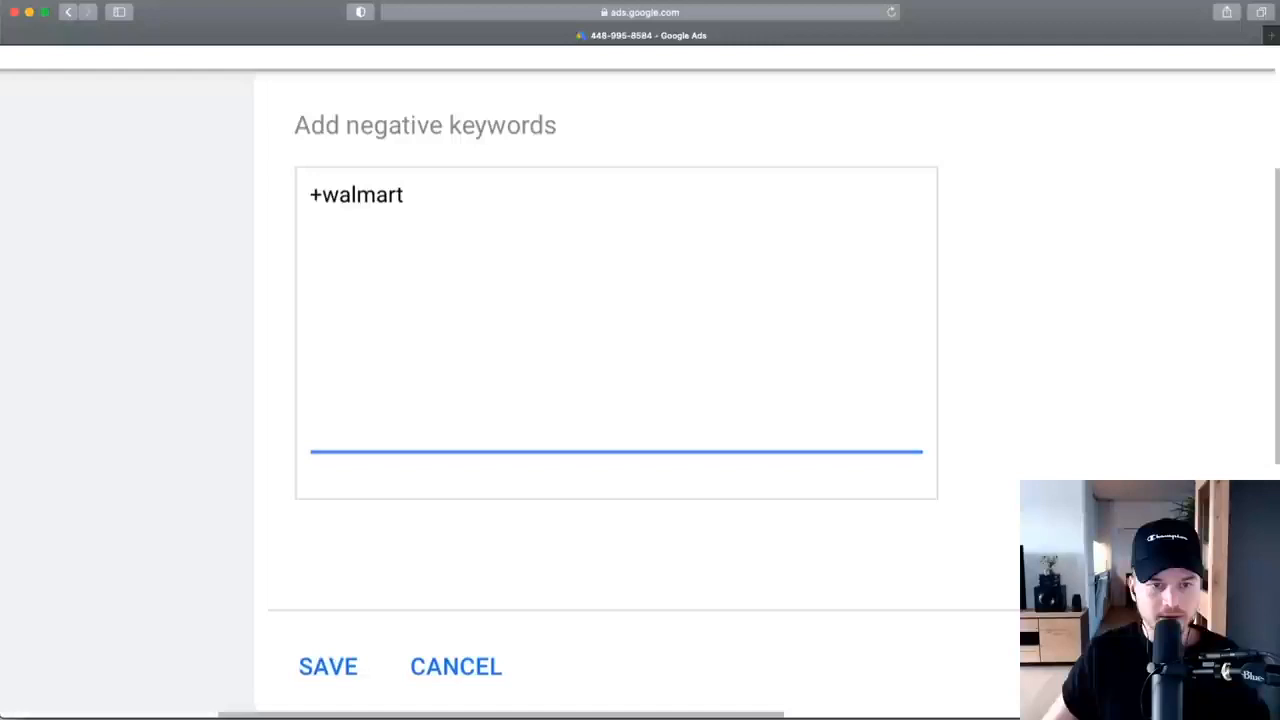
scroll(334, 569, down, 1)
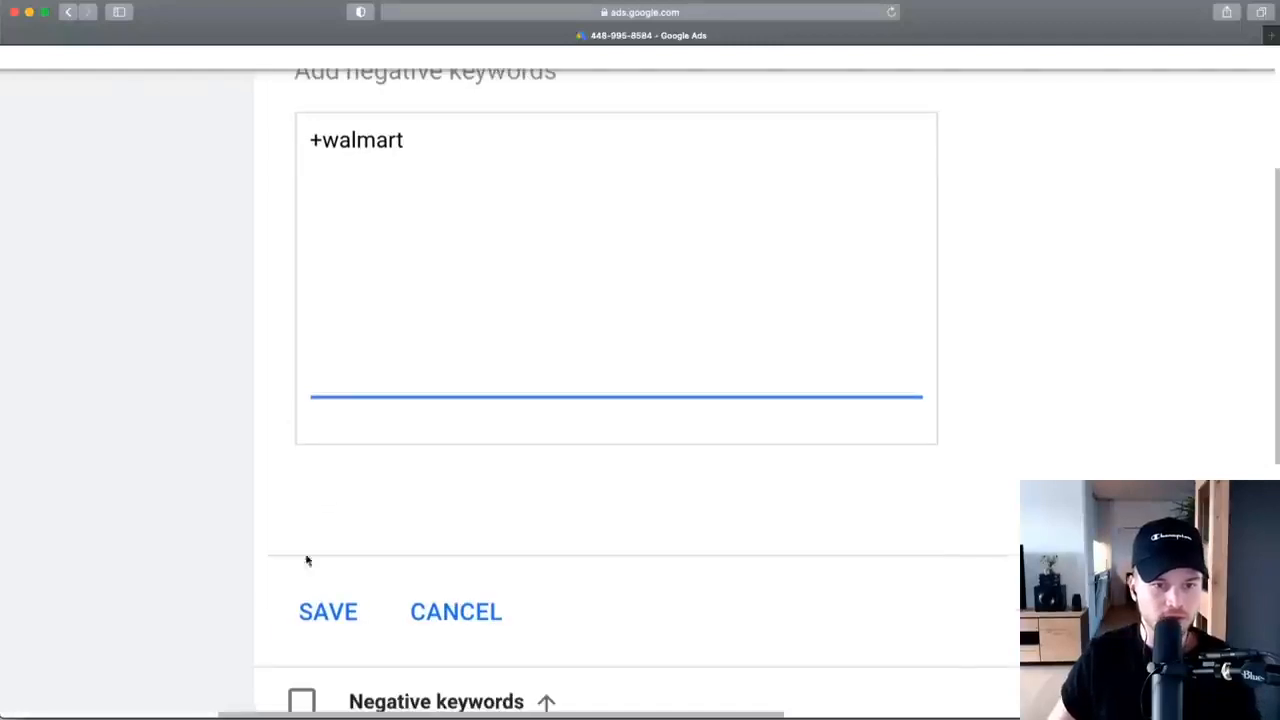
click(330, 611)
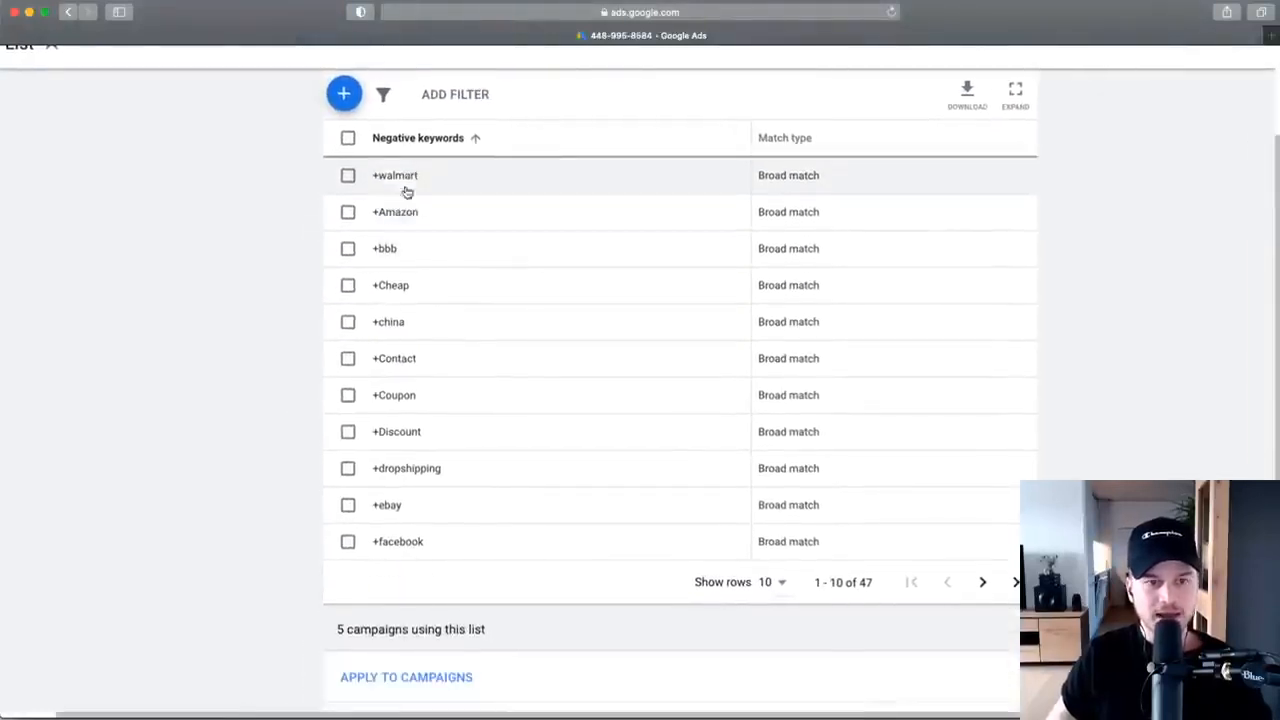
Check the campaigns using the General List and the selection dialog for applying it, closing the dialog with no campaign selected.
scroll(500, 240, up, 3)
scroll(471, 354, down, 5)
scroll(443, 293, up, 5)
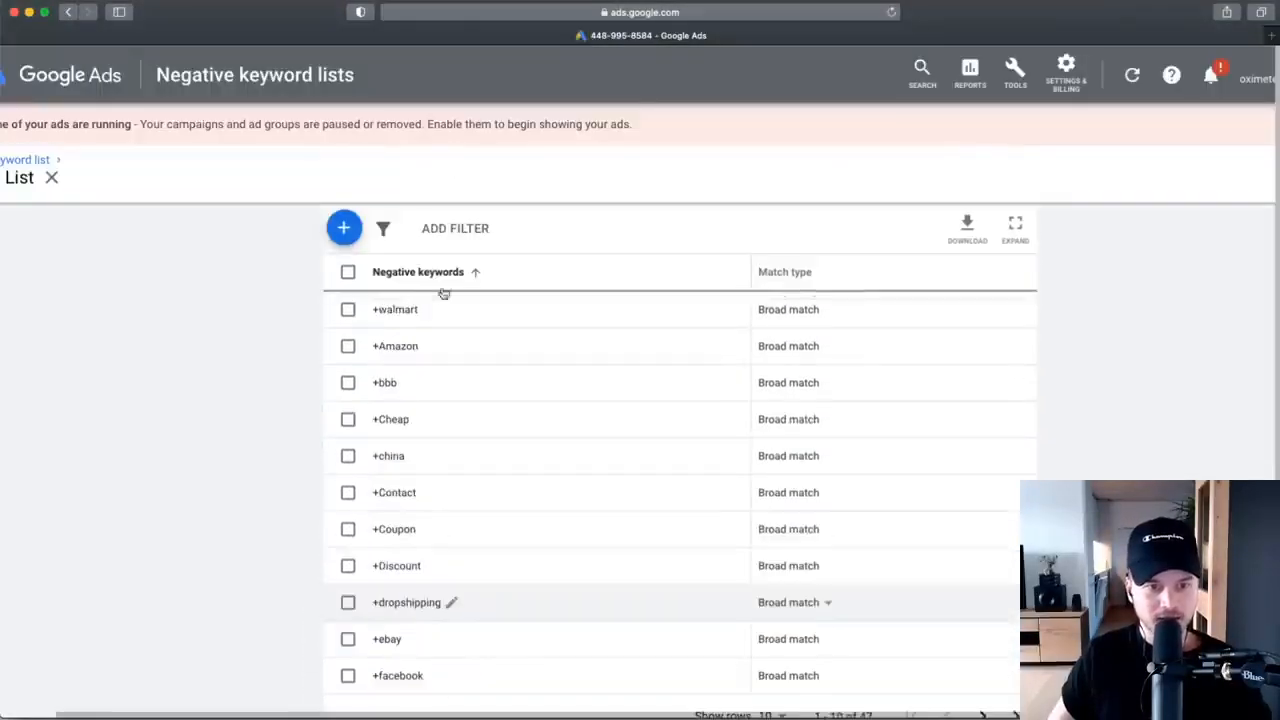
scroll(400, 418, down, 1)
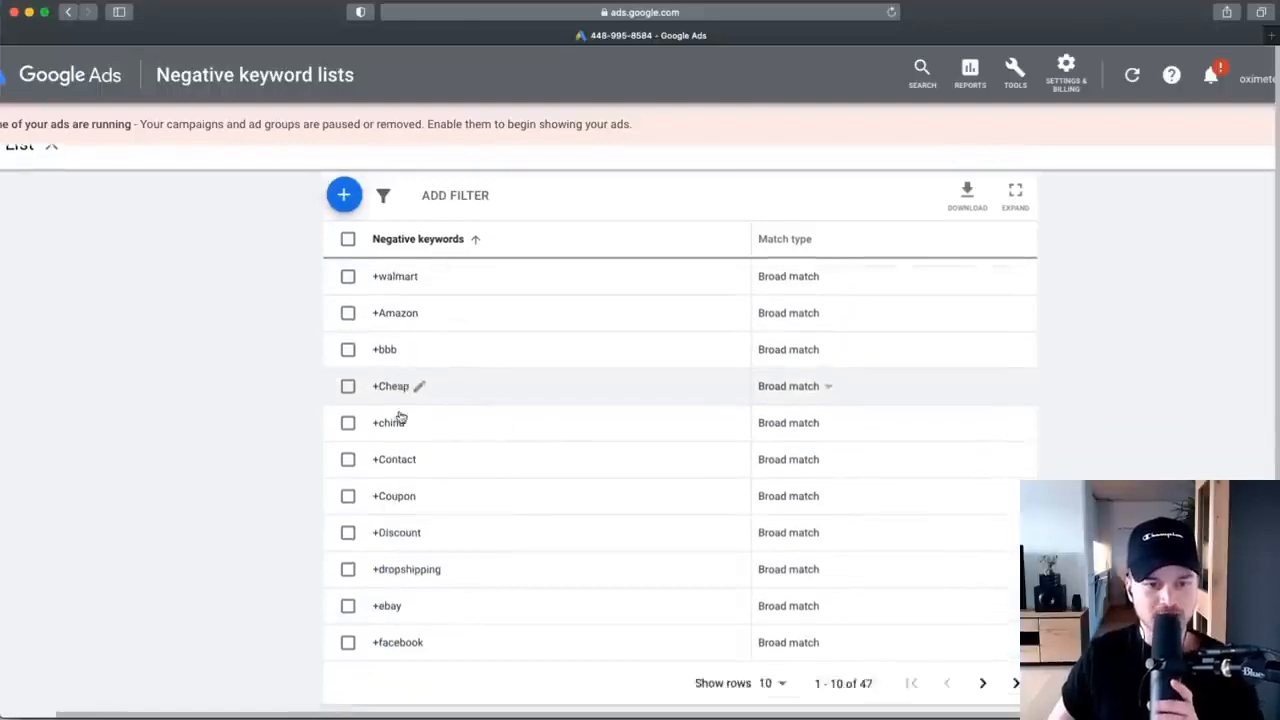
scroll(400, 418, down, 10)
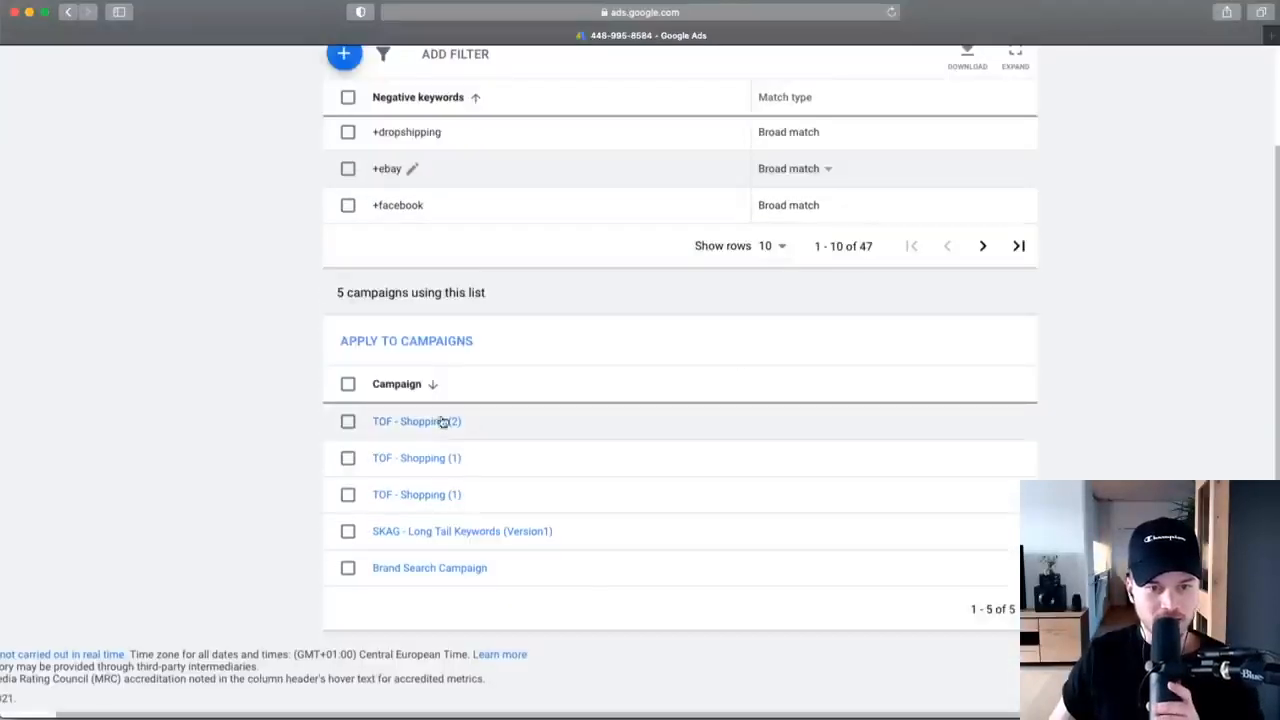
click(406, 341)
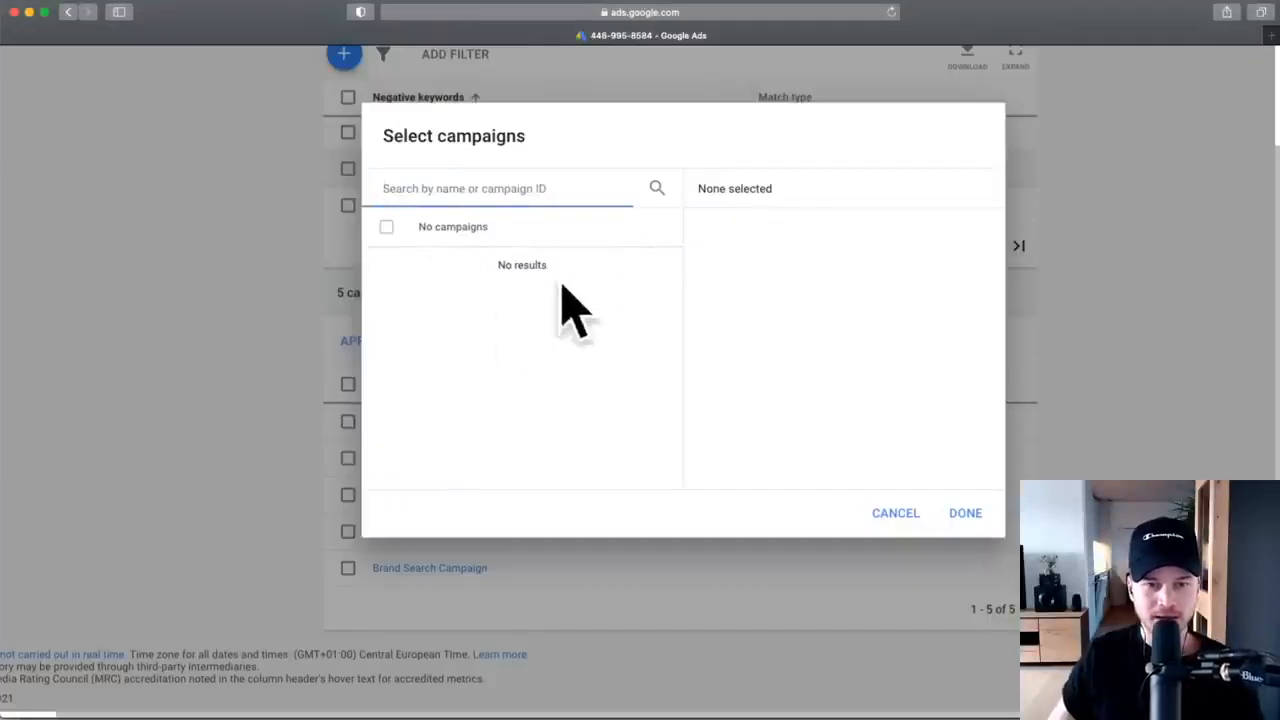
click(893, 510)
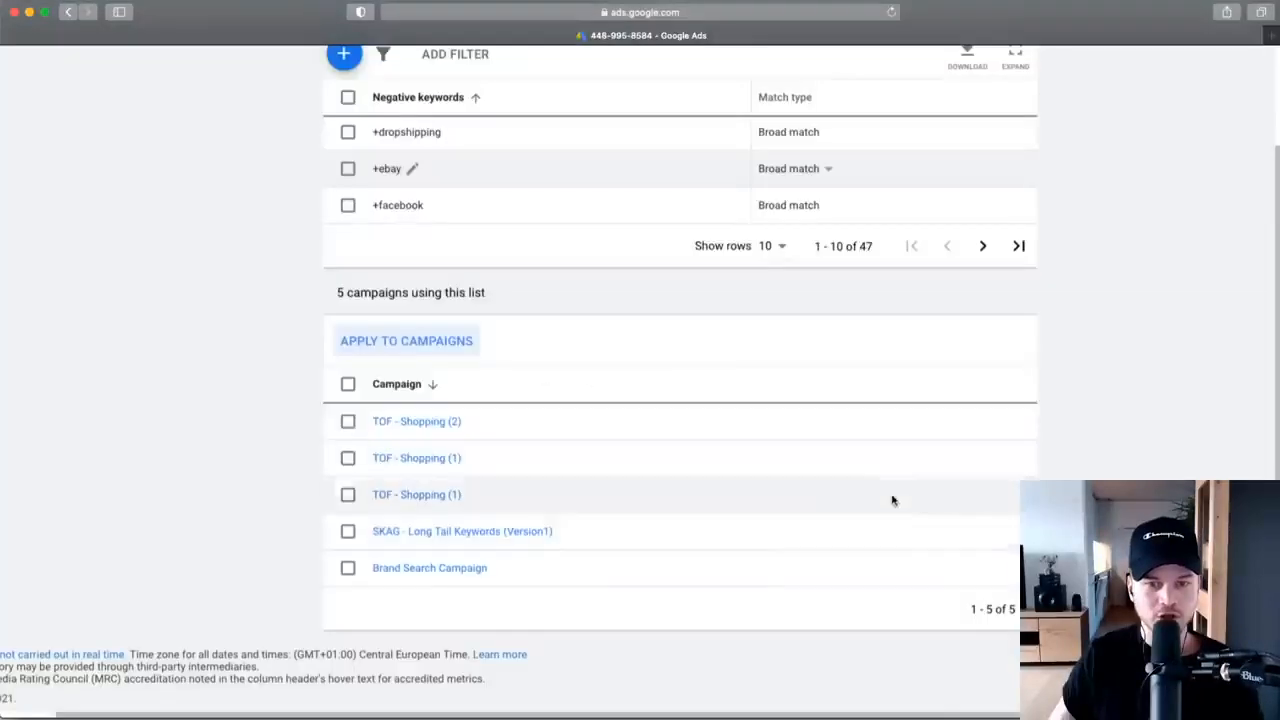
click(391, 344)
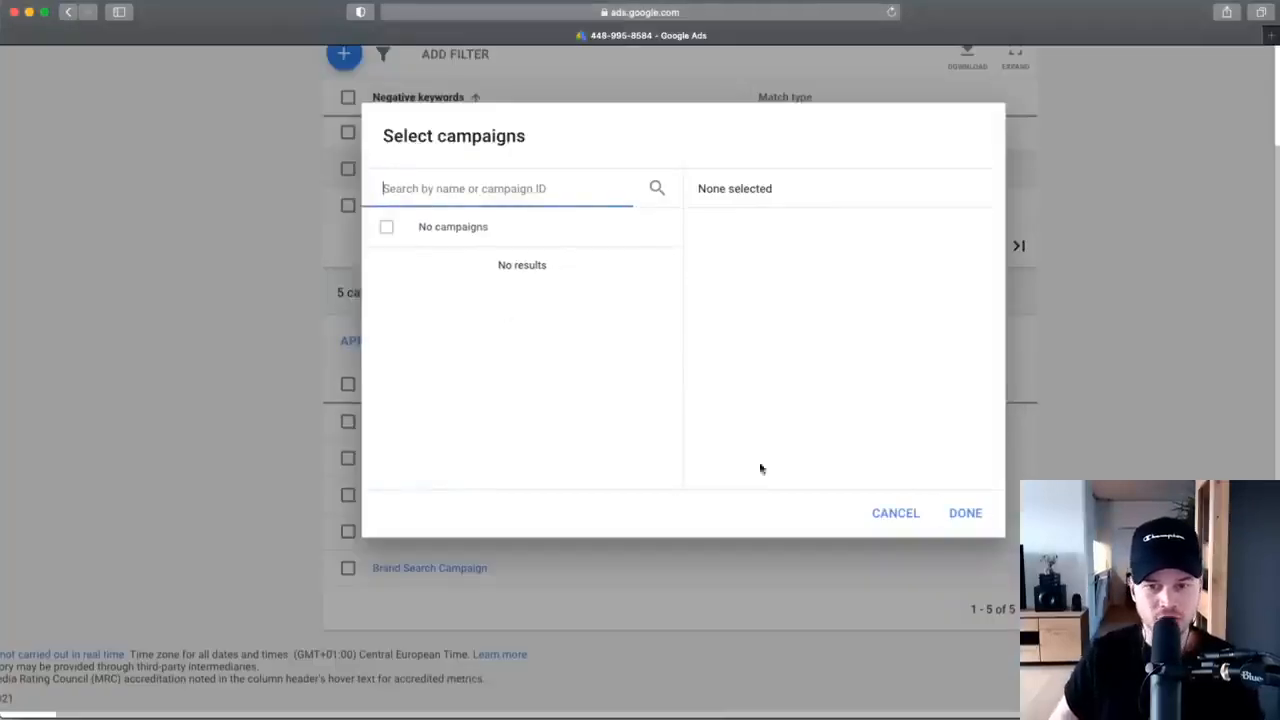
click(966, 515)
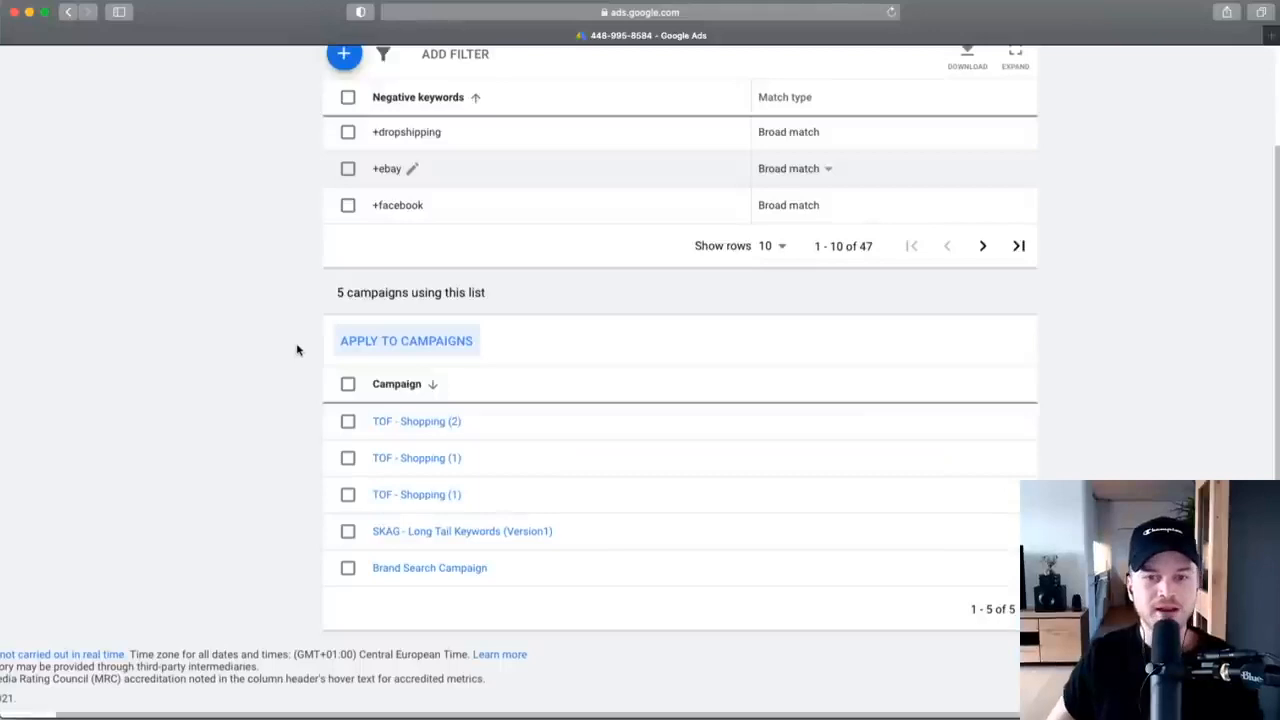
Page through the remaining negative keywords in the General List up to the last page.
scroll(280, 340, up, 5)
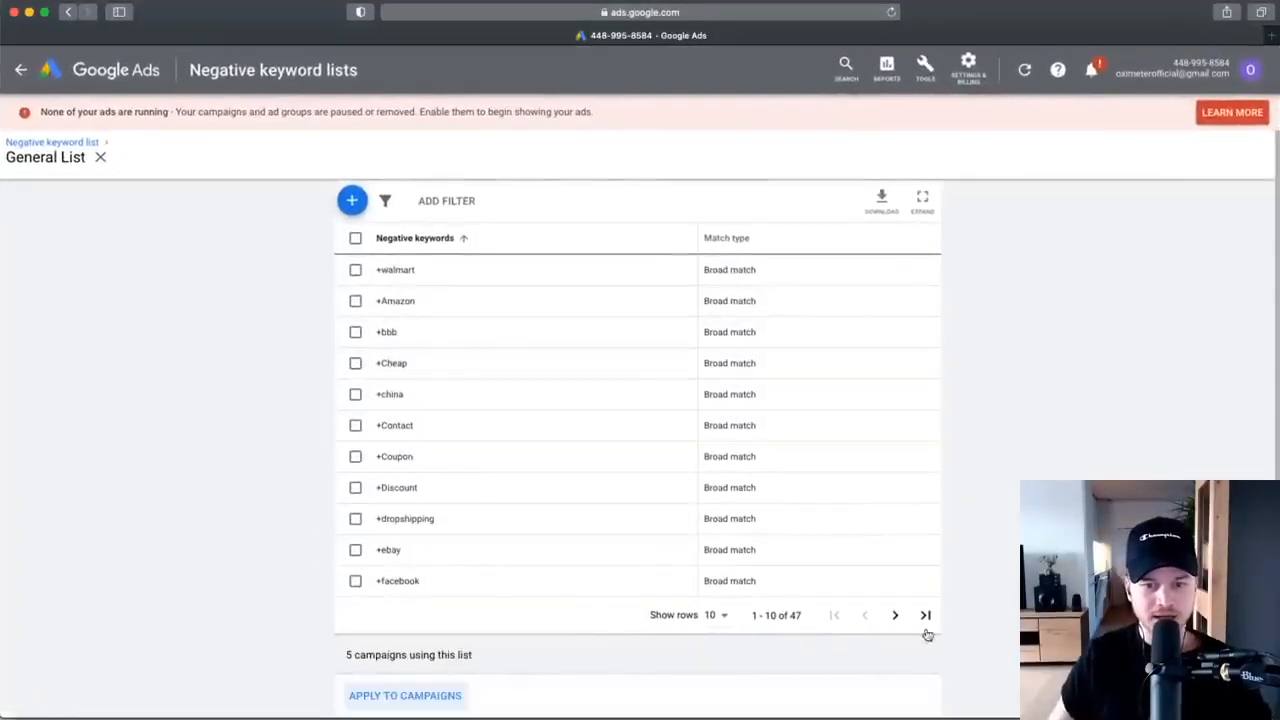
click(896, 614)
click(890, 585)
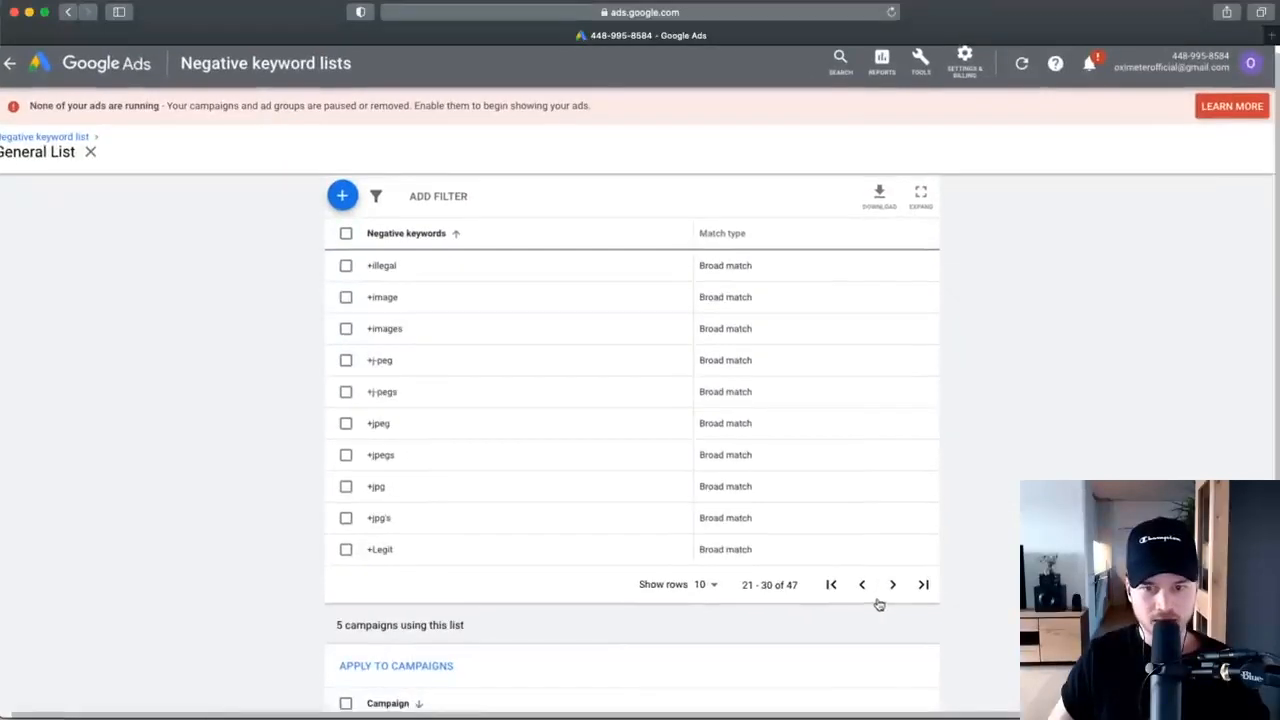
click(893, 585)
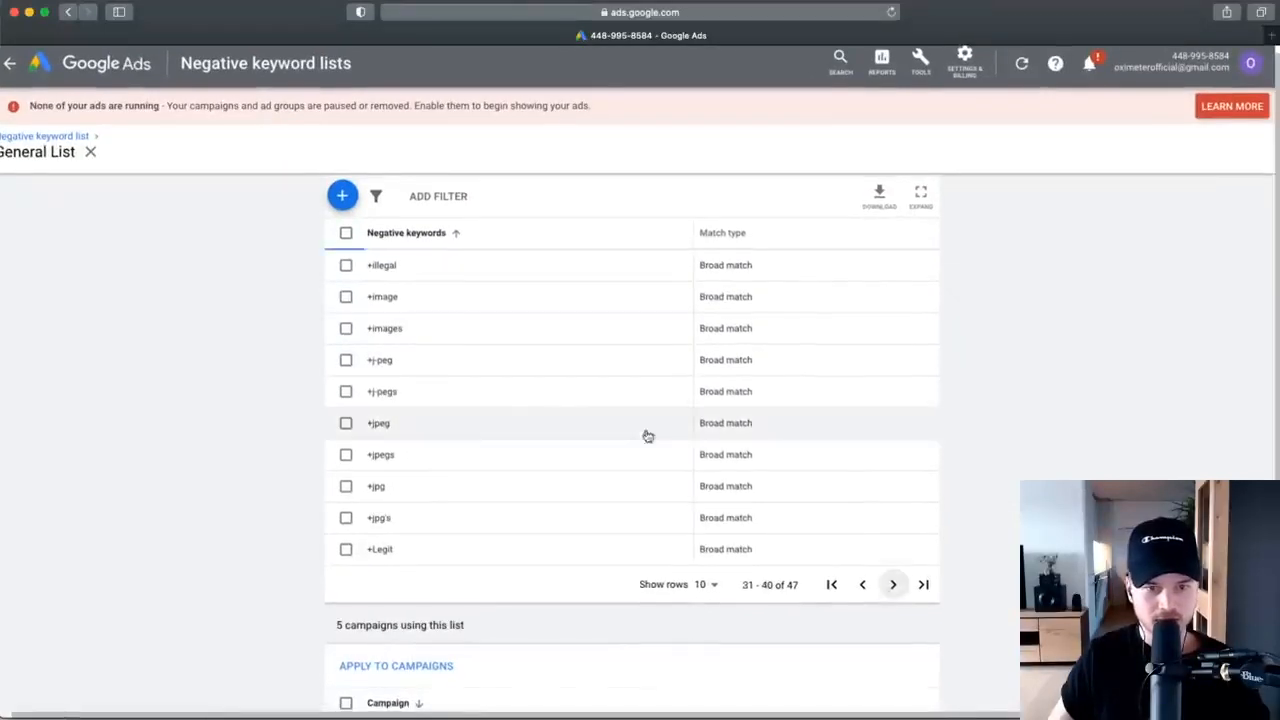
scroll(894, 589, up, 3)
click(891, 587)
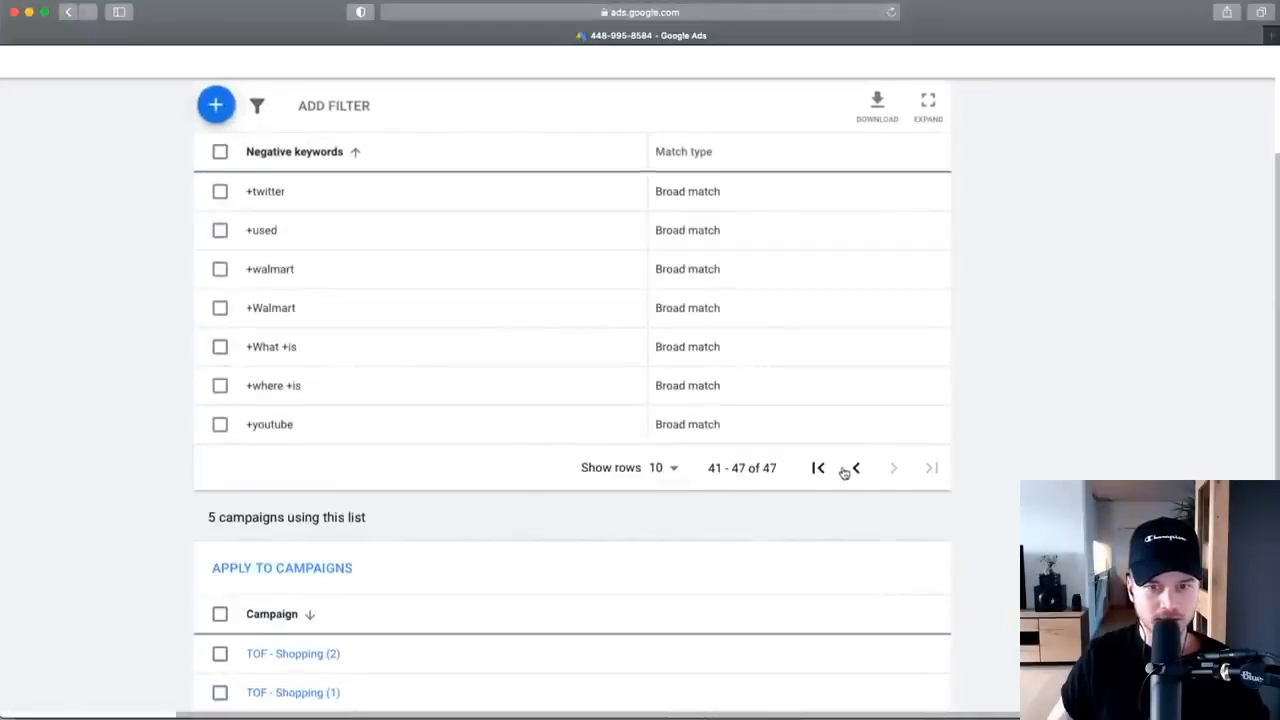
Page back to the first negative keywords in the General List and review them.
click(849, 470)
click(855, 585)
click(855, 586)
click(855, 586)
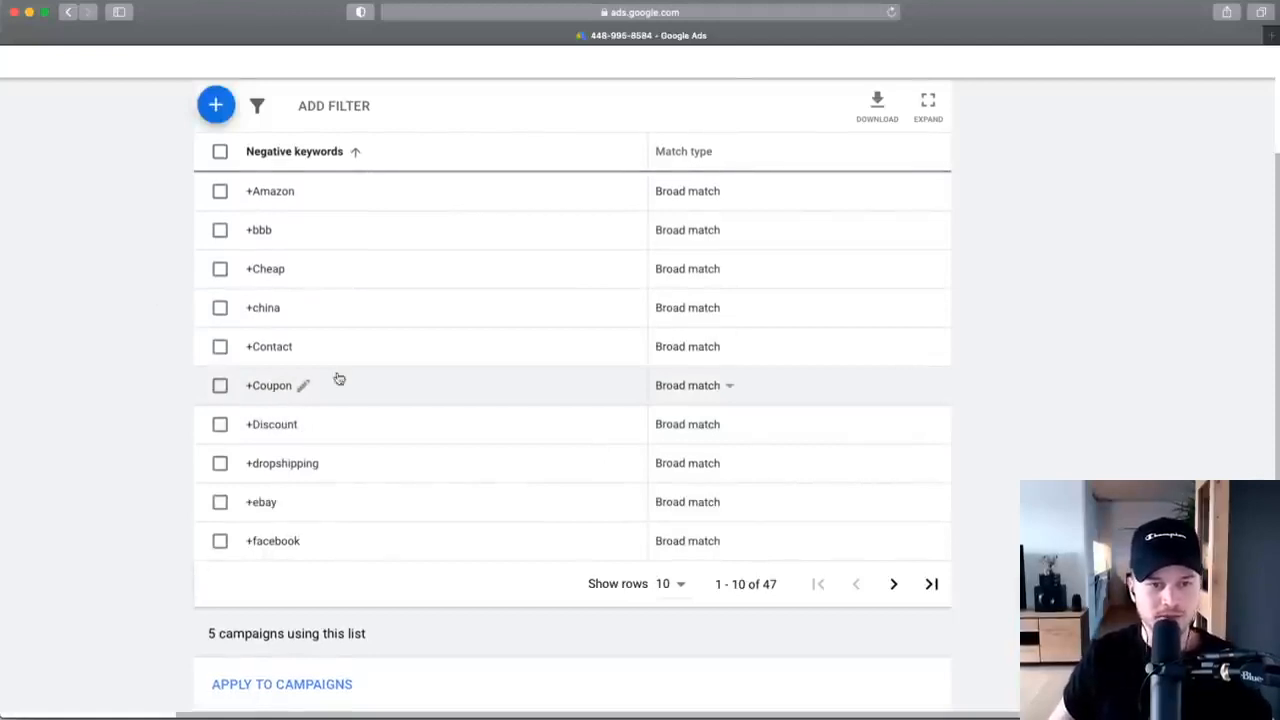
scroll(118, 376, down, 1)
scroll(118, 376, up, 1)
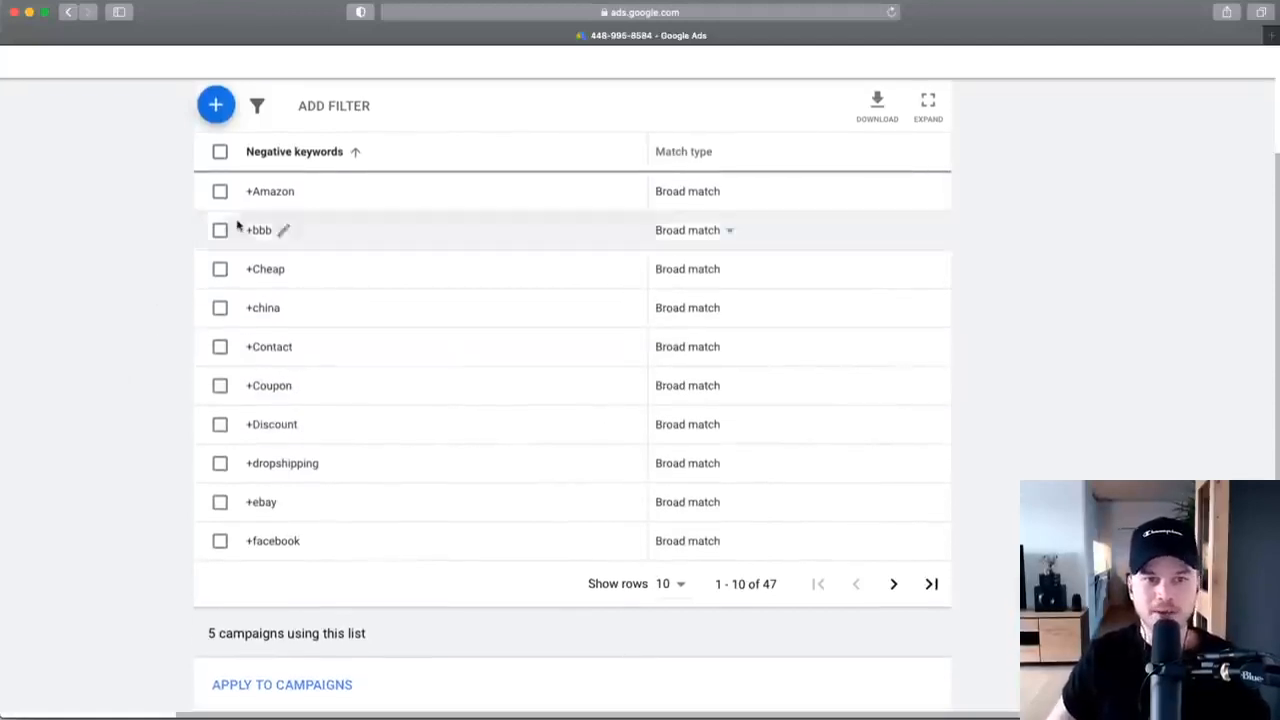
scroll(238, 227, up, 3)
scroll(540, 240, down, 3)
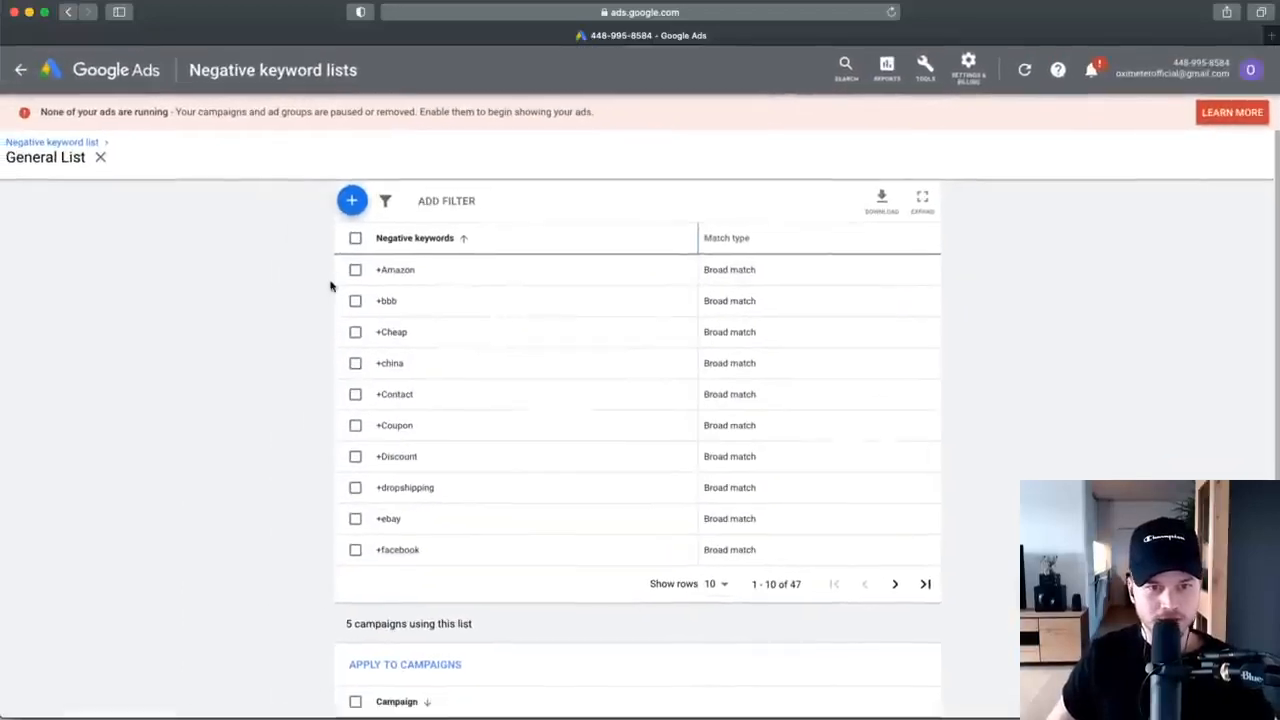
key(super+shift+backslash)
click(460, 226)
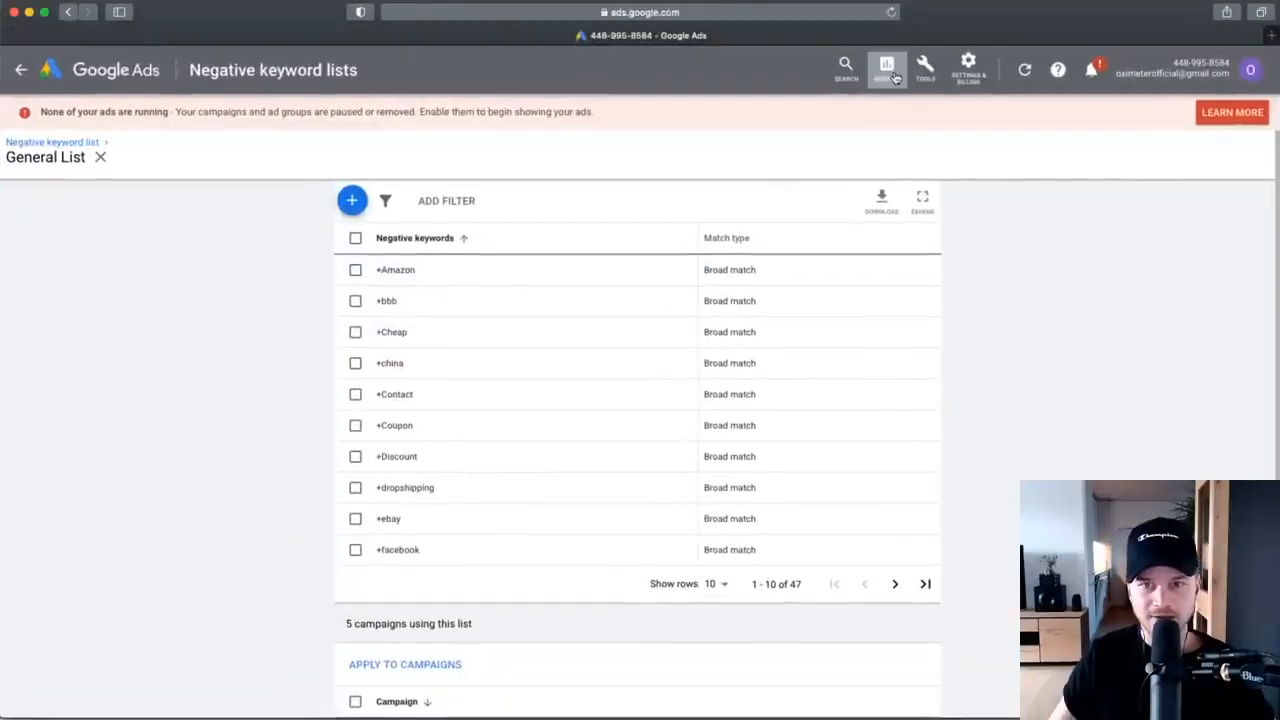
click(895, 78)
click(923, 65)
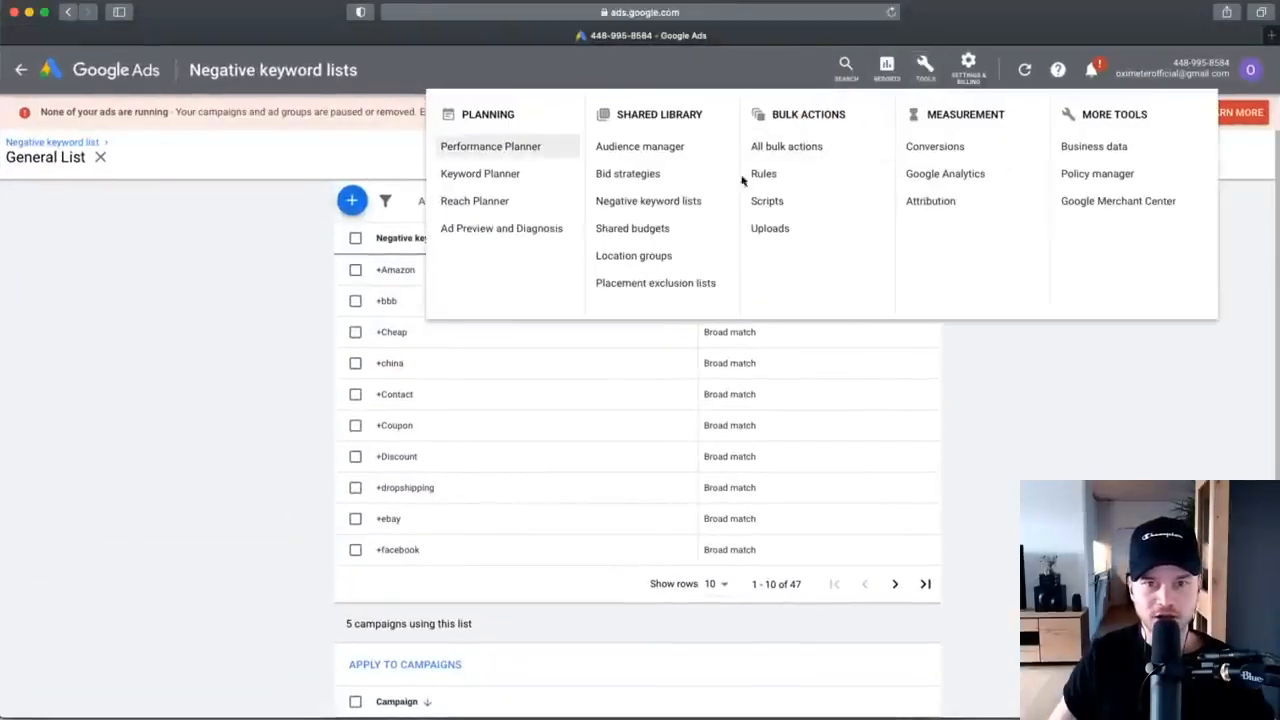
click(526, 173)
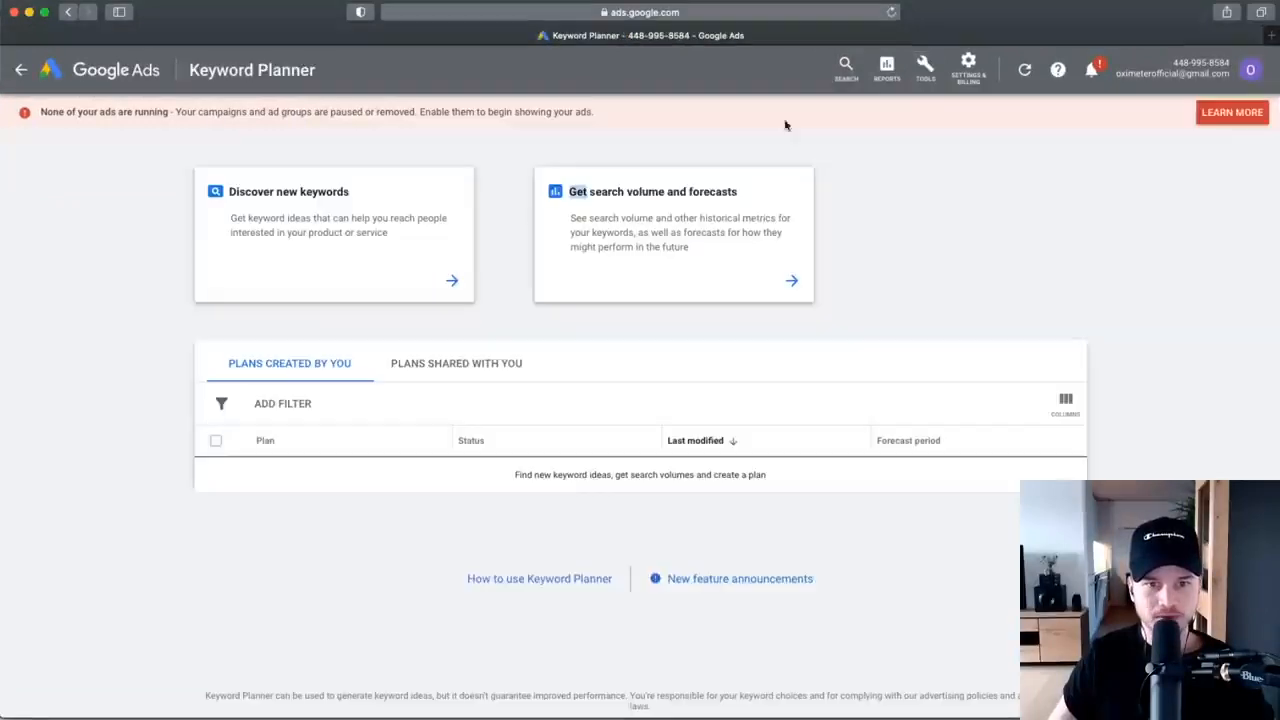
Open the Oximeter List among the account's negative keyword lists and look through its negative keywords.
click(887, 68)
click(936, 70)
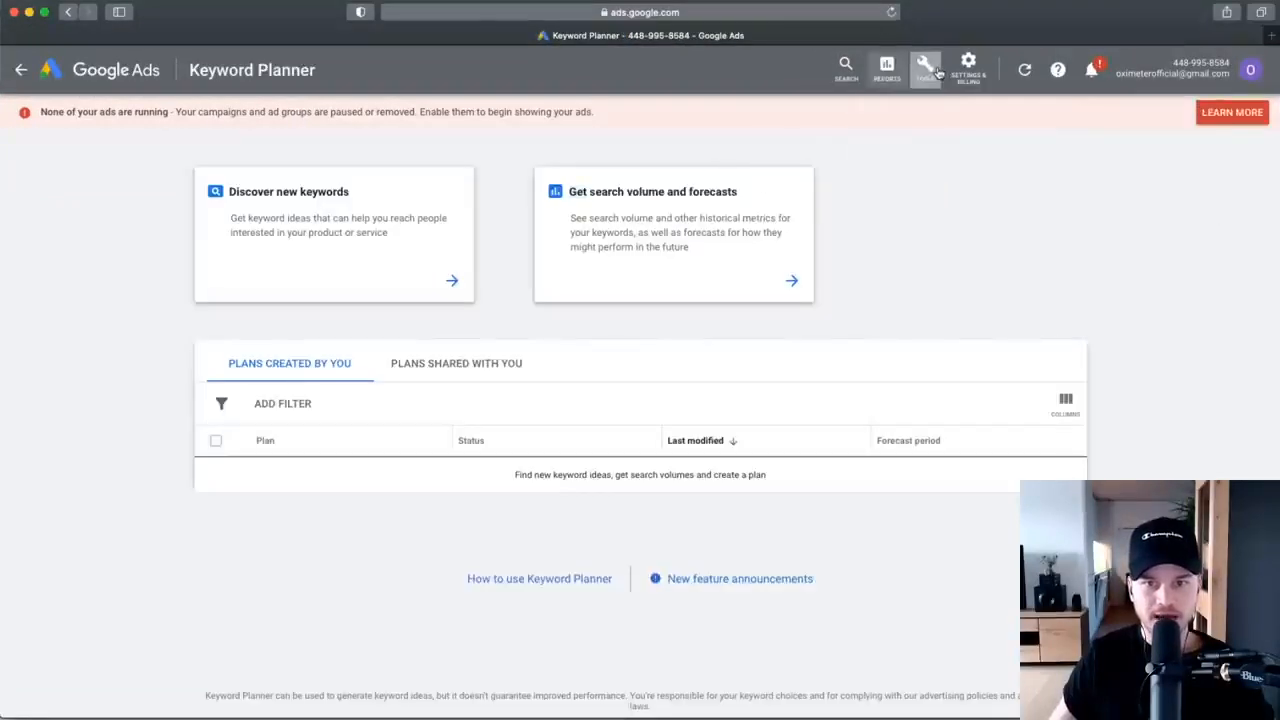
click(653, 204)
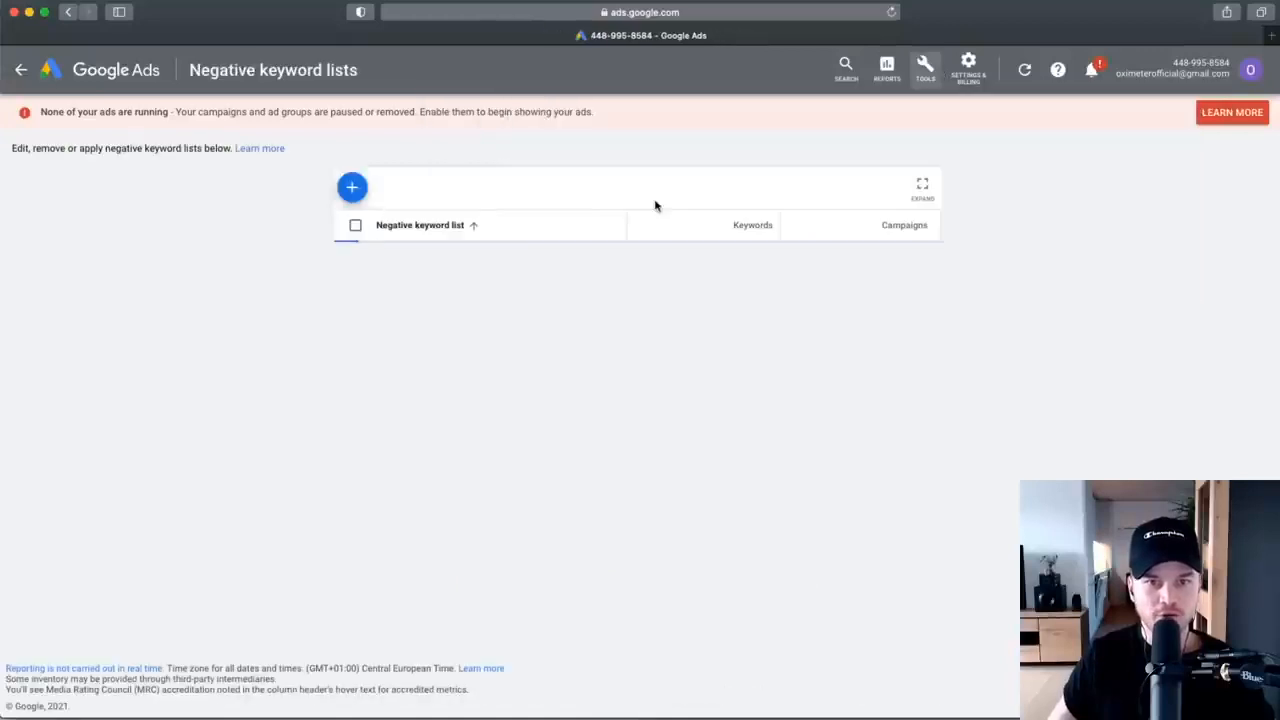
scroll(391, 291, up, 5)
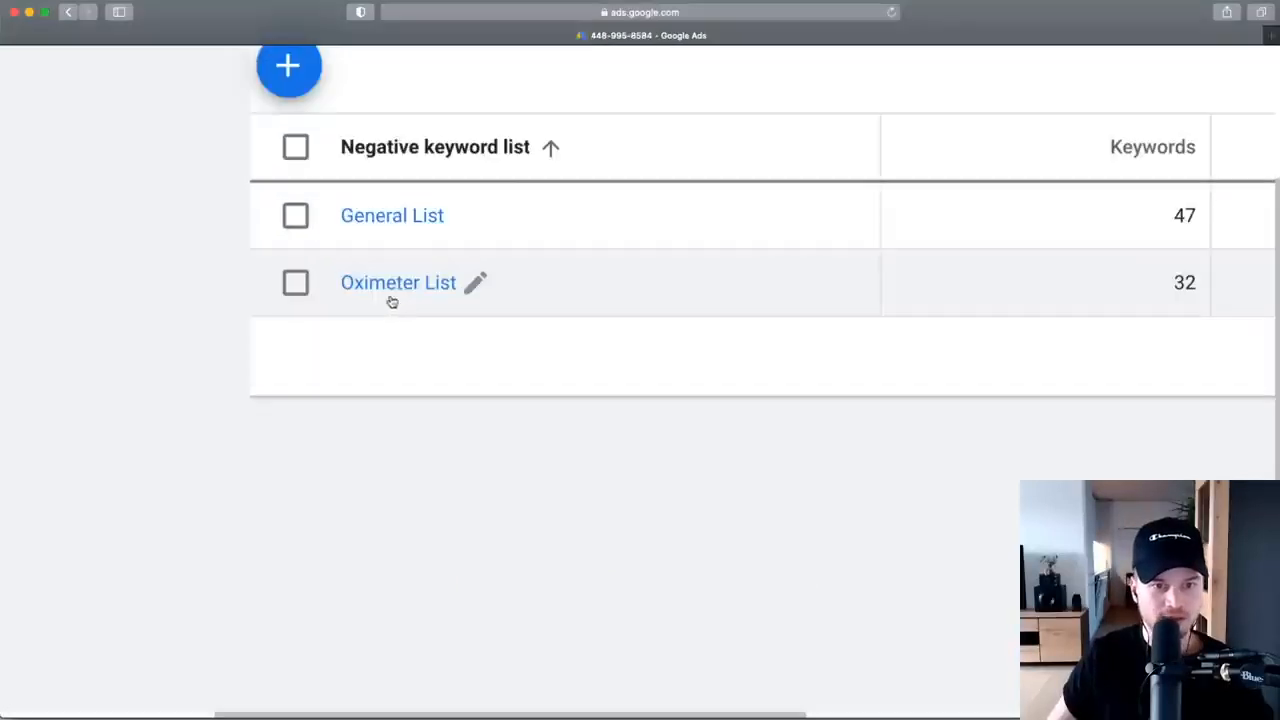
click(391, 298)
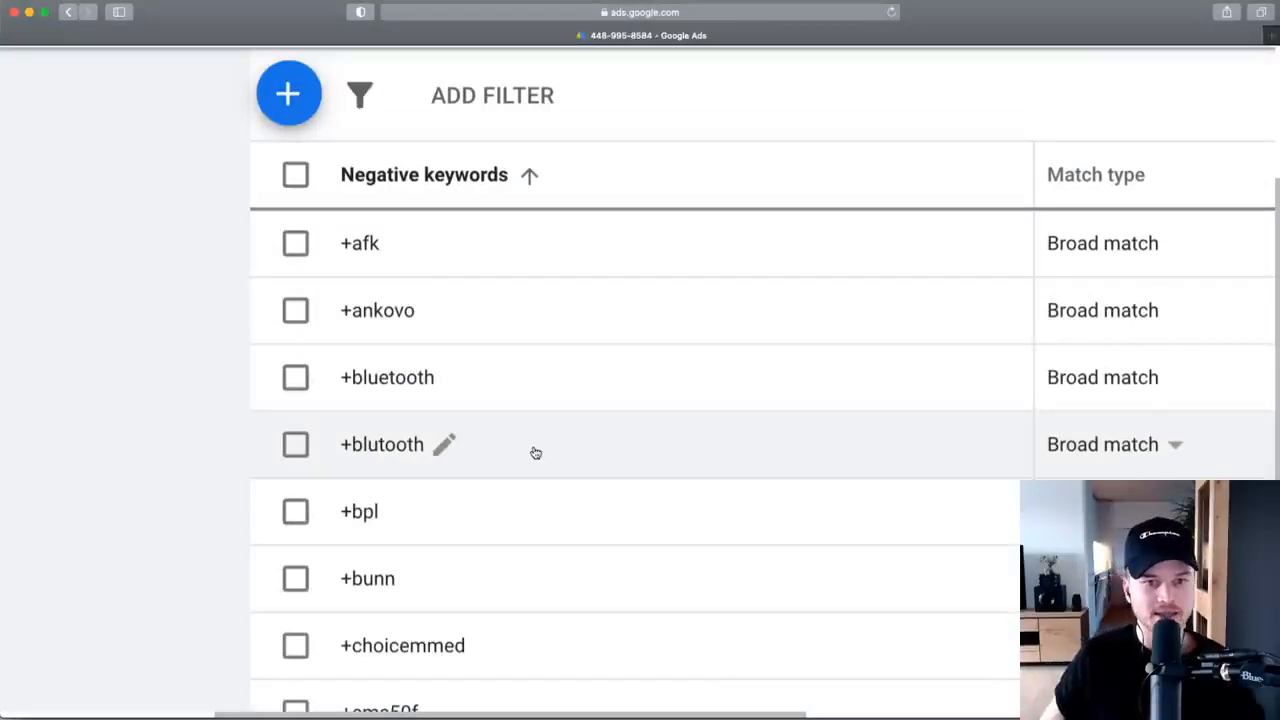
scroll(485, 347, up, 1)
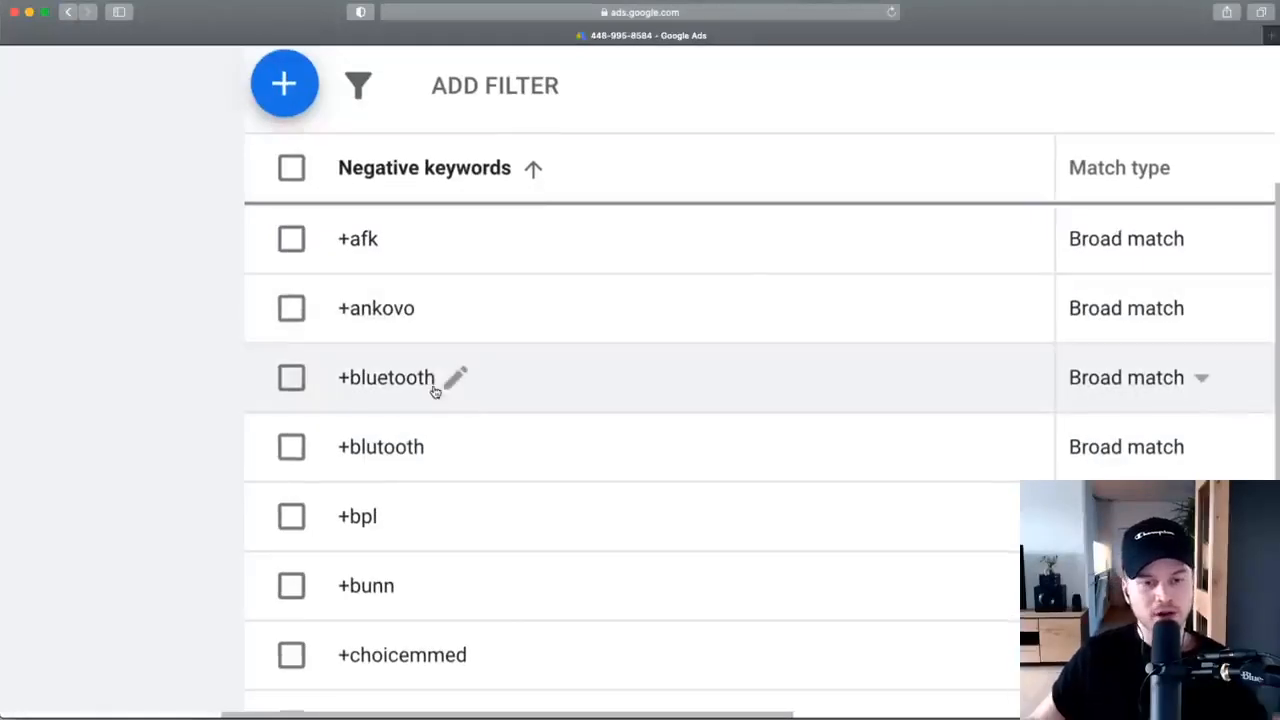
scroll(430, 382, down, 5)
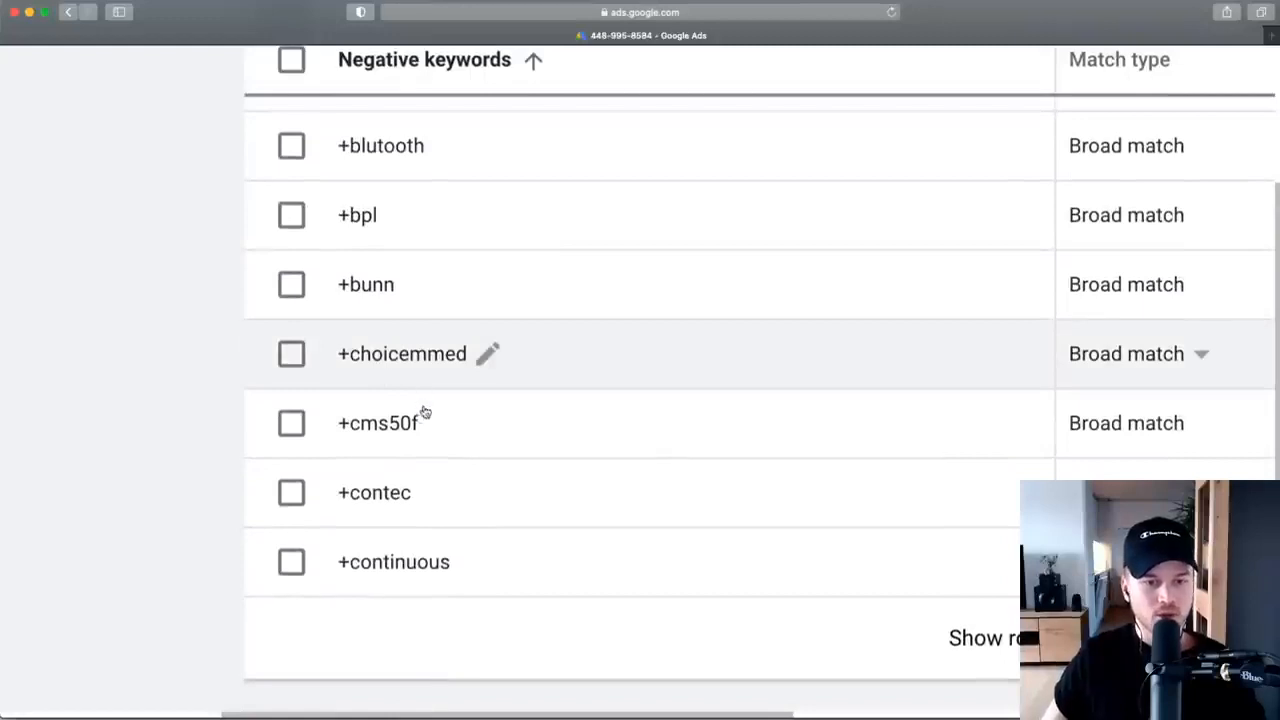
scroll(410, 424, down, 1)
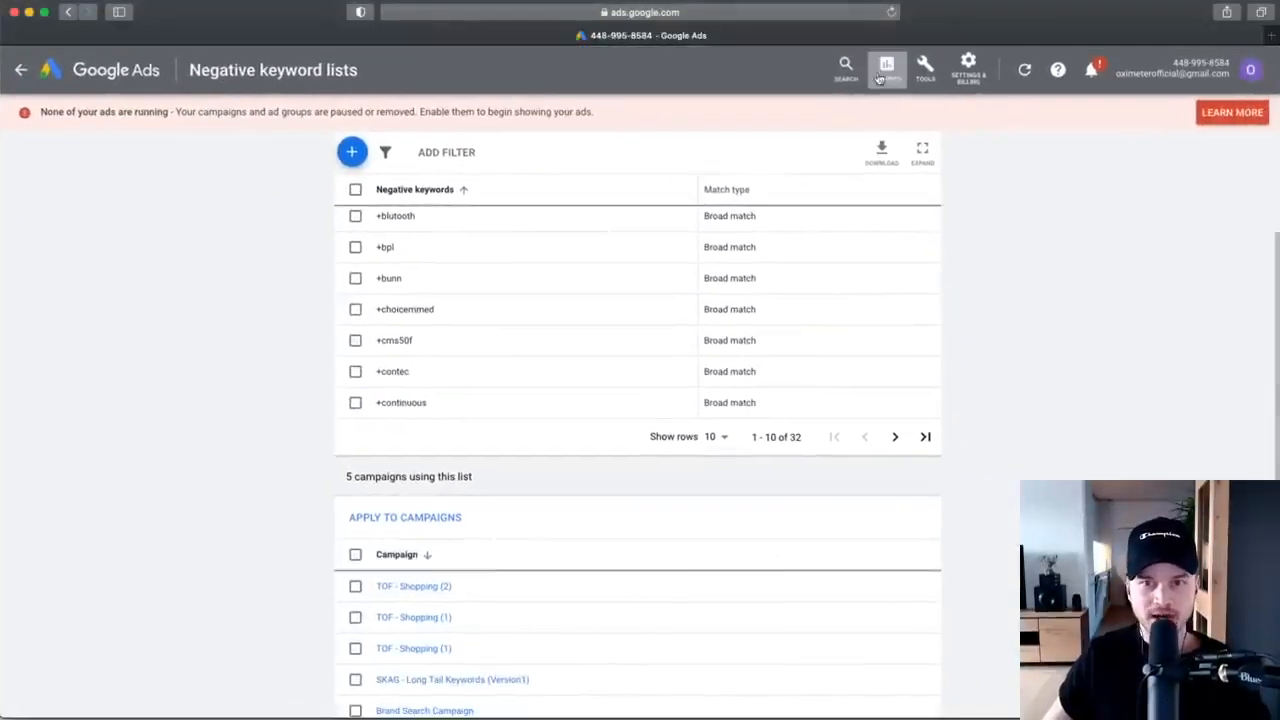
Open the search terms report of the campaign "SKAG - Long Tail Keywords (Version1)".
click(118, 72)
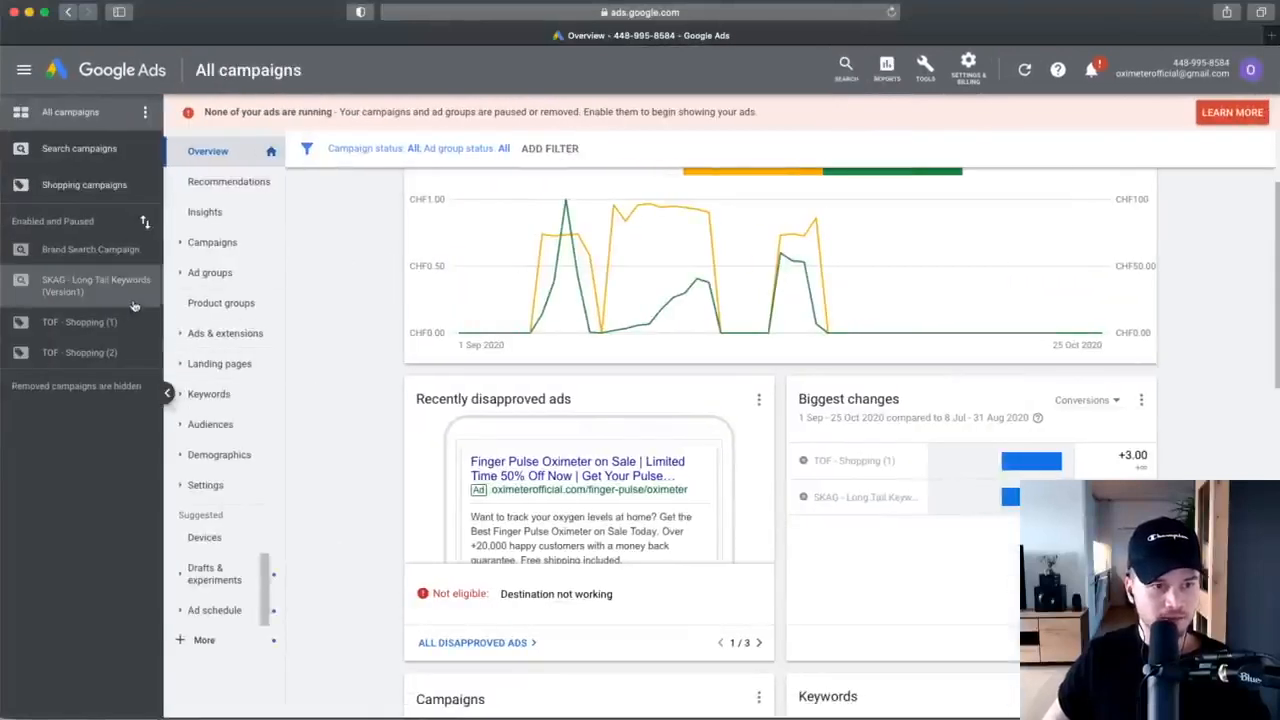
click(66, 291)
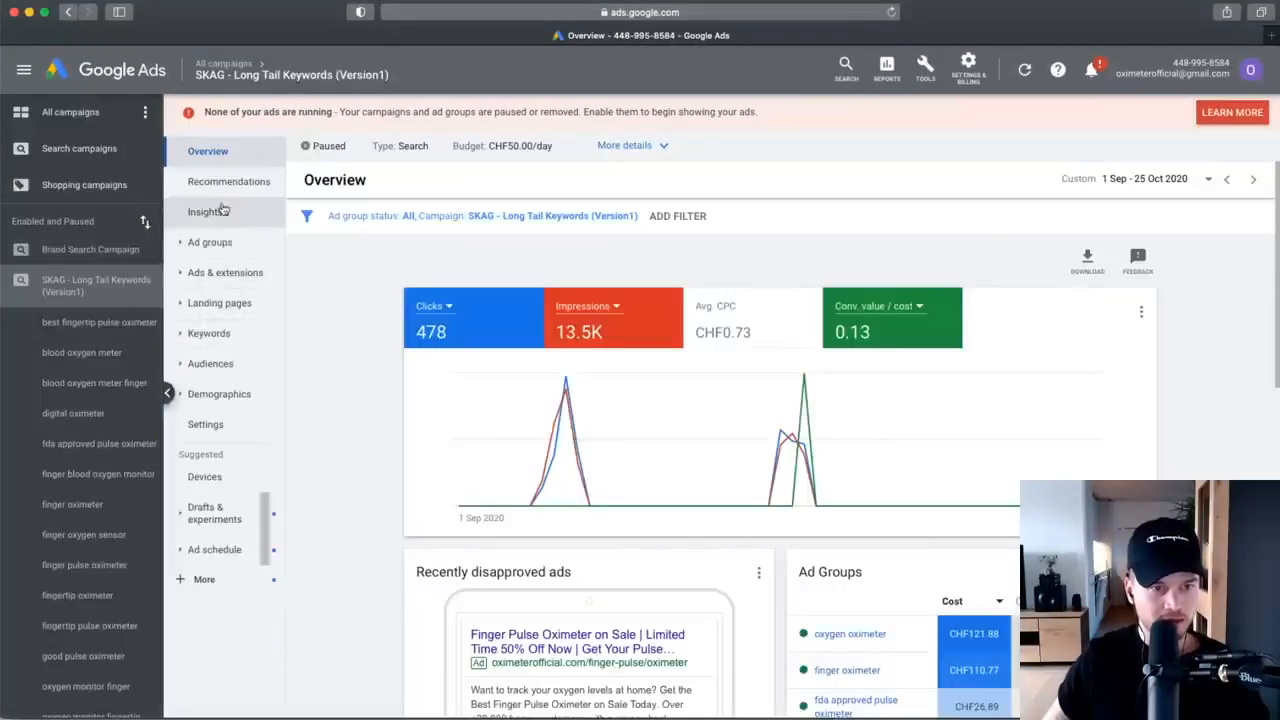
scroll(233, 335, up, 5)
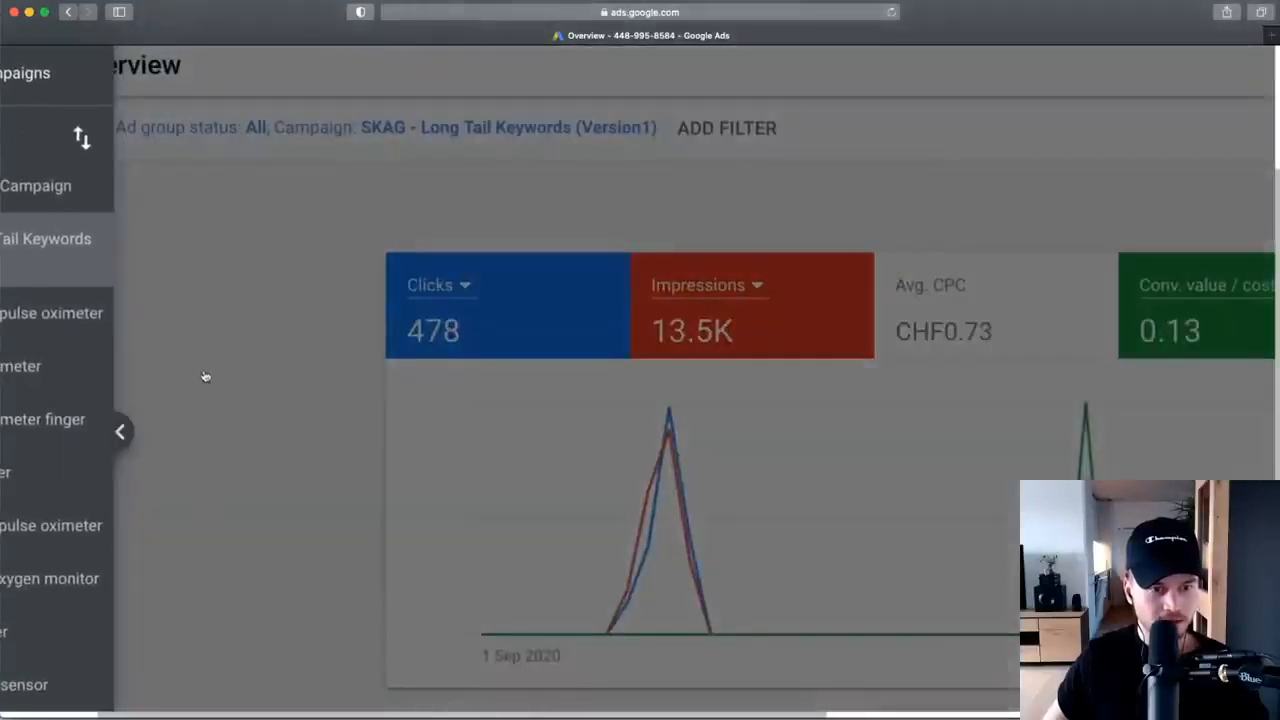
scroll(206, 374, down, 5)
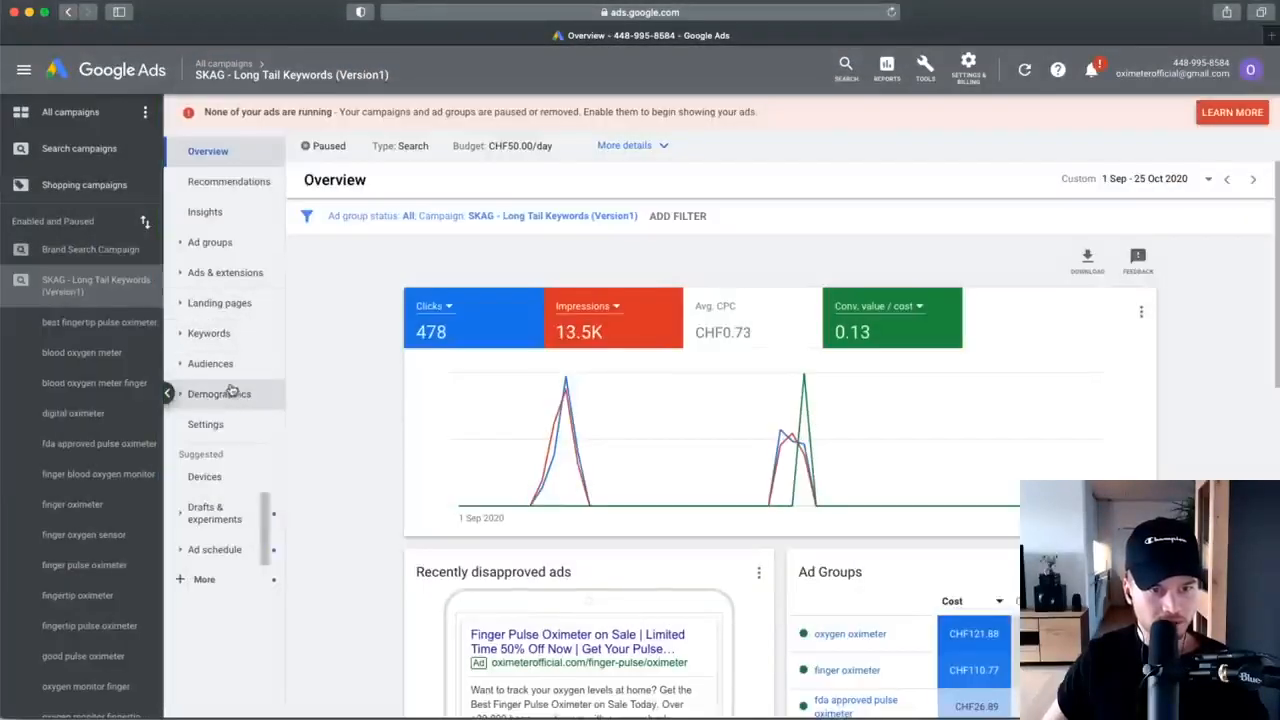
click(192, 336)
click(228, 425)
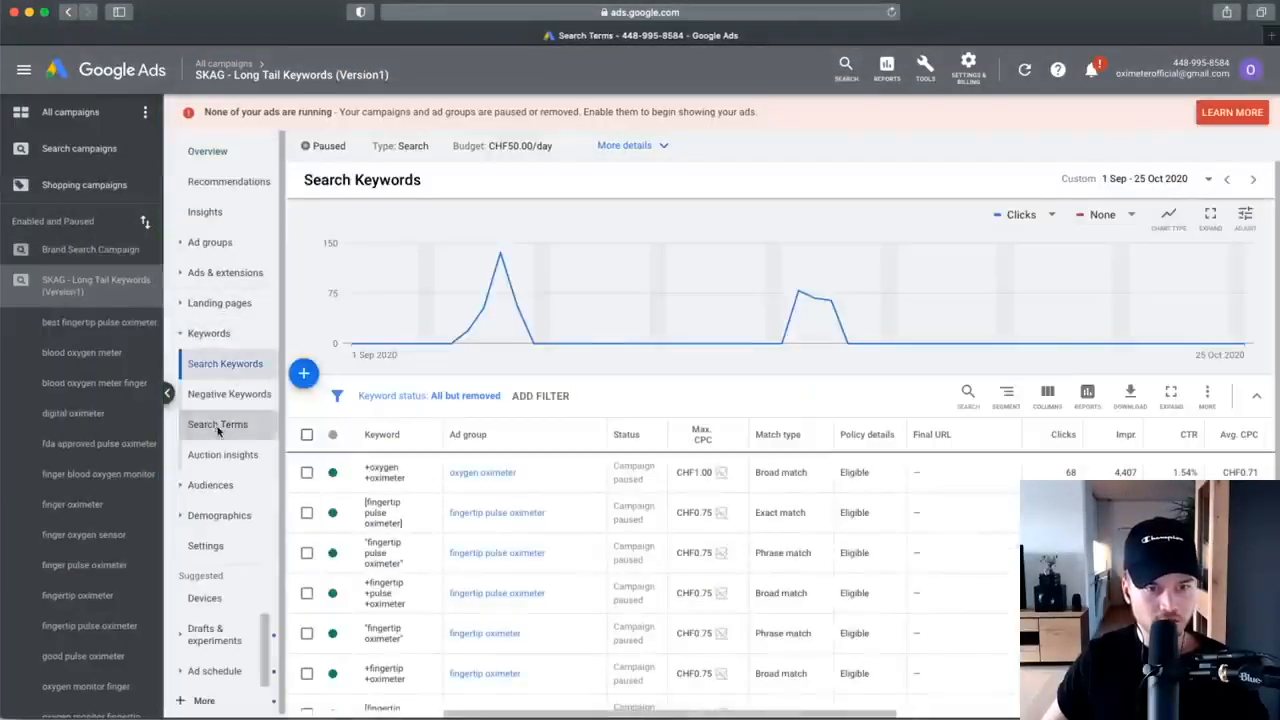
Look through the campaign's search terms for irrelevant queries, marking "oximeter cvs" and "oximeter readings chart" as examples.
scroll(423, 420, down, 3)
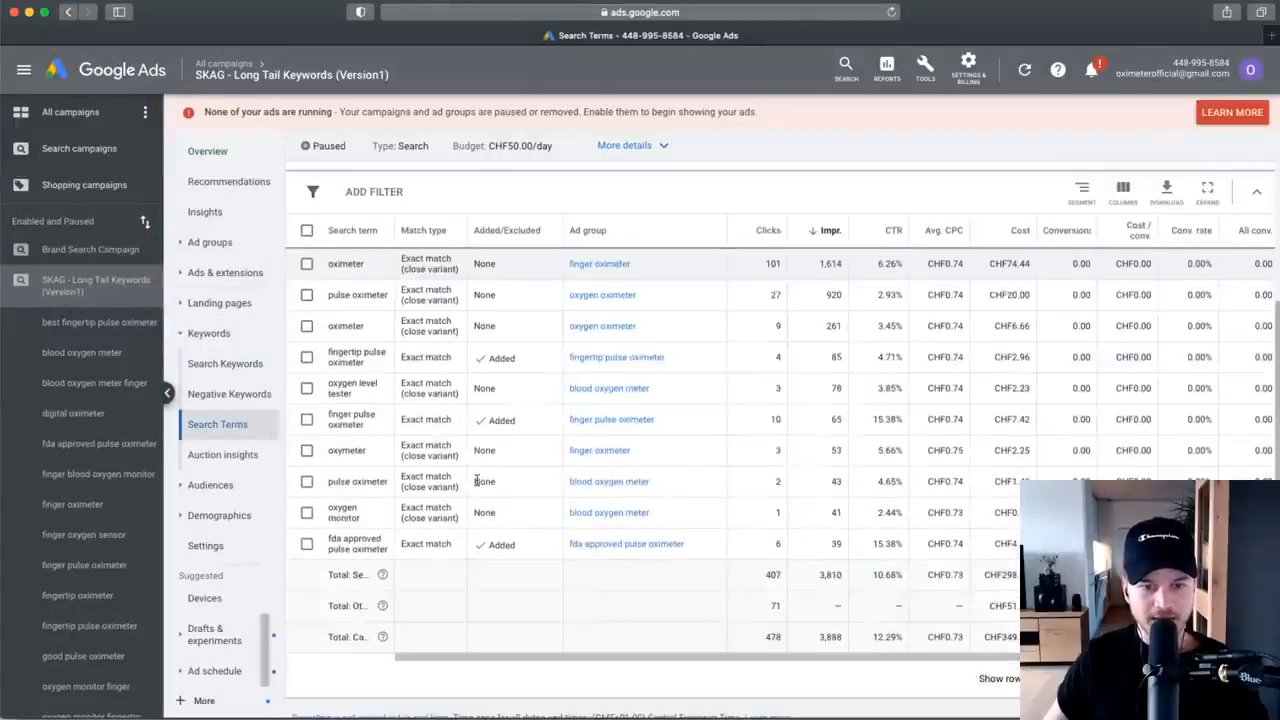
scroll(405, 408, up, 1)
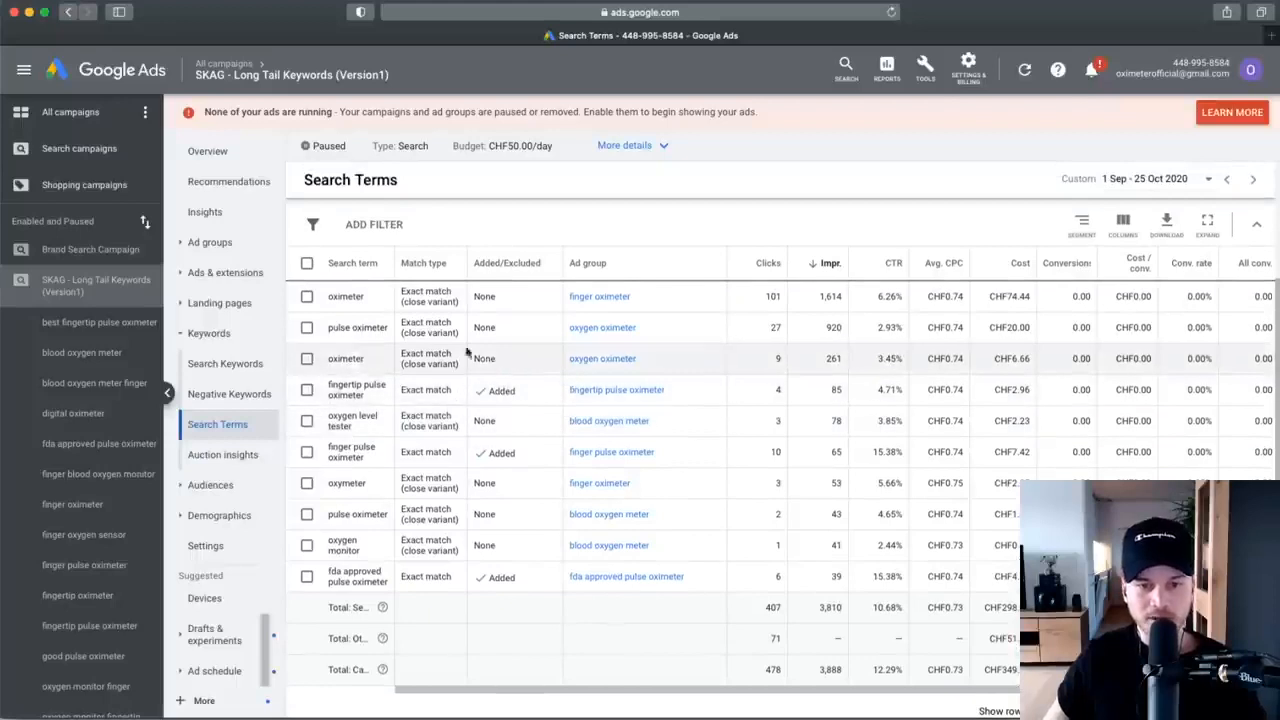
scroll(676, 445, up, 1)
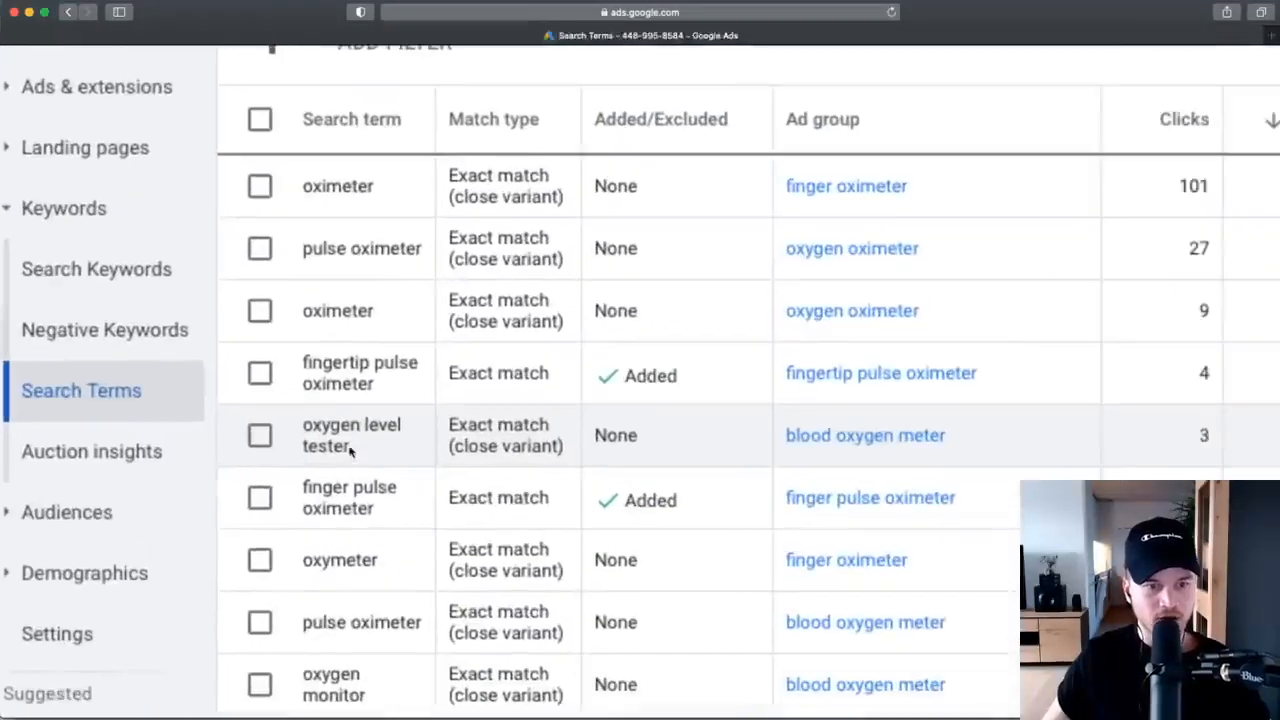
scroll(327, 467, down, 3)
scroll(377, 437, right, 3)
scroll(573, 348, down, 5)
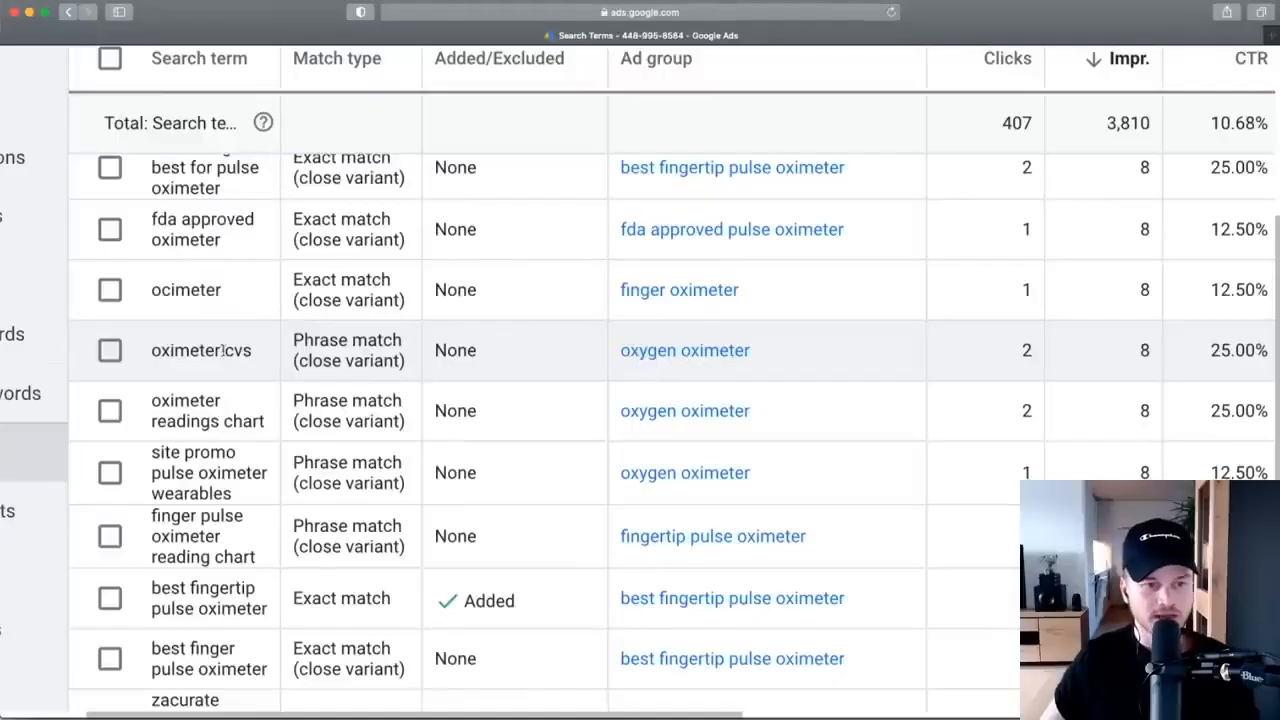
drag(153, 350, 252, 350)
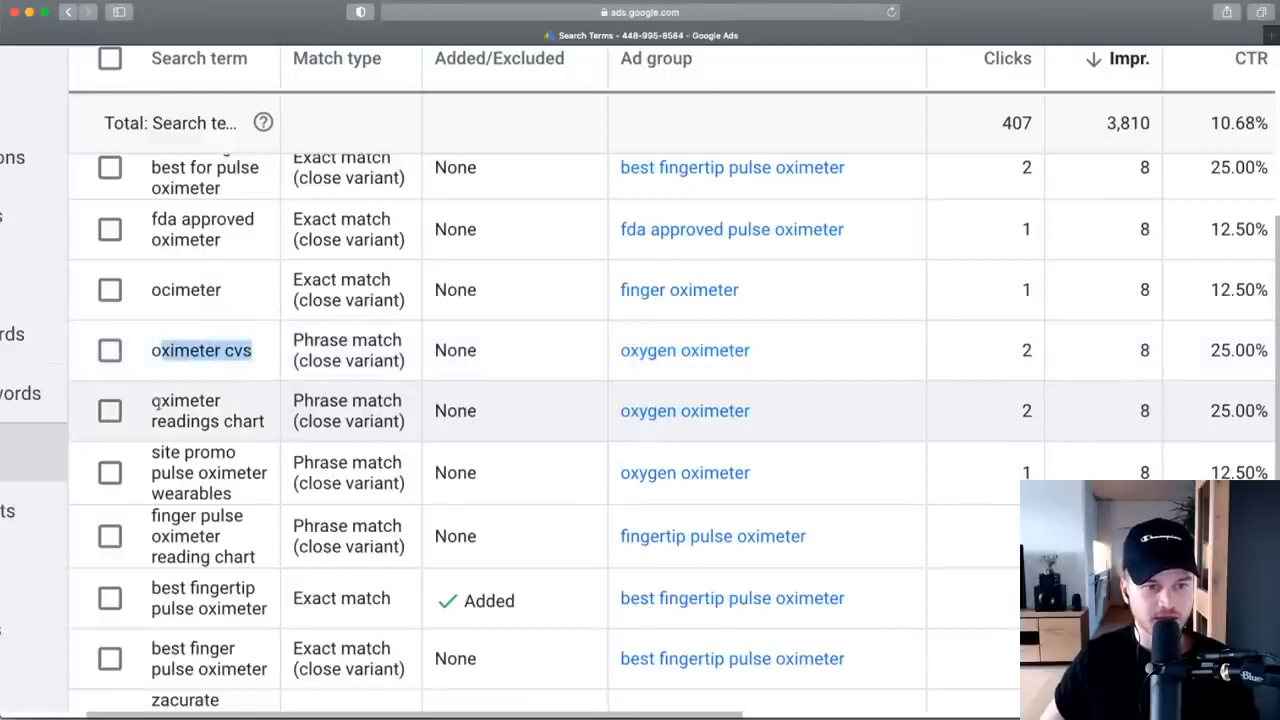
drag(153, 400, 231, 446)
scroll(150, 430, down, 5)
click(190, 430)
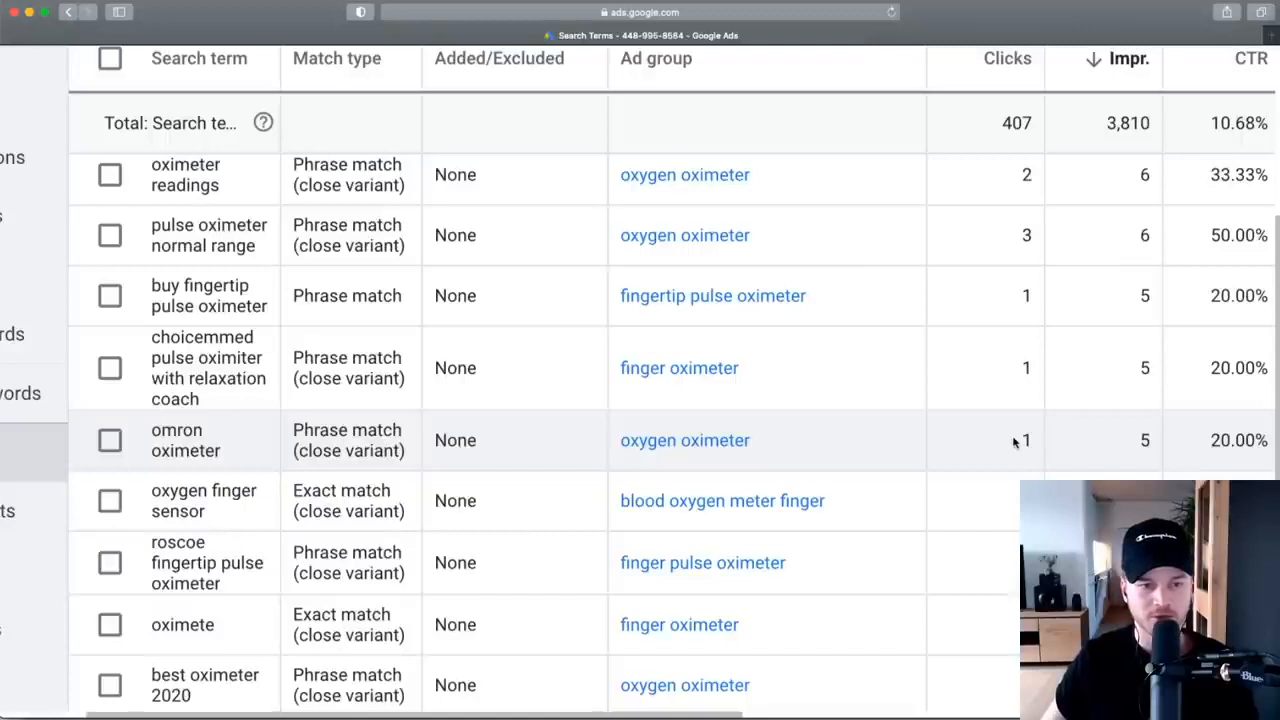
Copy the brand word "omron" from the search term "omron oximeter".
drag(151, 429, 210, 425)
right_click(168, 430)
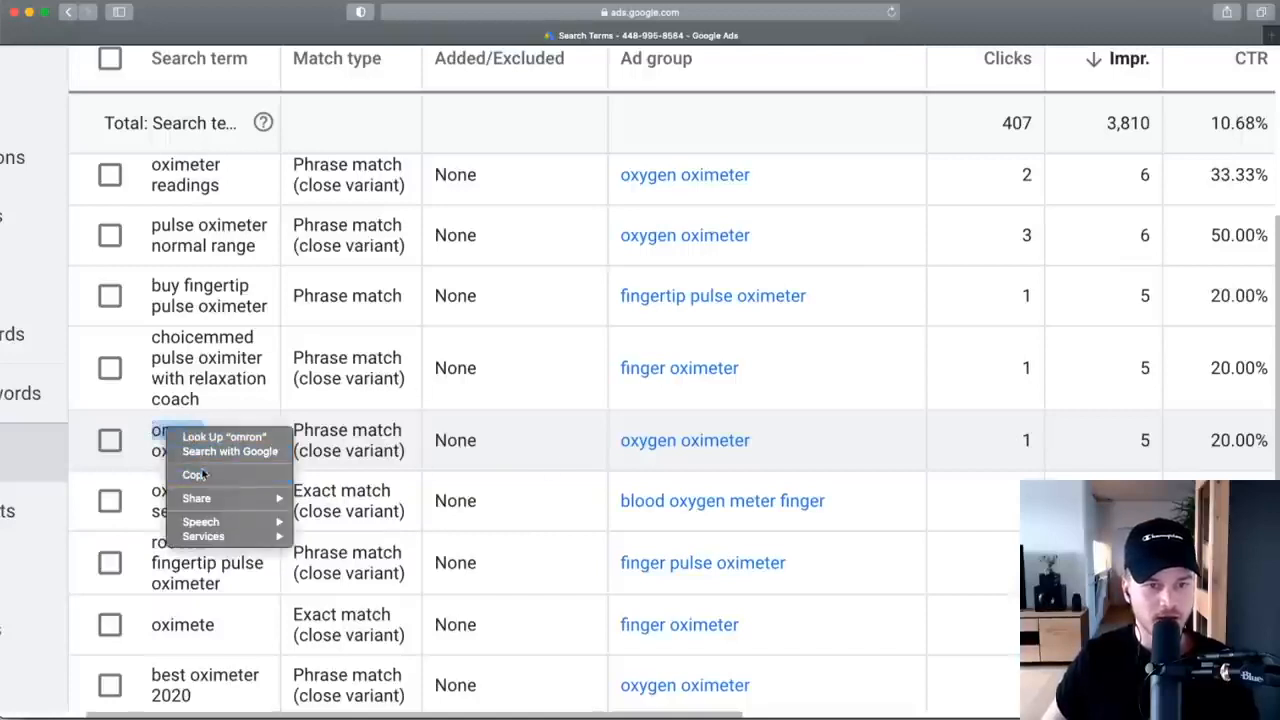
click(195, 474)
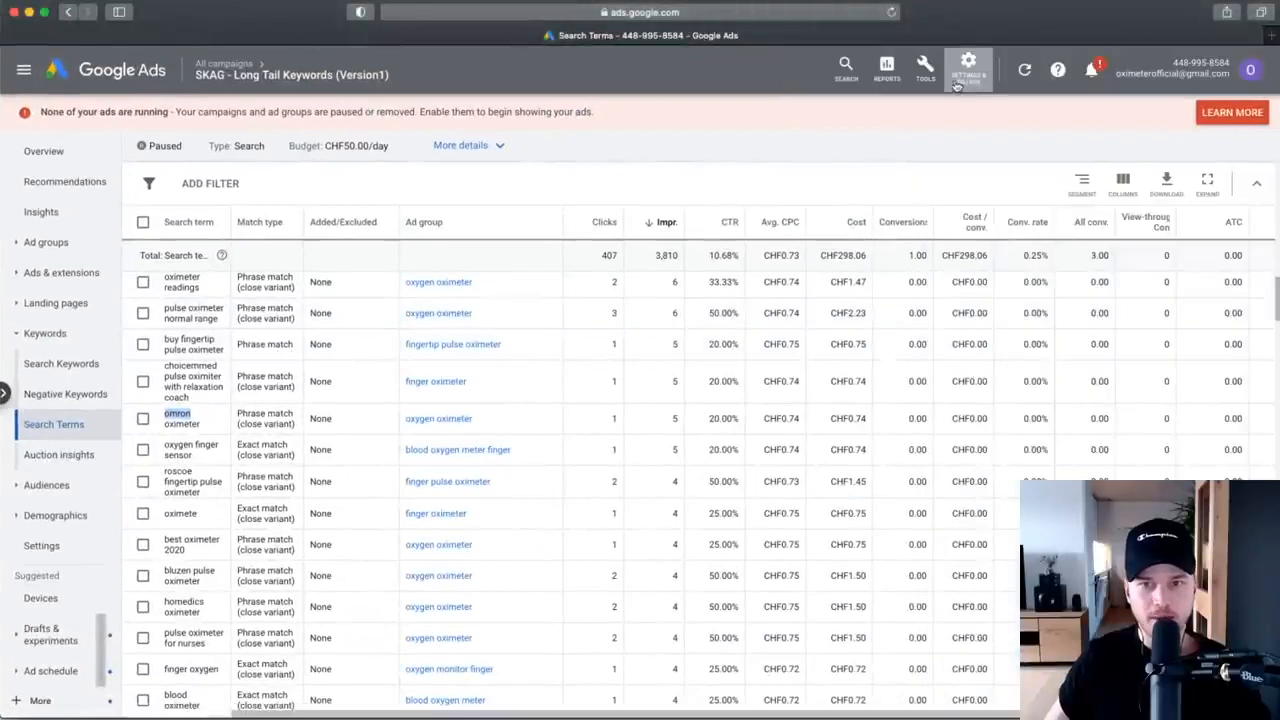
Add "+omron" as a negative keyword to the Oximeter List and save it.
click(925, 68)
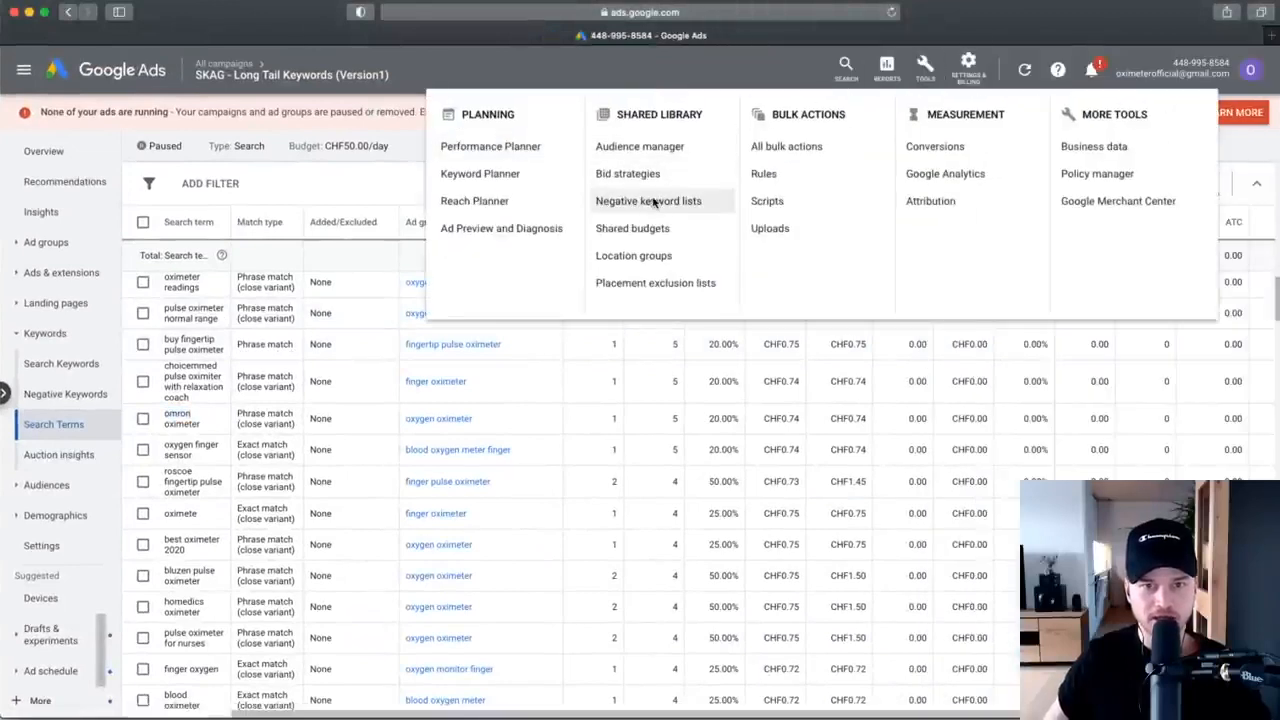
click(652, 201)
click(415, 288)
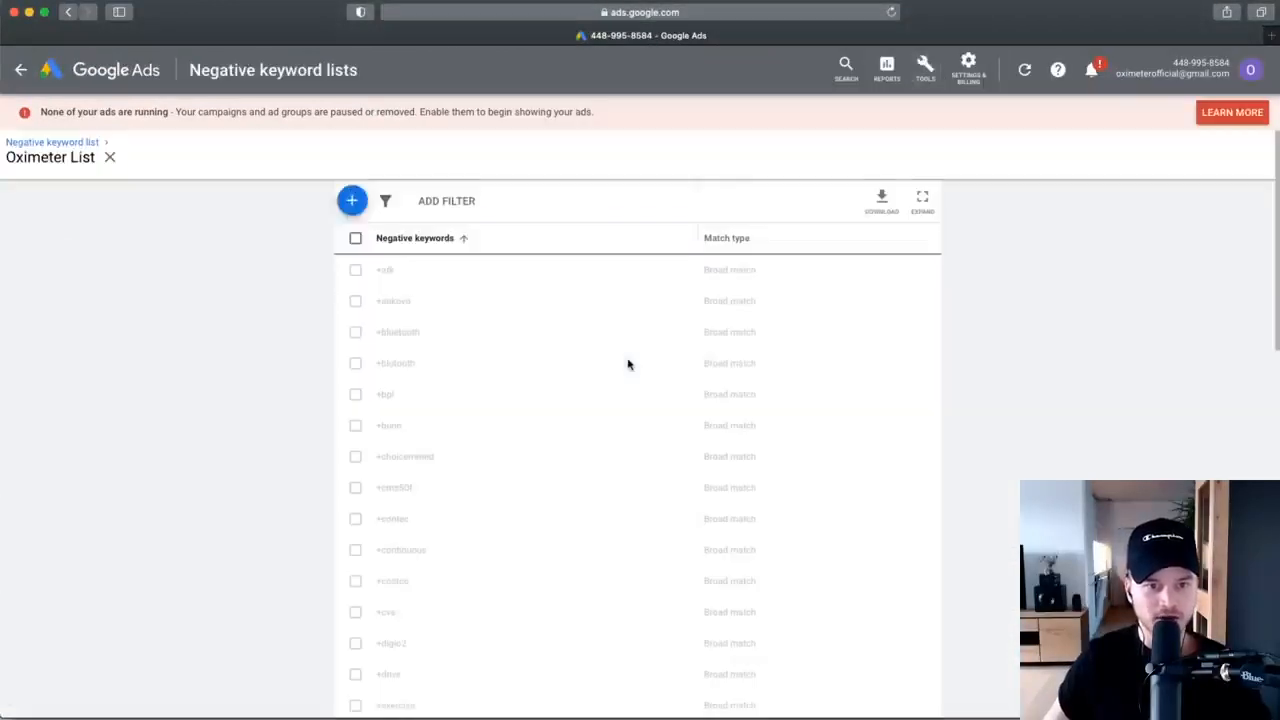
click(352, 200)
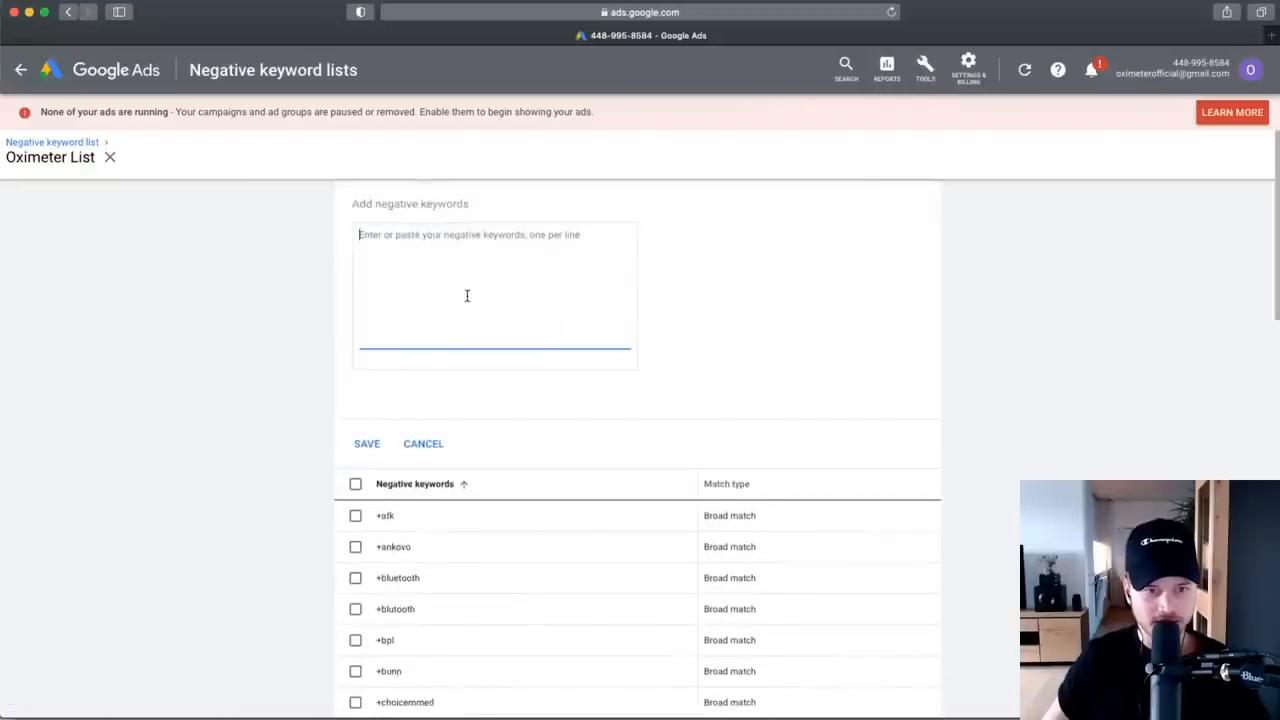
scroll(409, 266, up, 5)
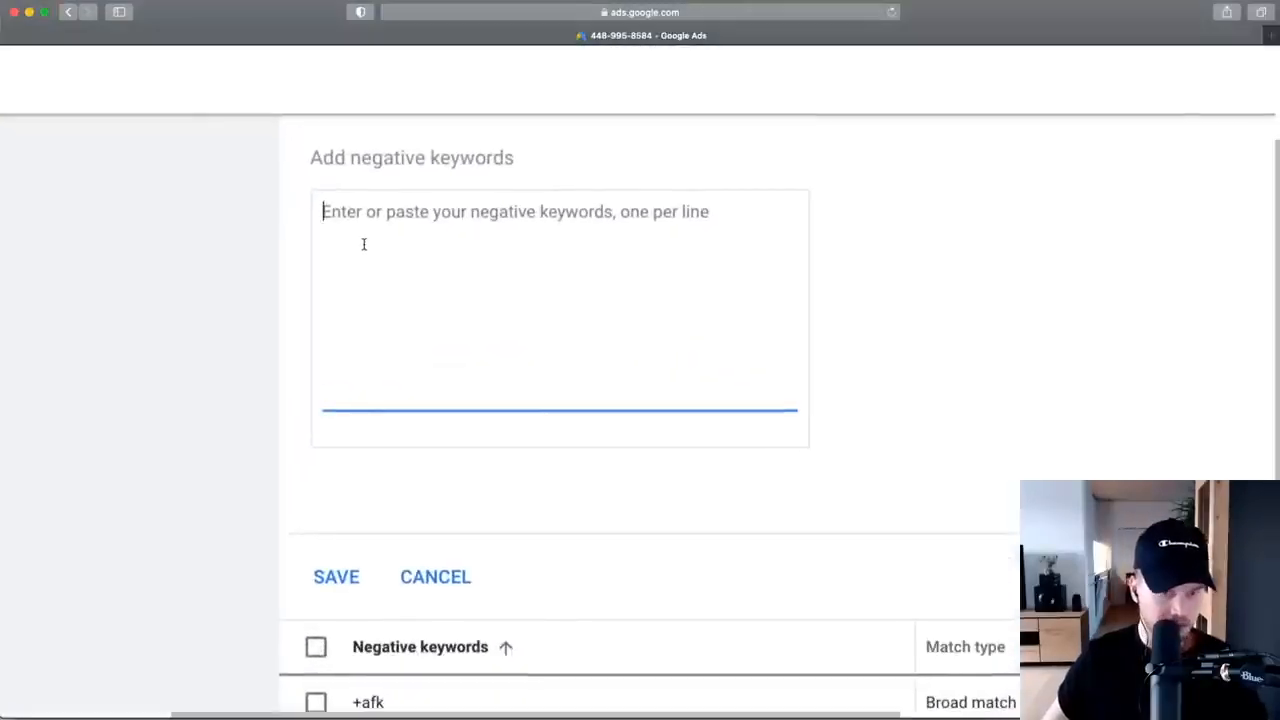
text(+omron)
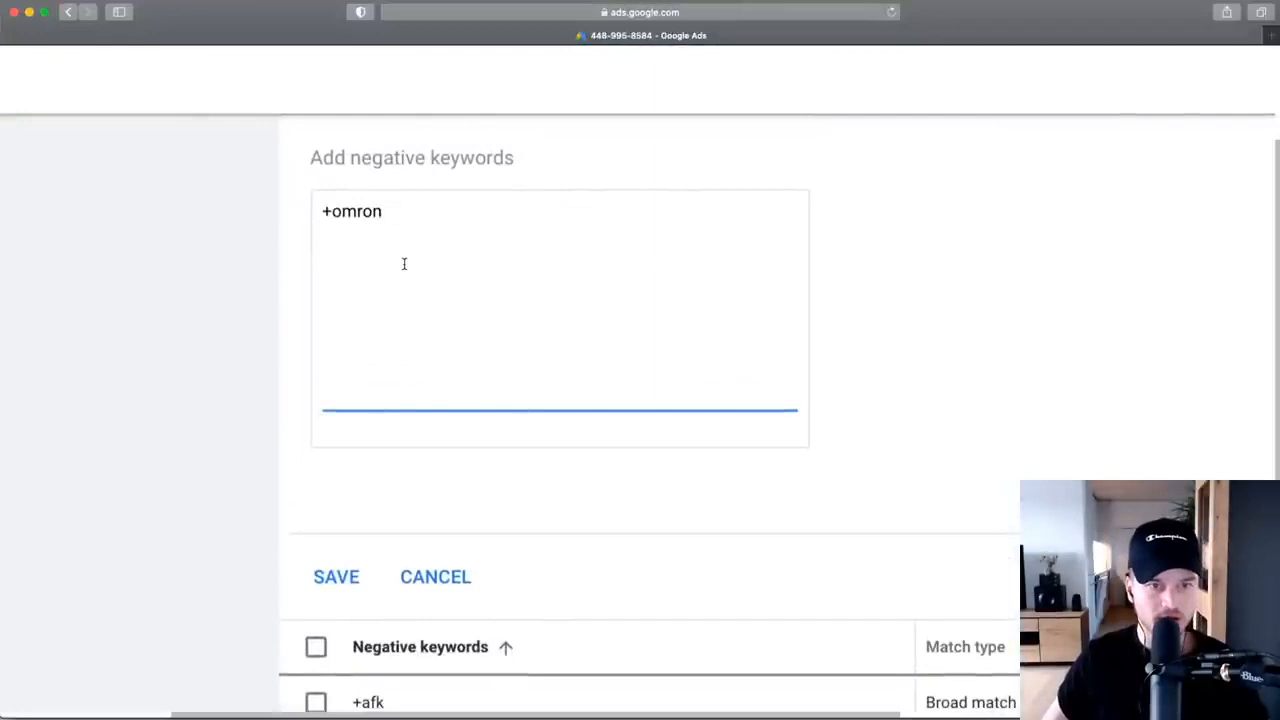
click(336, 572)
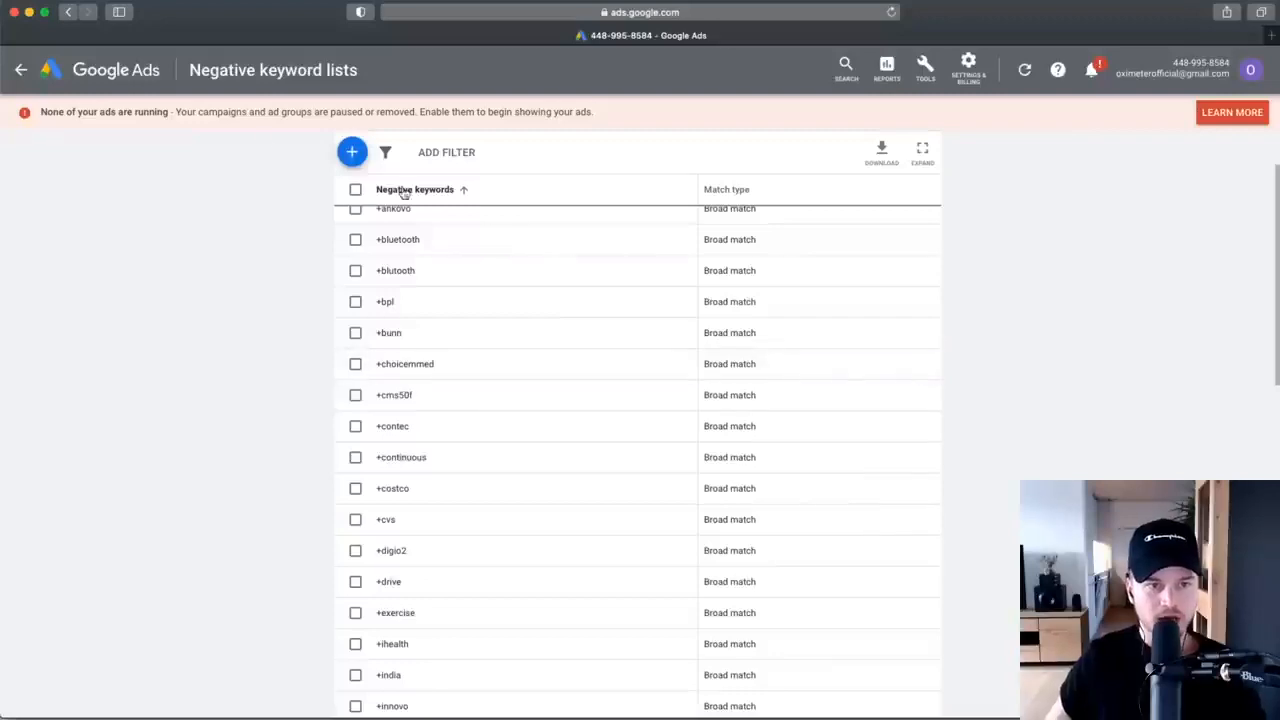
Open the search terms report for all campaigns and look through the listed terms.
click(89, 80)
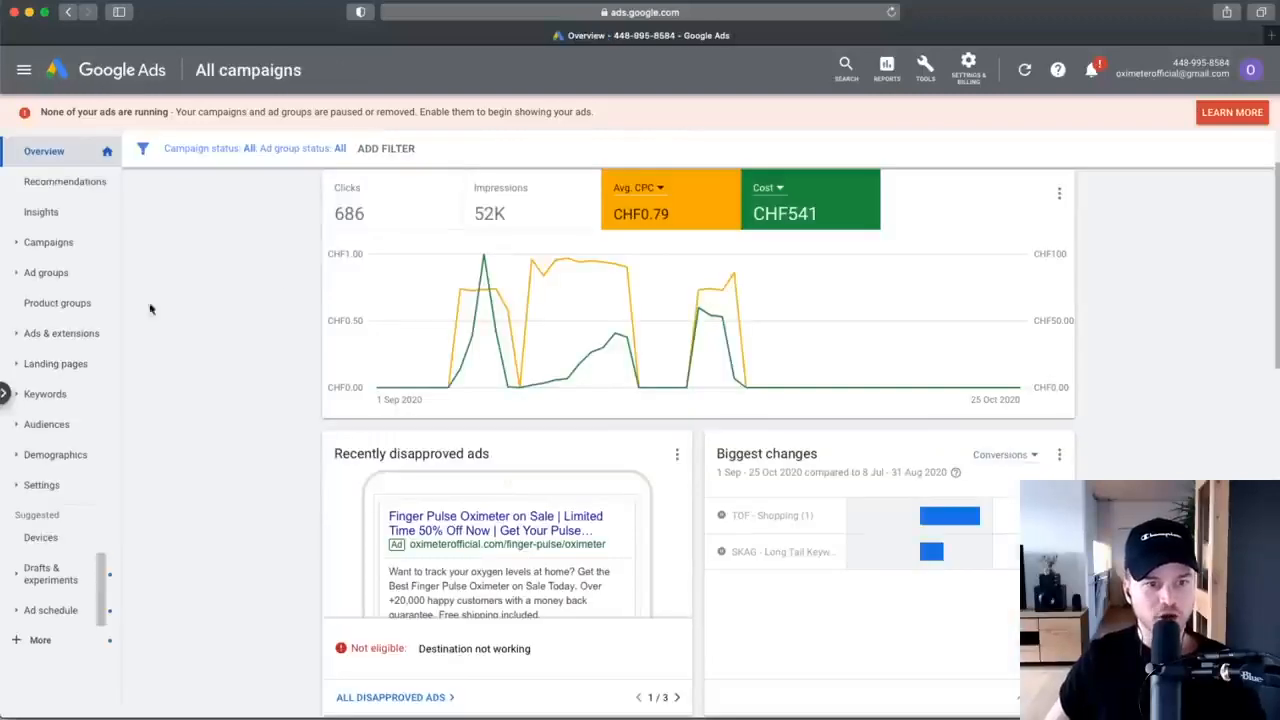
click(20, 394)
click(54, 485)
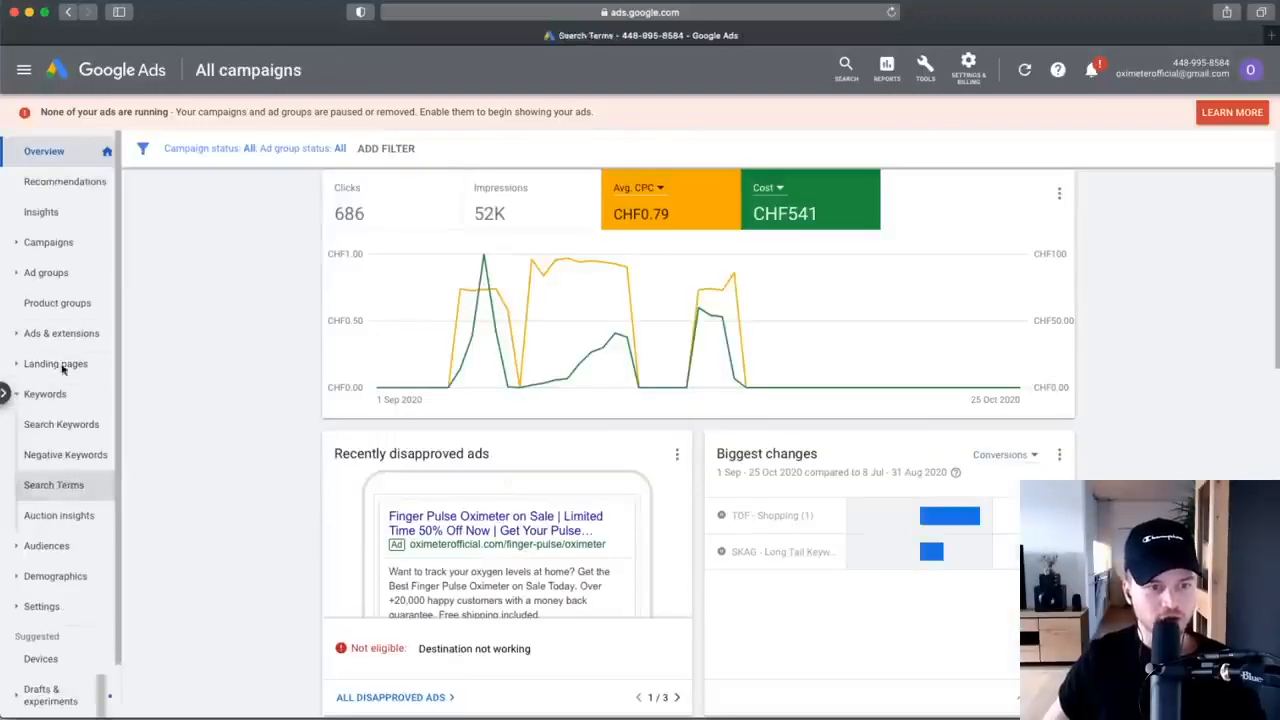
scroll(313, 427, down, 3)
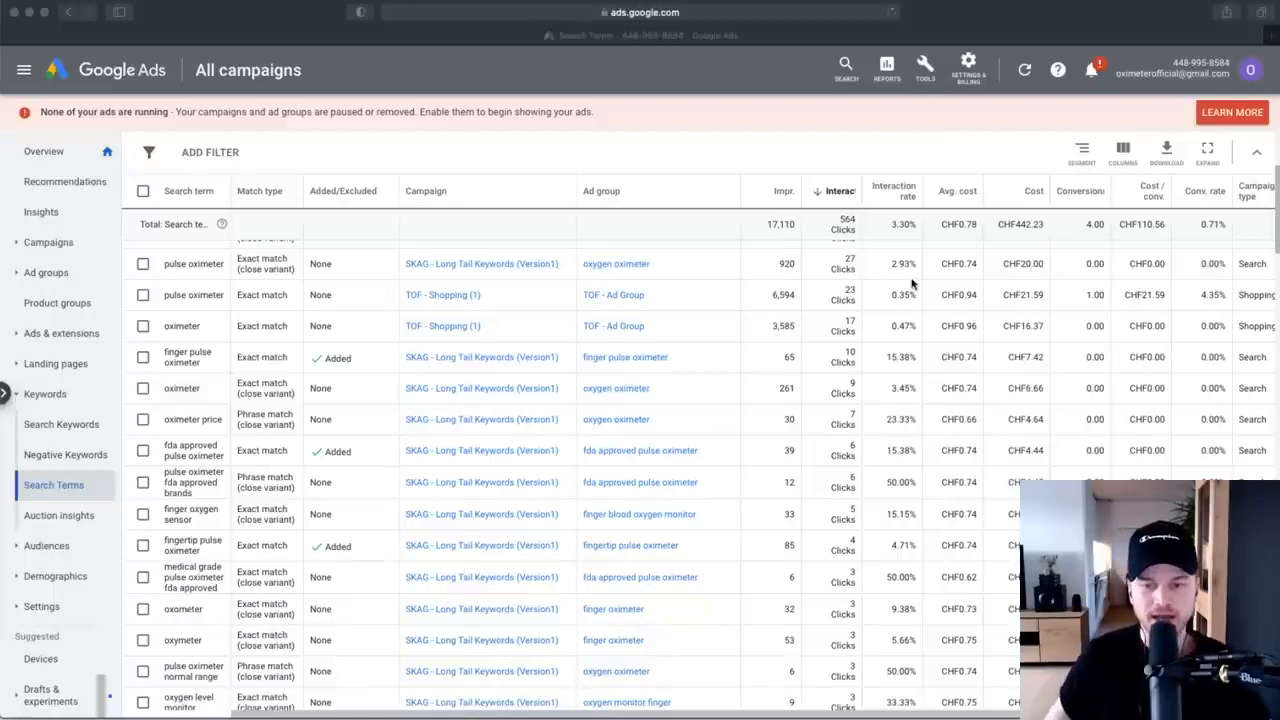
Leave the search terms report and open the Keyword Planner.
click(910, 135)
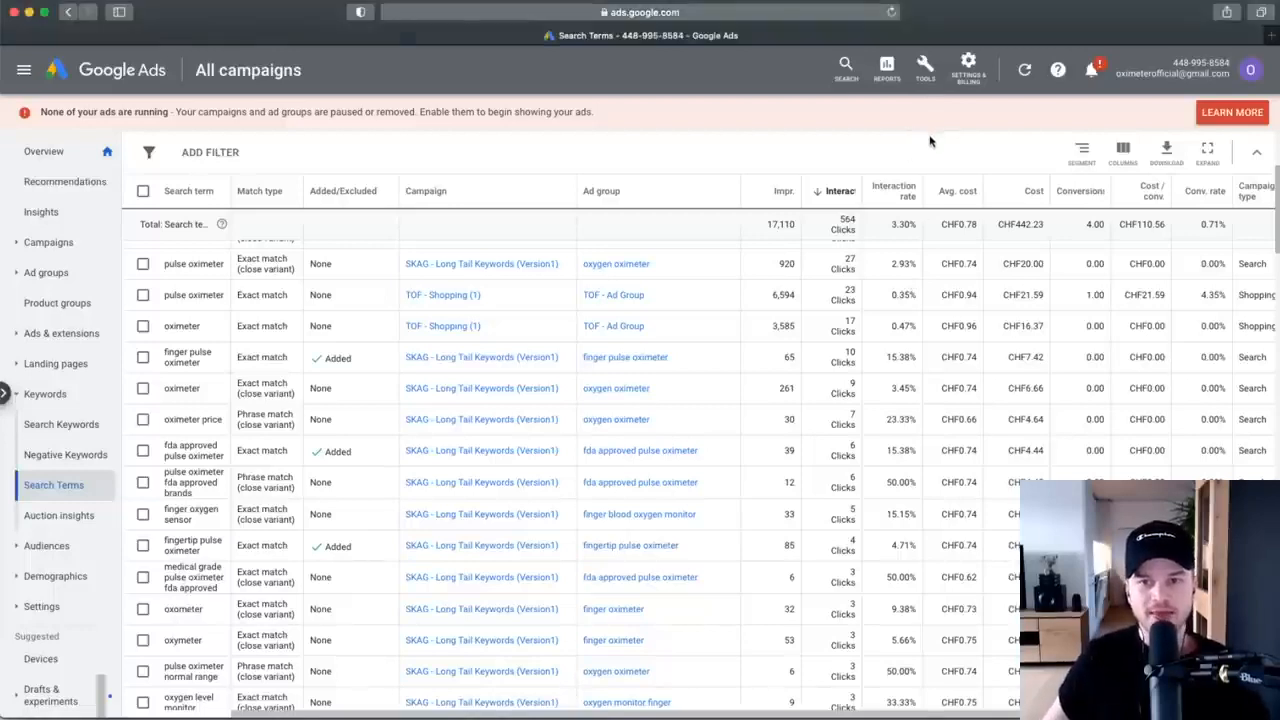
scroll(930, 142, up, 3)
scroll(927, 146, up, 3)
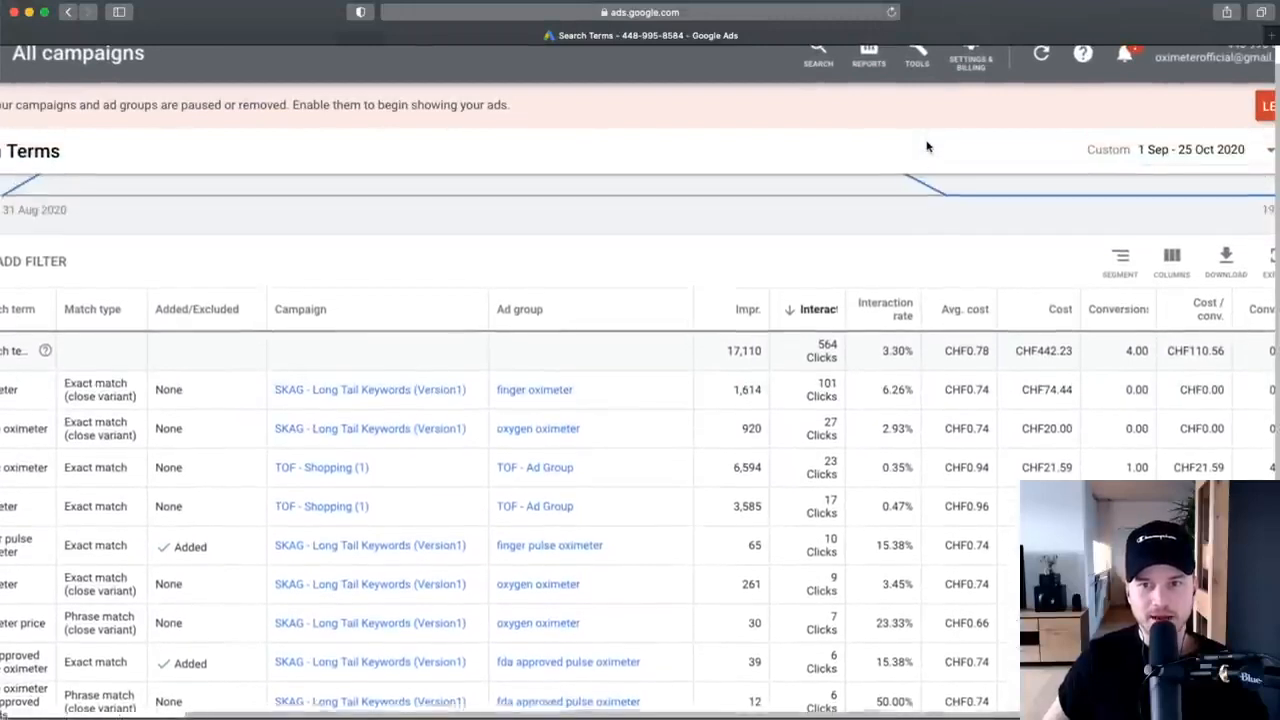
scroll(928, 155, up, 5)
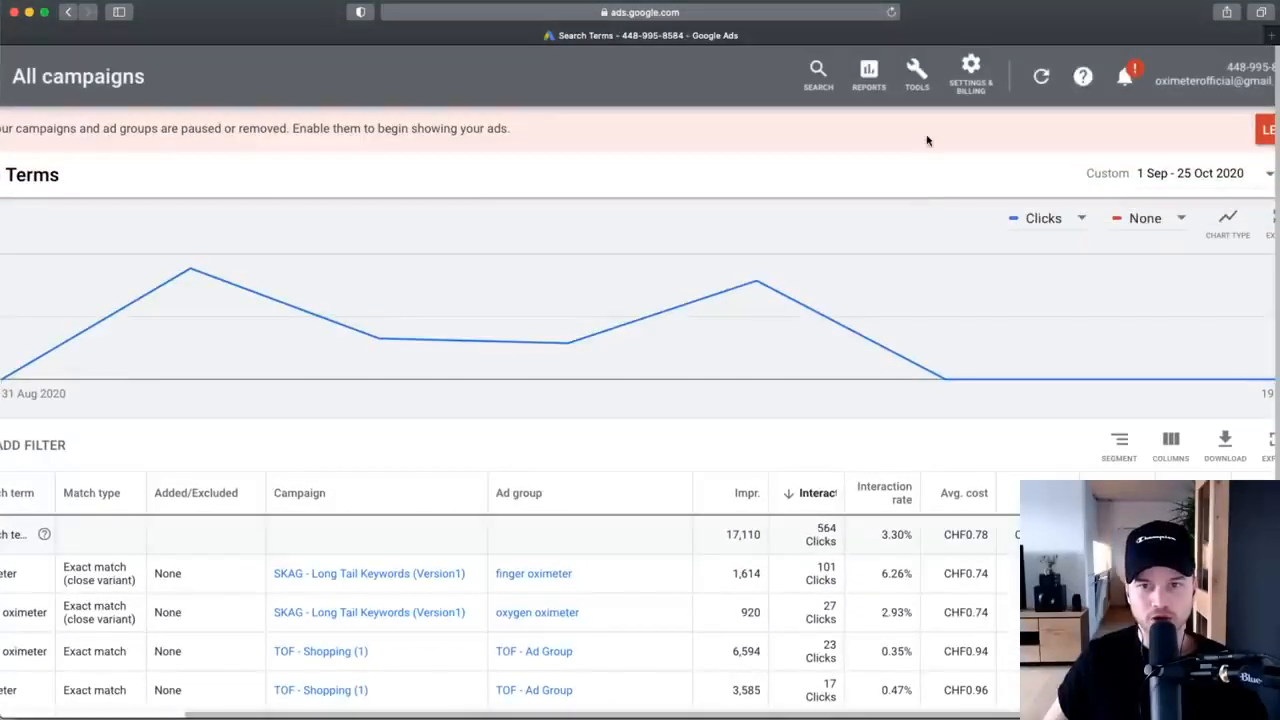
click(912, 76)
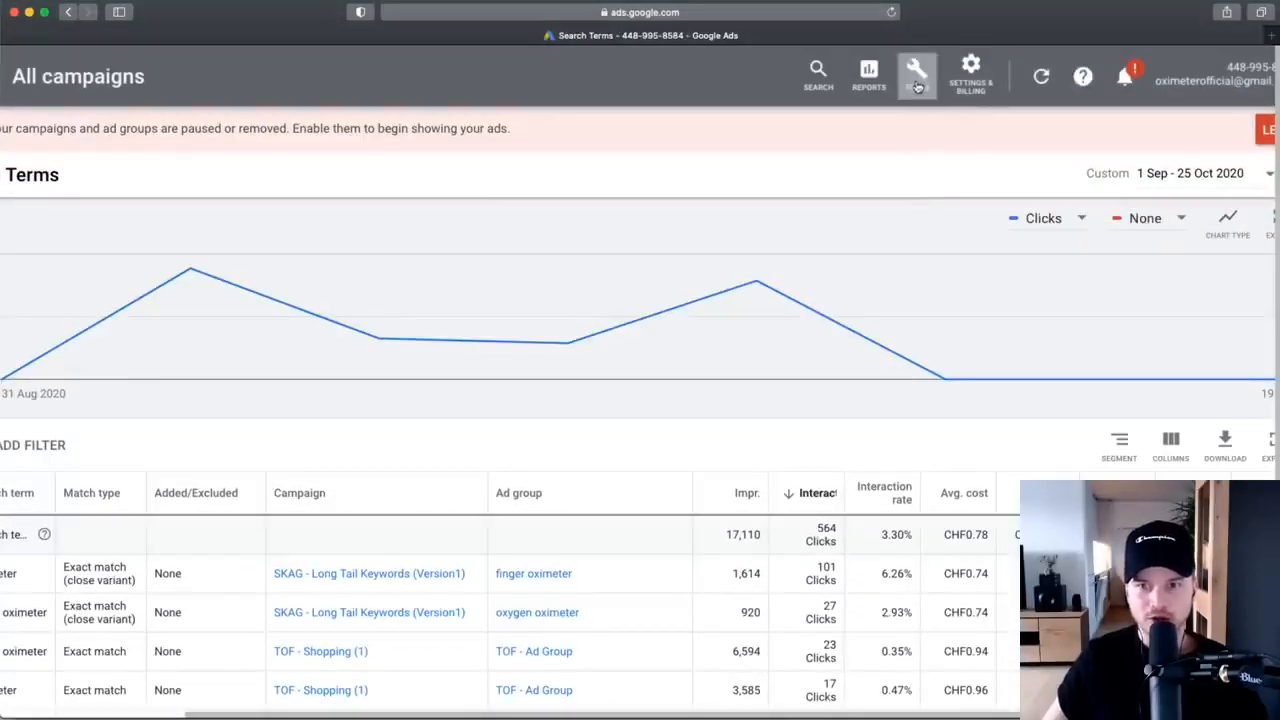
click(366, 208)
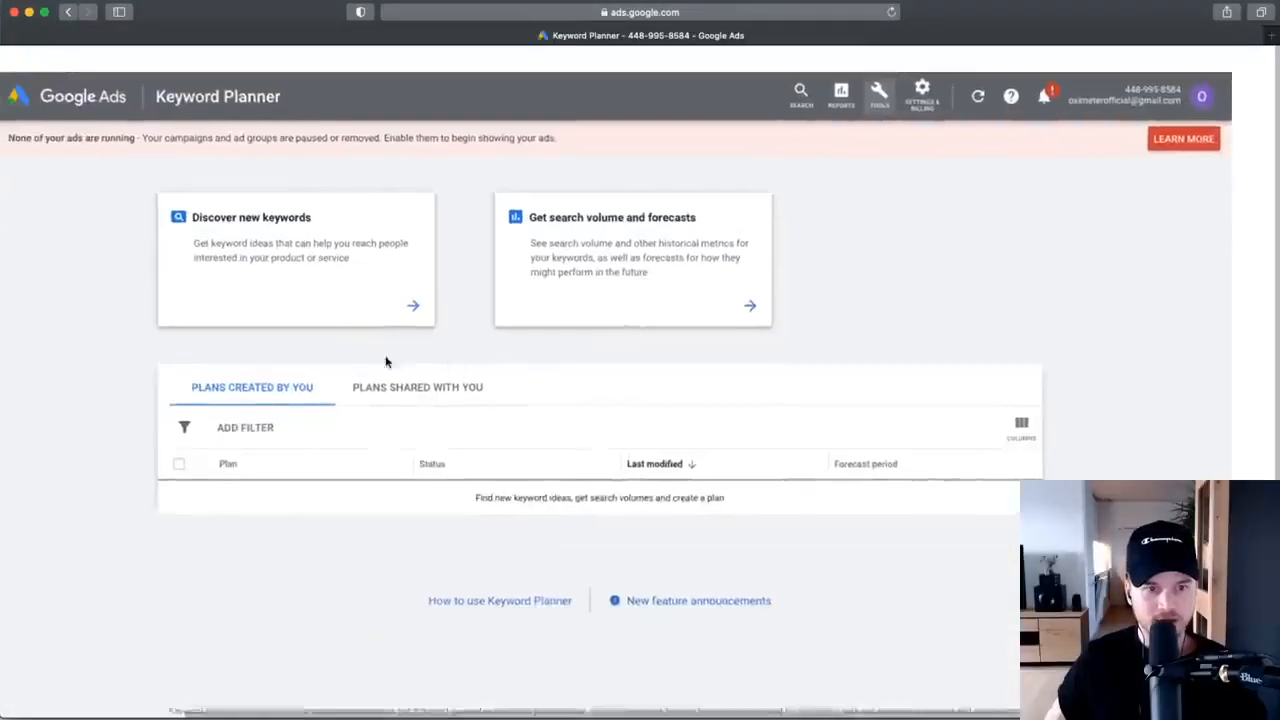
Discover new keyword ideas for the terms "pulse oximeter" and "oxygen montior".
click(290, 227)
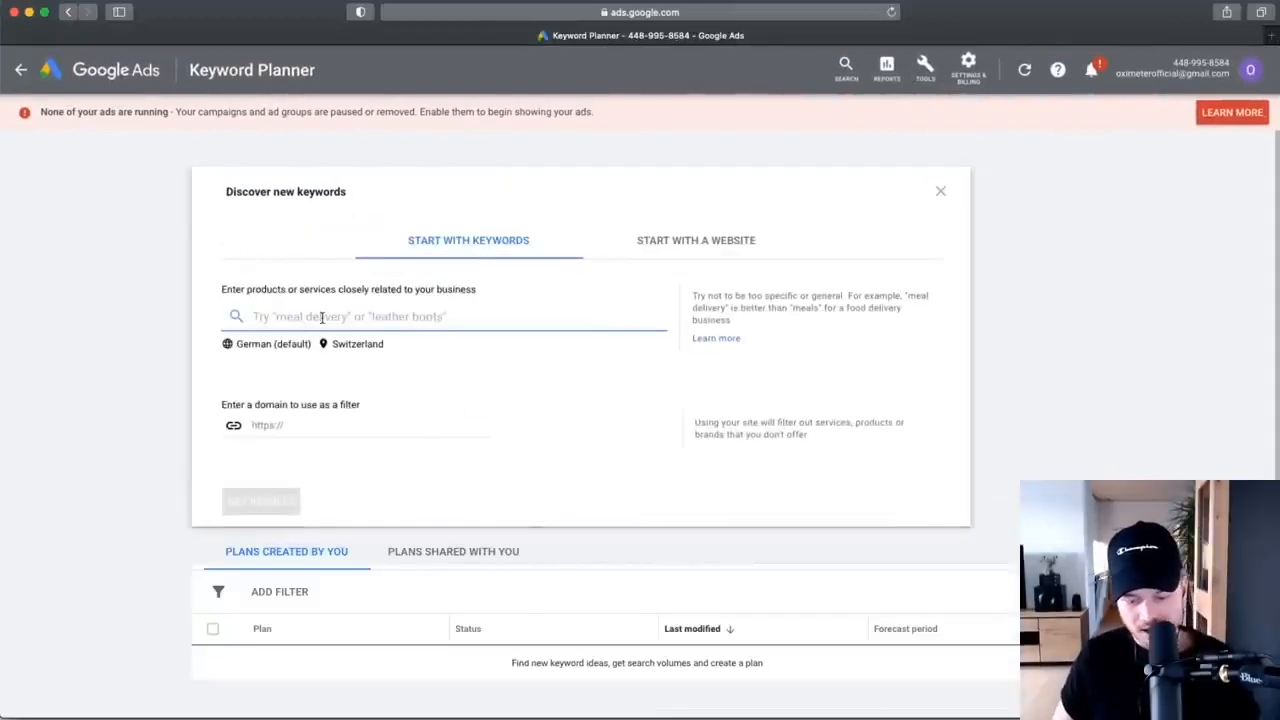
text(pulse ox)
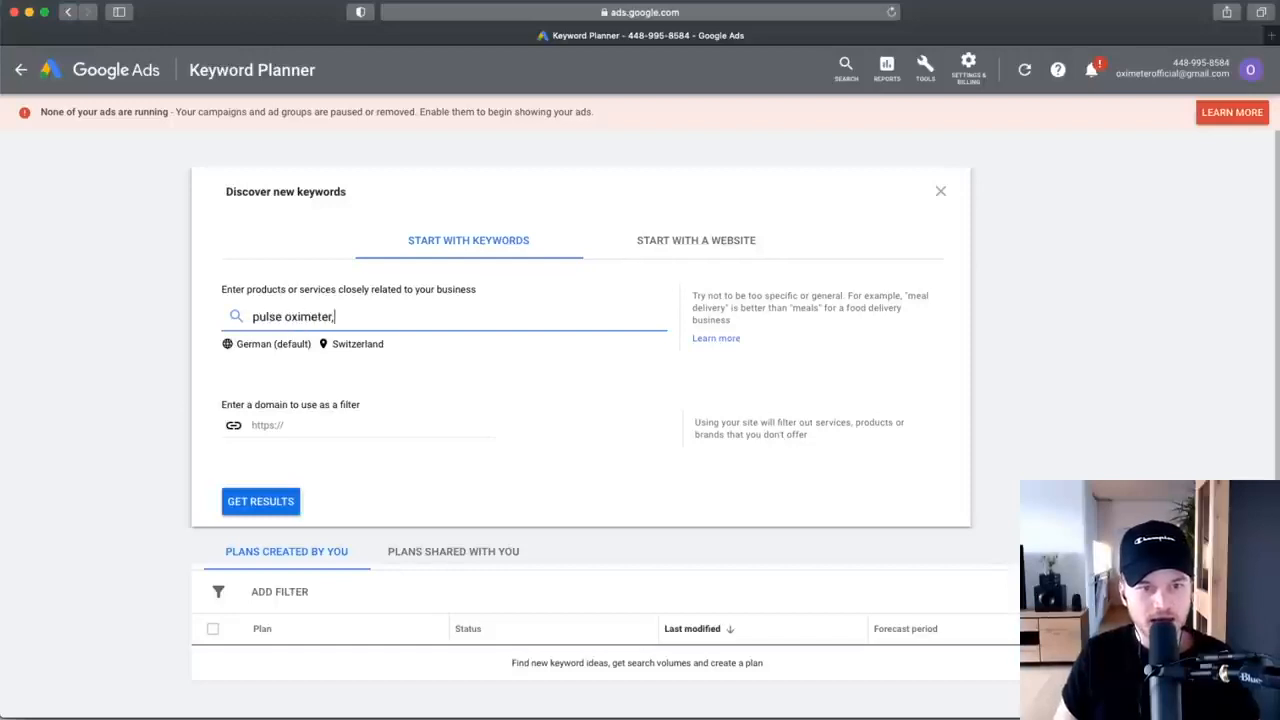
text(imeter,oxygen montior)
key(Return)
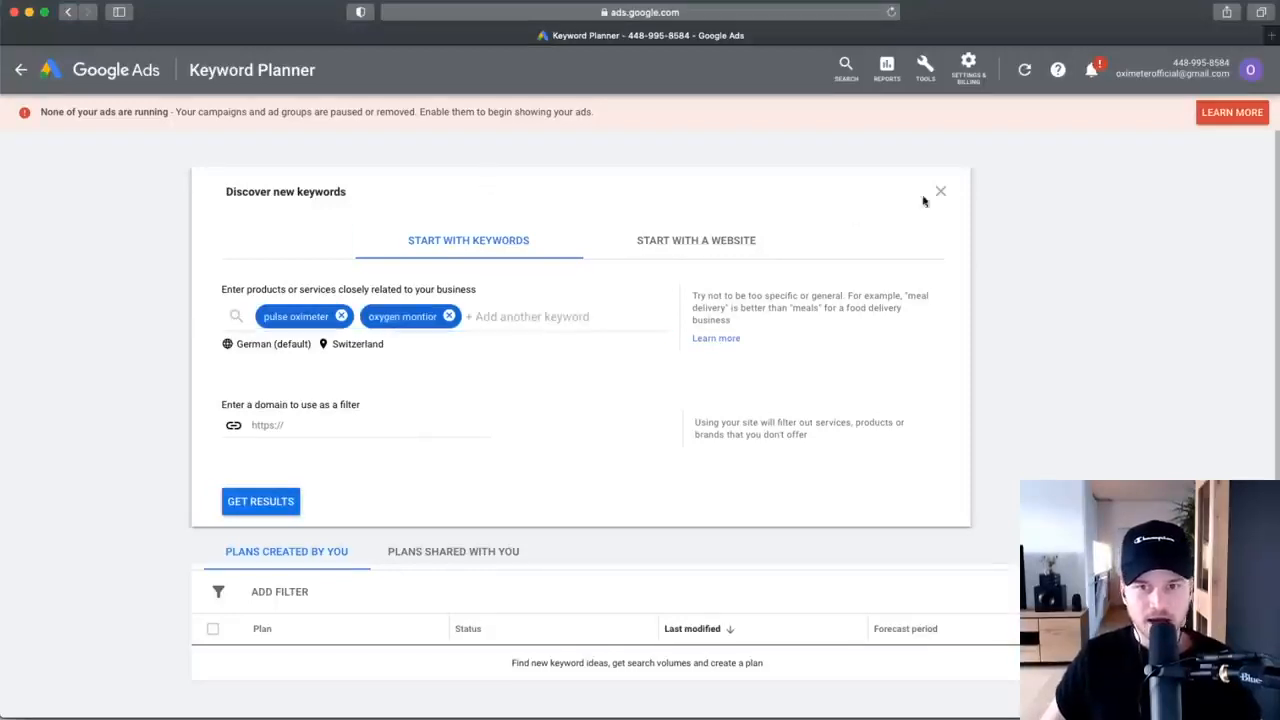
click(294, 494)
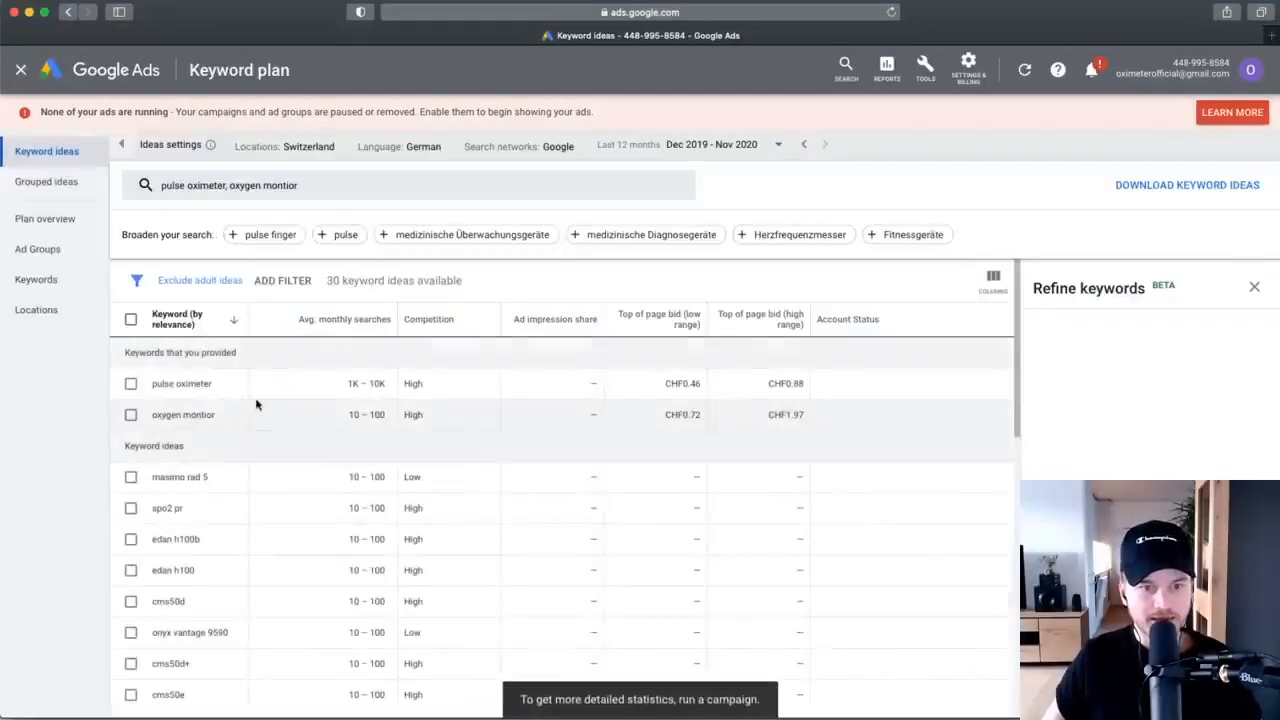
Replace Switzerland with United States as the targeted location for the keyword ideas and save it.
scroll(290, 135, up, 5)
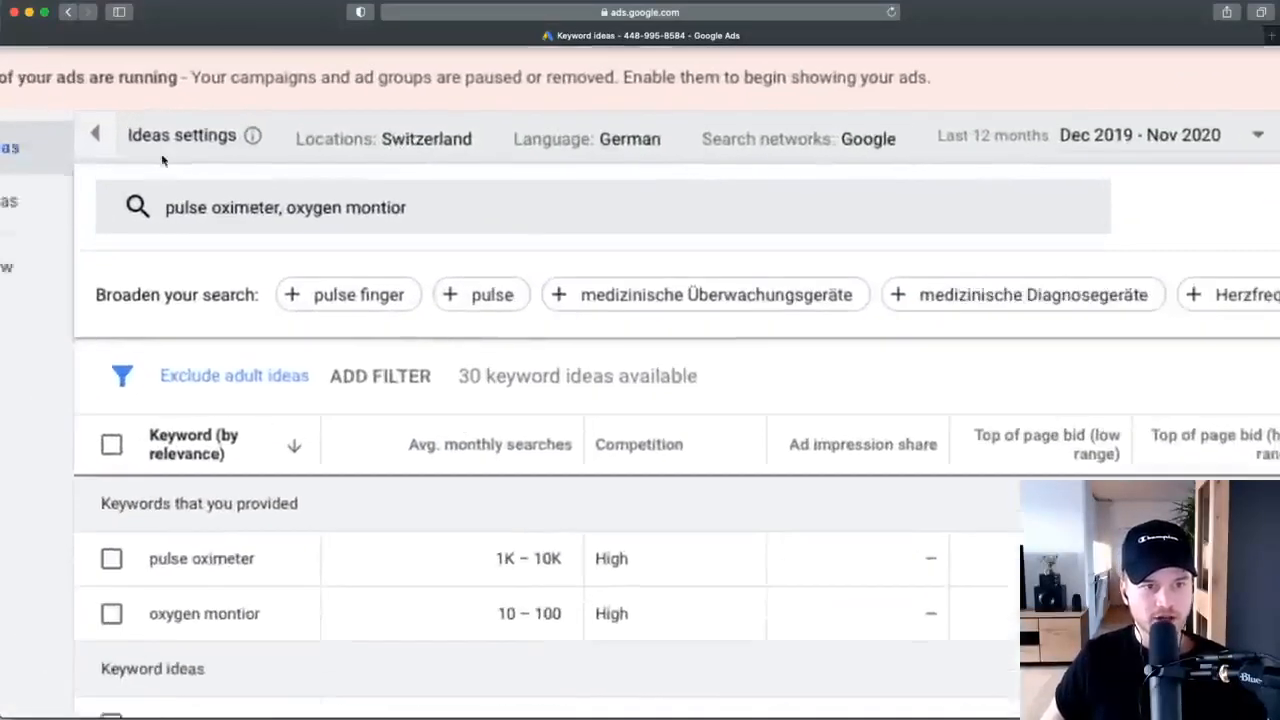
scroll(268, 148, left, 3)
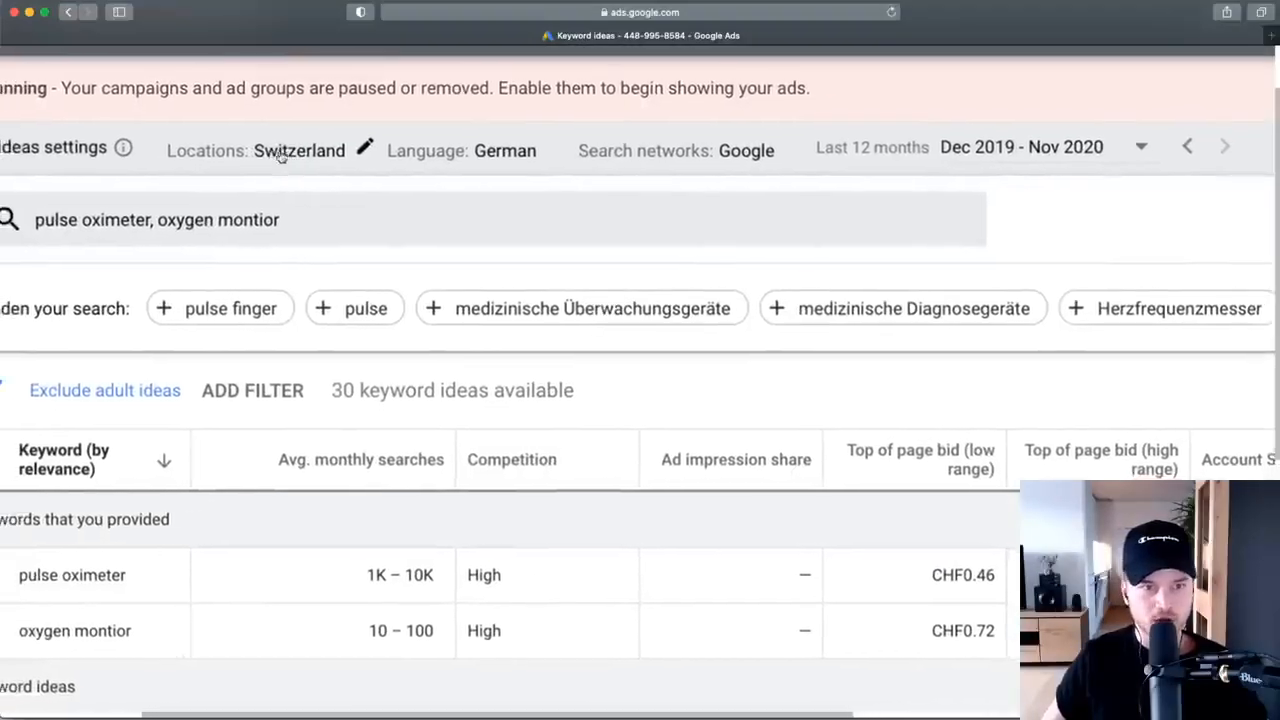
click(333, 147)
scroll(326, 157, down, 3)
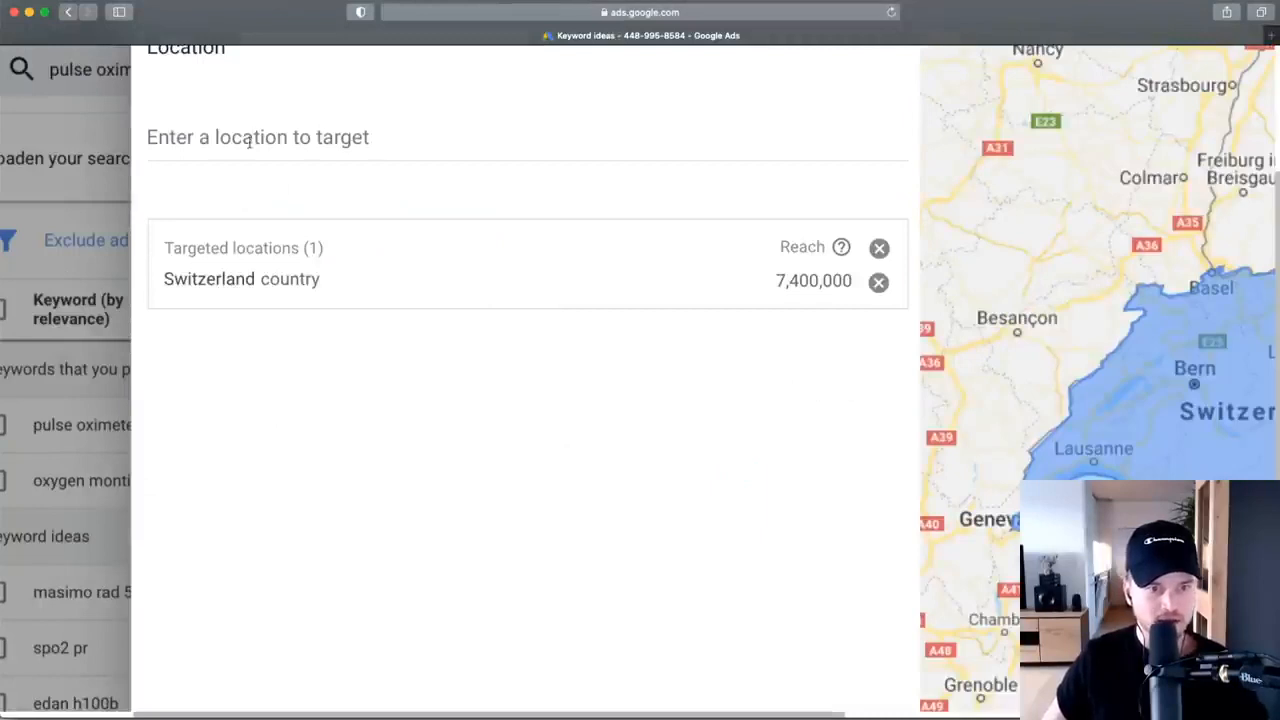
click(248, 140)
scroll(248, 140, down, 5)
text(un)
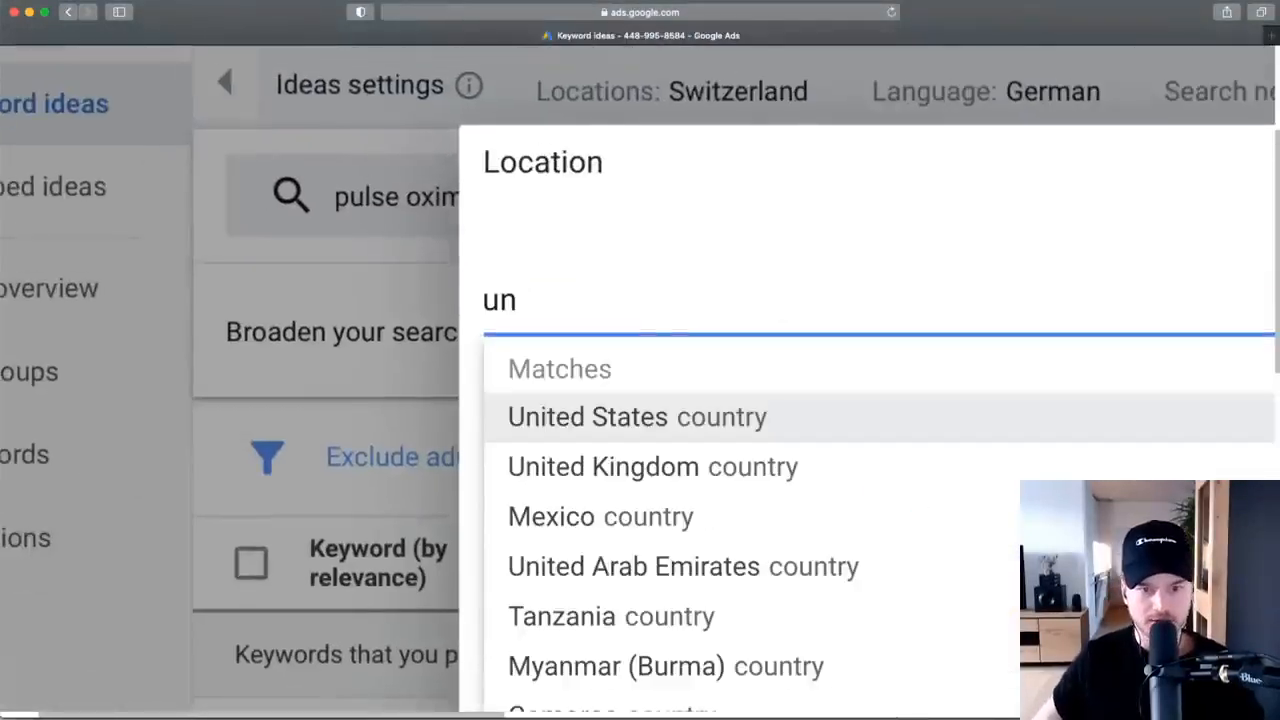
click(730, 421)
scroll(731, 432, down, 3)
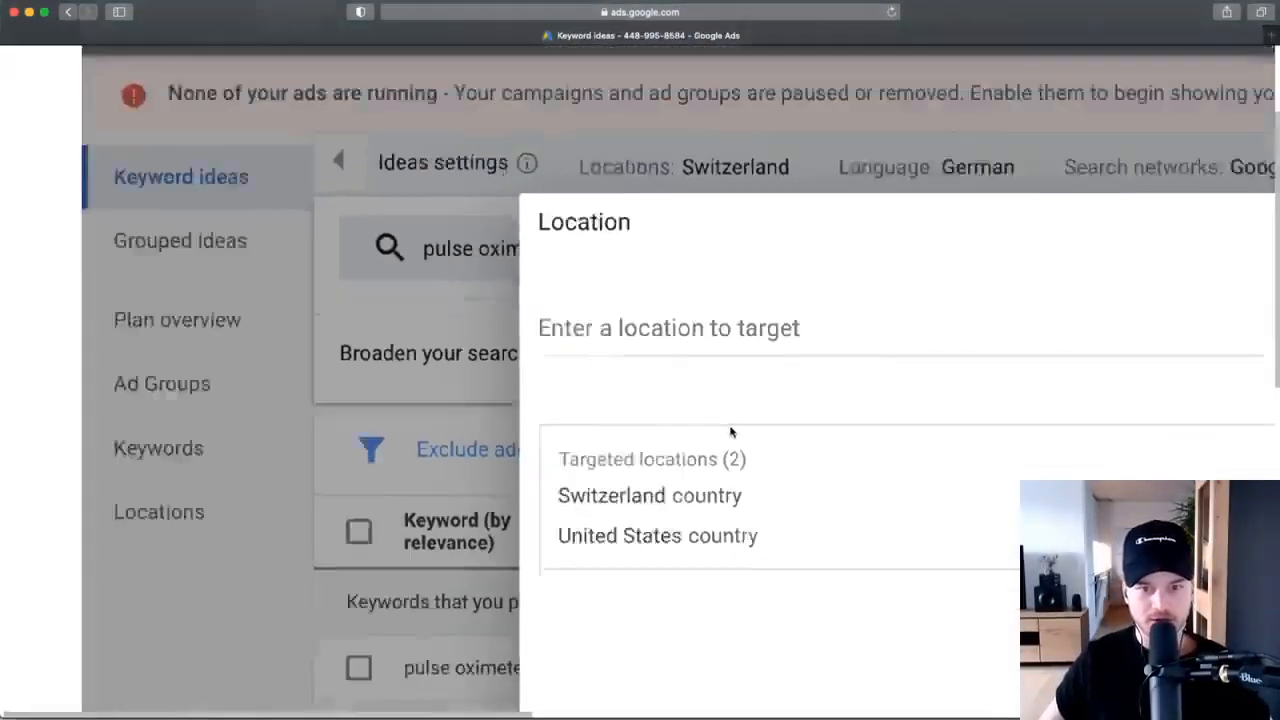
scroll(731, 432, down, 3)
click(709, 338)
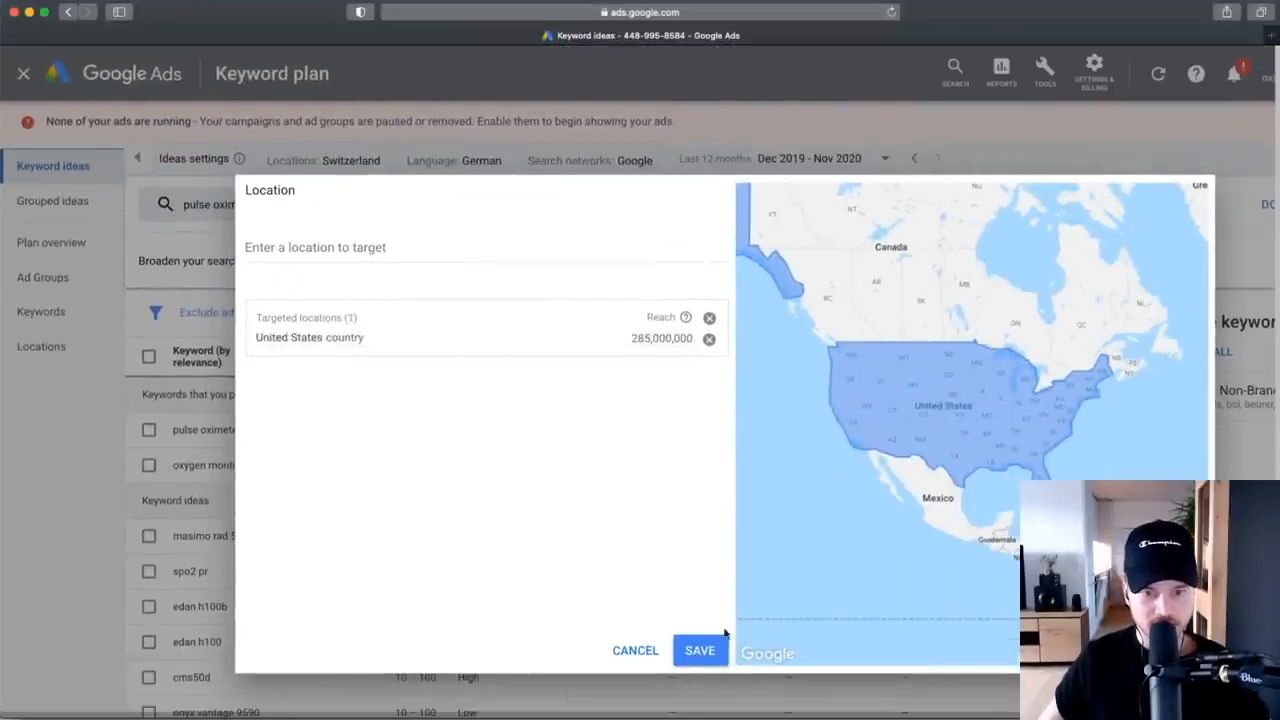
click(700, 650)
Set the keyword ideas to English, the Google search network and the last month, Nov 2020.
click(470, 161)
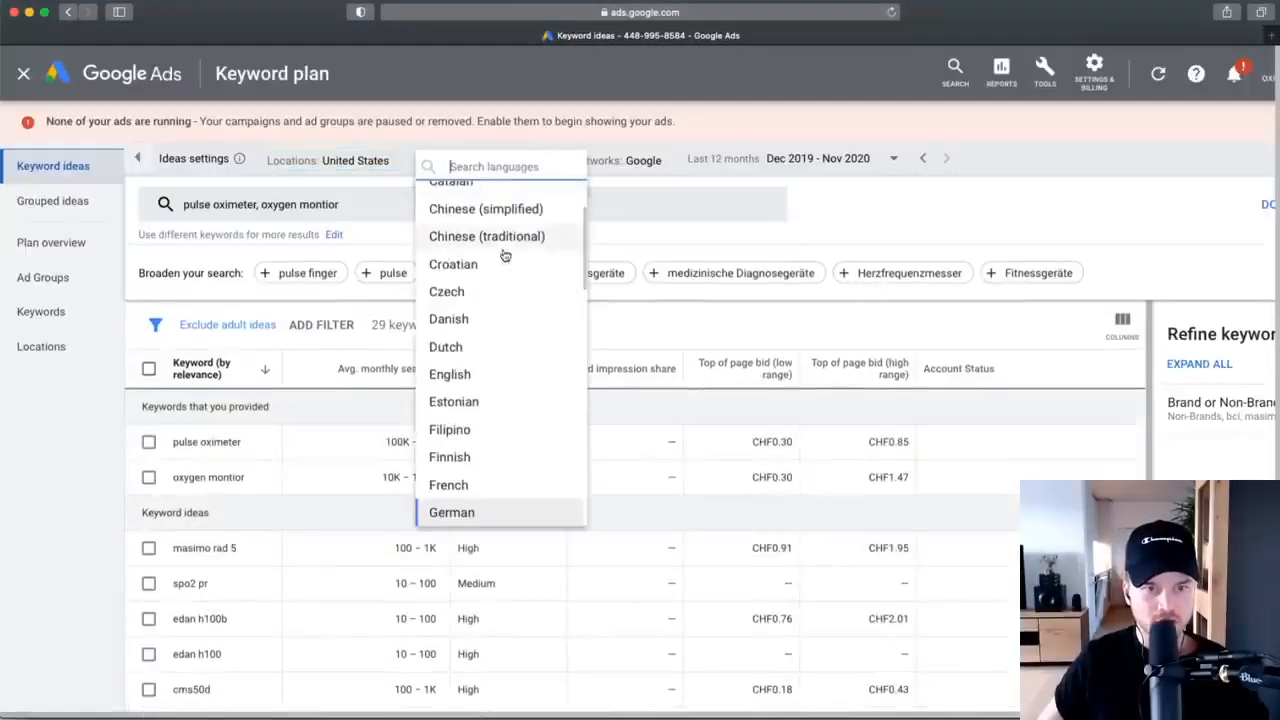
click(458, 378)
click(605, 162)
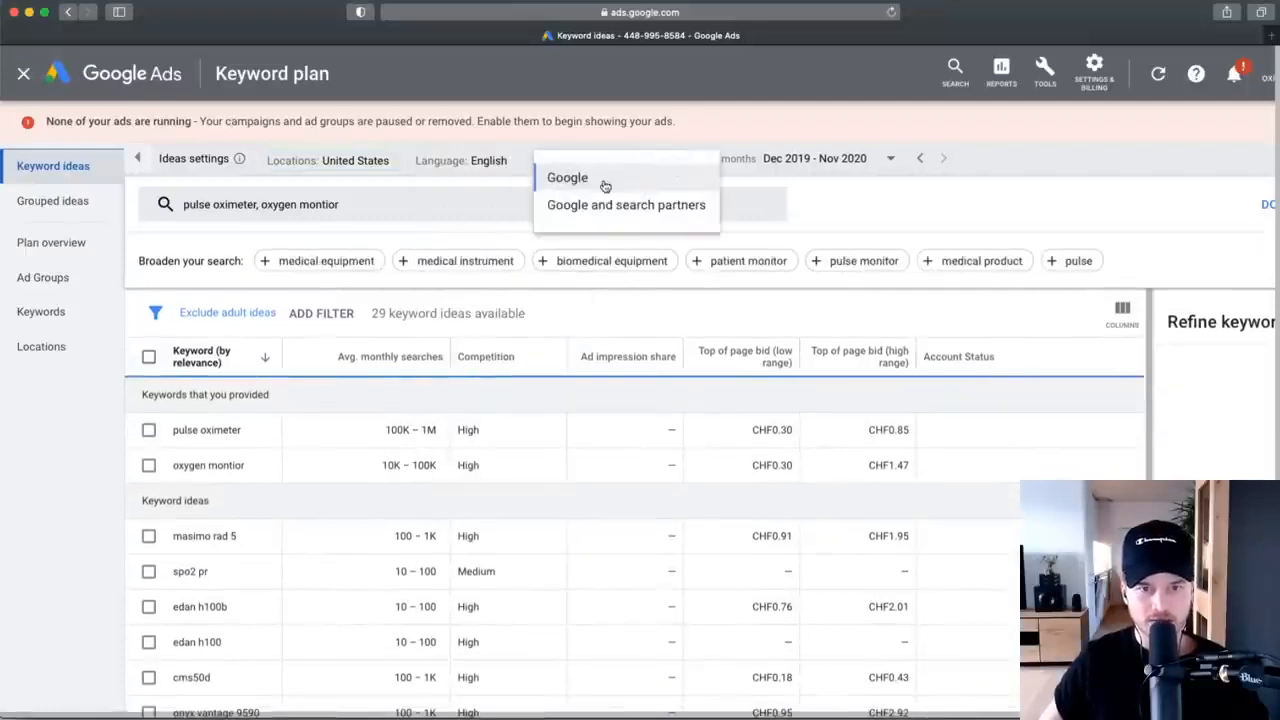
click(605, 180)
click(882, 157)
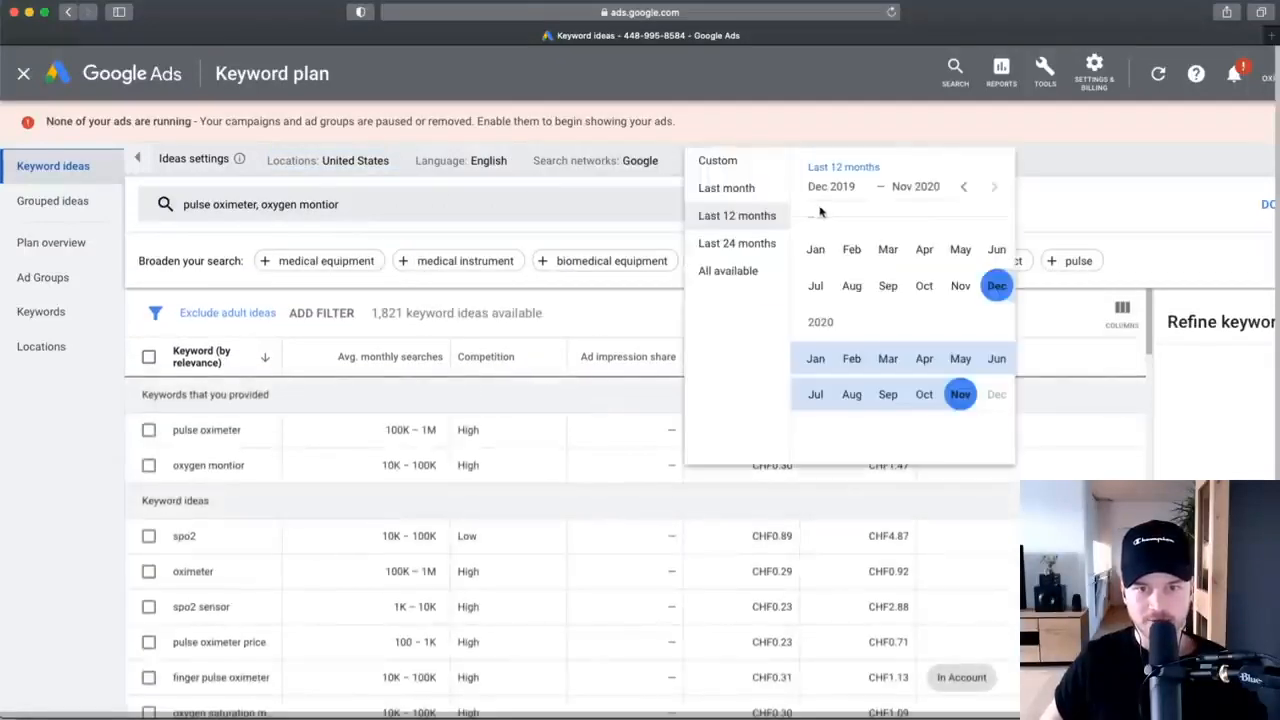
click(743, 187)
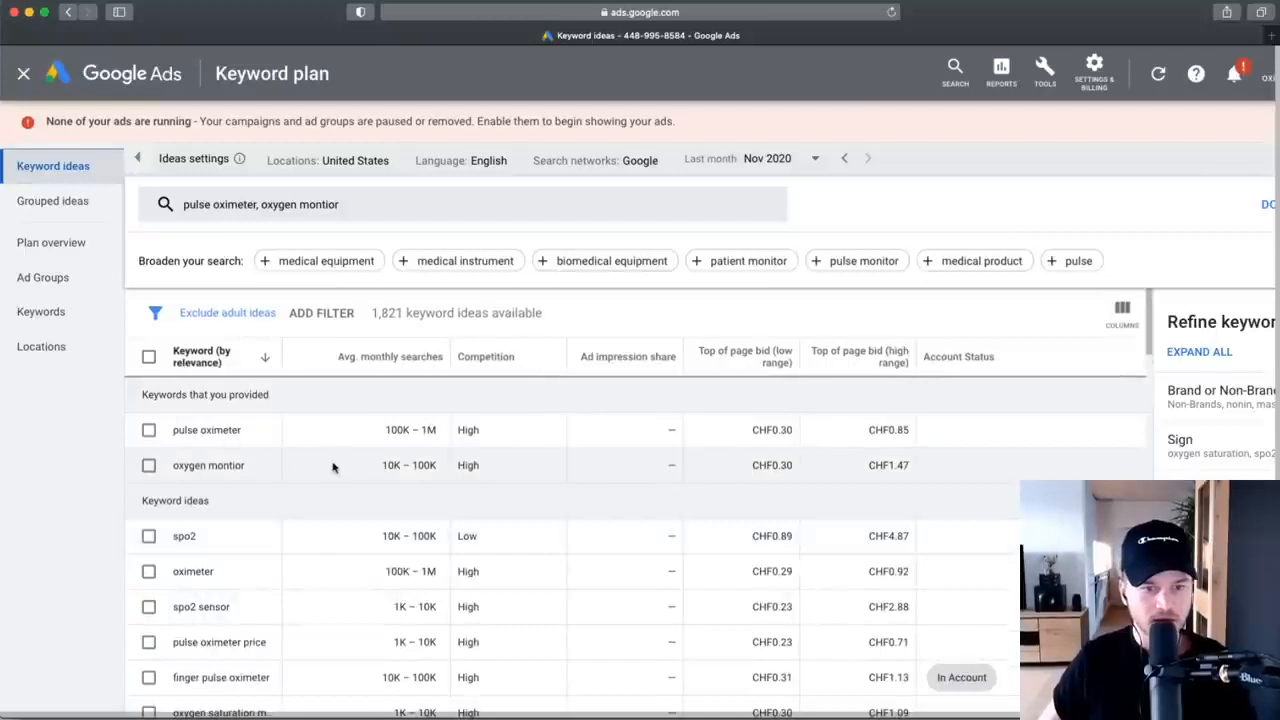
Look through the keyword ideas for relevant terms to advertise on, marking "spo2 sensor" as an example.
scroll(176, 520, down, 2)
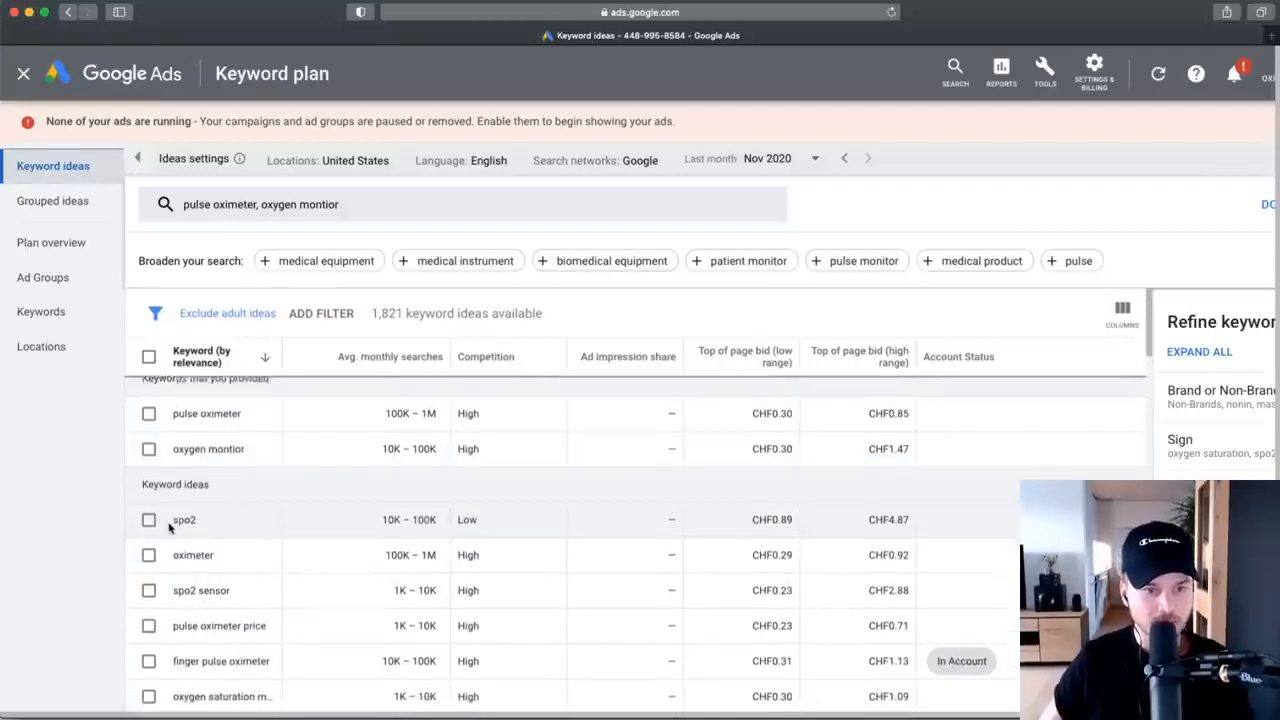
scroll(176, 520, down, 1)
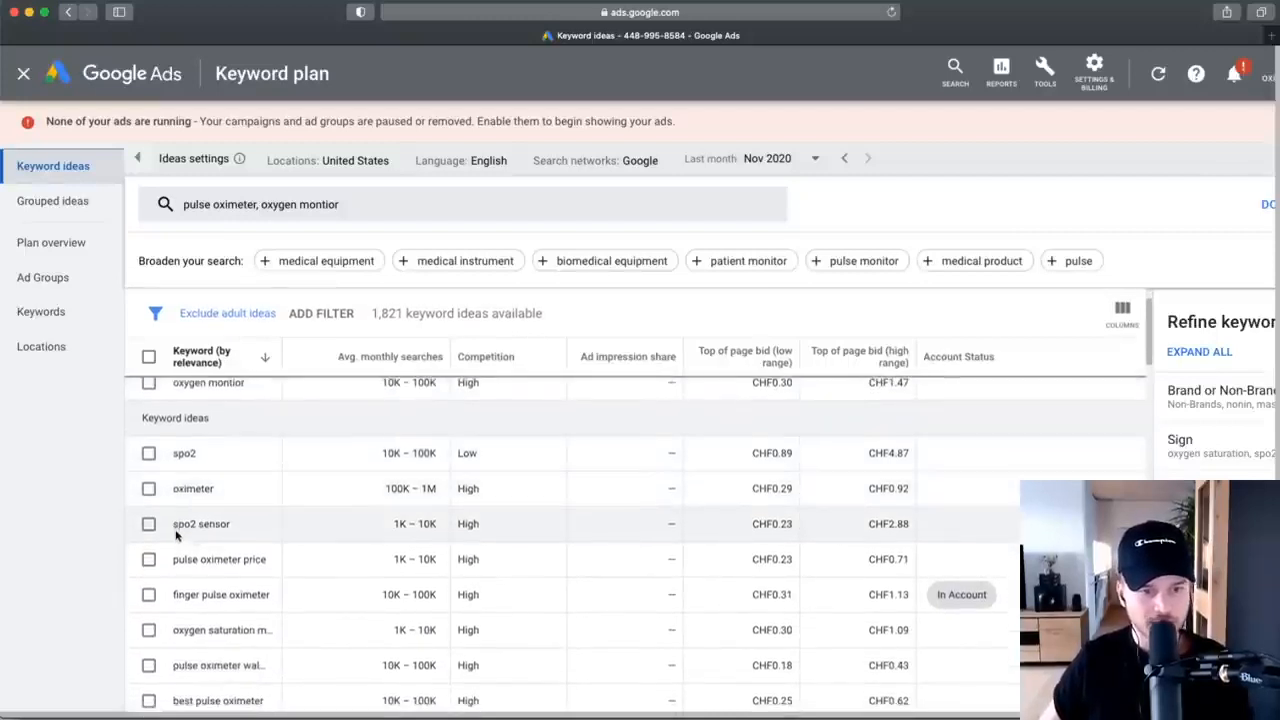
drag(202, 523, 232, 524)
scroll(171, 529, down, 3)
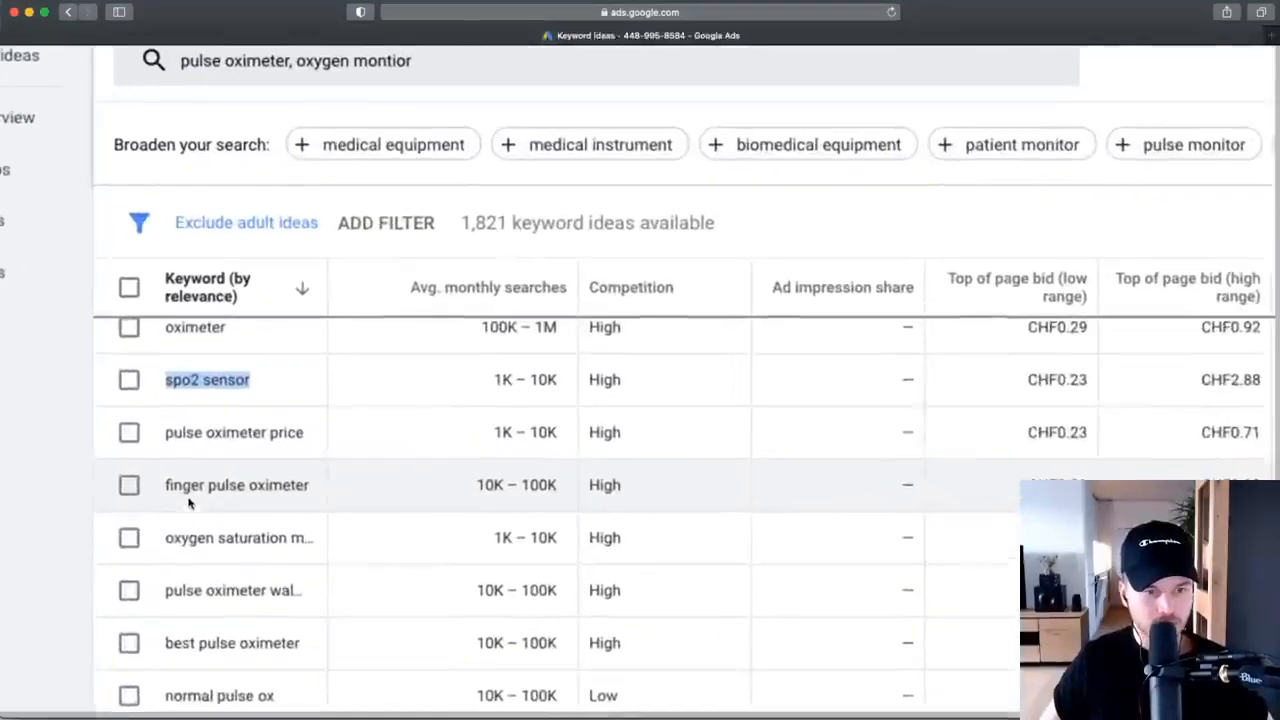
scroll(171, 504, down, 5)
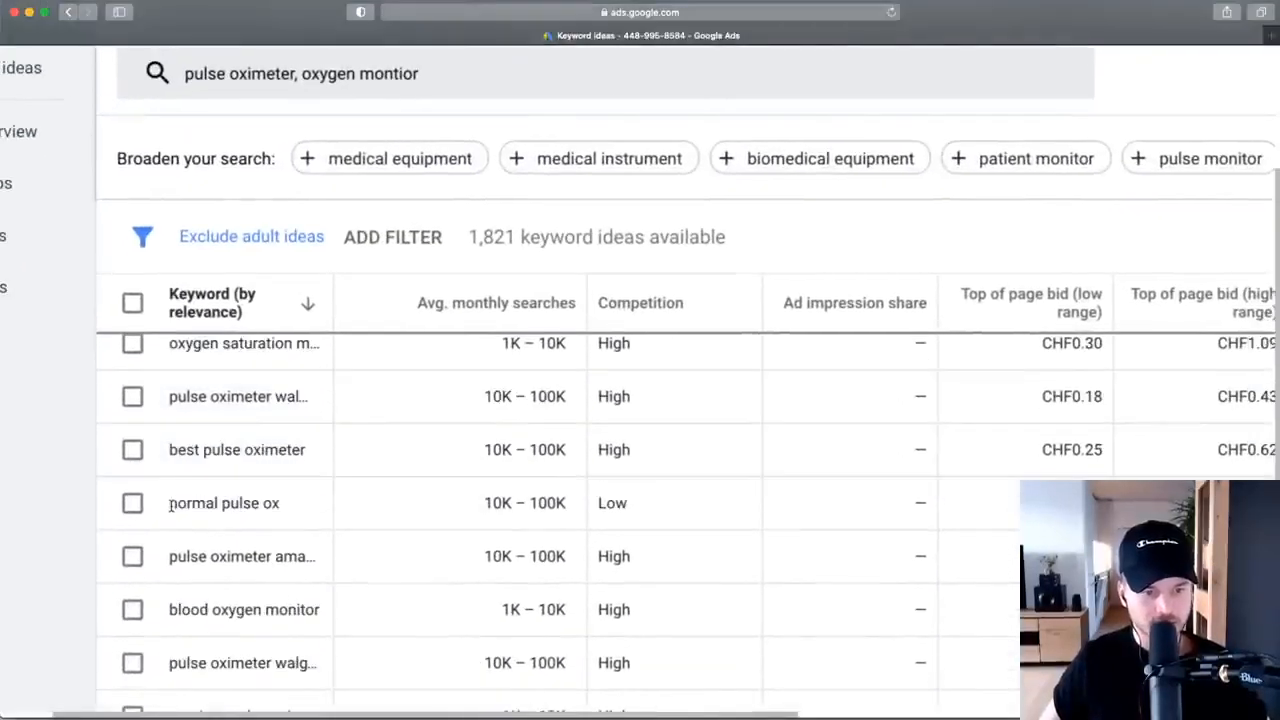
scroll(185, 490, up, 10)
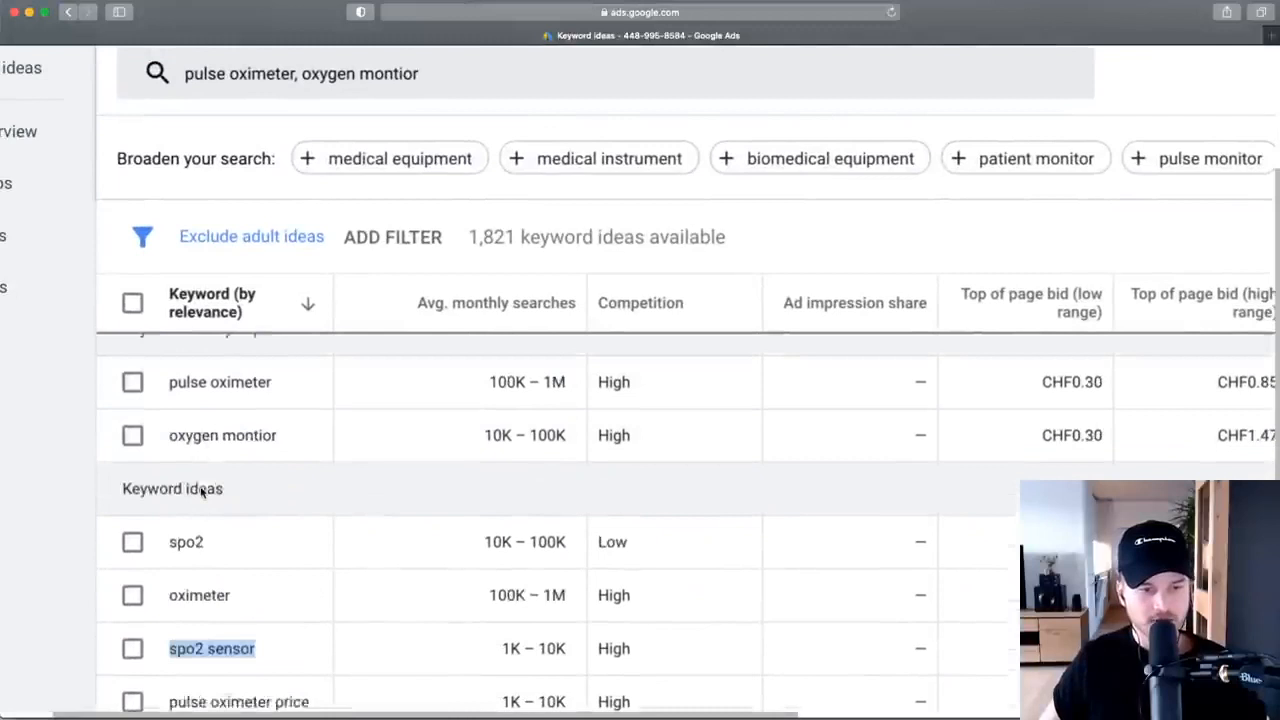
scroll(200, 548, down, 5)
scroll(200, 548, up, 4)
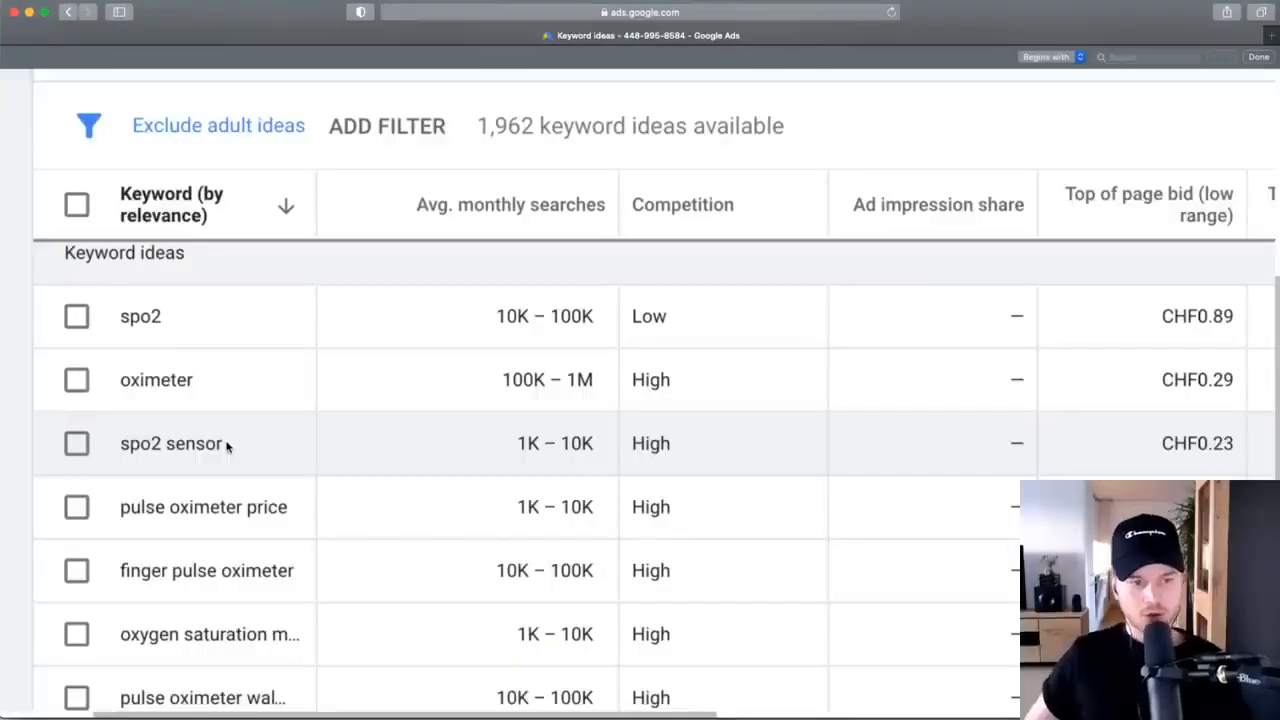
Copy the keyword idea "spo2 sensor" from the list.
drag(207, 442, 126, 443)
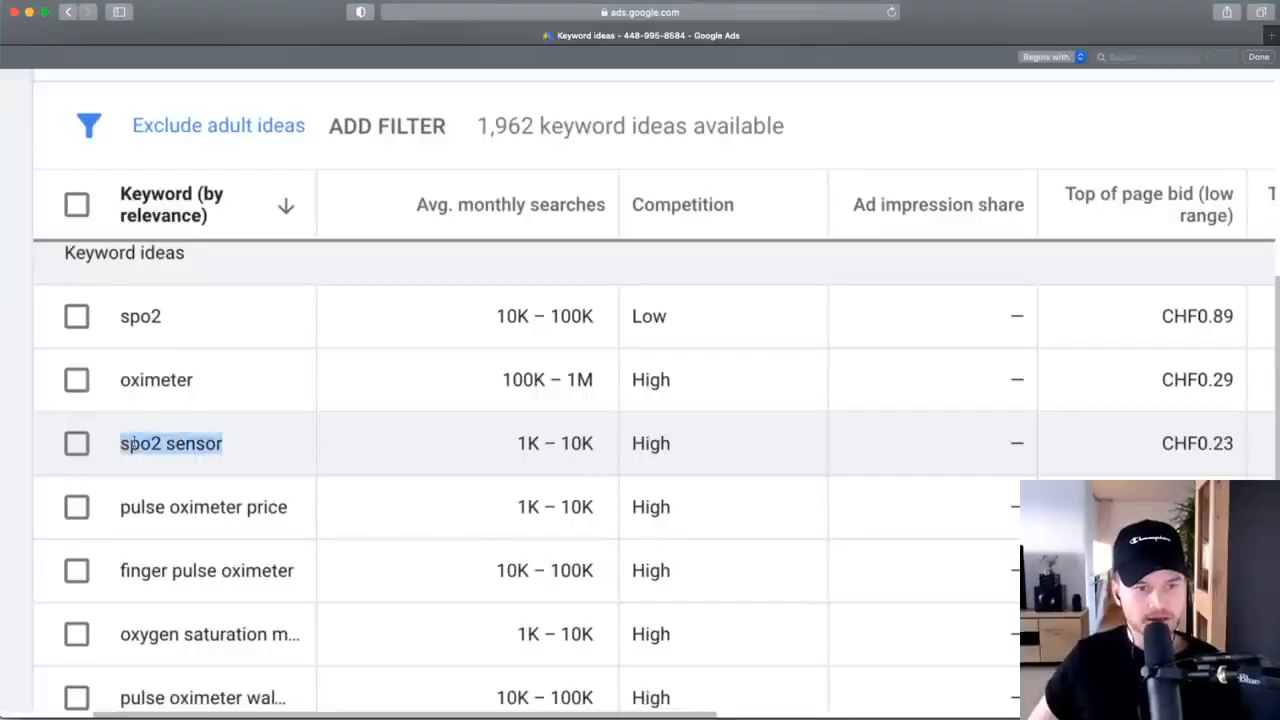
right_click(196, 443)
click(217, 486)
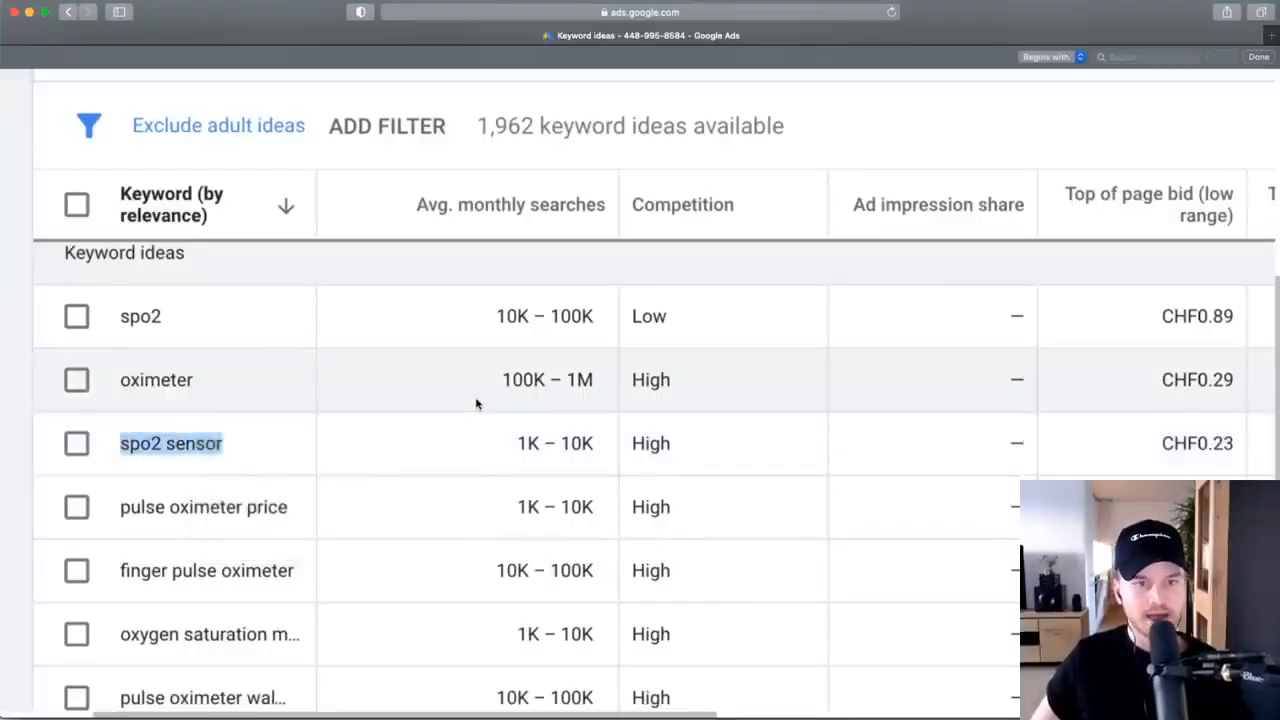
Return to the campaign overview and open the ad groups of the "SKAG - Long Tail Keywords (Version1)" campaign.
scroll(476, 403, down, 5)
click(95, 92)
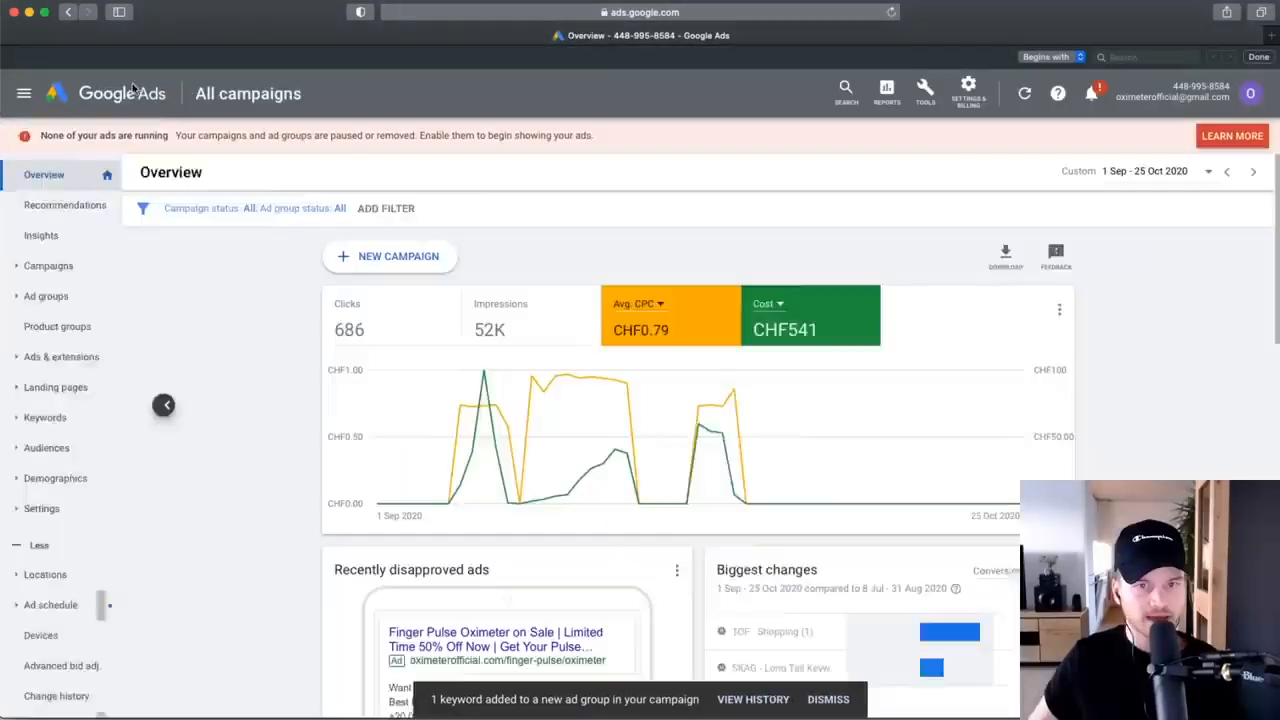
click(166, 404)
click(70, 310)
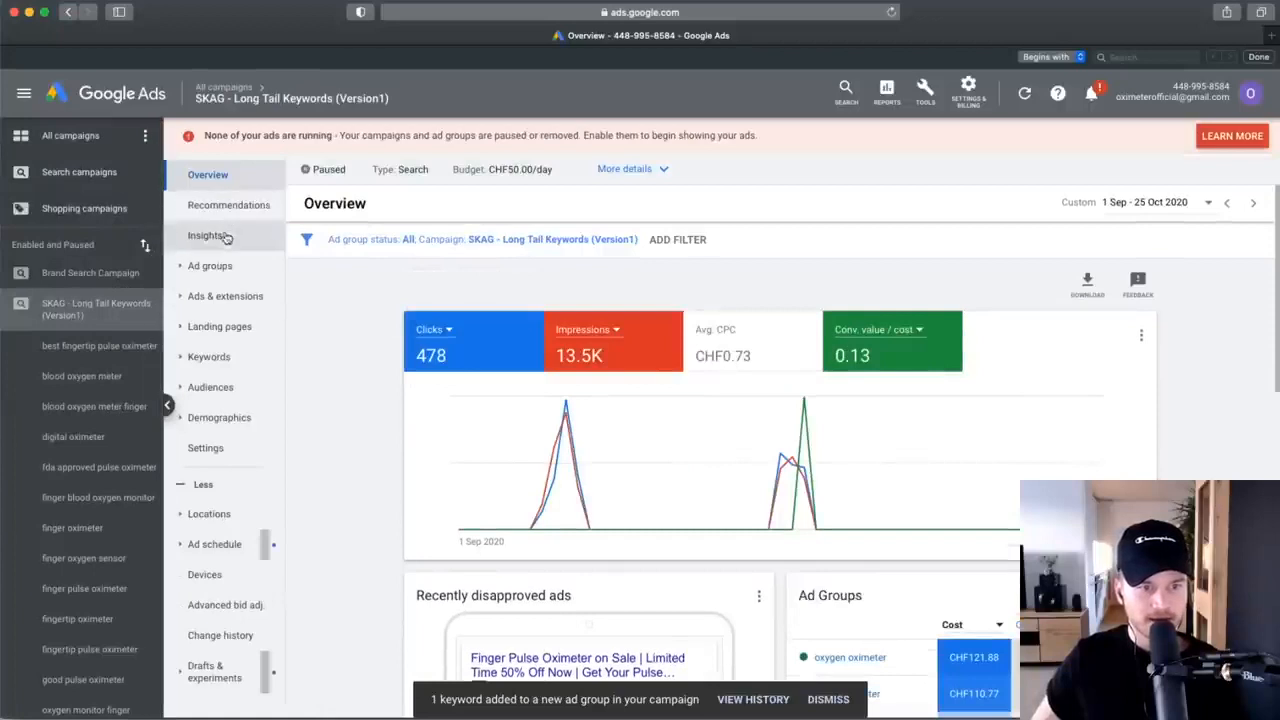
click(209, 265)
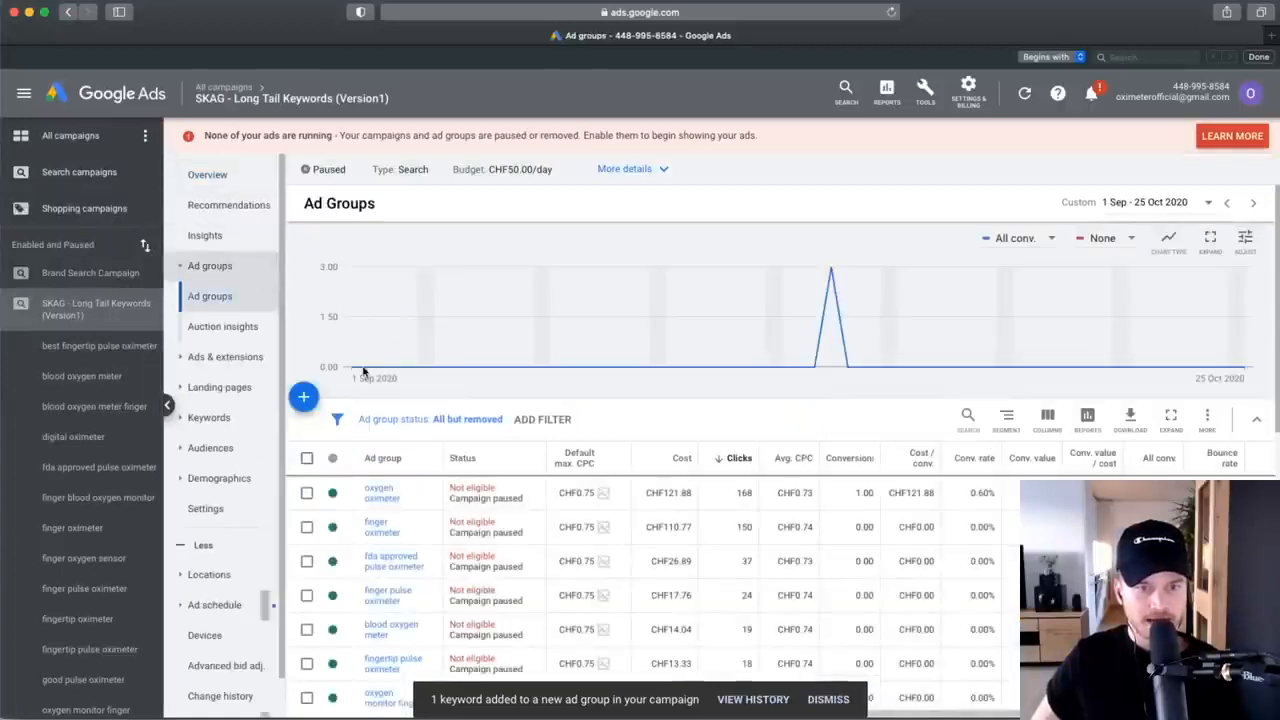
Start a new standard ad group in the campaign and name it "spo2 sensor".
scroll(337, 420, up, 5)
scroll(304, 446, right, 5)
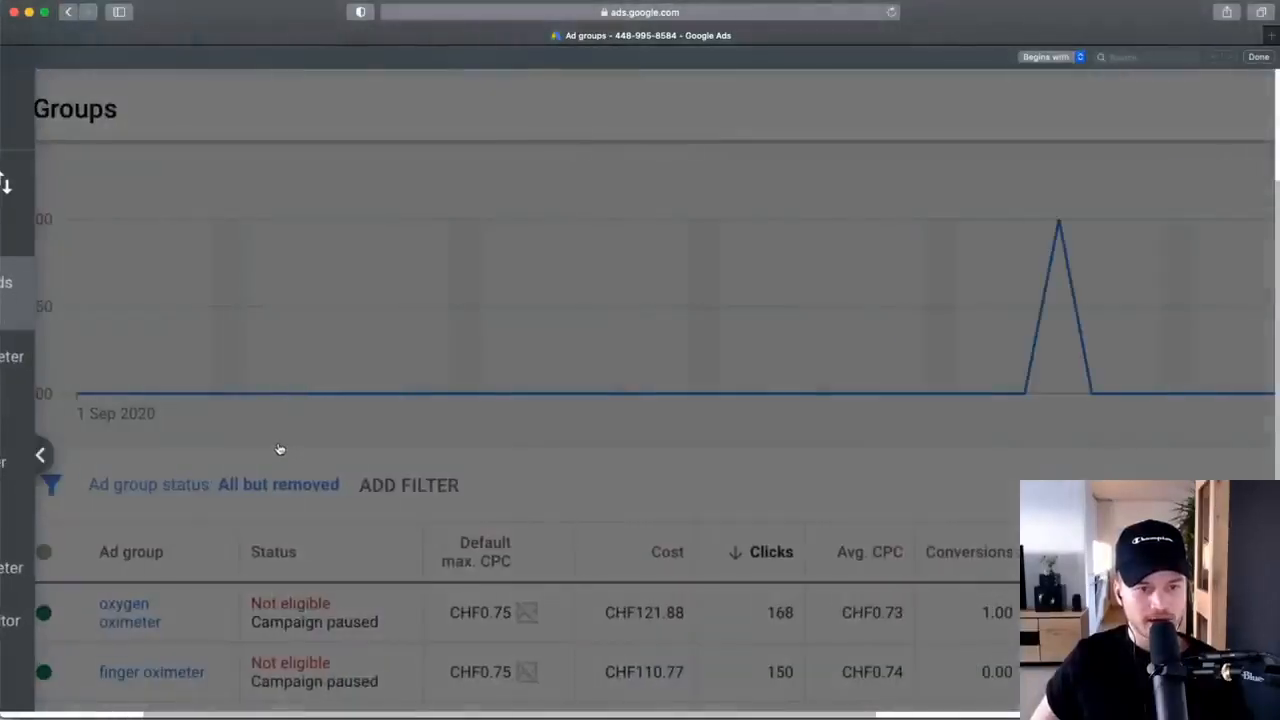
scroll(191, 441, left, 2)
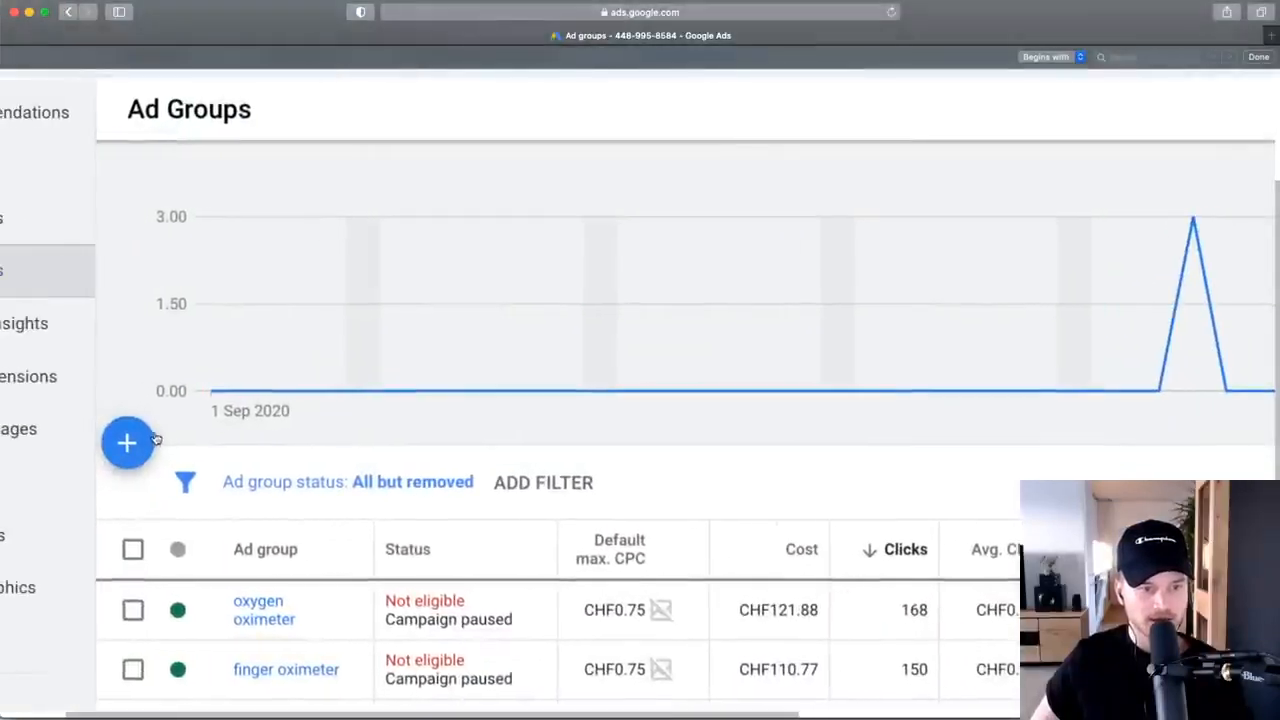
click(135, 443)
scroll(505, 390, down, 5)
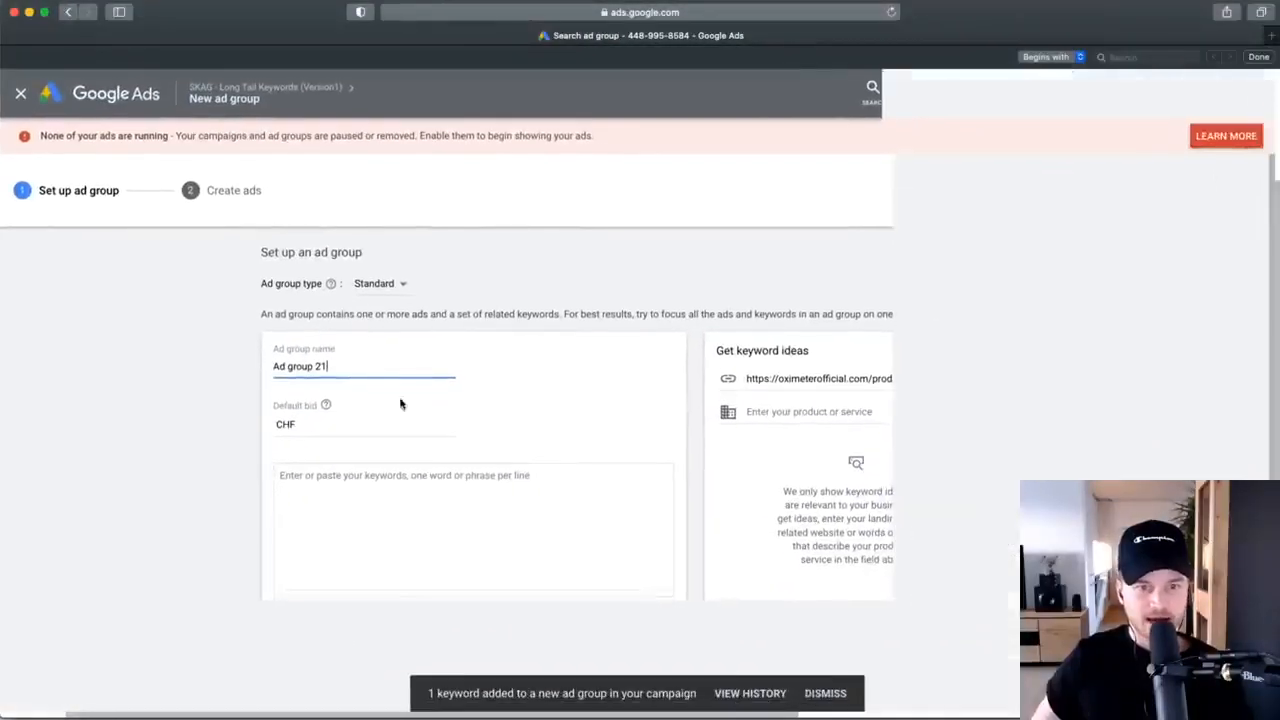
drag(342, 366, 248, 369)
text(spo2 sensor)
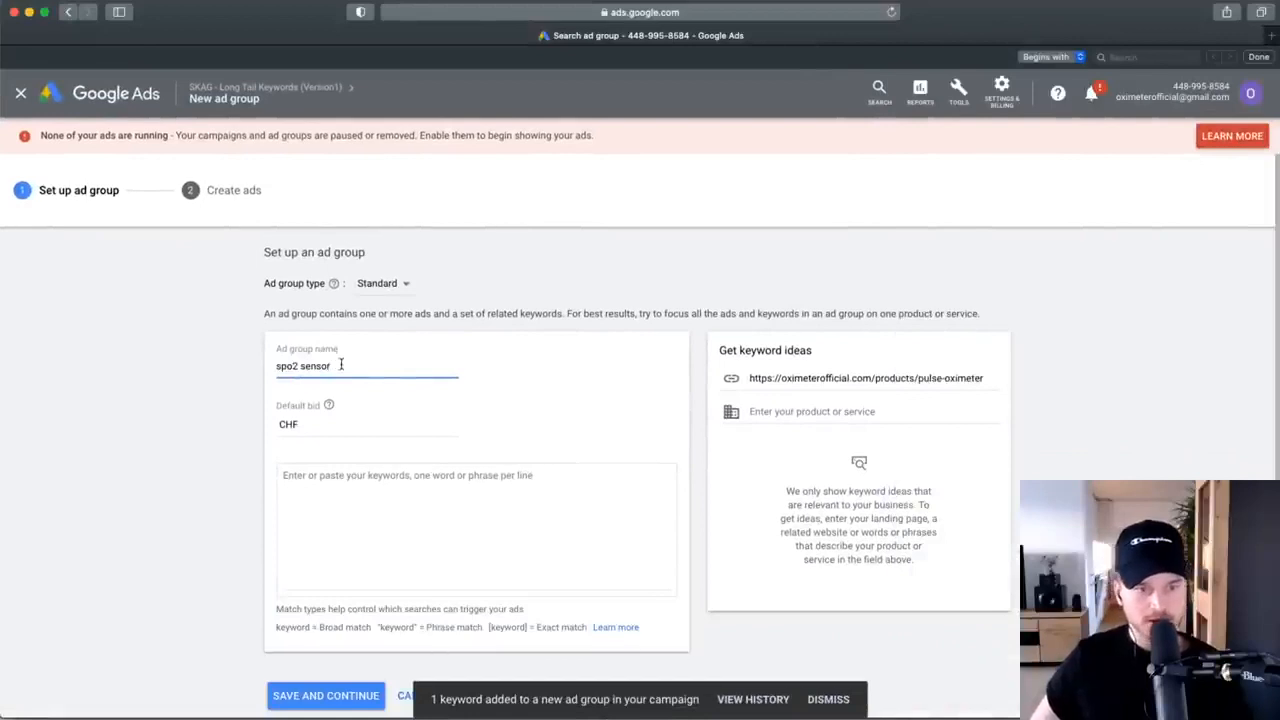
Add "spo2 sensor" as an exact match keyword, [spo2 sensor], to the new ad group.
scroll(314, 503, up, 5)
scroll(291, 543, down, 2)
click(300, 486)
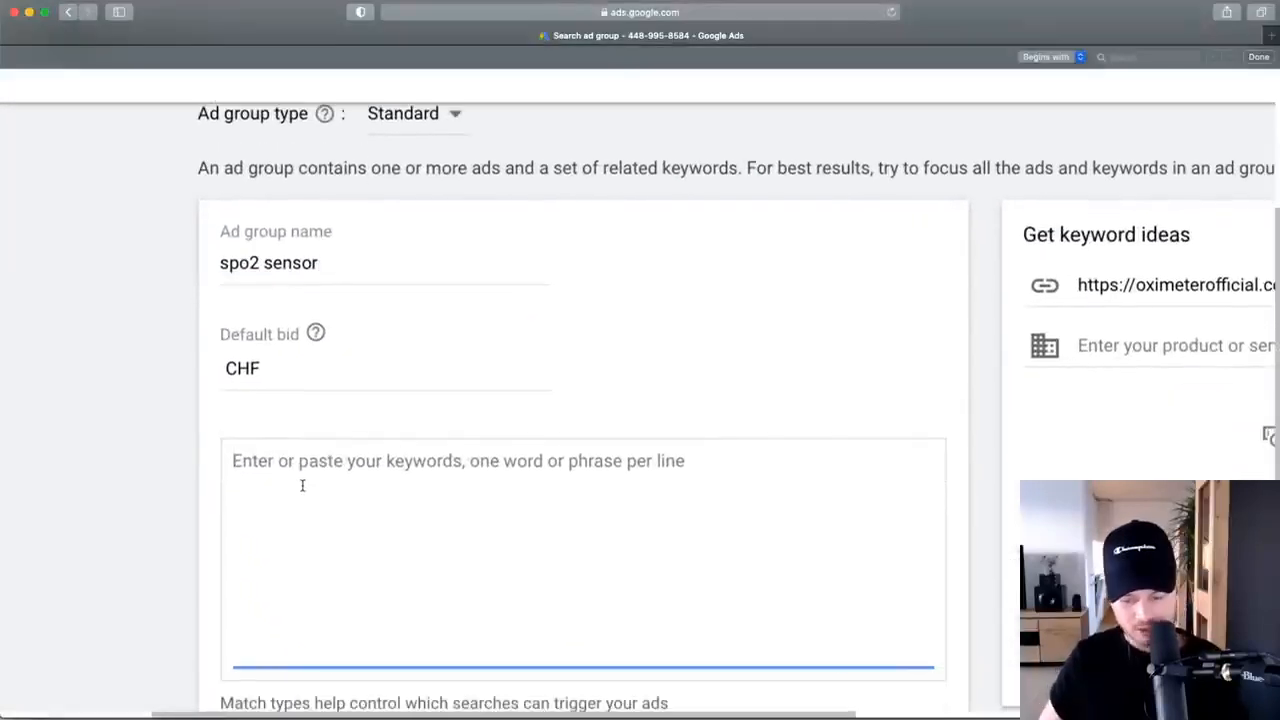
text([])
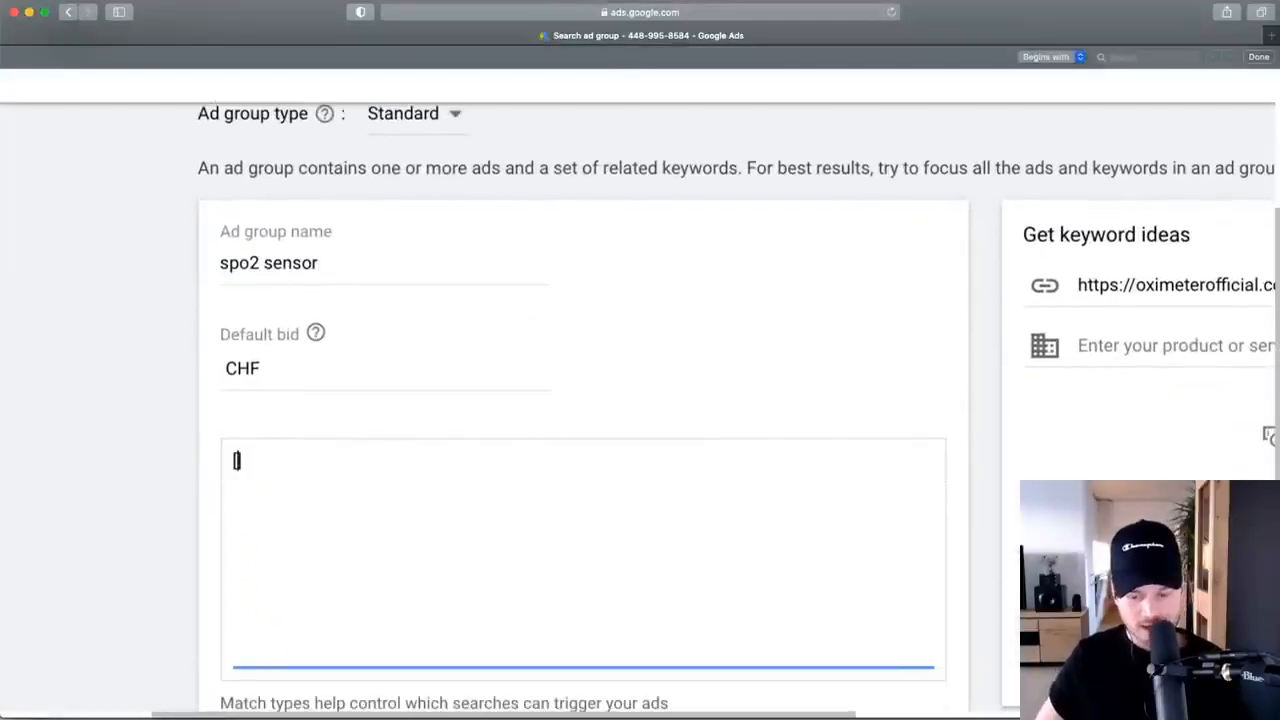
drag(322, 264, 208, 287)
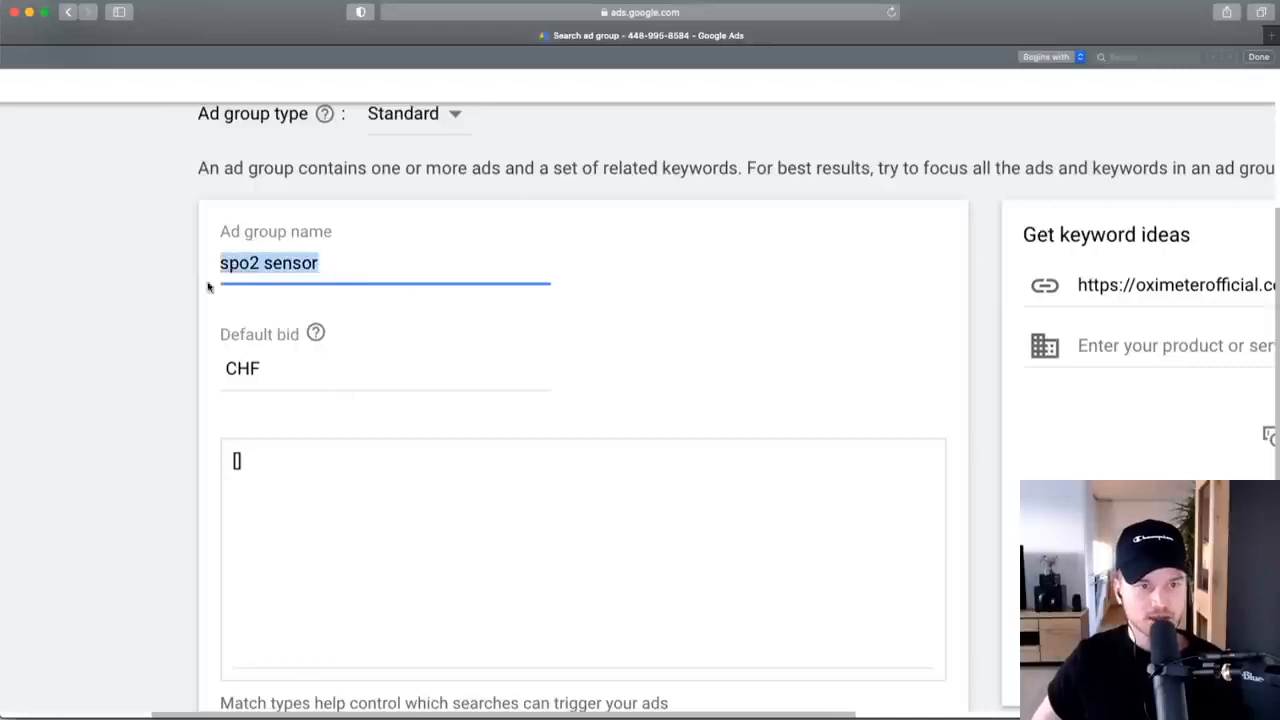
click(237, 460)
key(super+v)
key(Return)
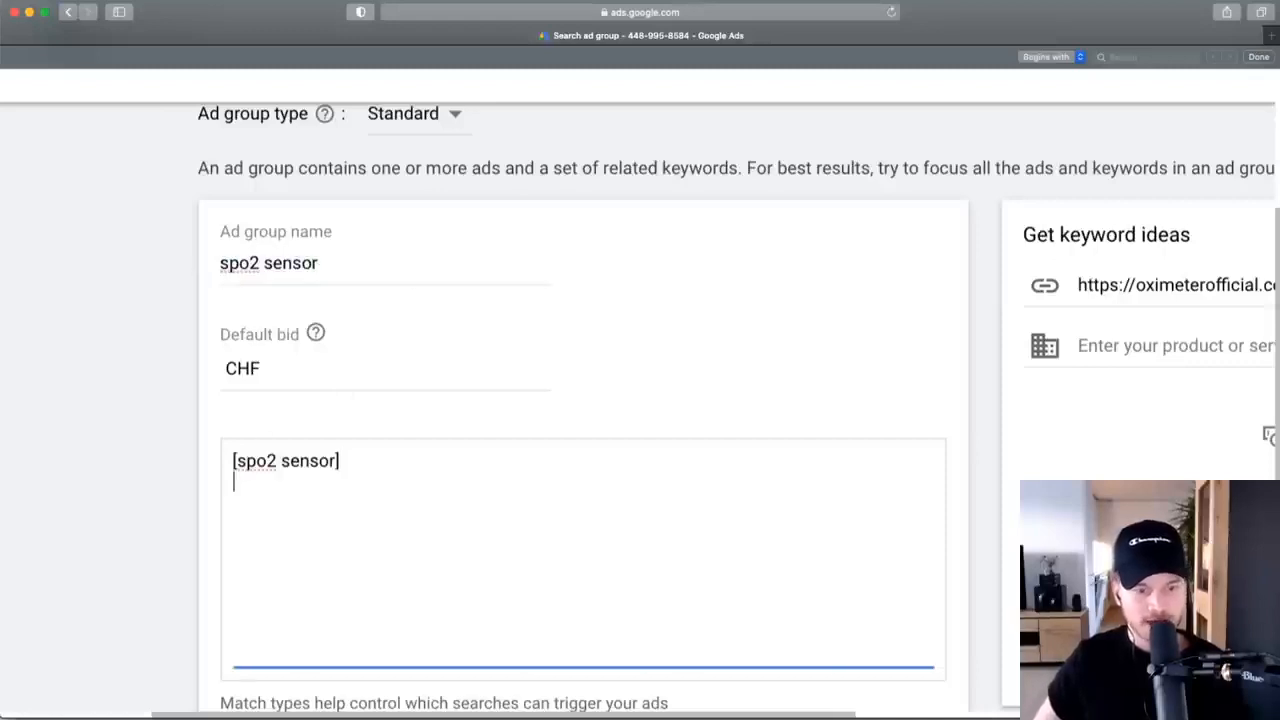
Add the phrase match keyword "spo2 sensor" and the modified broad match keyword +spo2 +sensor on separate lines.
text(")
key(super+v)
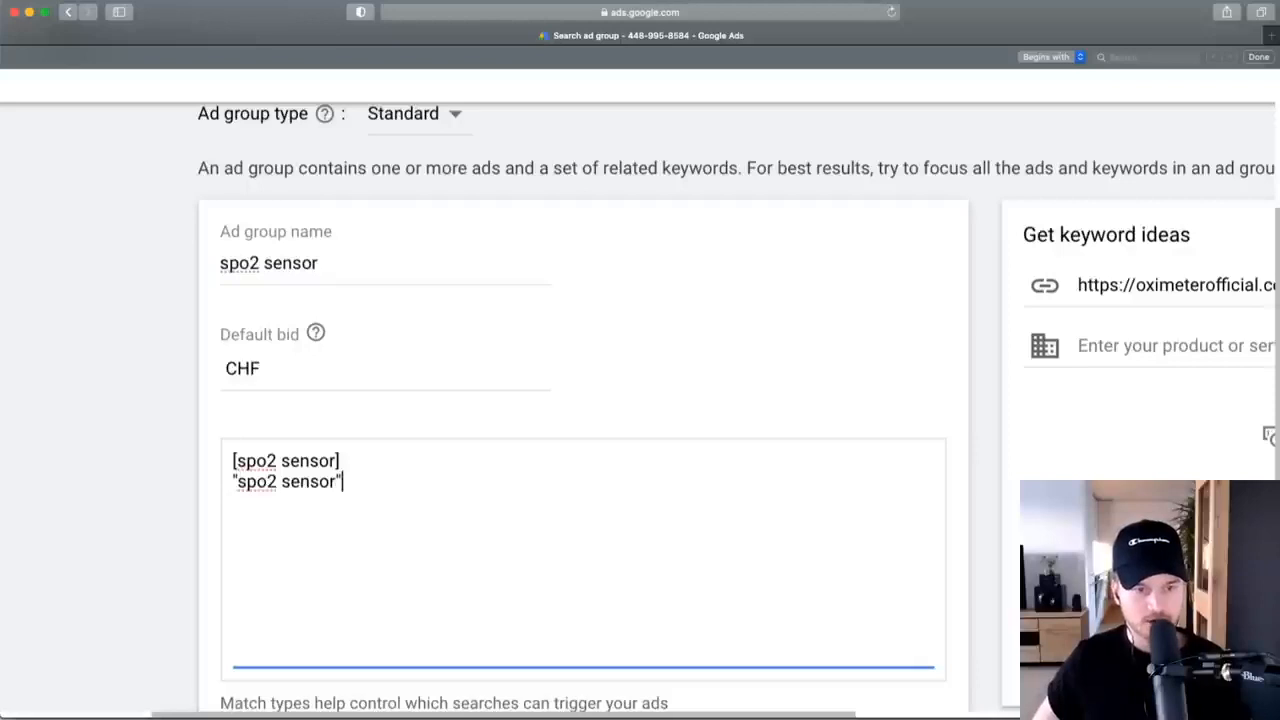
key(Return)
text(+)
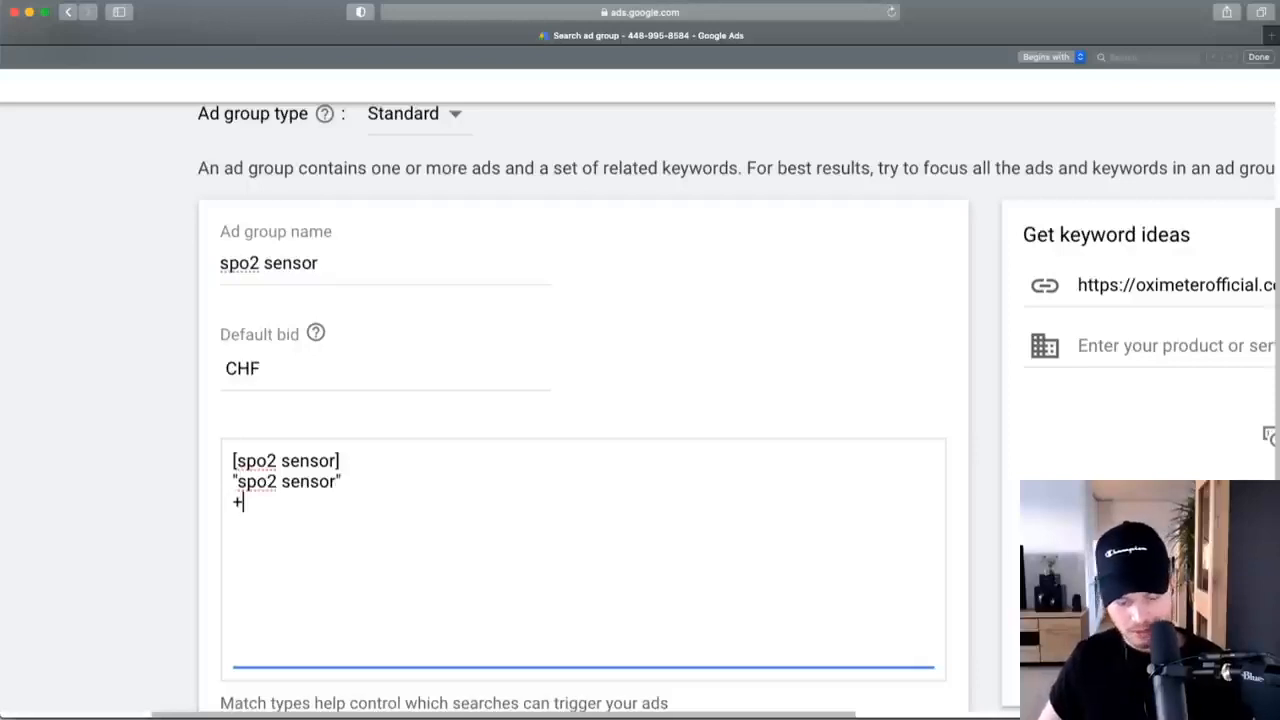
key(super+v)
click(287, 503)
text(+)
Set the default bid to CHF 0.75, rename the ad group "spo2 sensor1" and continue to ad creation.
scroll(380, 510, down, 3)
click(308, 600)
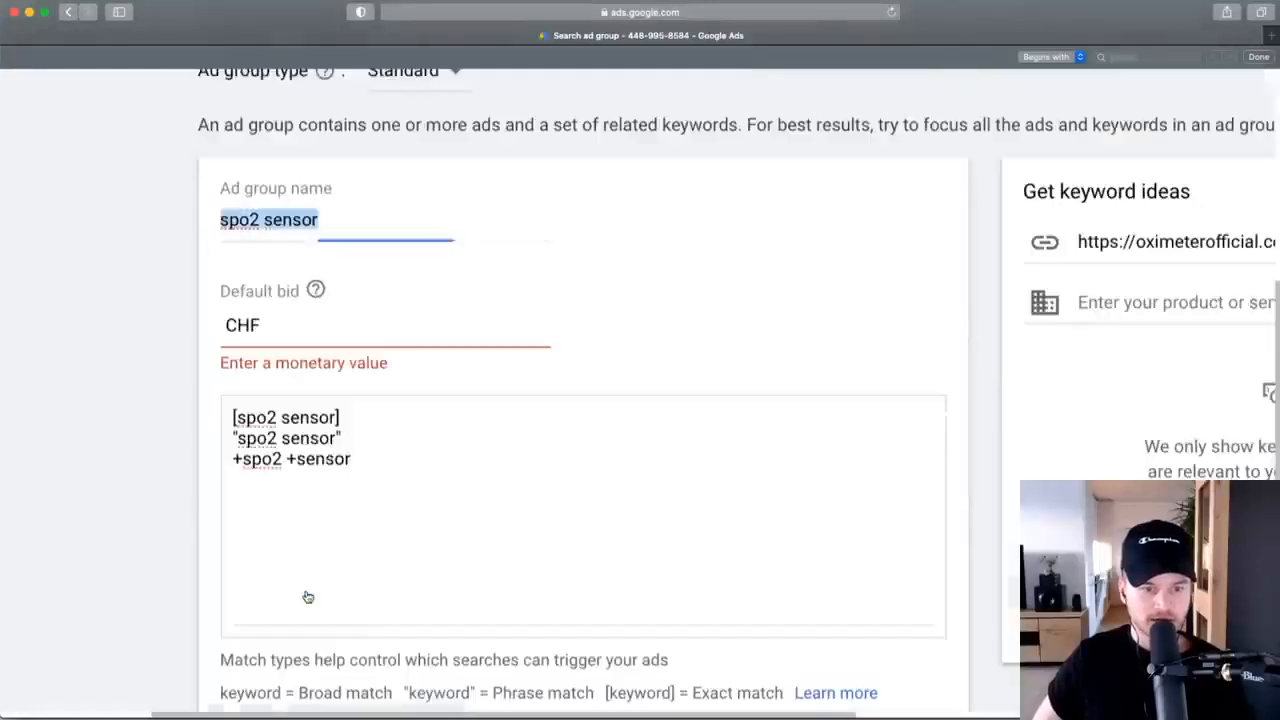
scroll(308, 597, down, 5)
click(304, 433)
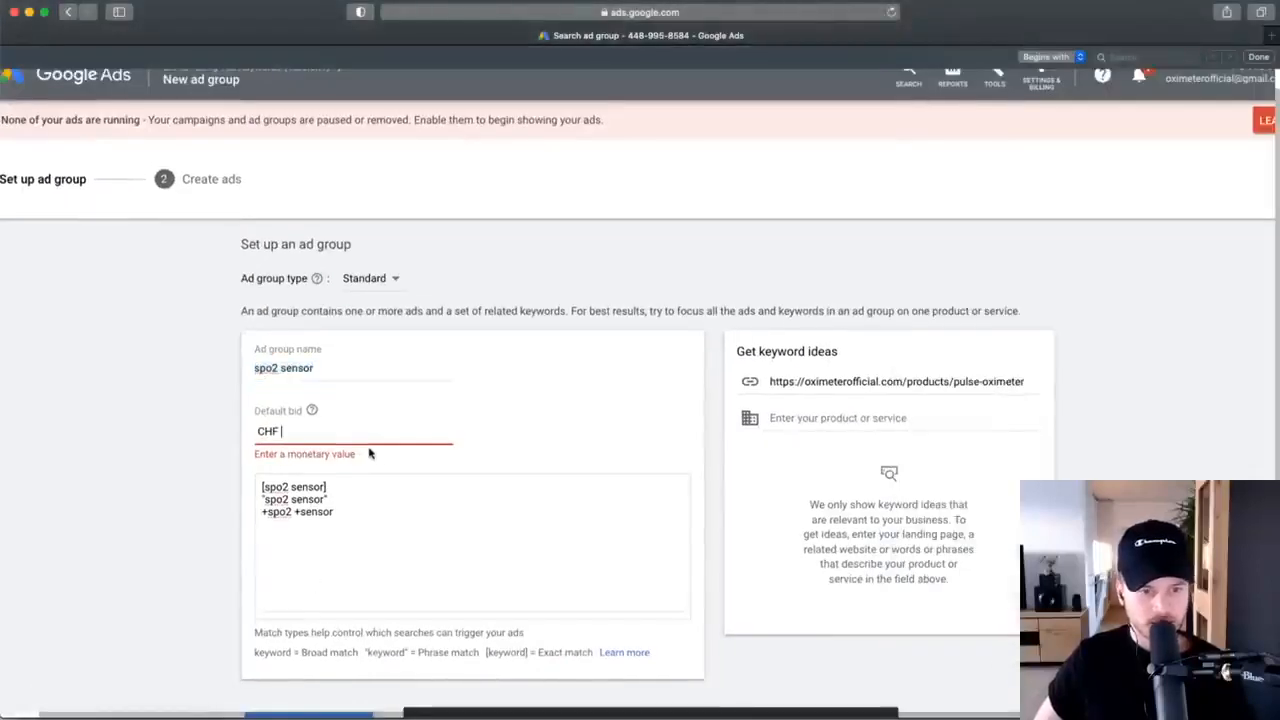
text(0.75)
scroll(294, 530, down, 2)
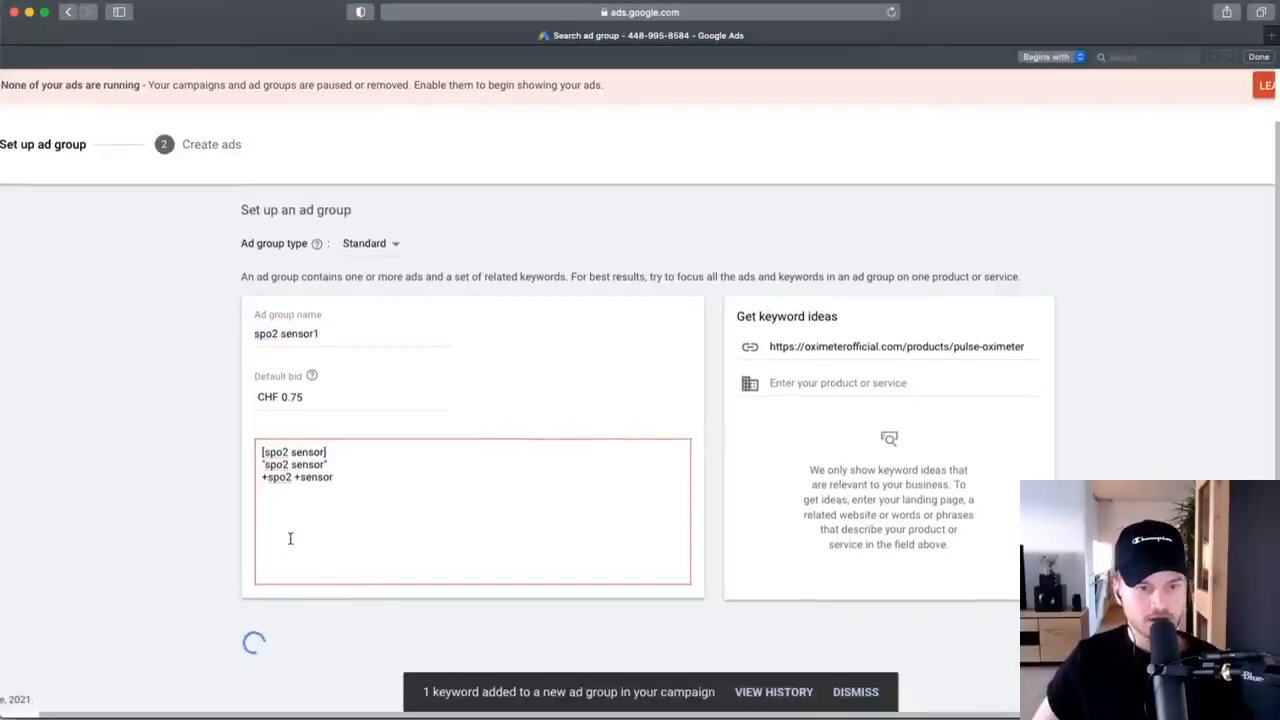
Review the new ad group's name and the prefilled URL, headlines, display path and descriptions of its text ad.
scroll(80, 460, down, 3)
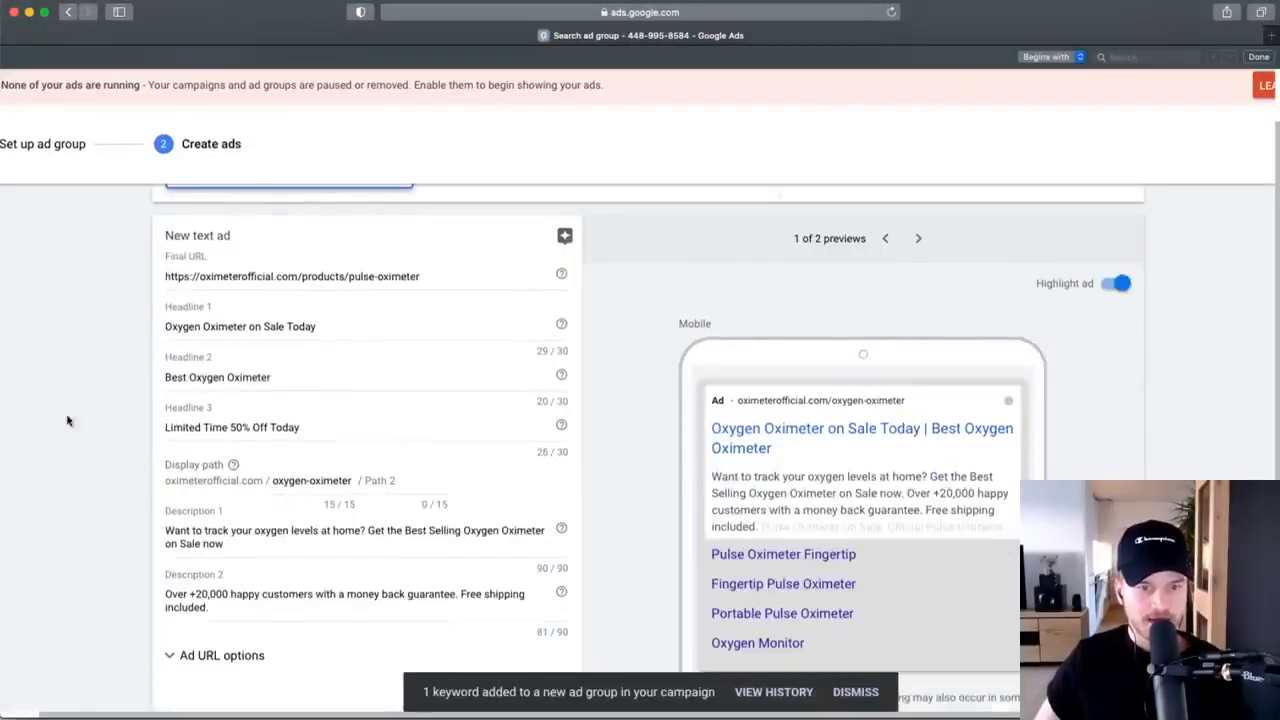
scroll(285, 338, up, 3)
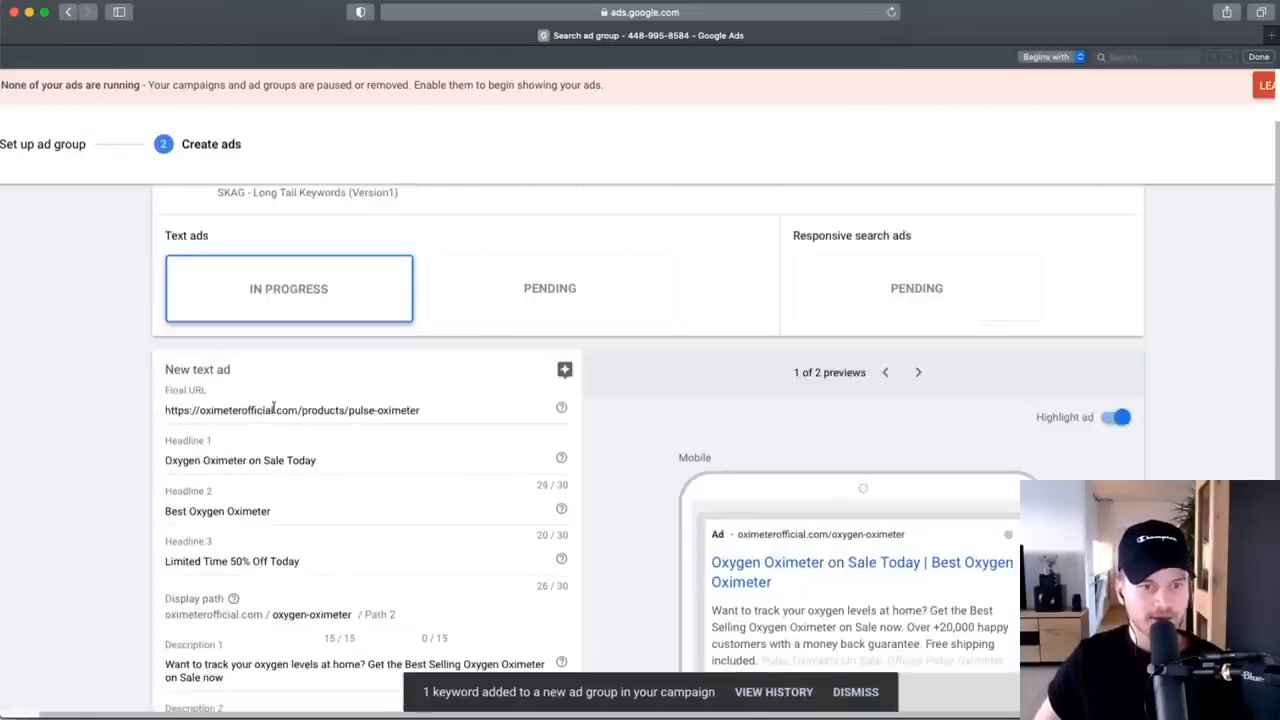
drag(218, 289, 314, 287)
scroll(196, 336, up, 5)
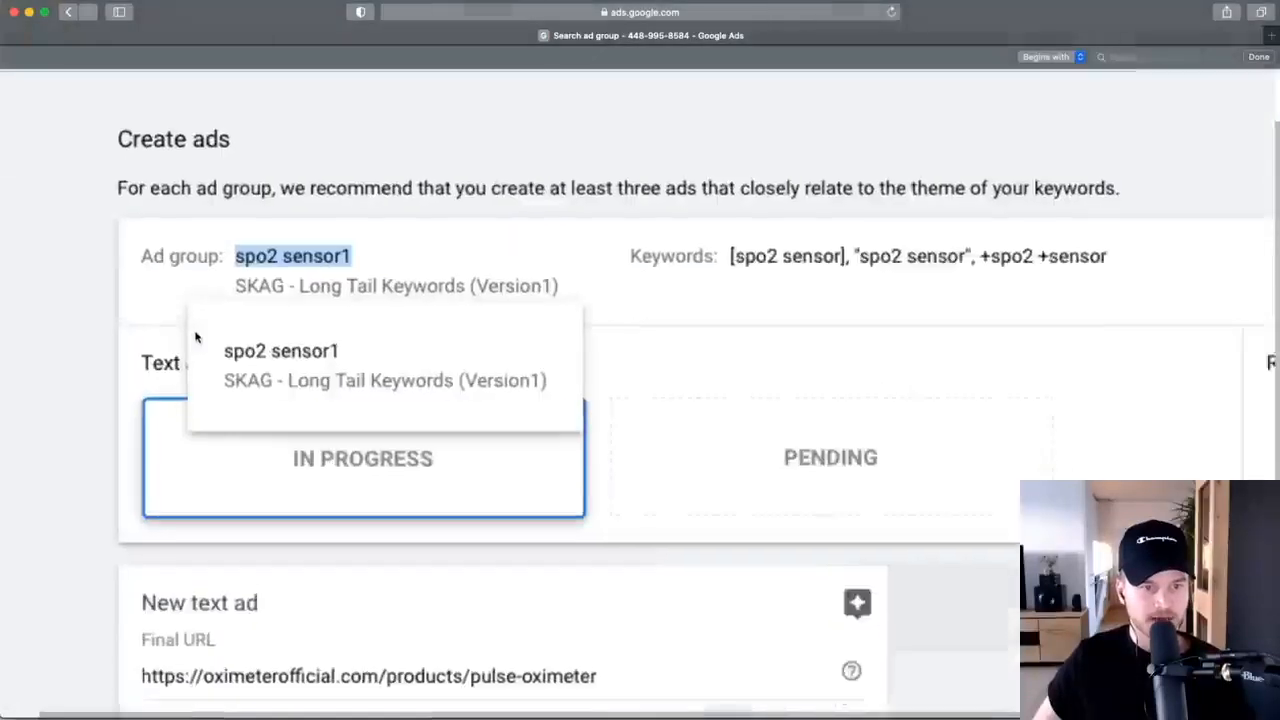
scroll(298, 310, down, 5)
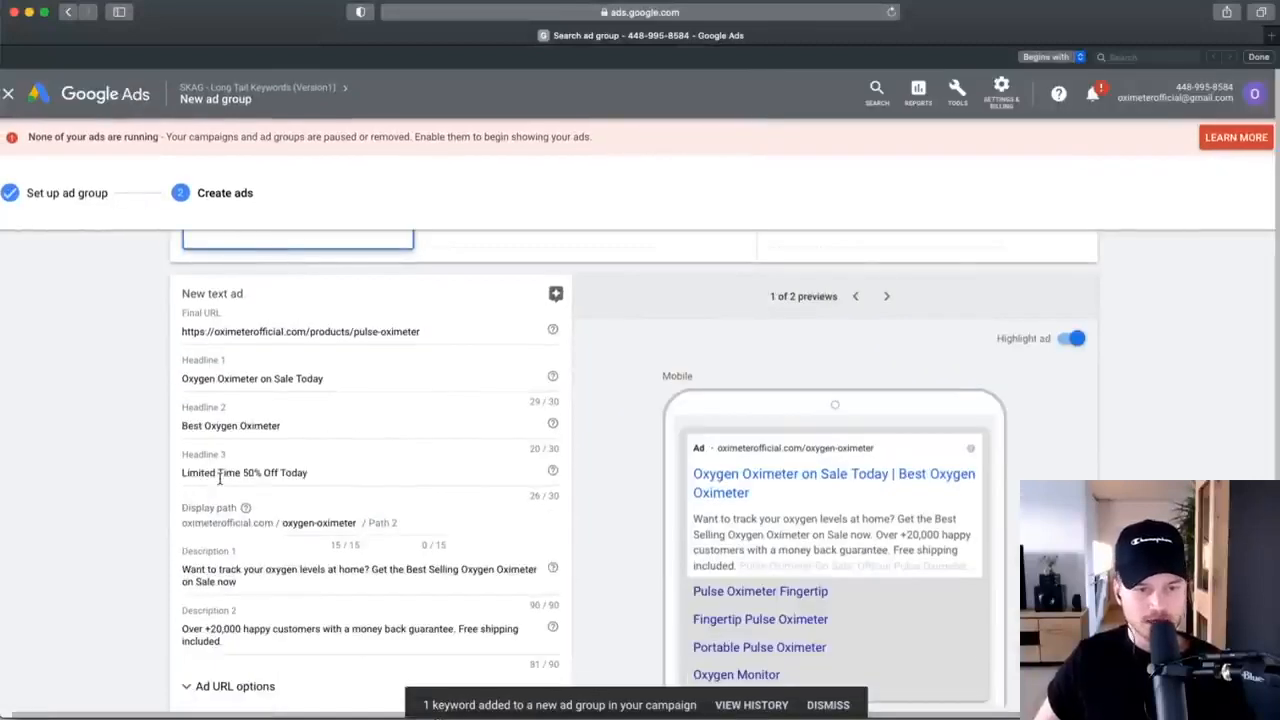
scroll(219, 478, up, 5)
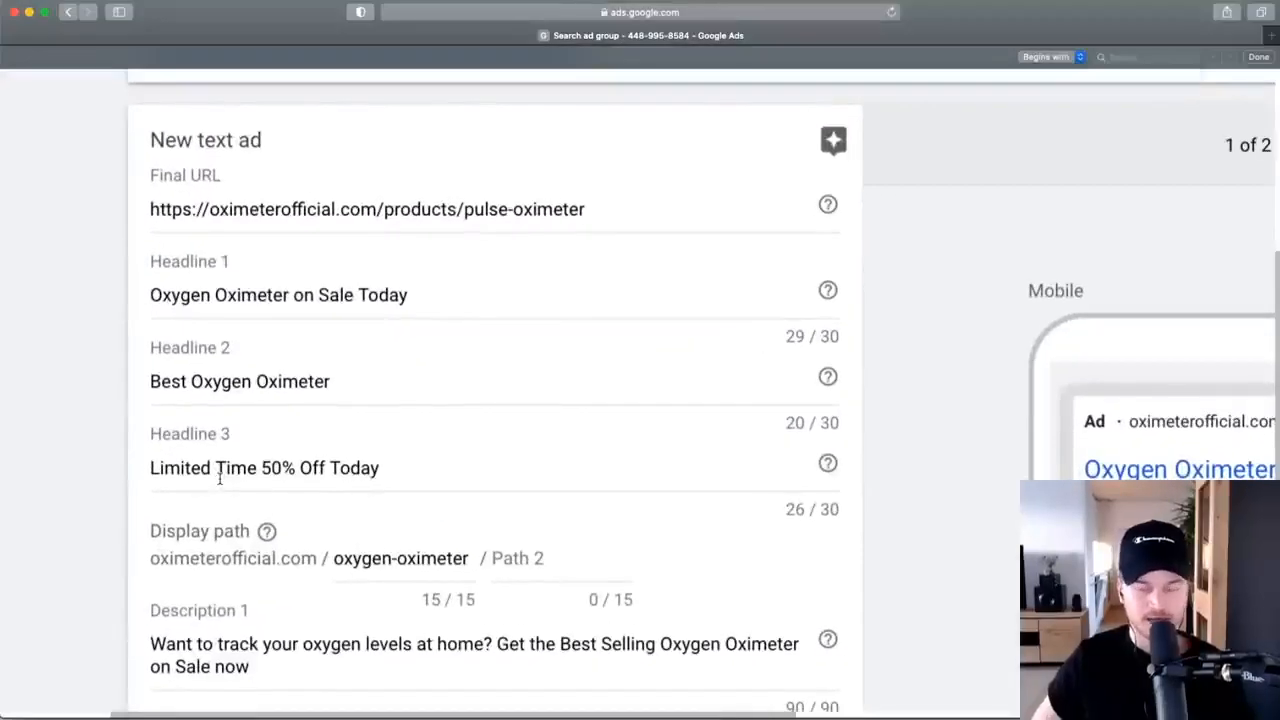
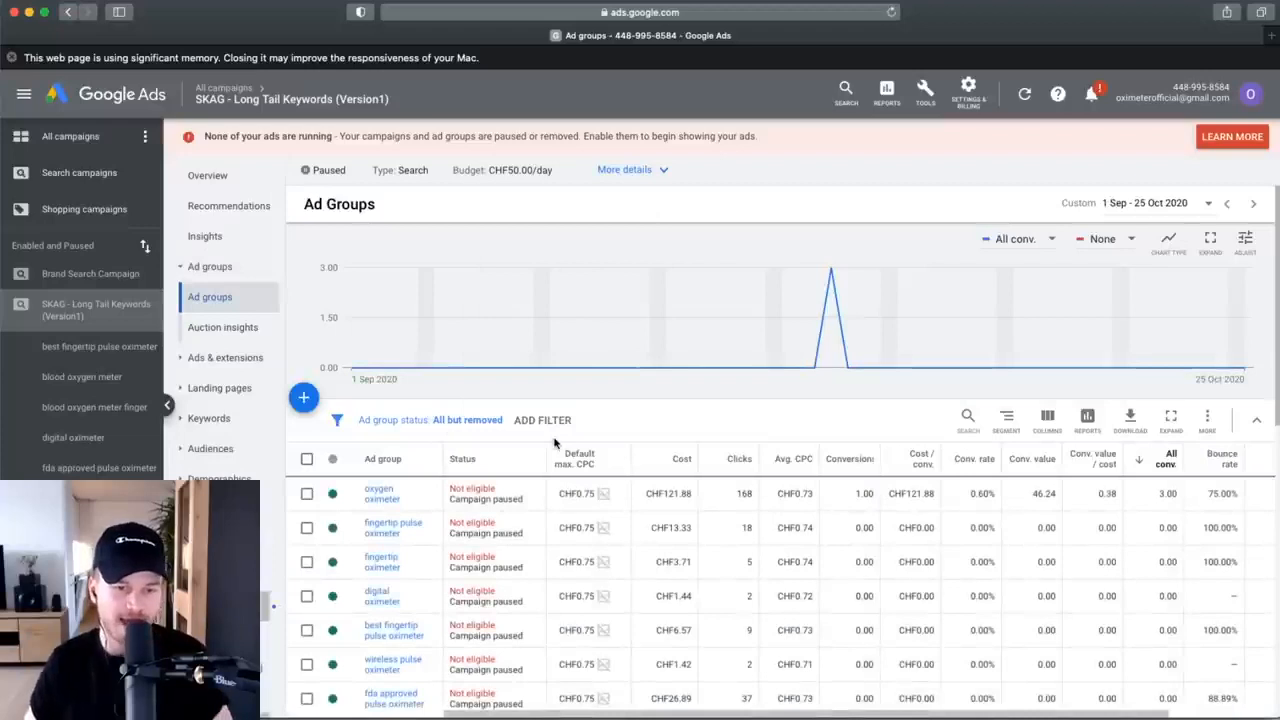
Open the "oxygen oximeter" ad group and compare its keywords' clicks, cost, conversions and search impression share.
click(385, 494)
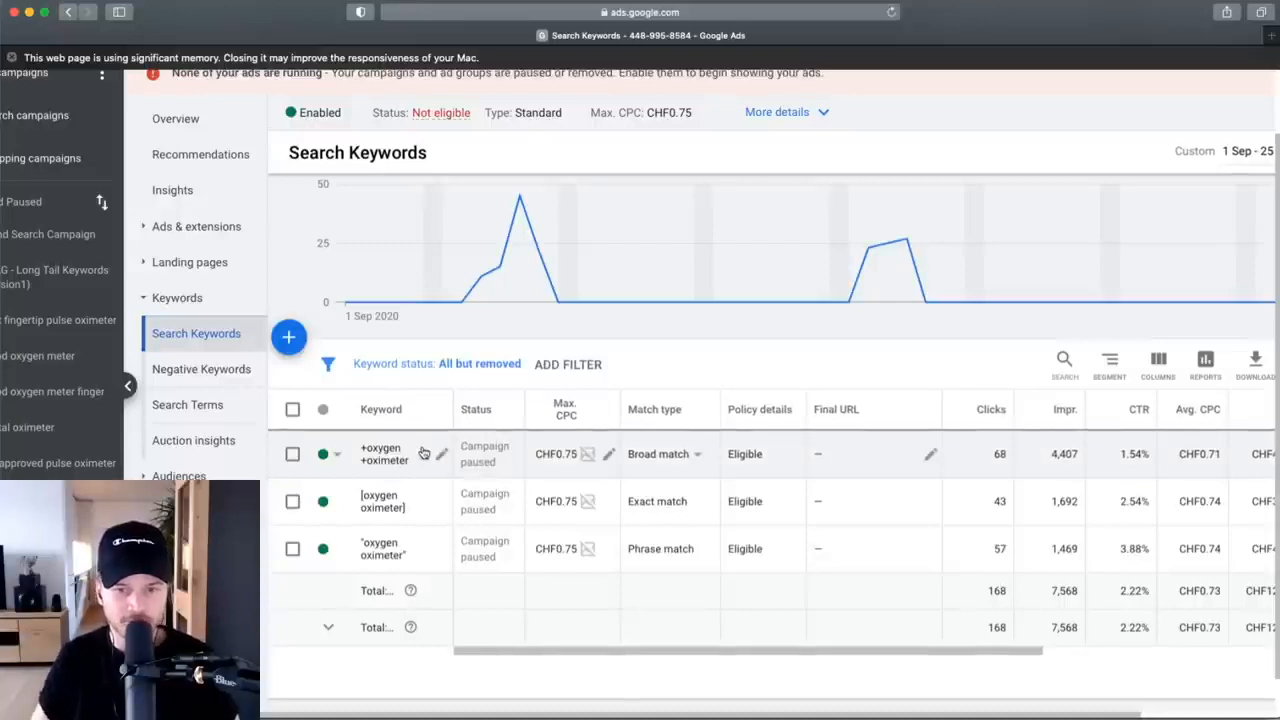
scroll(423, 453, right, 10)
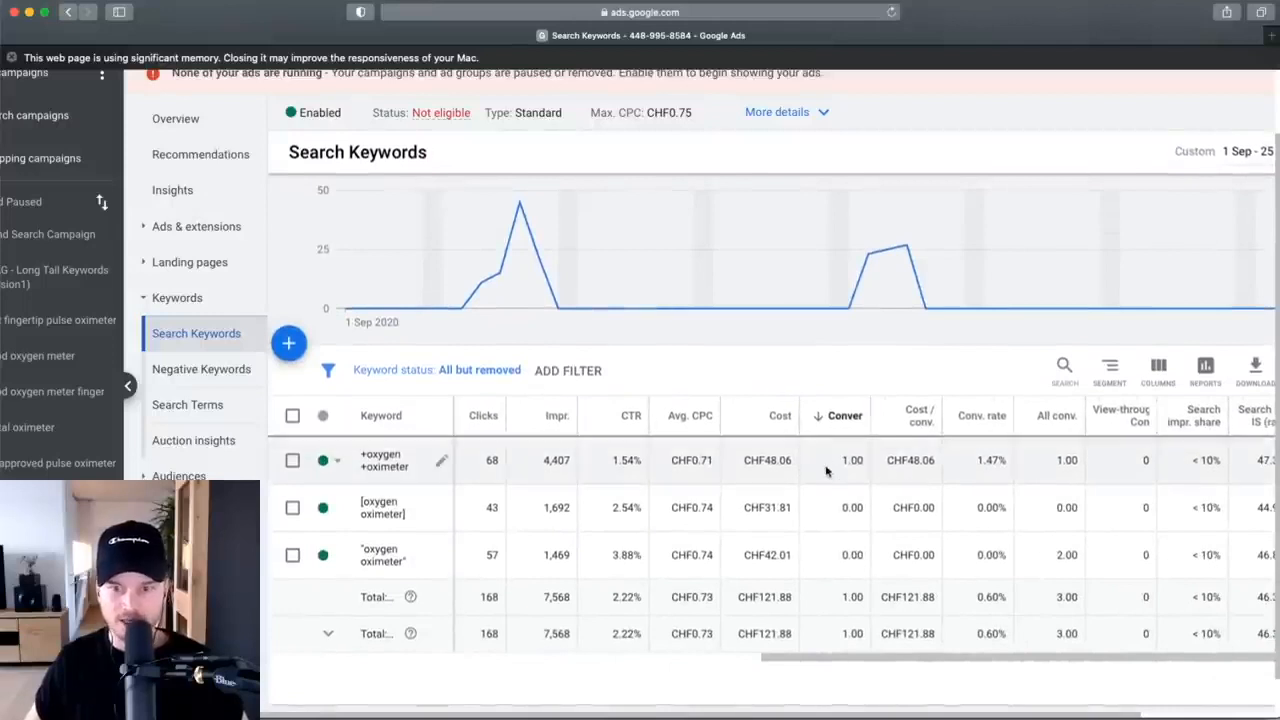
scroll(414, 495, left, 10)
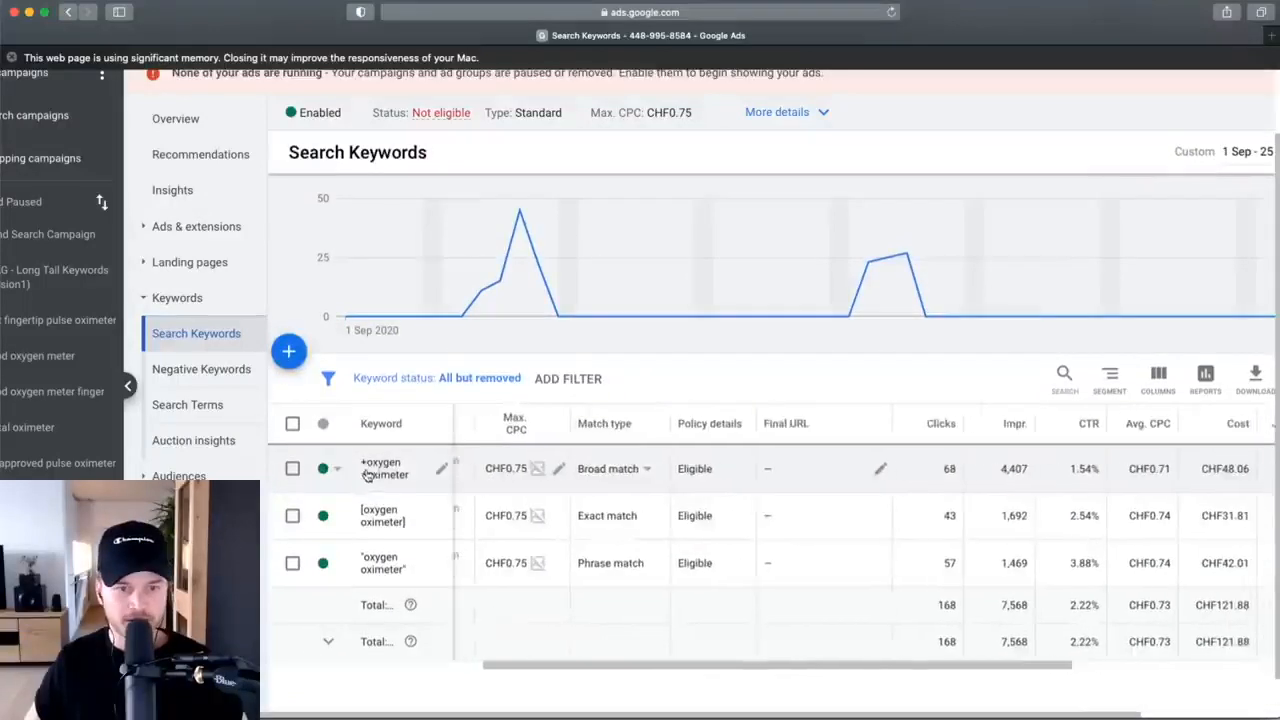
scroll(386, 499, right, 8)
scroll(400, 495, right, 5)
scroll(833, 478, down, 1)
scroll(833, 478, right, 2)
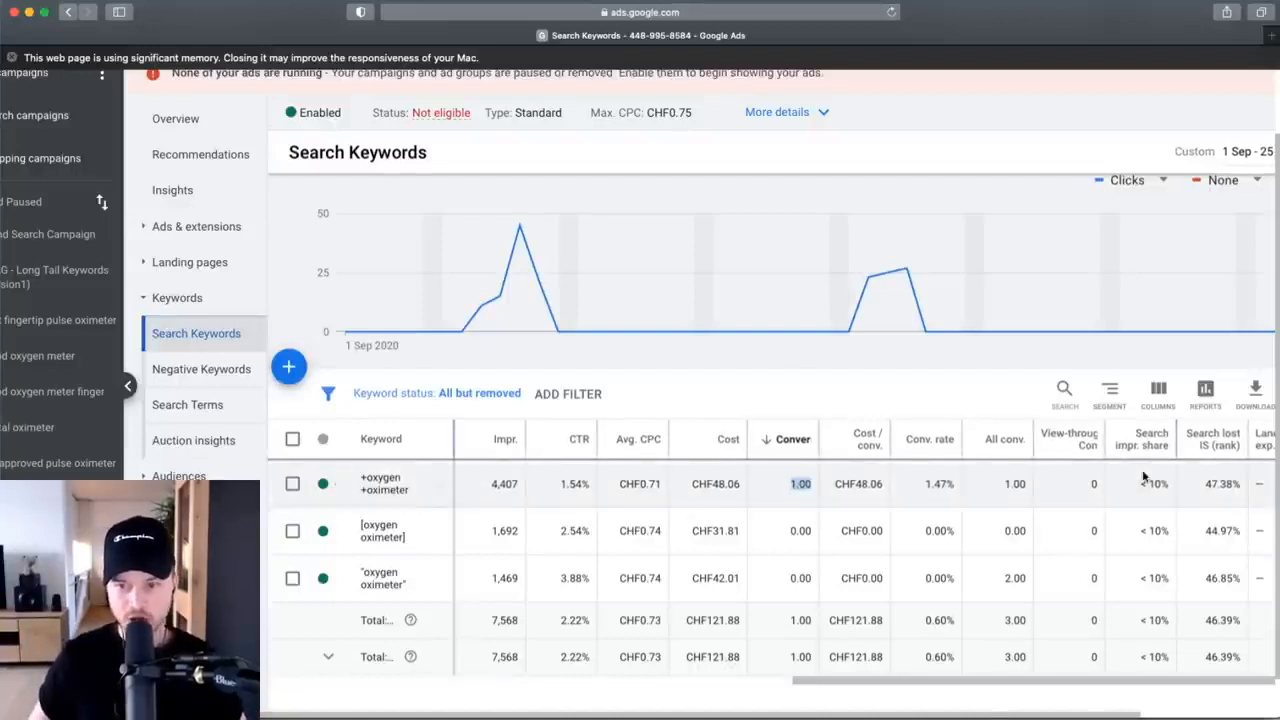
scroll(1140, 481, right, 2)
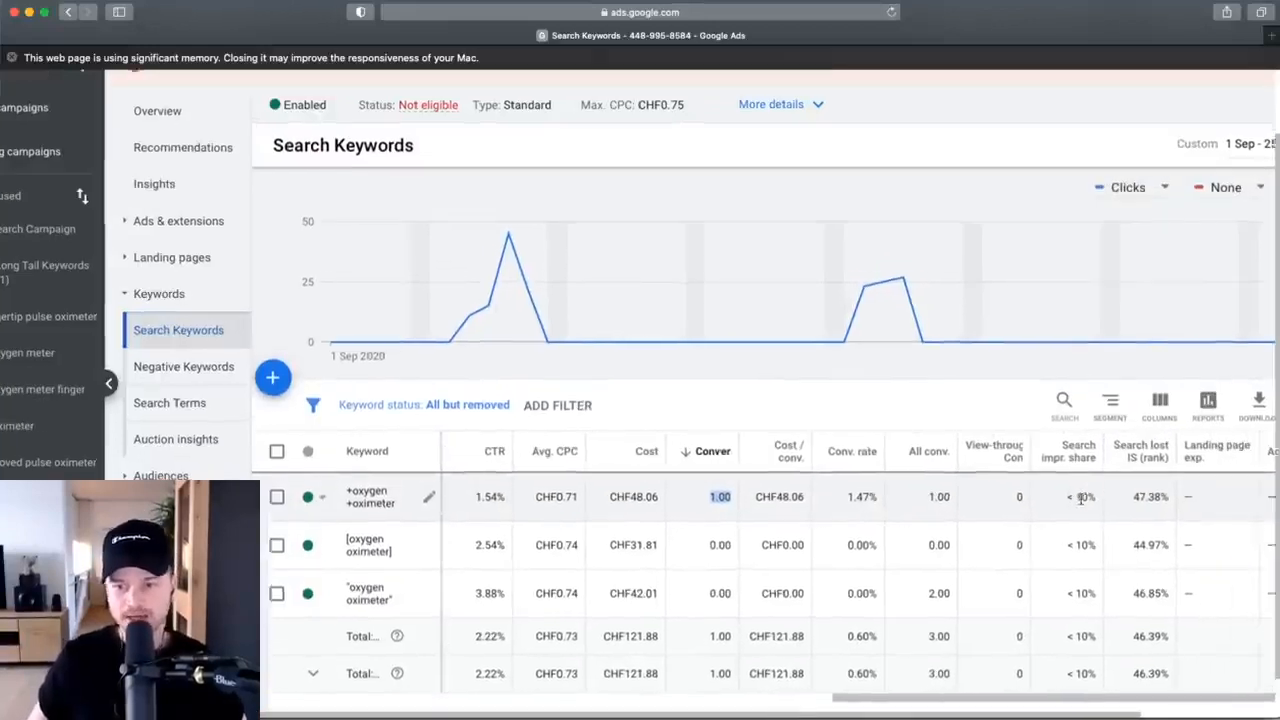
scroll(1077, 497, up, 3)
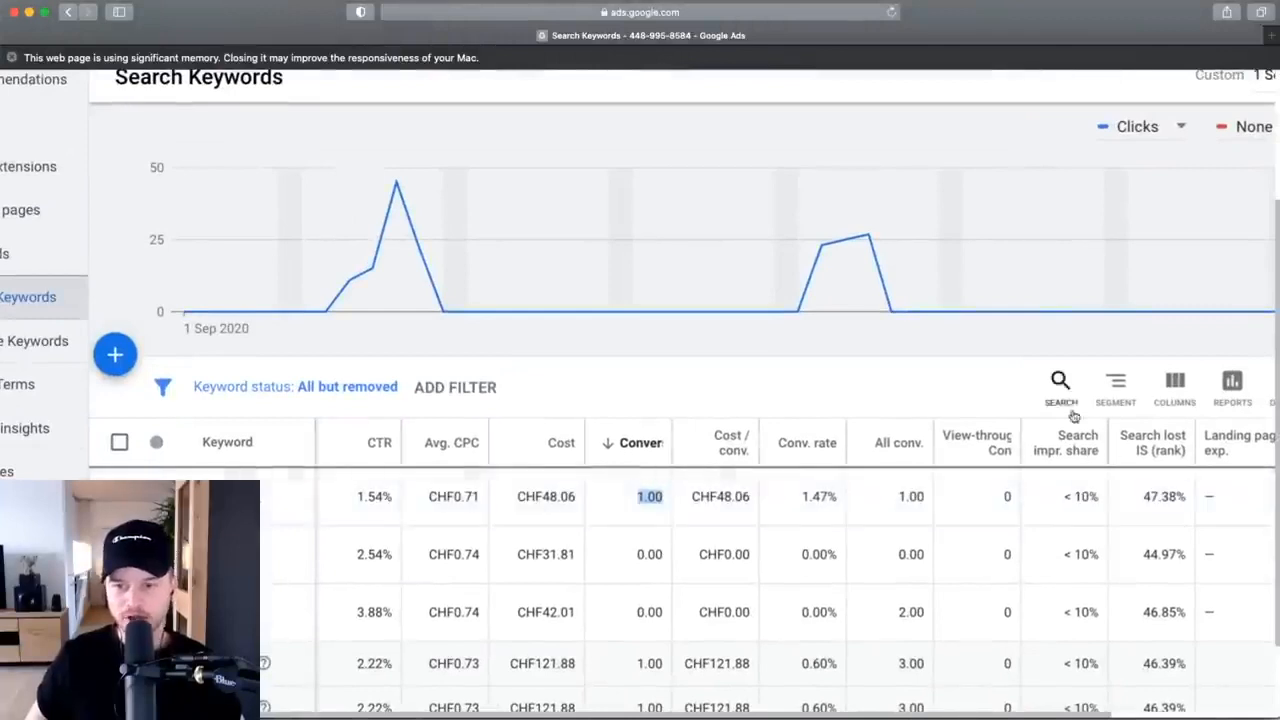
View the column options for the keyword table and close them without applying changes.
click(1175, 382)
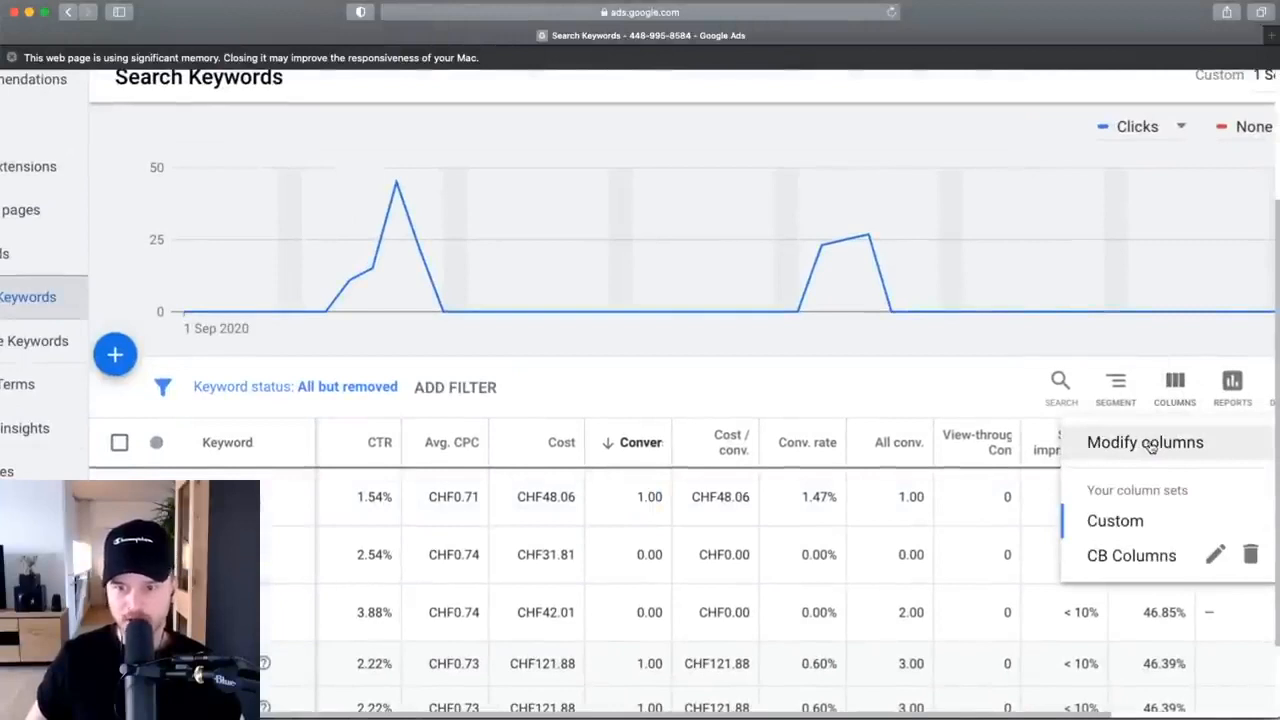
click(1150, 443)
click(520, 190)
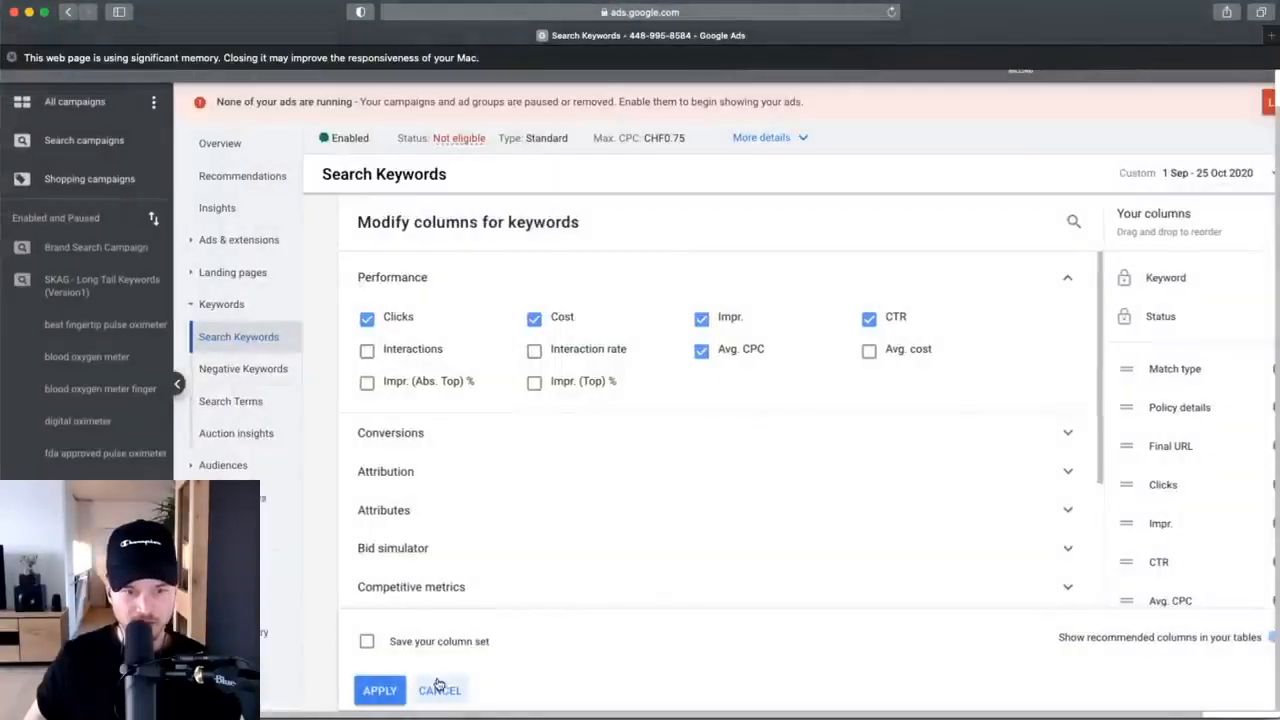
click(439, 689)
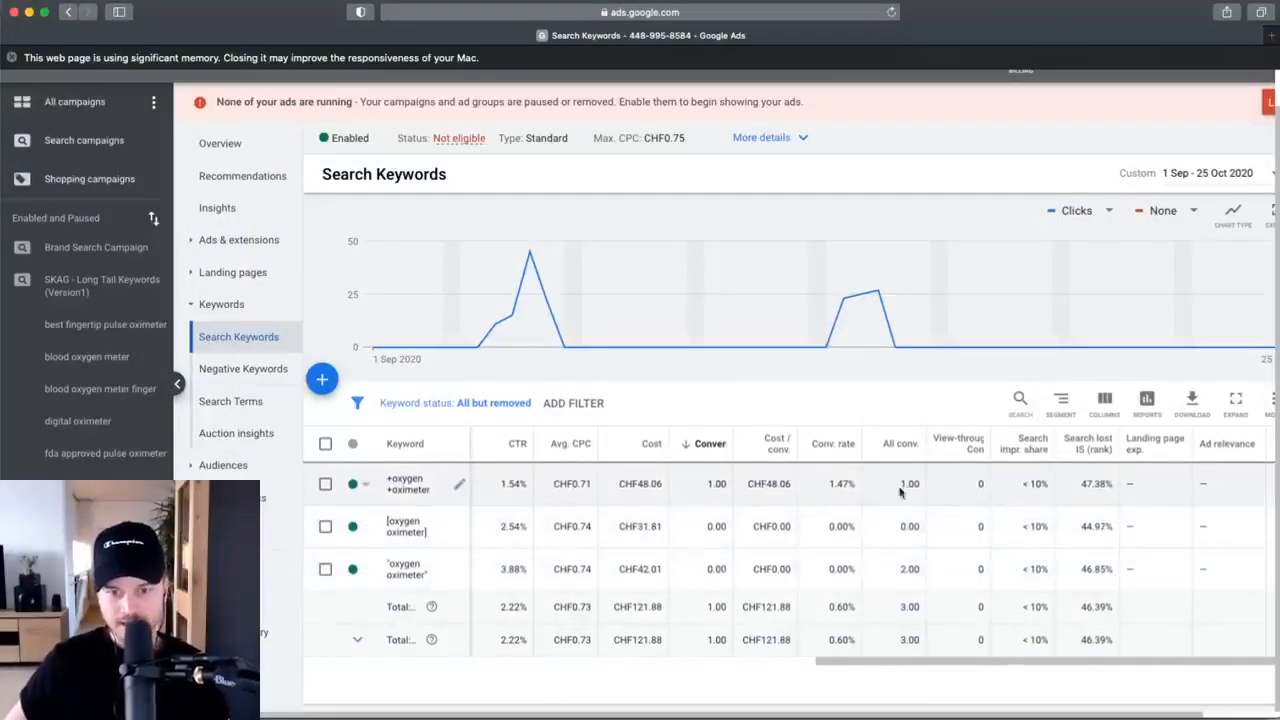
Examine the cost per conversion and search impression share of the +oxygen +oximeter keyword.
scroll(802, 490, up, 3)
scroll(681, 487, left, 1)
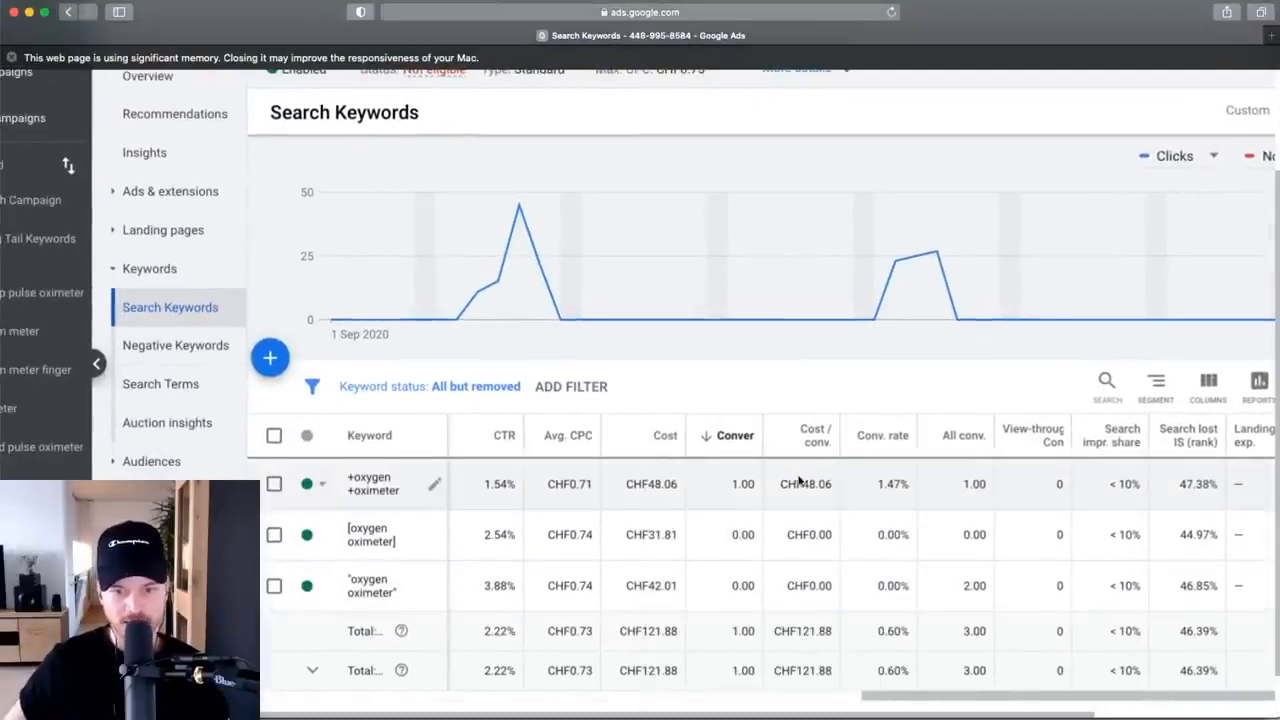
mouse_move(845, 484)
mouse_down()
mouse_move(797, 483)
mouse_move(834, 483)
mouse_up()
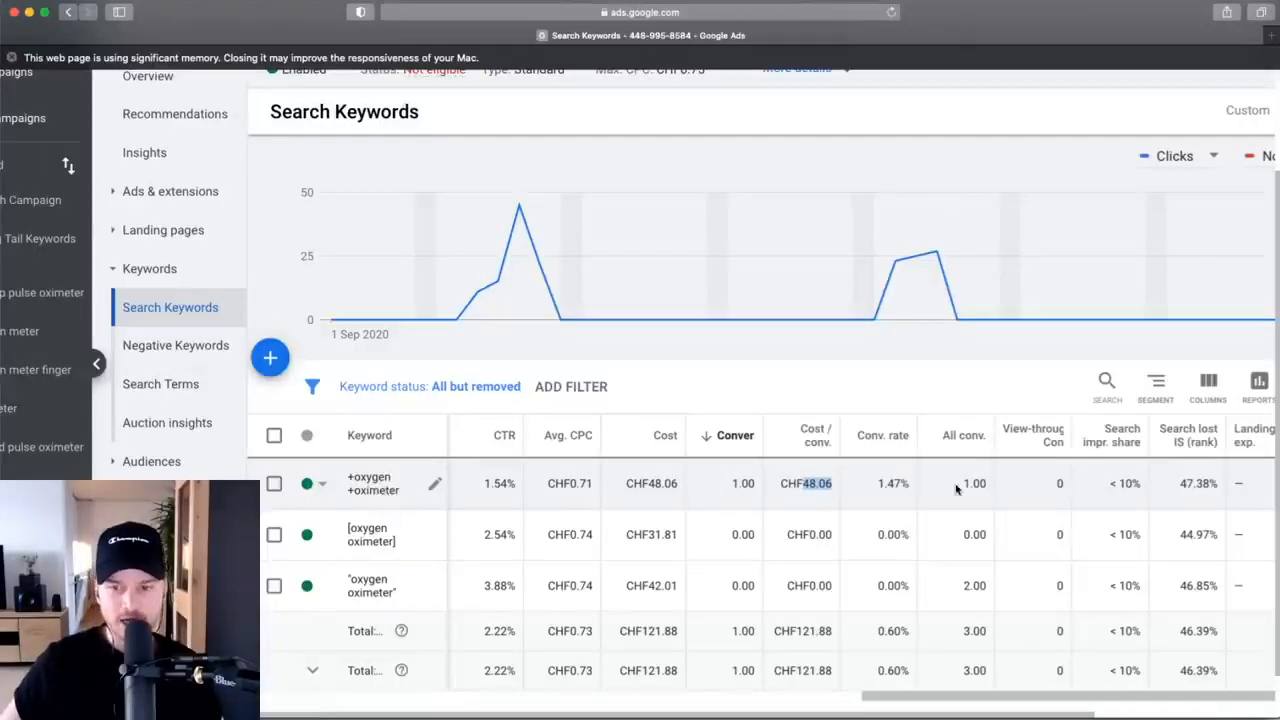
drag(1112, 483, 1137, 483)
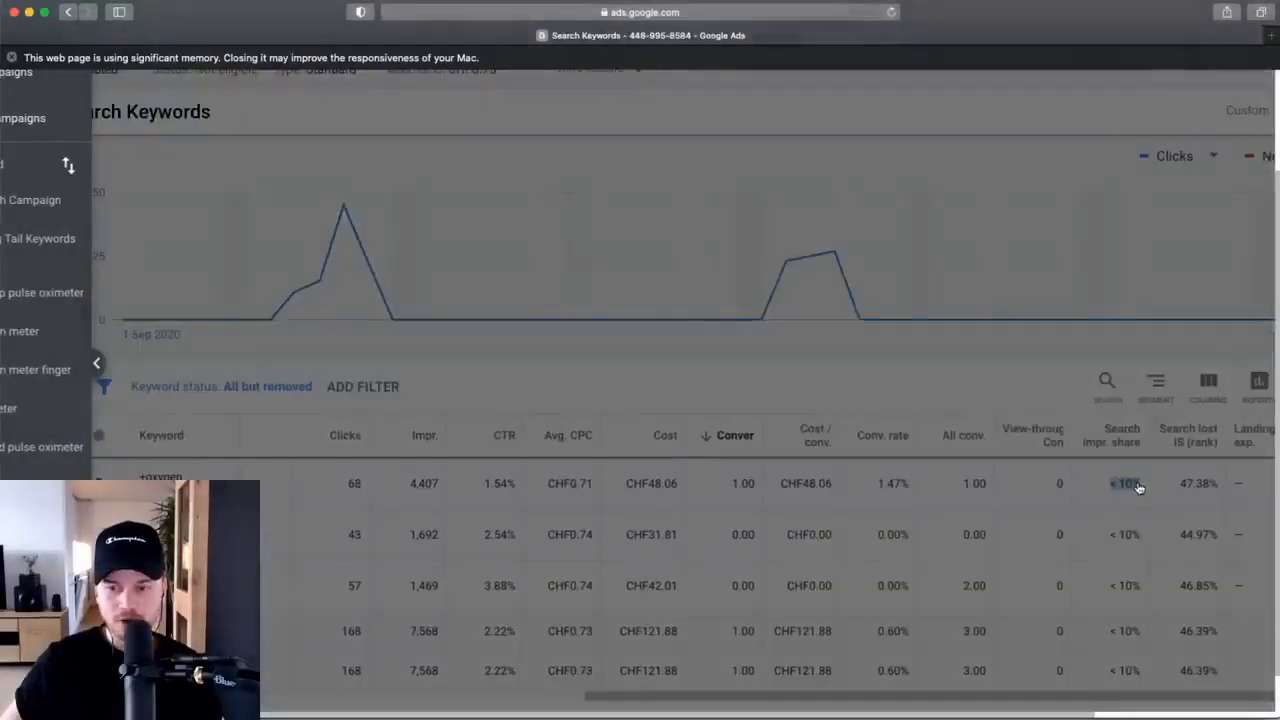
click(1076, 484)
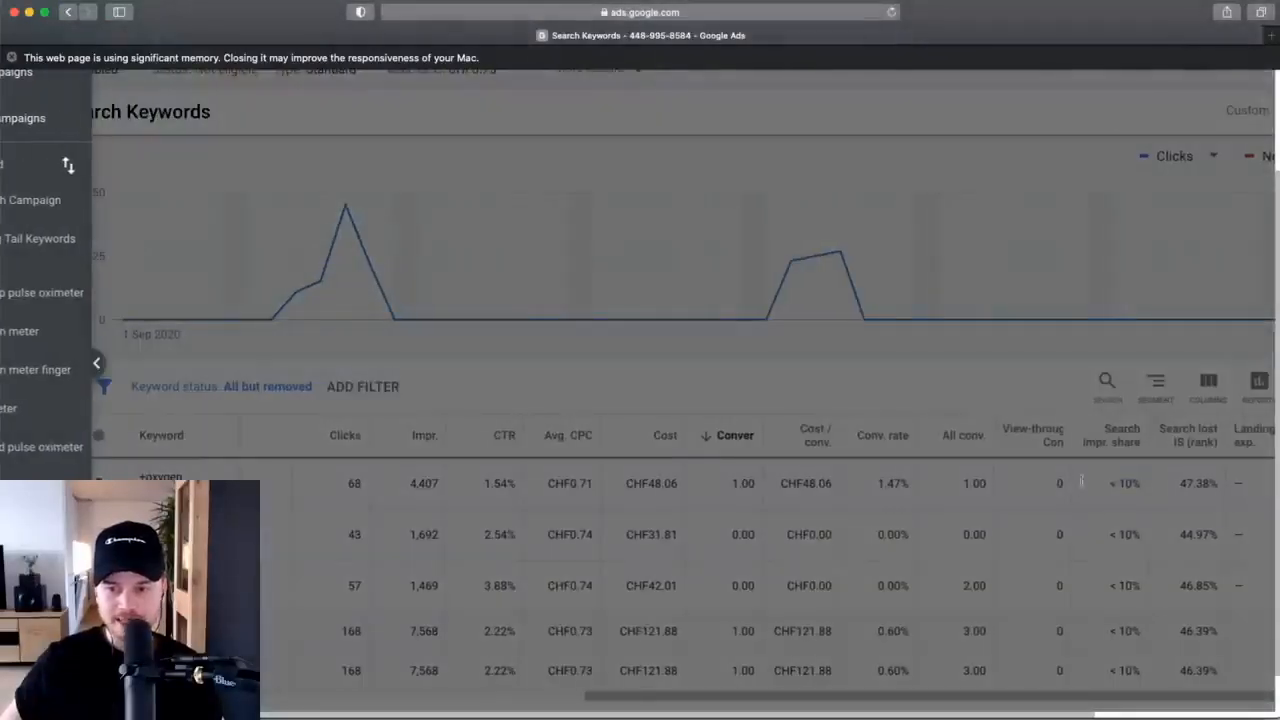
scroll(1113, 483, down, 1)
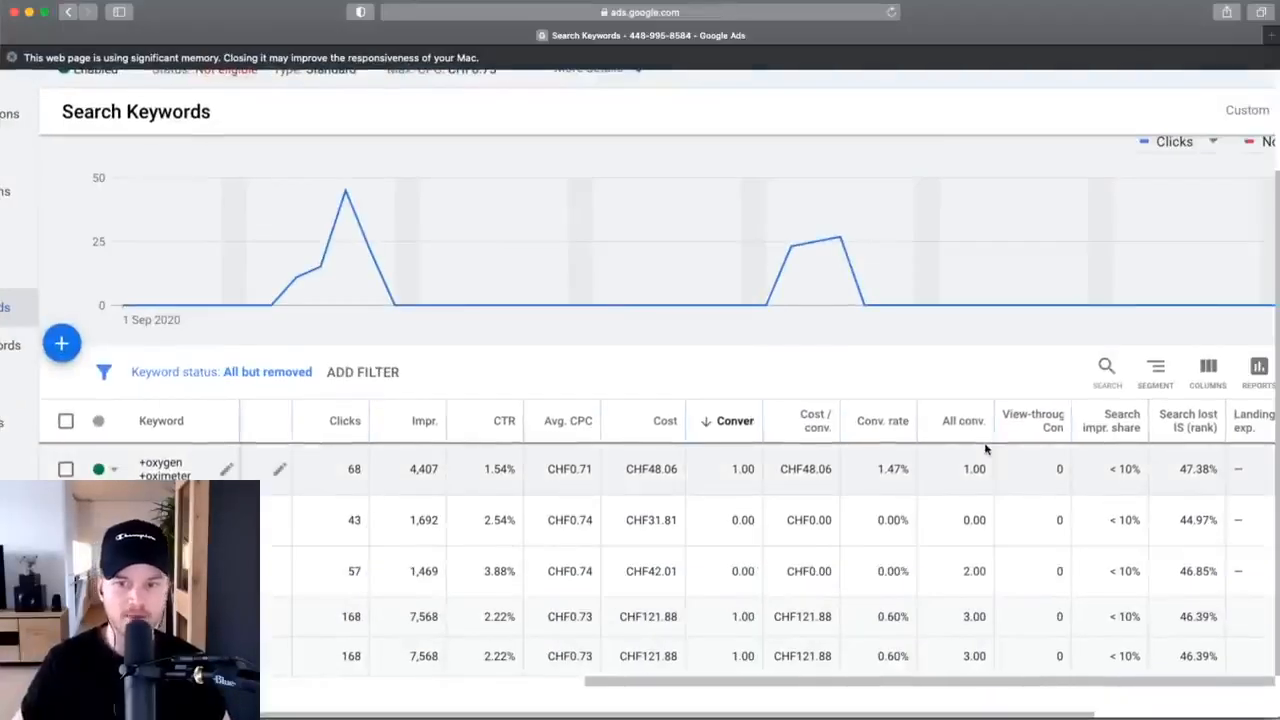
Set the maximum CPC of the broad match keyword +oxygen +oximeter to CHF 1.00 and save it.
scroll(743, 462, left, 10)
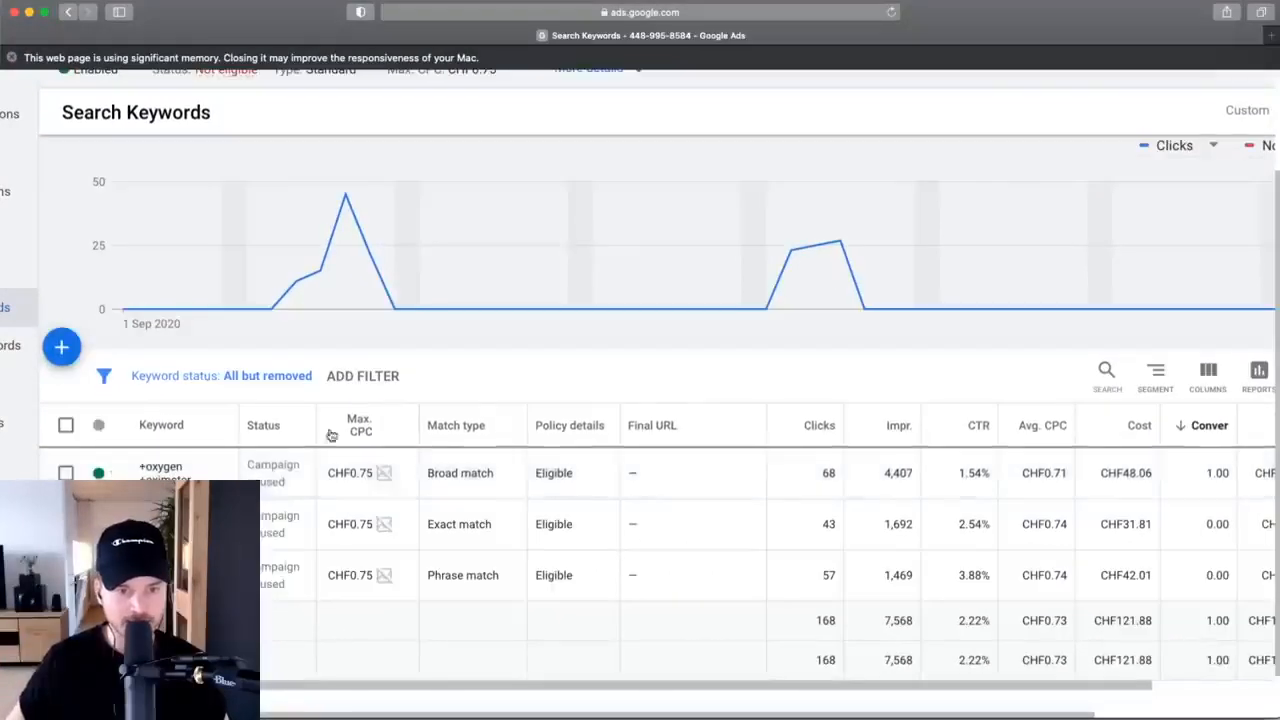
click(386, 474)
drag(400, 501, 348, 502)
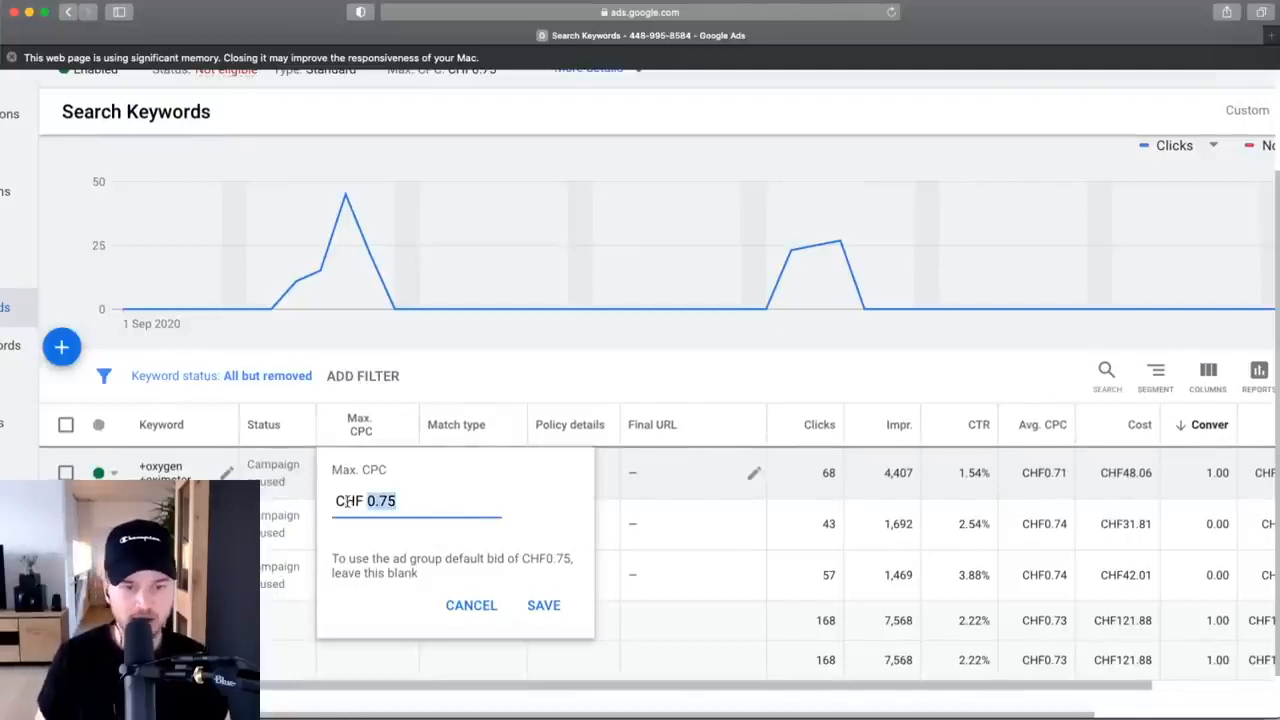
text(1)
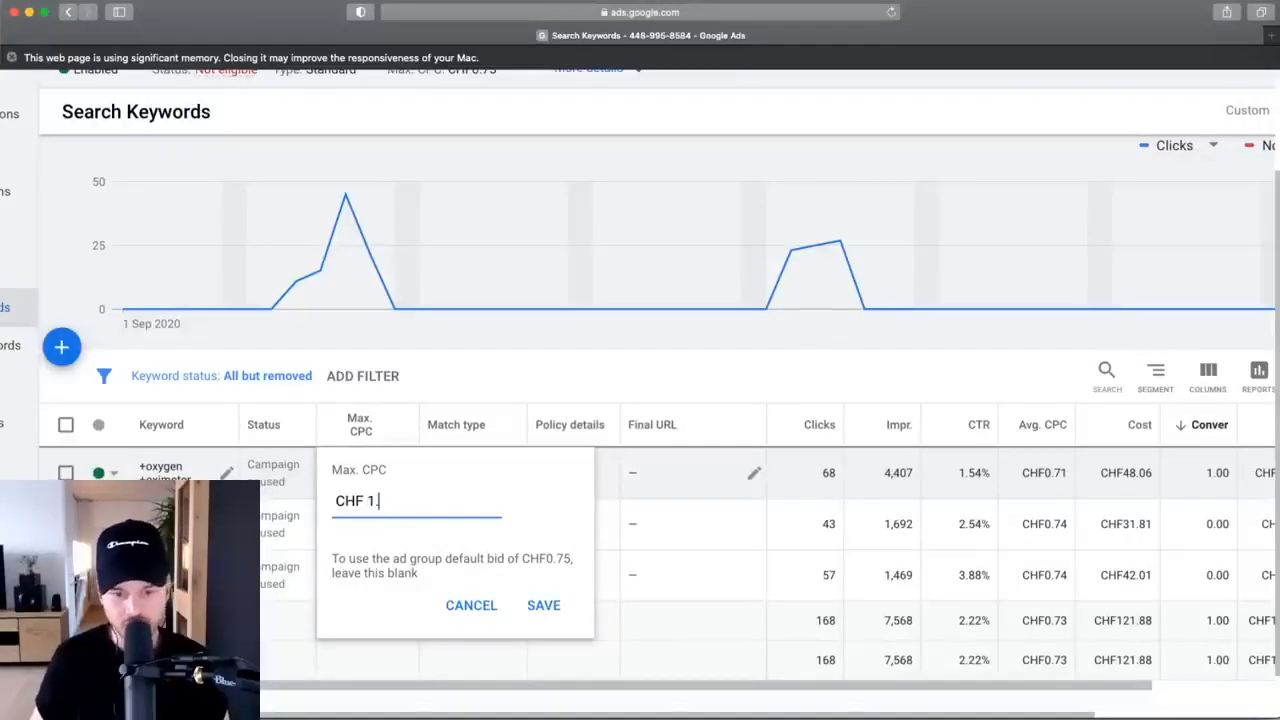
text(.00)
click(543, 605)
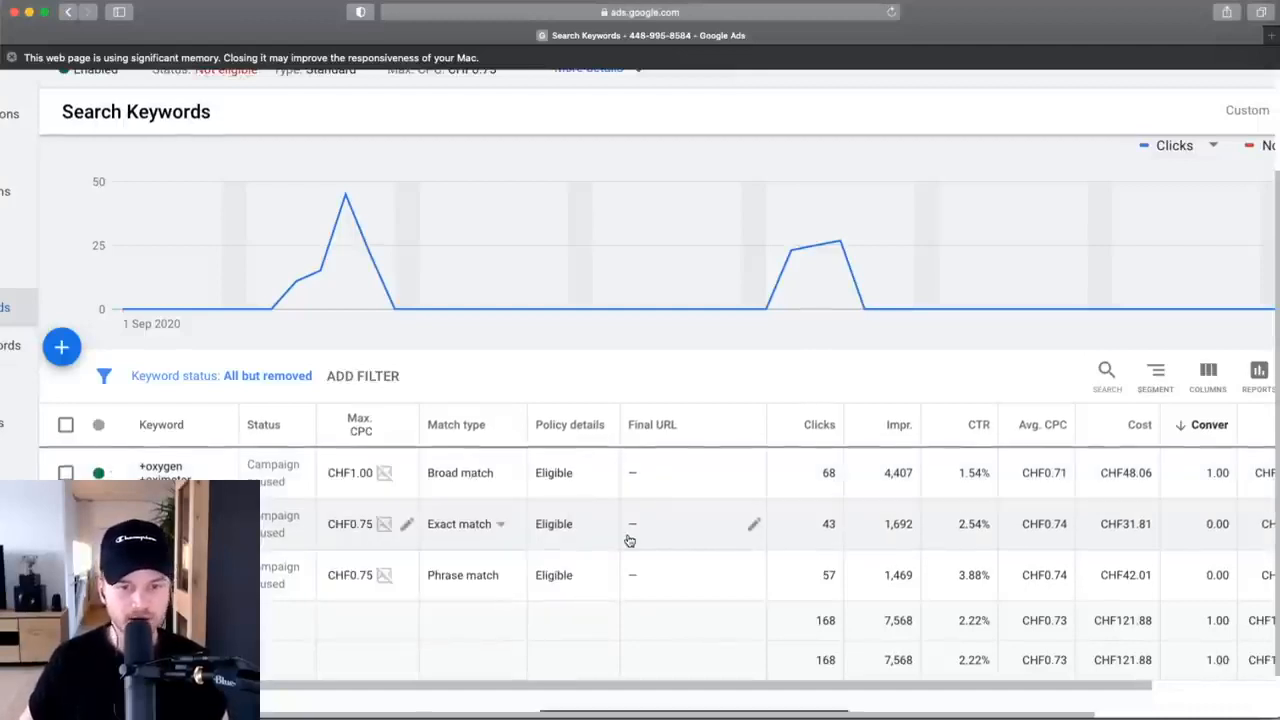
Check the conversions and maximum CPC of the exact and phrase match "oxygen oximeter" keywords.
scroll(1011, 520, right, 5)
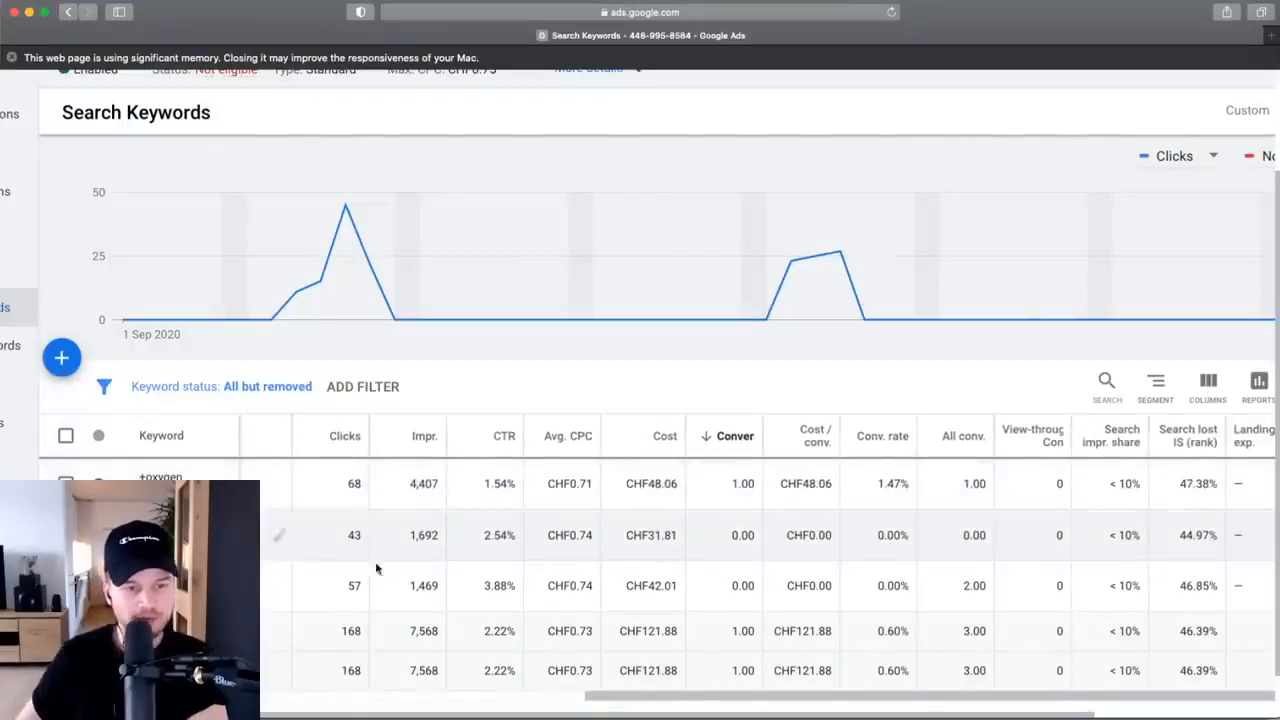
scroll(450, 545, left, 5)
scroll(450, 545, down, 1)
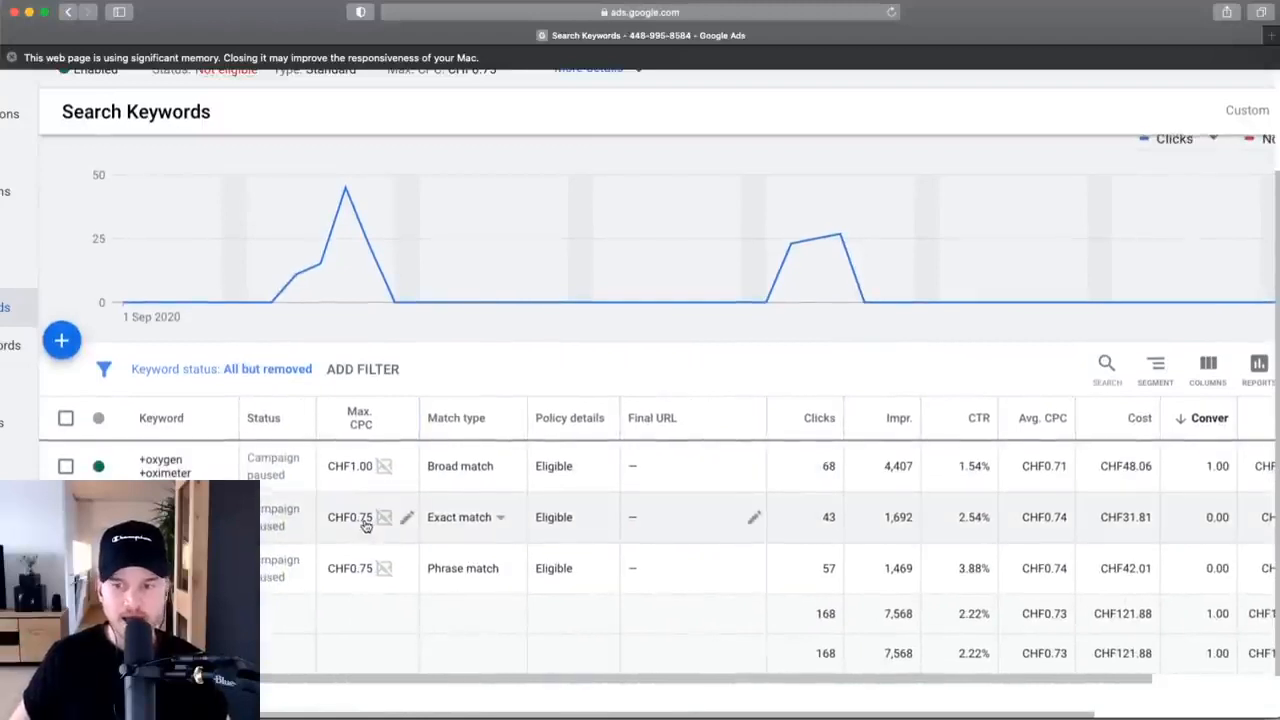
Pause the phrase match "oxygen oximeter" keyword and enable it again.
scroll(443, 500, up, 1)
scroll(443, 500, right, 3)
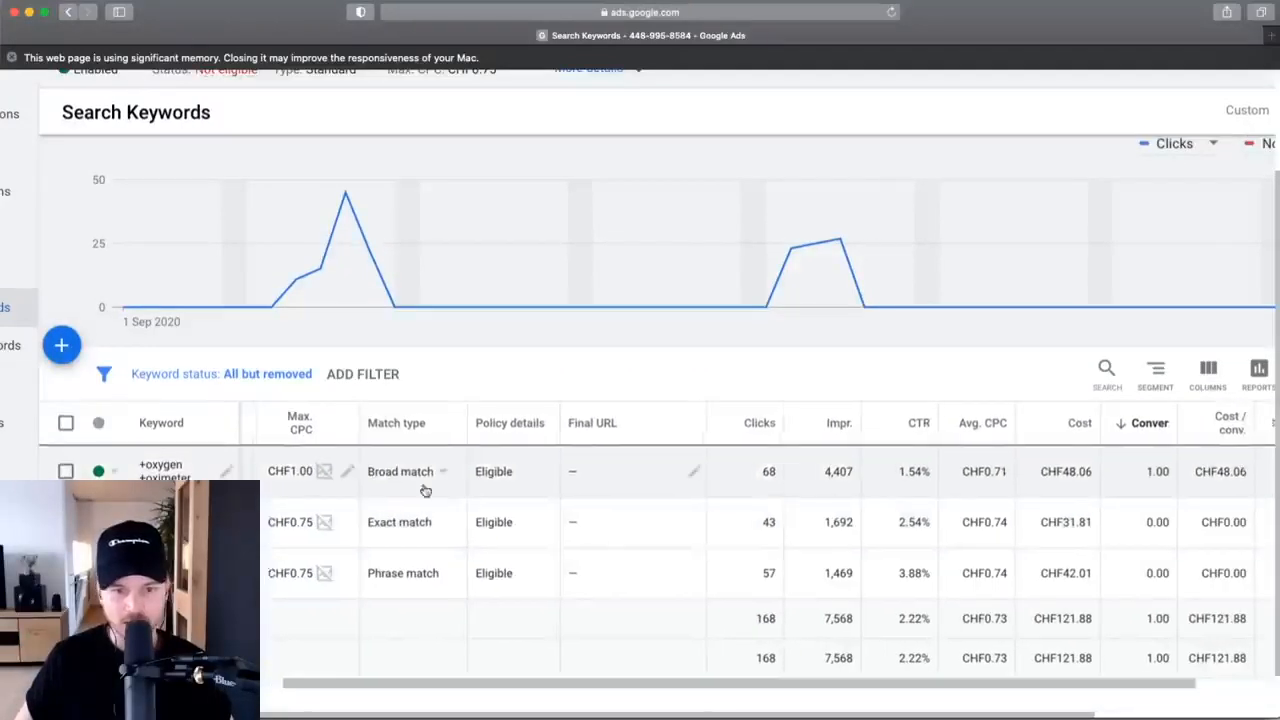
scroll(889, 475, left, 3)
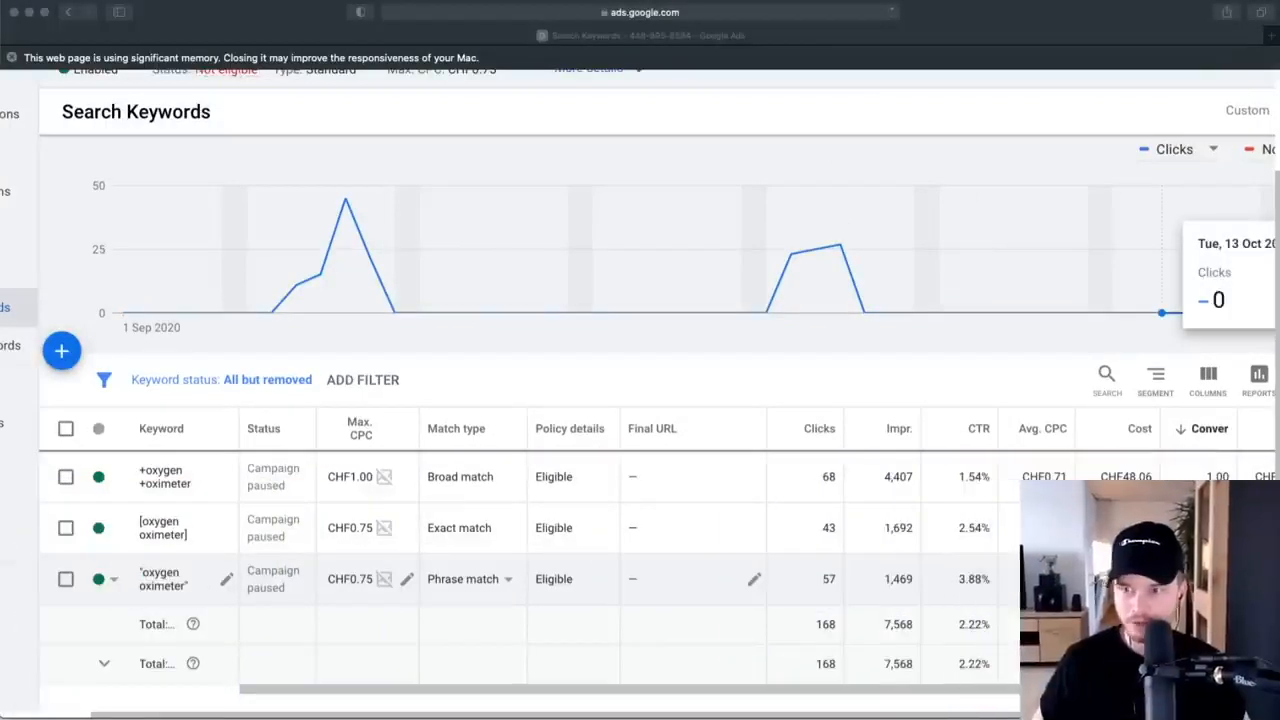
click(113, 579)
click(175, 614)
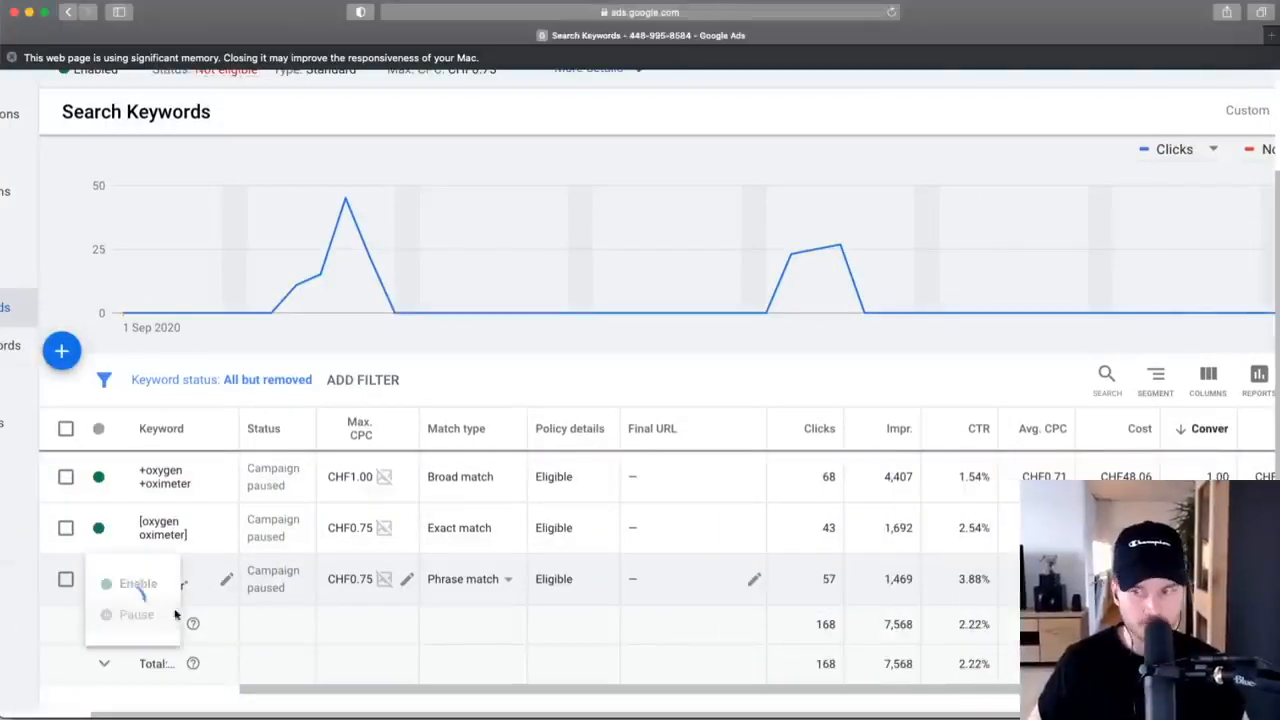
click(113, 583)
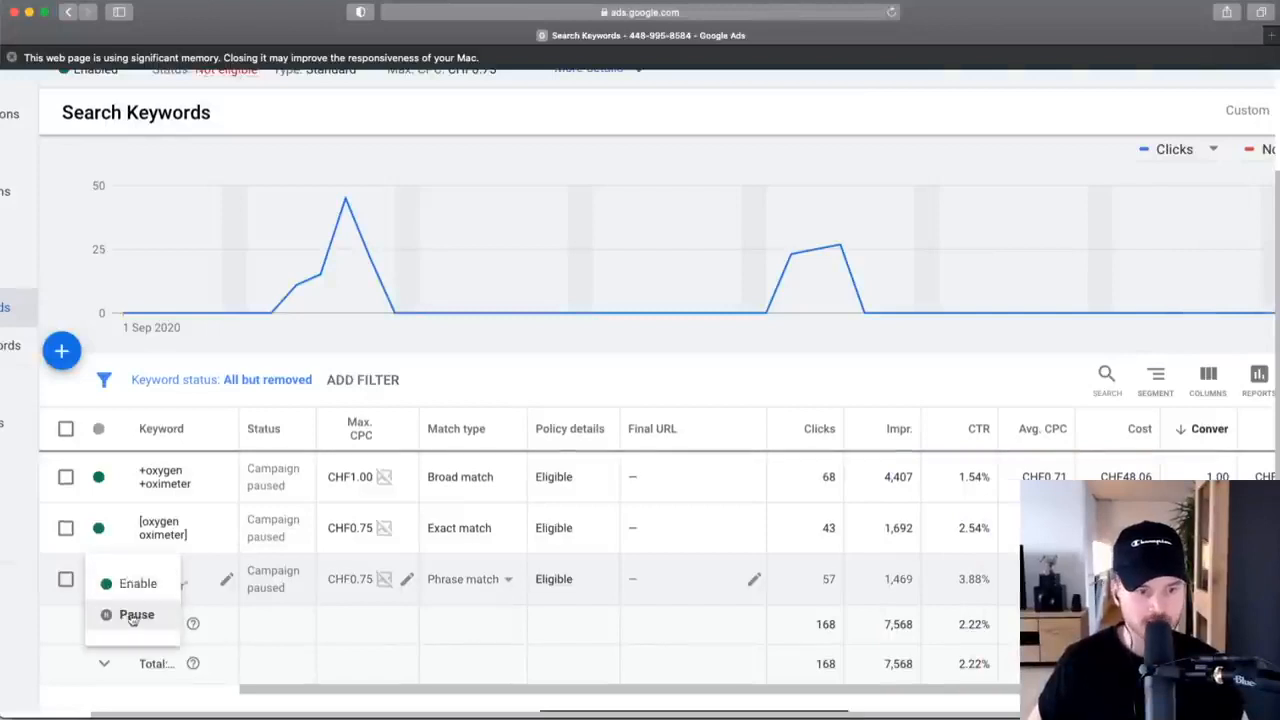
click(135, 584)
Open the age demographics of the oxygen oximeter ad group.
scroll(445, 497, down, 5)
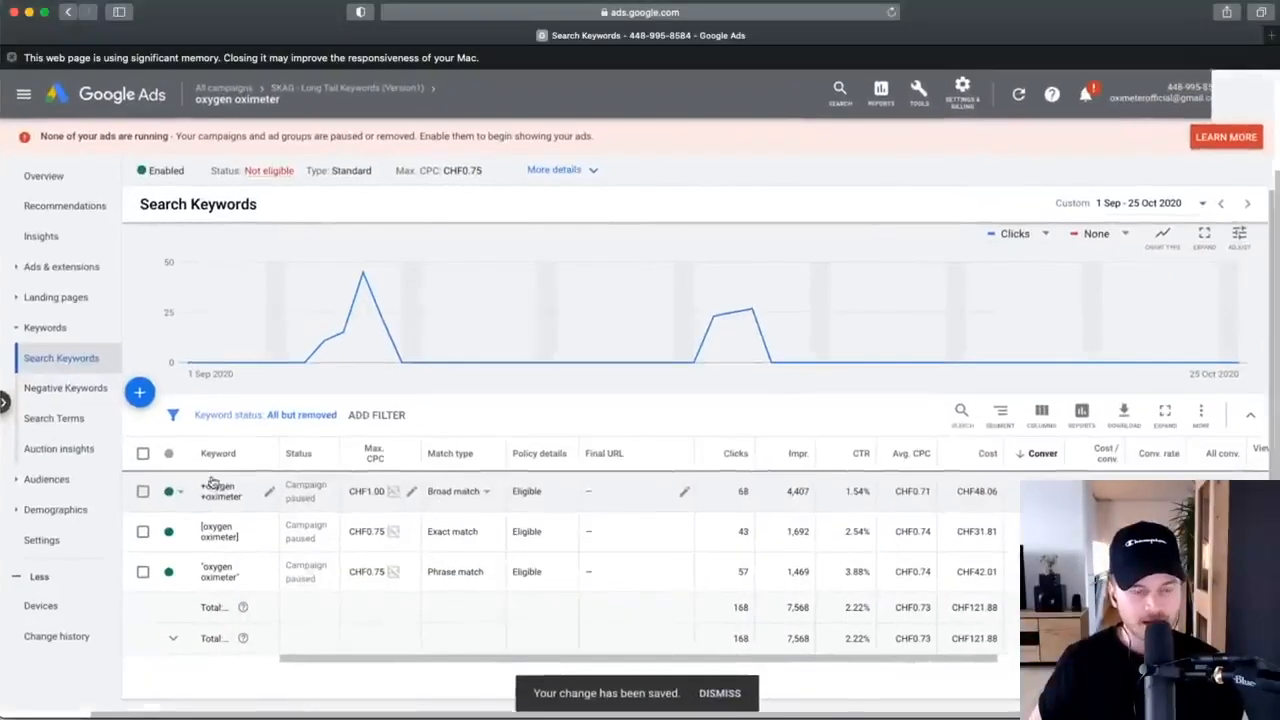
click(20, 512)
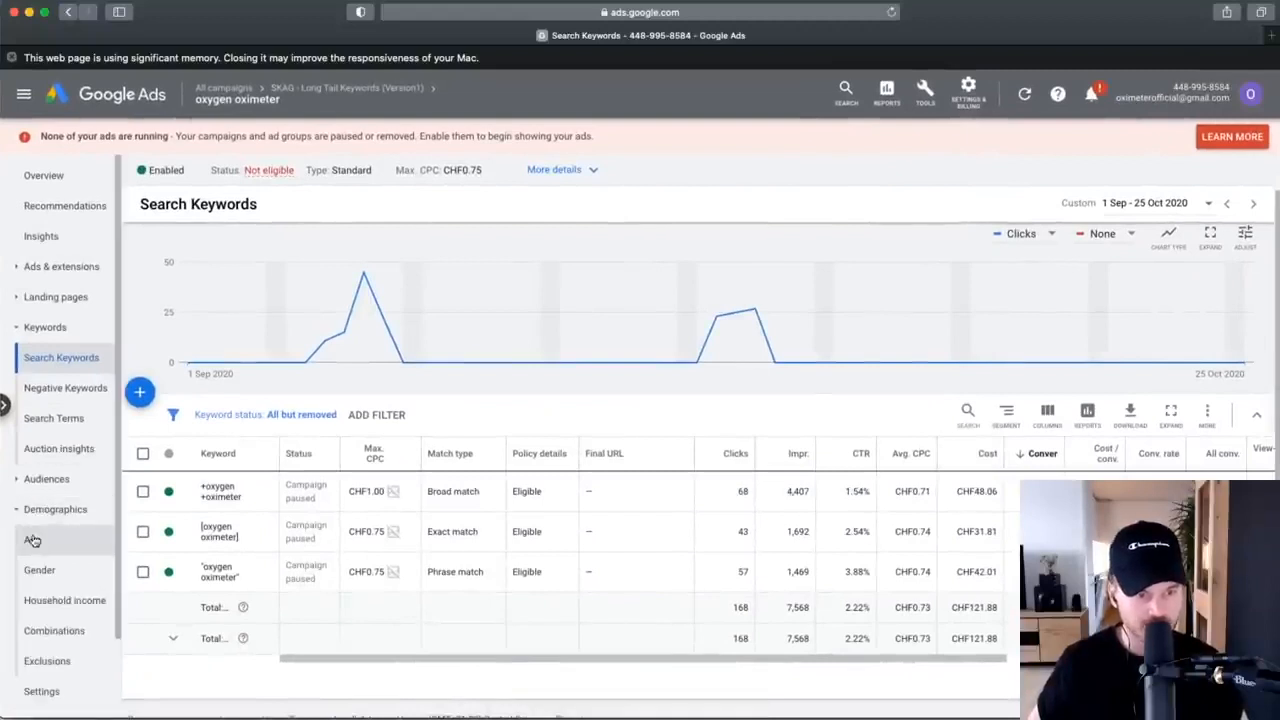
scroll(34, 537, down, 2)
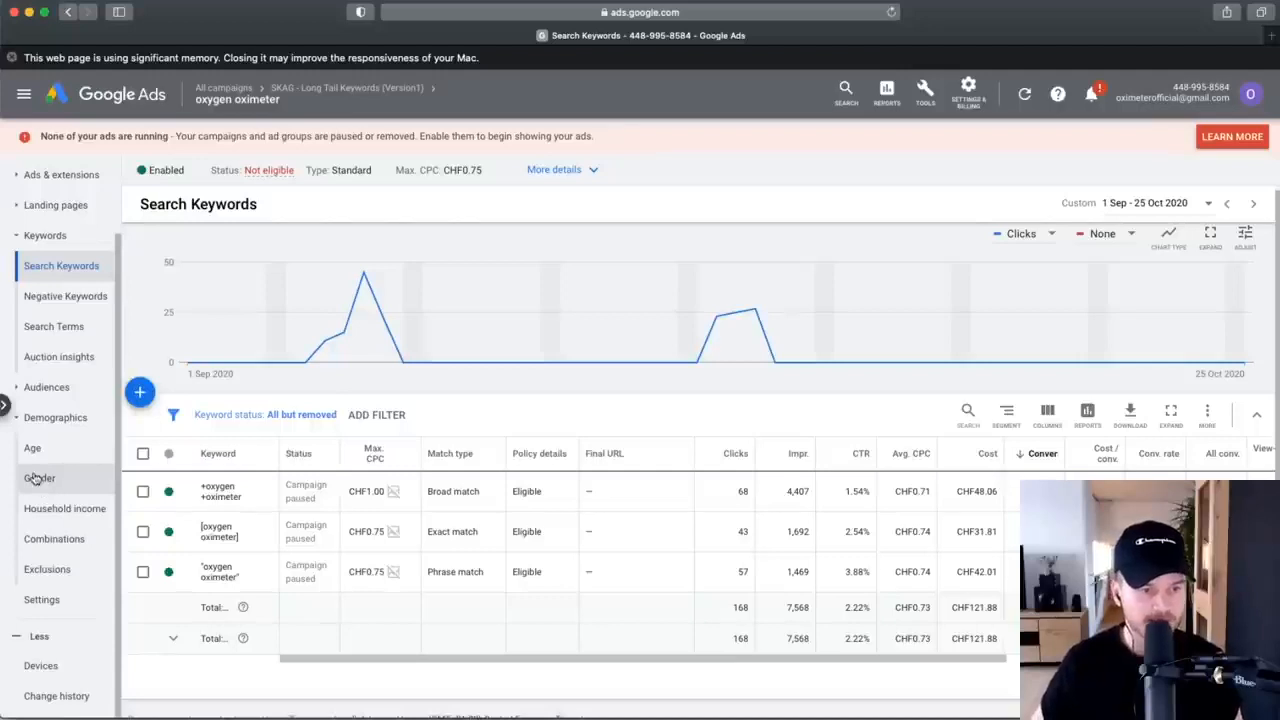
click(35, 449)
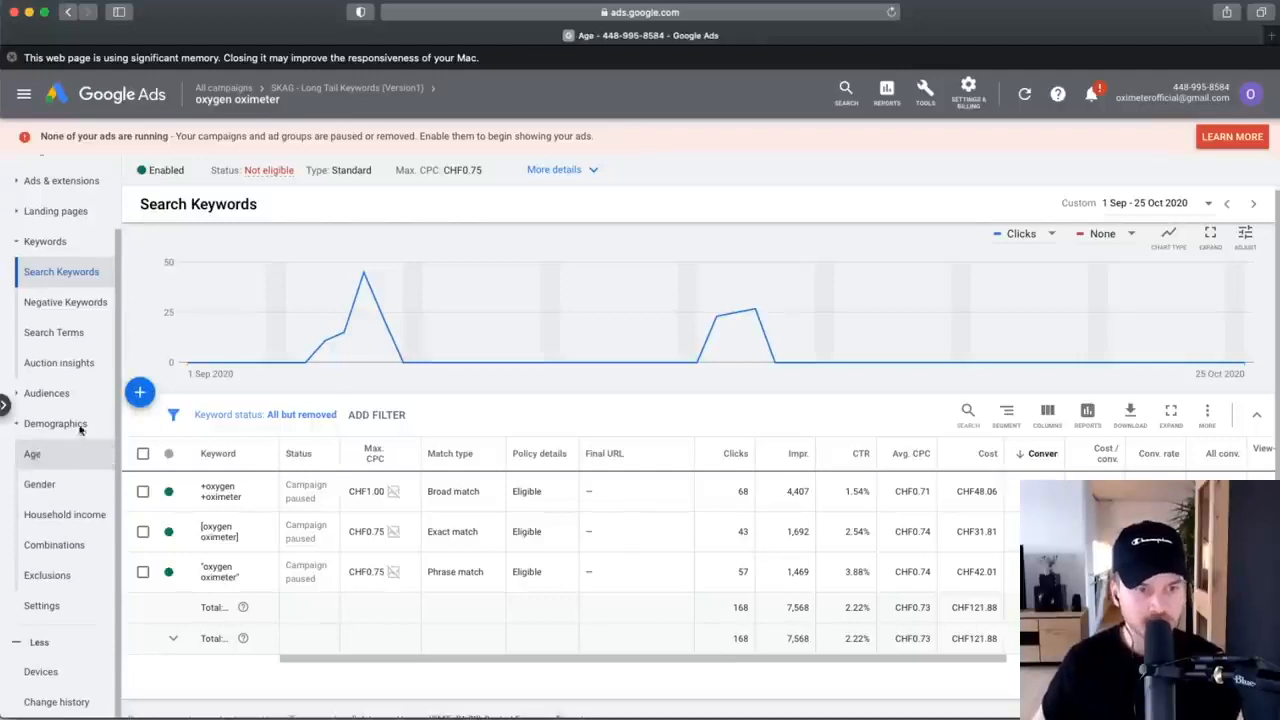
scroll(700, 530, down, 1)
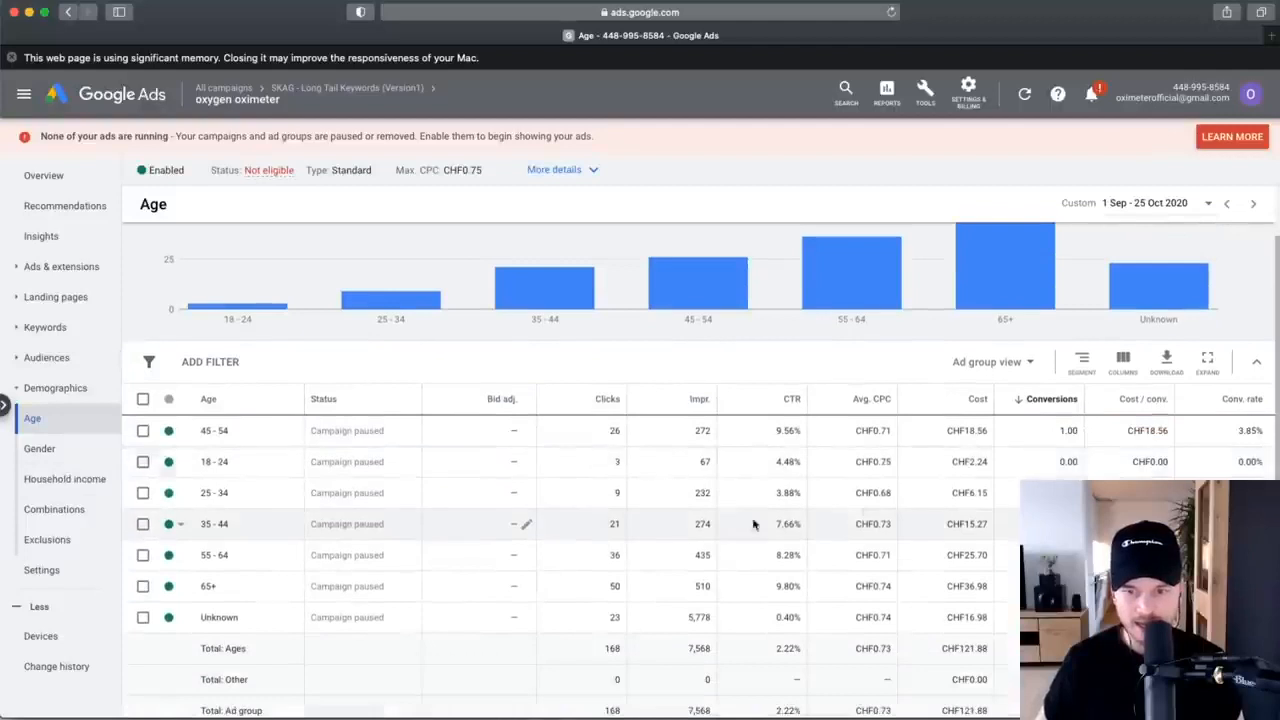
scroll(241, 454, up, 3)
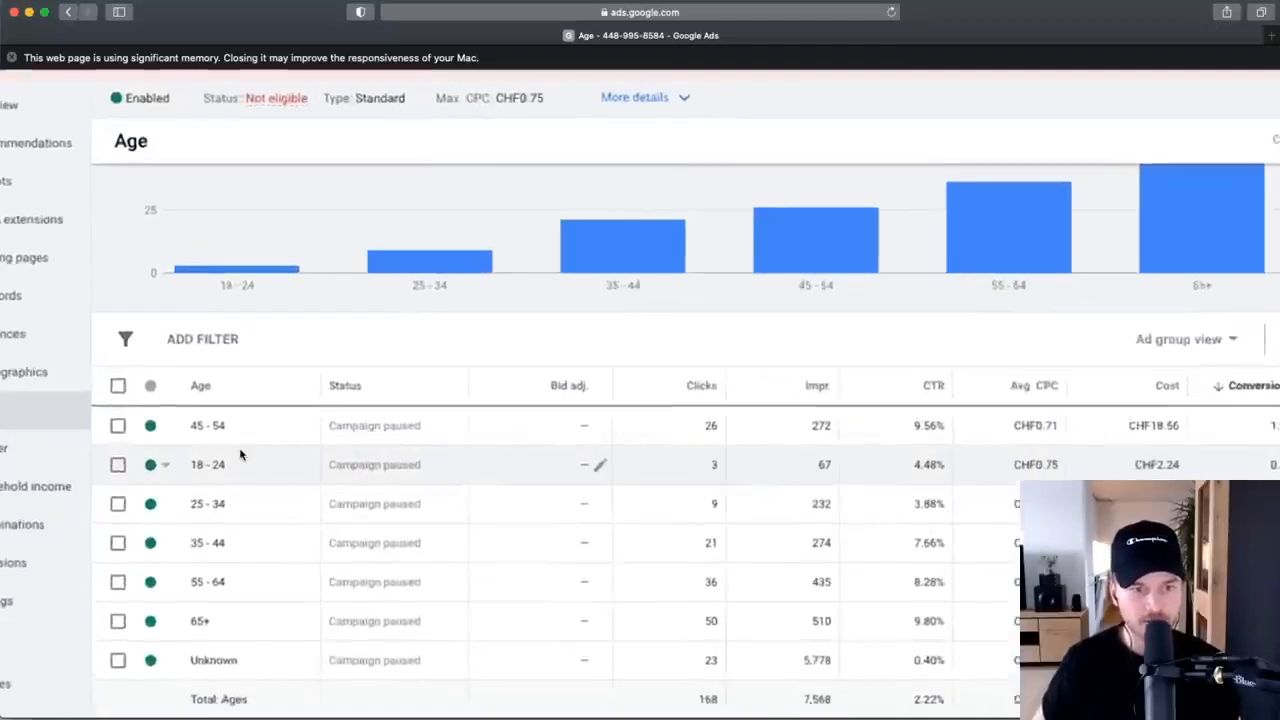
Set a 20% bid increase for the 45 - 54 age group and save it.
scroll(241, 454, up, 3)
scroll(251, 454, left, 1)
drag(191, 414, 256, 414)
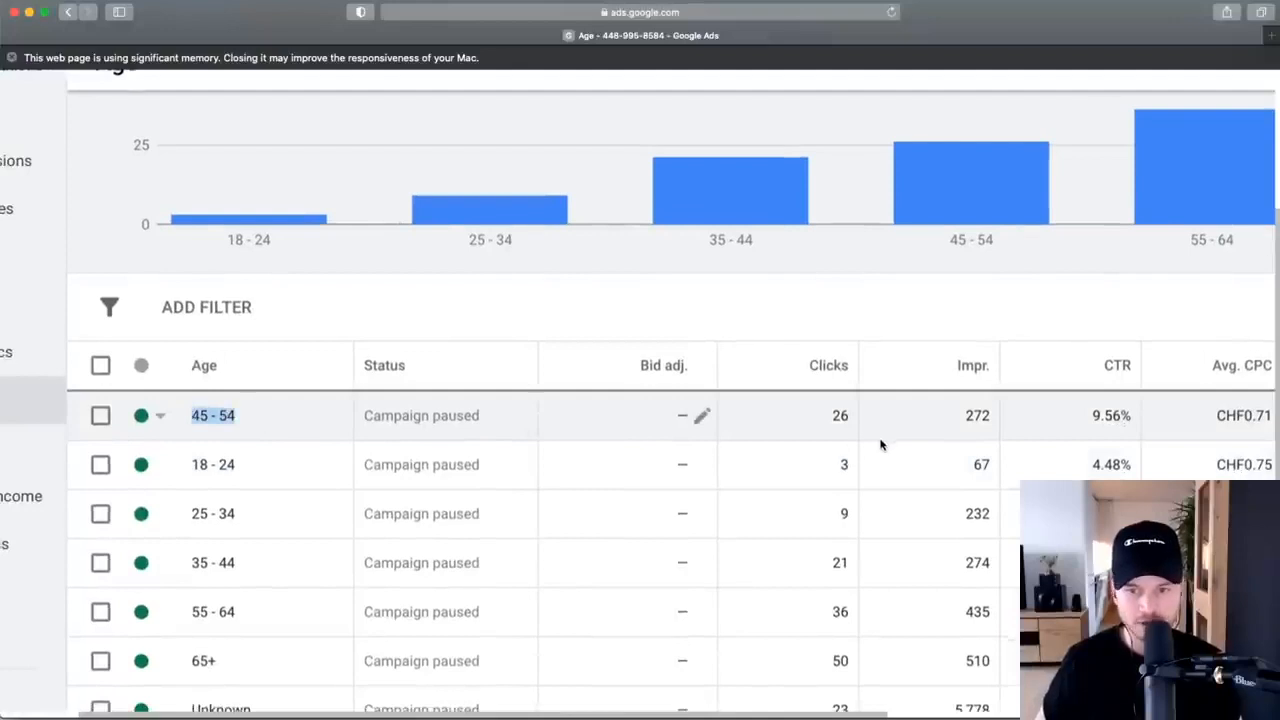
scroll(881, 445, right, 3)
click(627, 415)
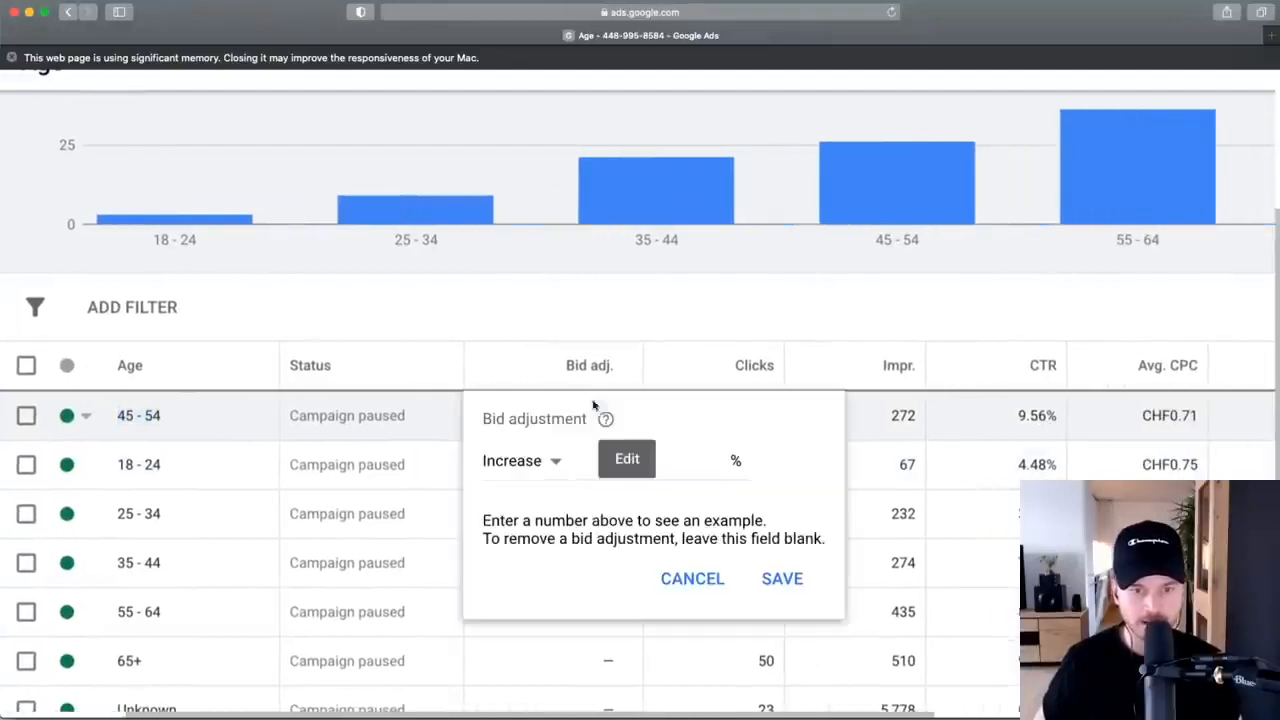
text(d)
key(BackSpace)
text(20)
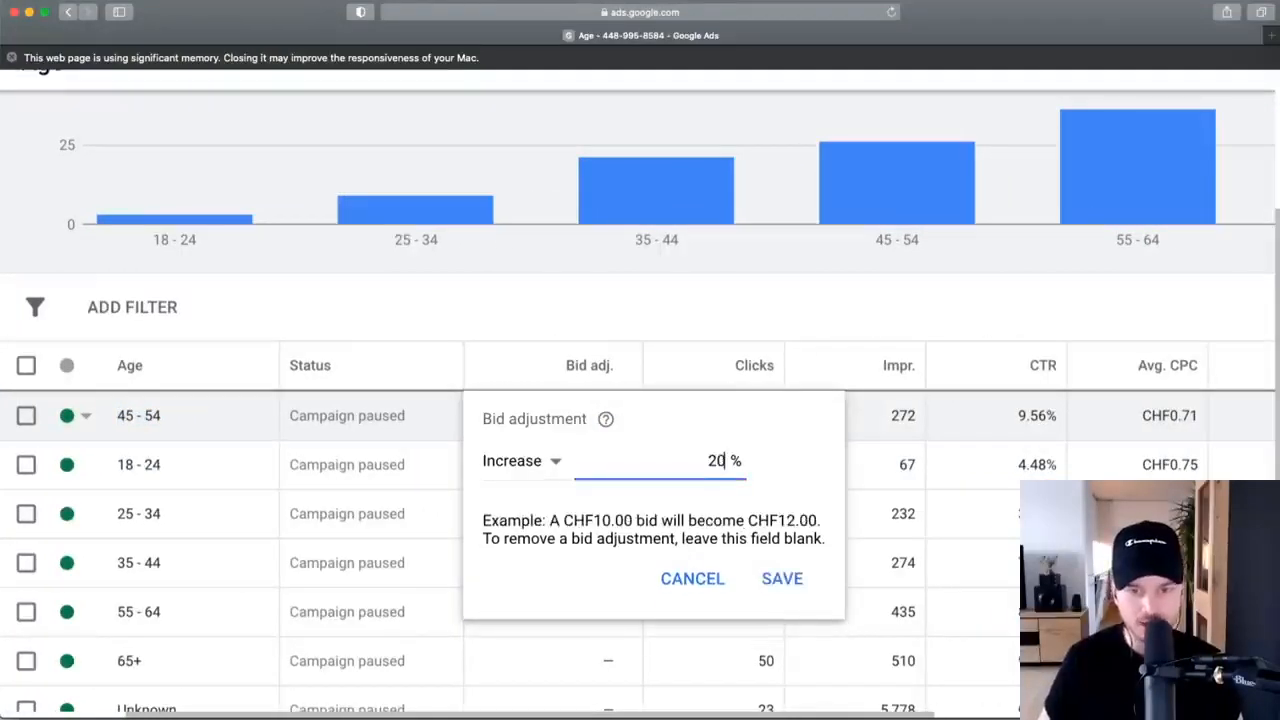
click(782, 578)
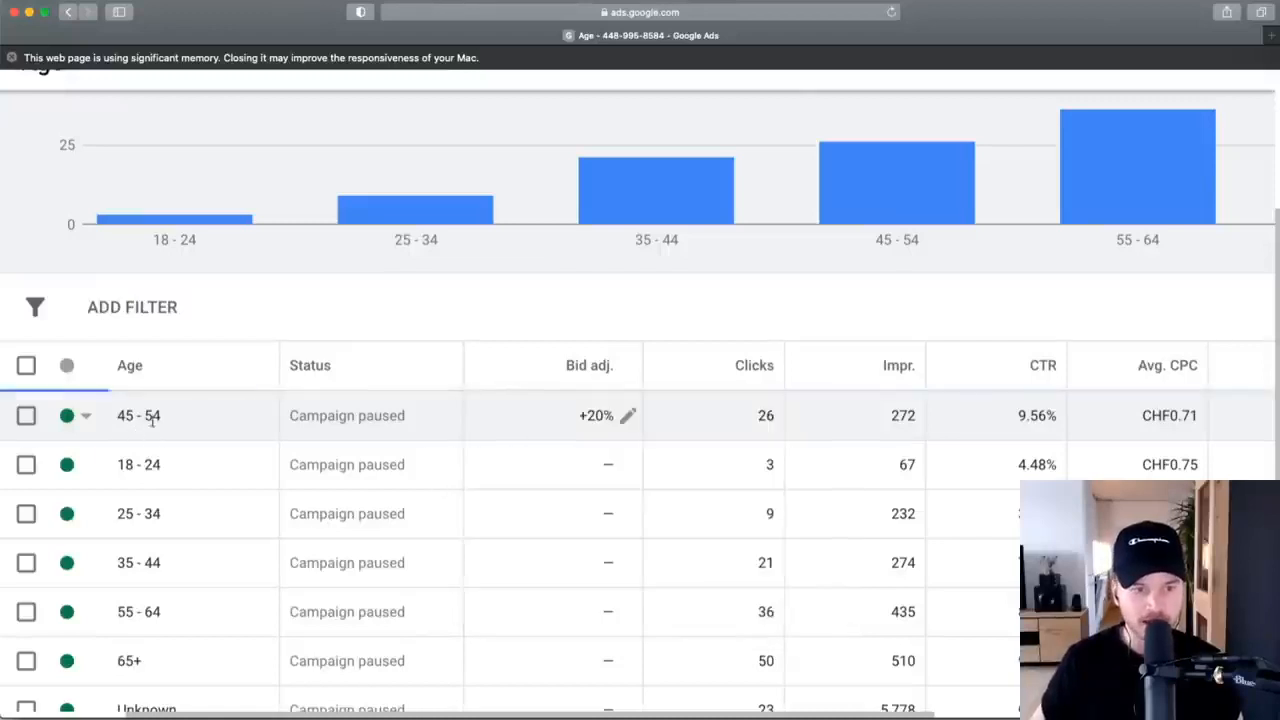
Exclude the 65+ age group from the ad group.
scroll(148, 428, down, 3)
scroll(191, 420, up, 1)
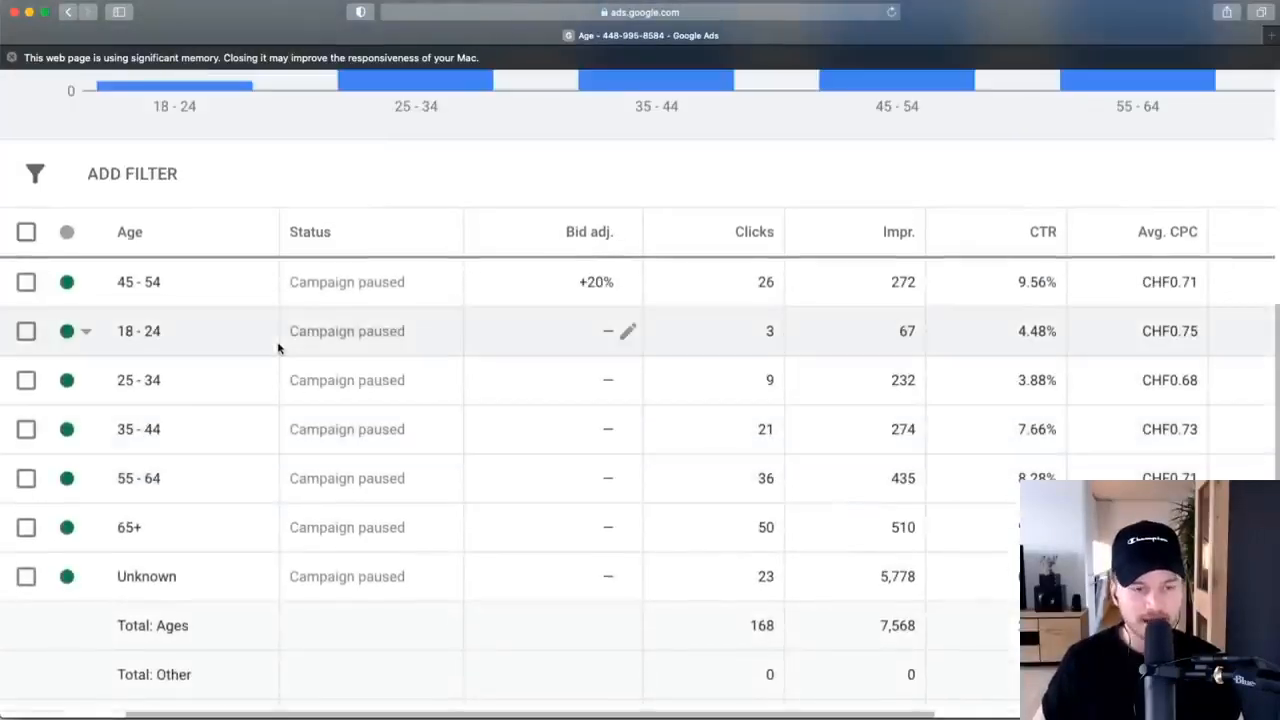
drag(118, 527, 170, 527)
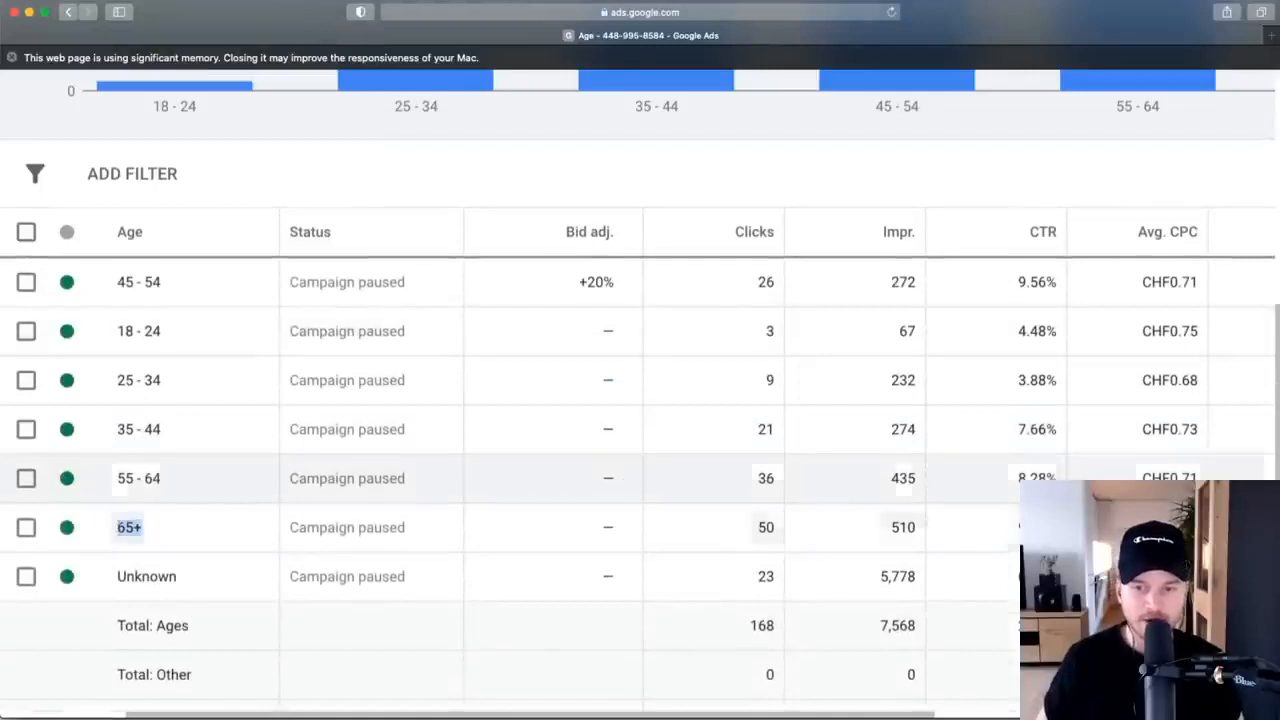
scroll(971, 538, right, 2)
scroll(971, 538, down, 1)
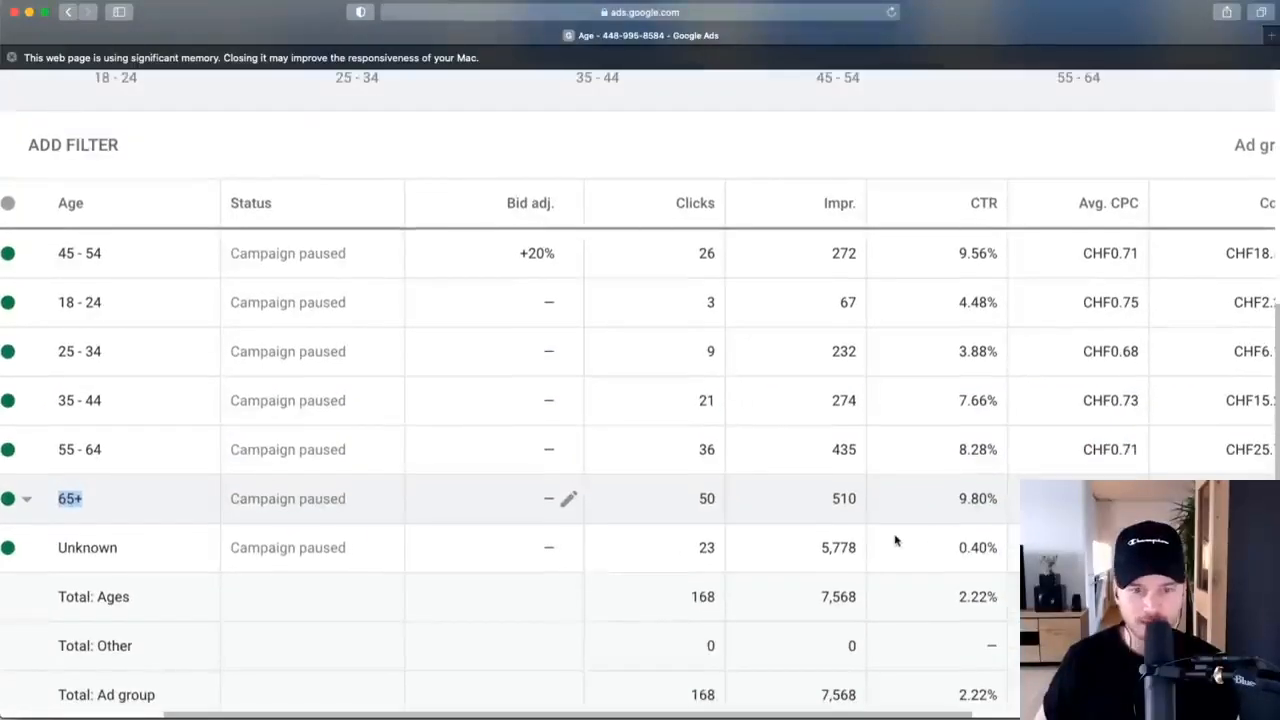
scroll(90, 505, left, 3)
click(100, 510)
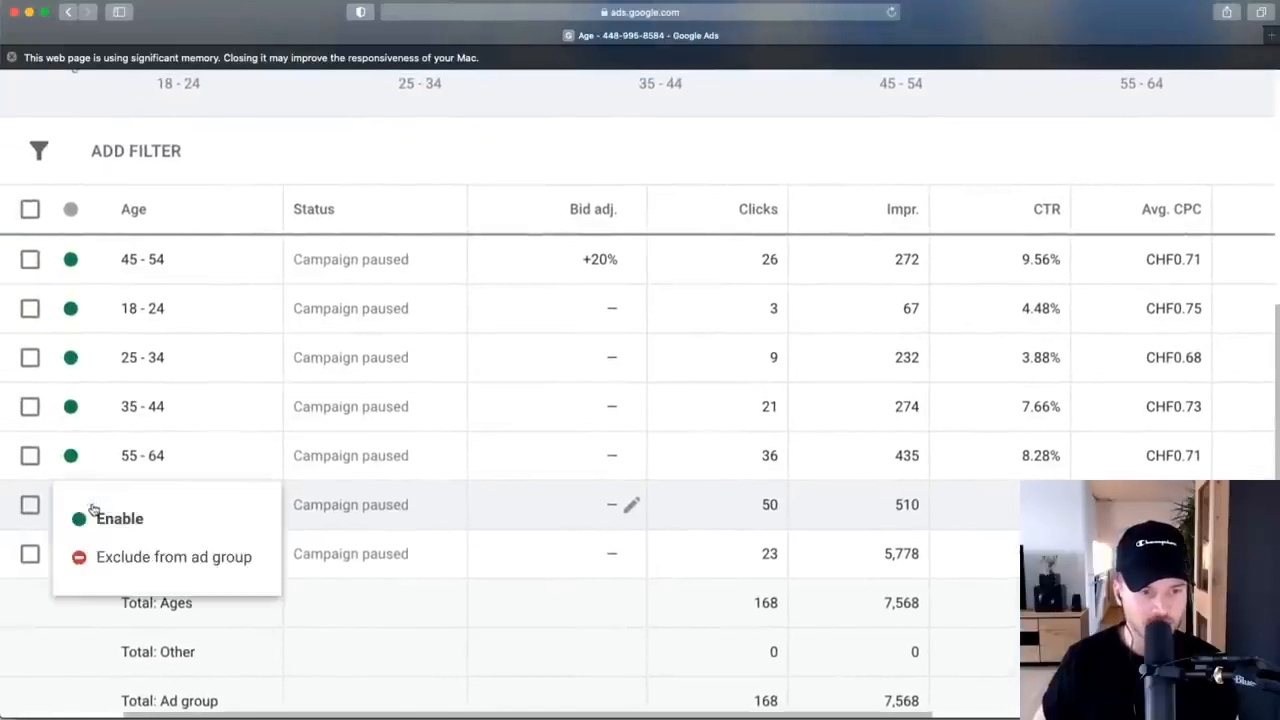
click(92, 558)
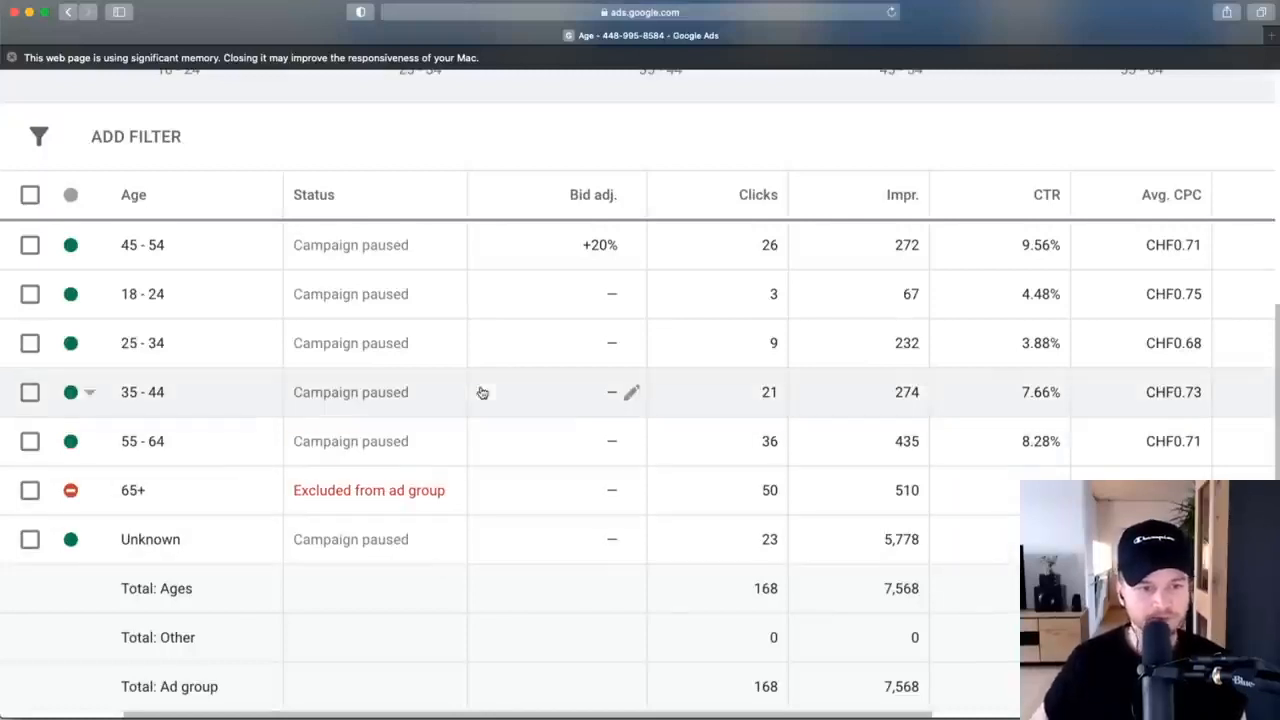
Open the device performance data of the oxygen oximeter ad group.
scroll(468, 445, left, 2)
scroll(468, 445, left, 2)
scroll(468, 445, down, 1)
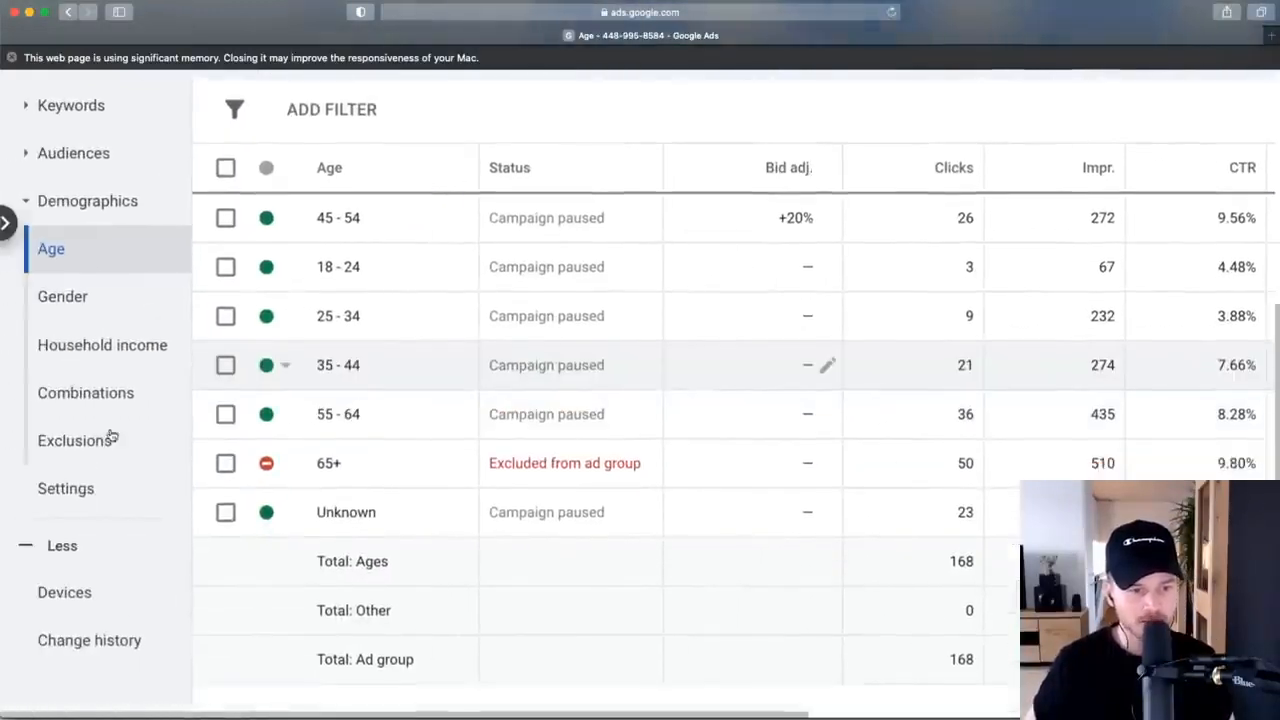
click(115, 594)
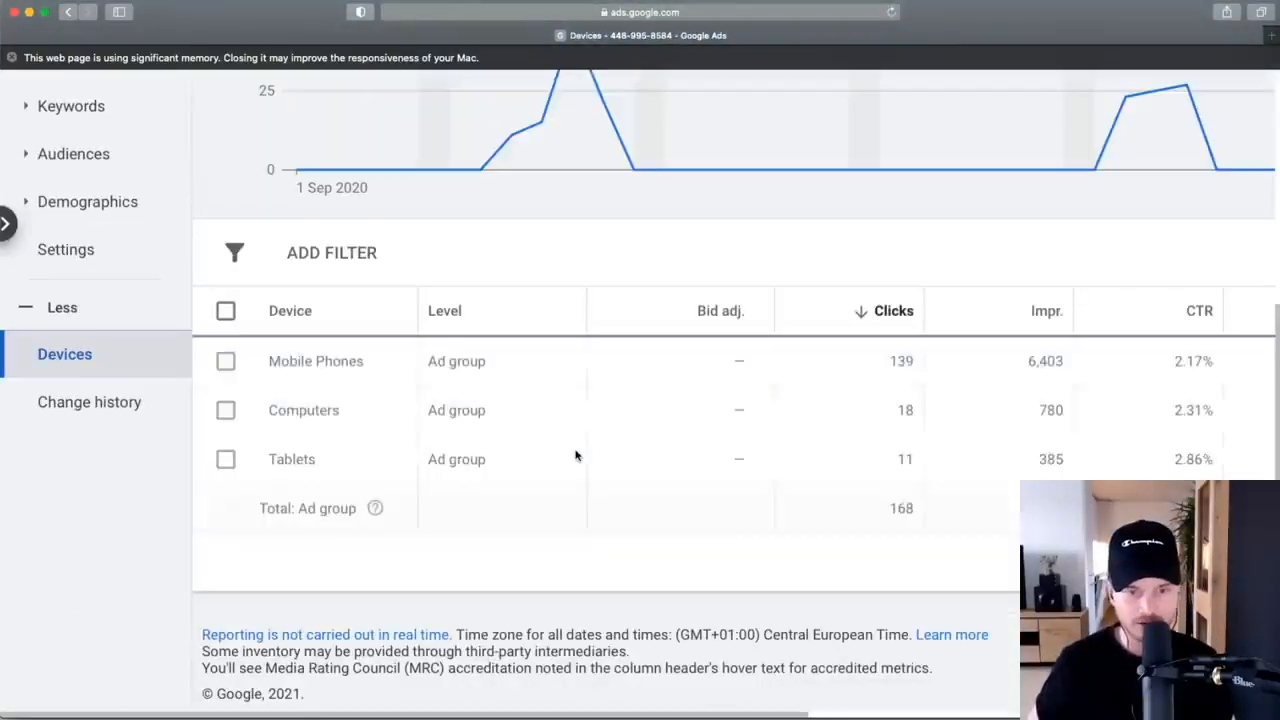
scroll(511, 375, down, 3)
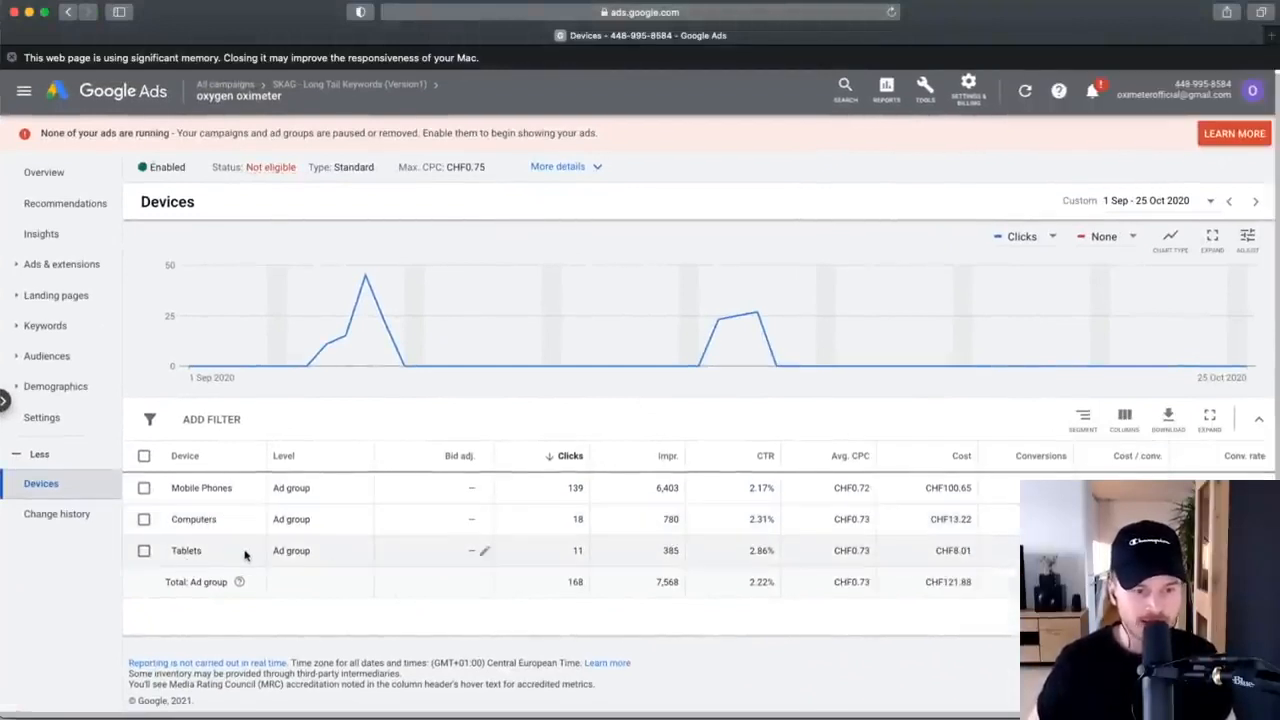
scroll(226, 556, up, 3)
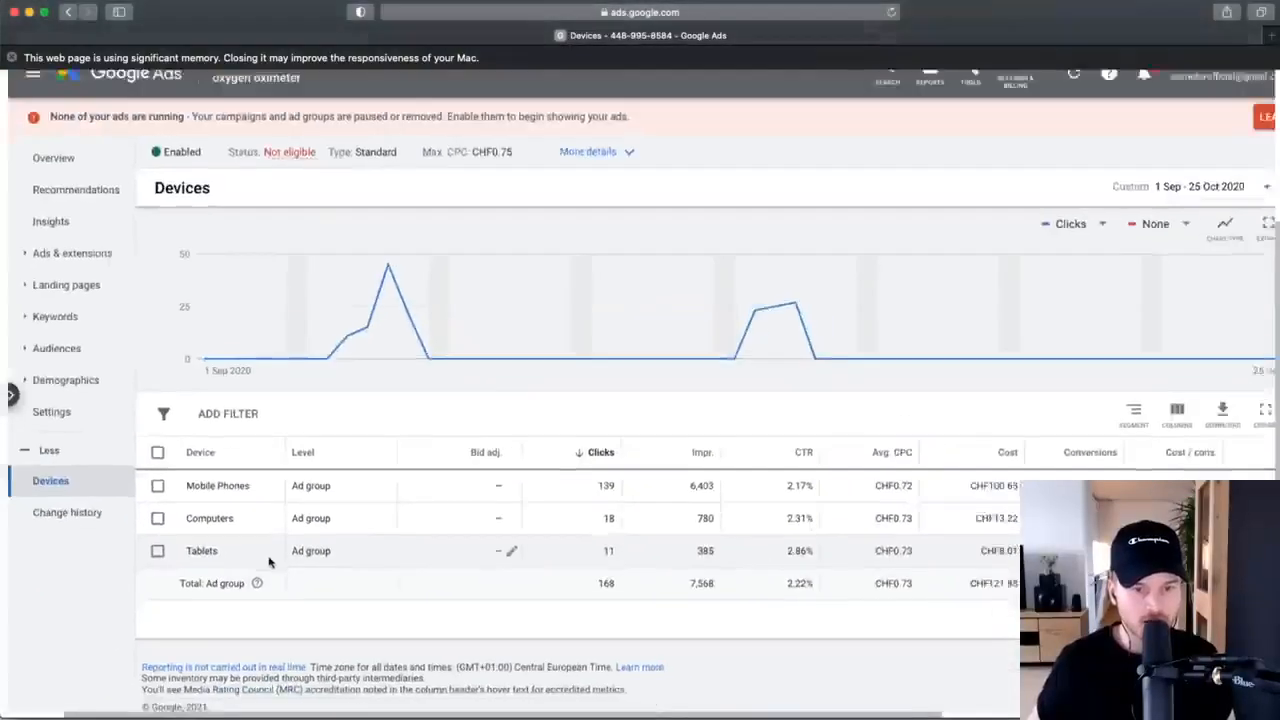
Set a 70% bid decrease for tablets at ad group level and save it.
scroll(291, 554, down, 3)
click(478, 556)
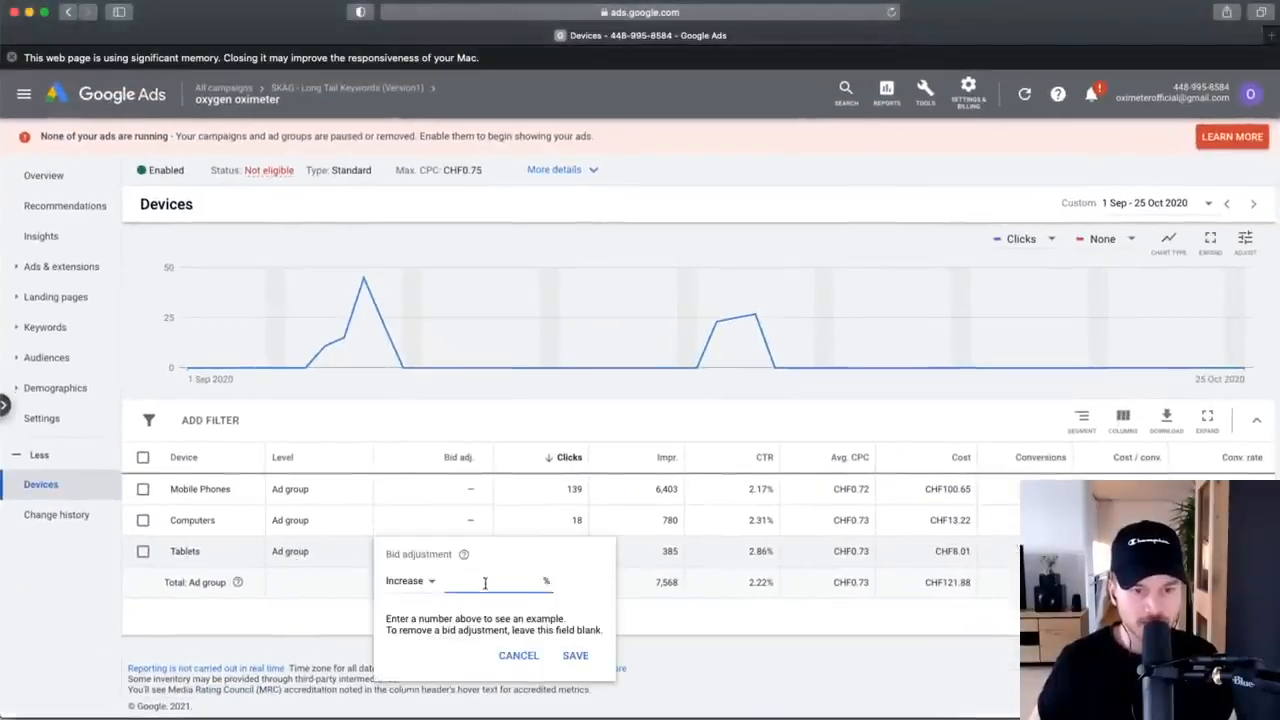
click(440, 582)
click(418, 620)
click(509, 583)
text(70)
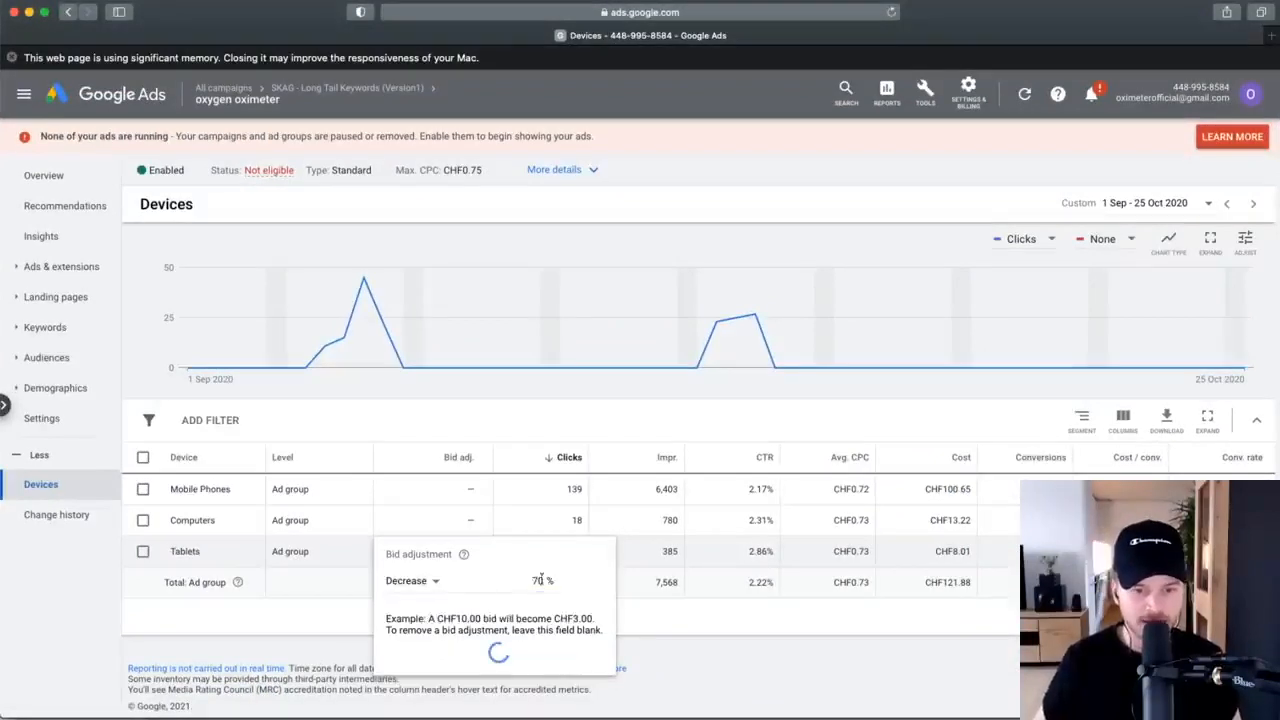
scroll(467, 570, up, 3)
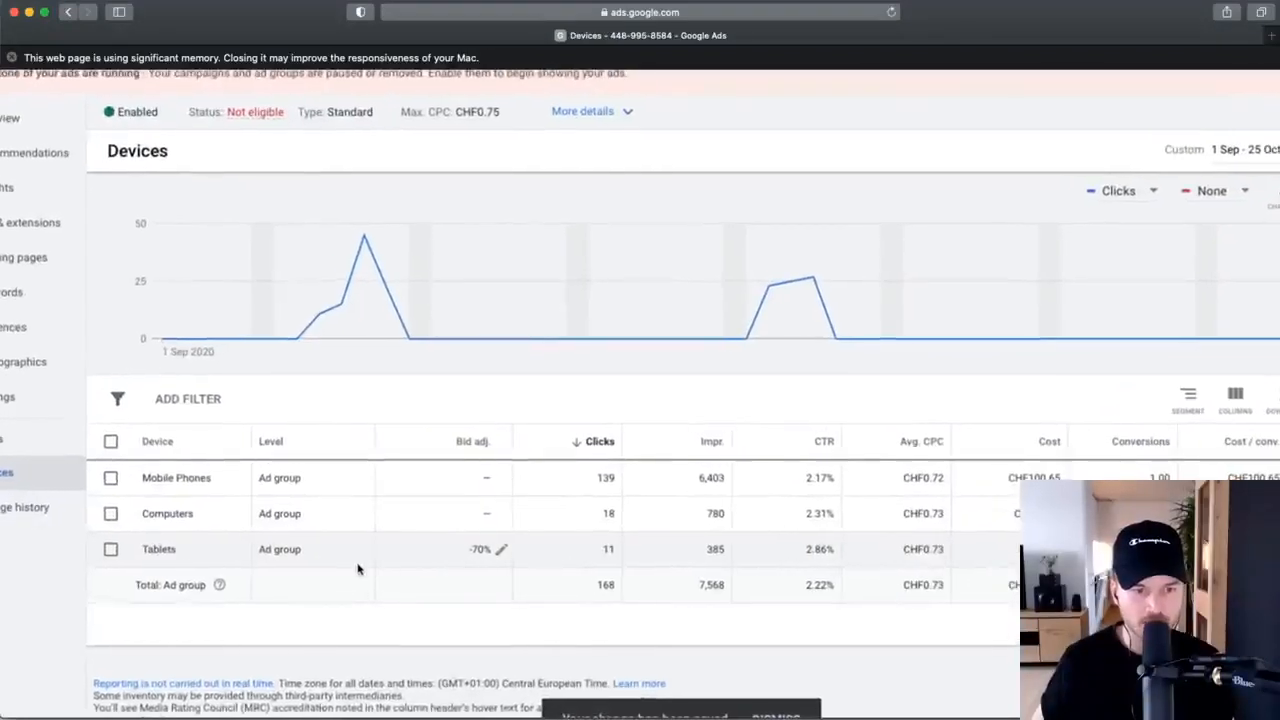